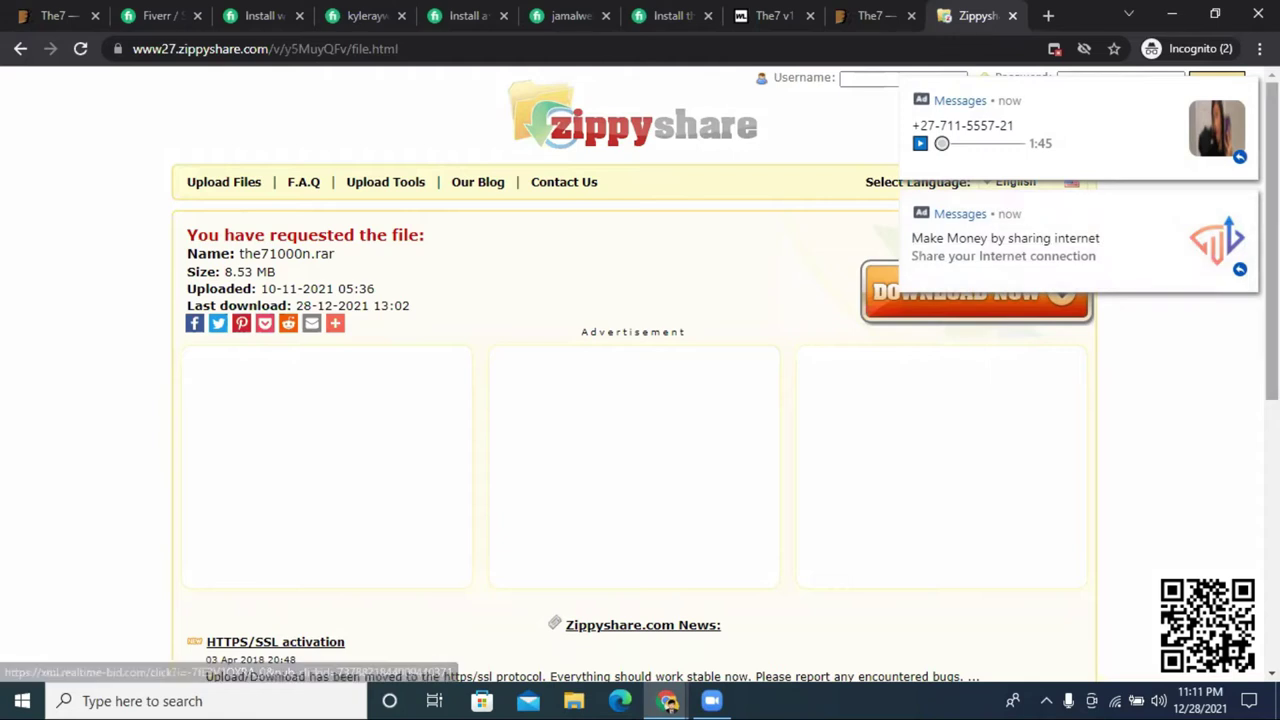
Step: Dismiss the advertising pop-ups that cover the Zippyshare page for the71000n.rar
left_click(1243, 100)
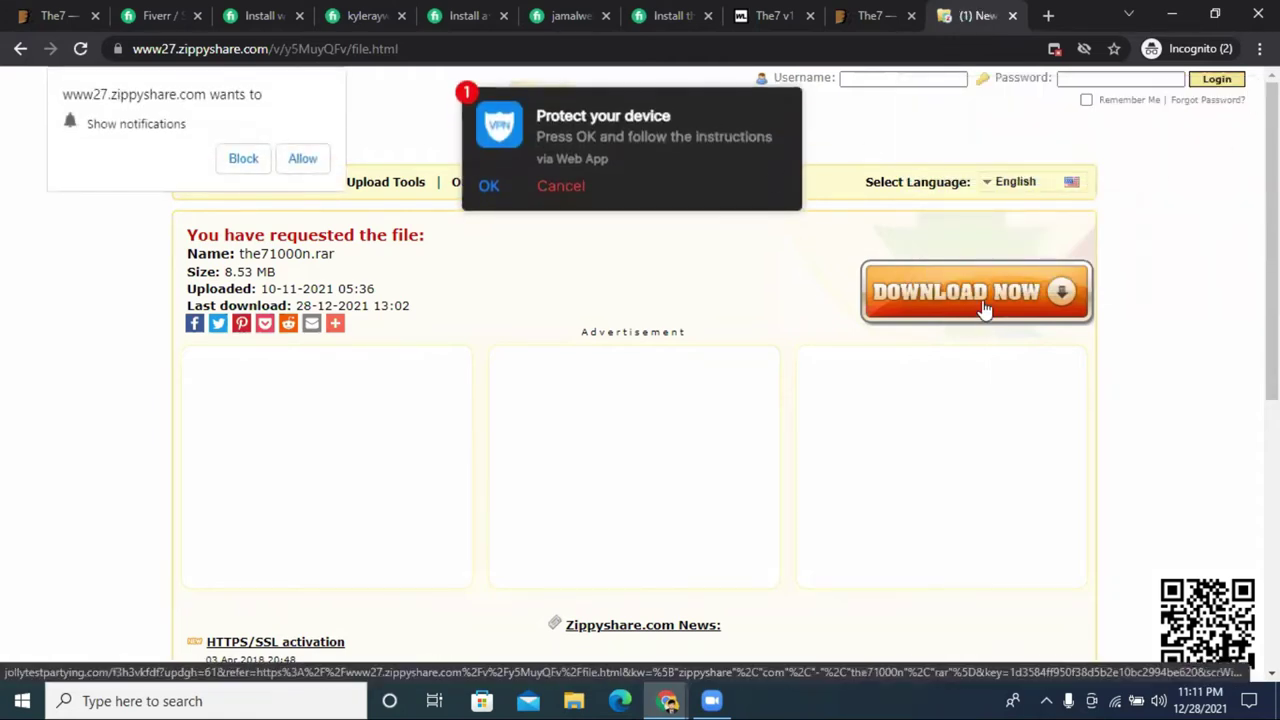
left_click(489, 186)
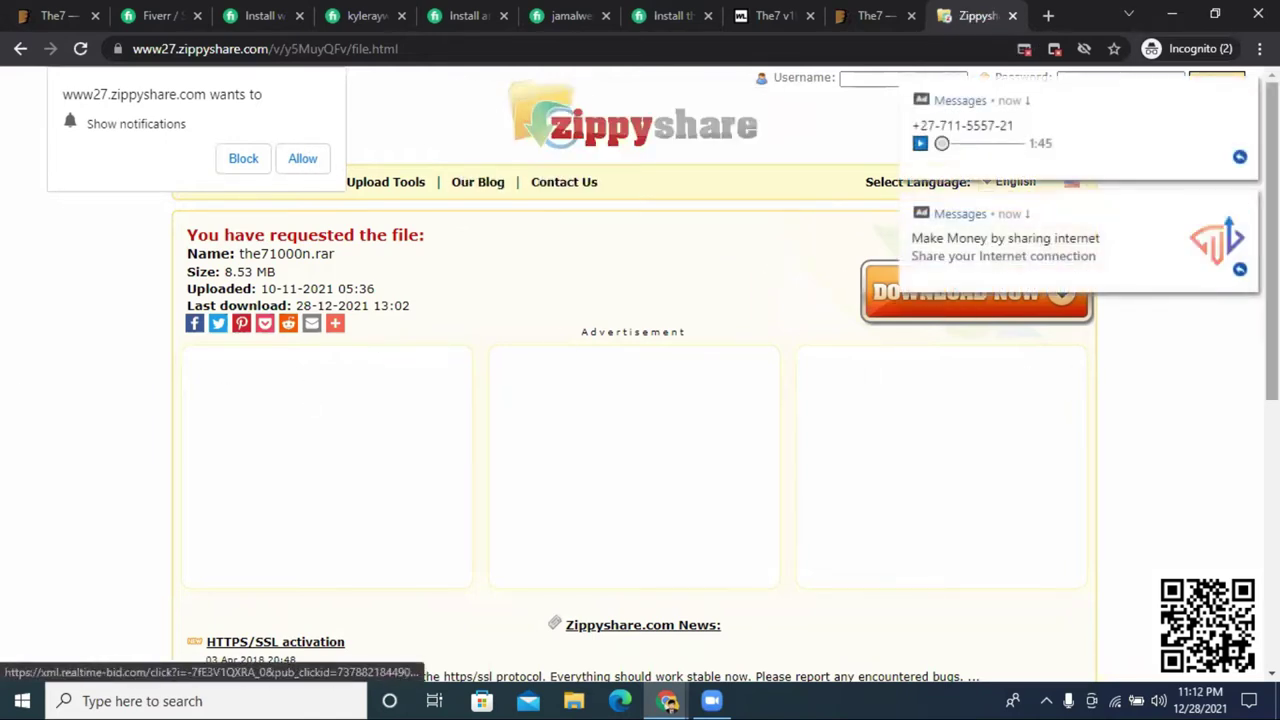
left_click(1242, 205)
left_click(1245, 84)
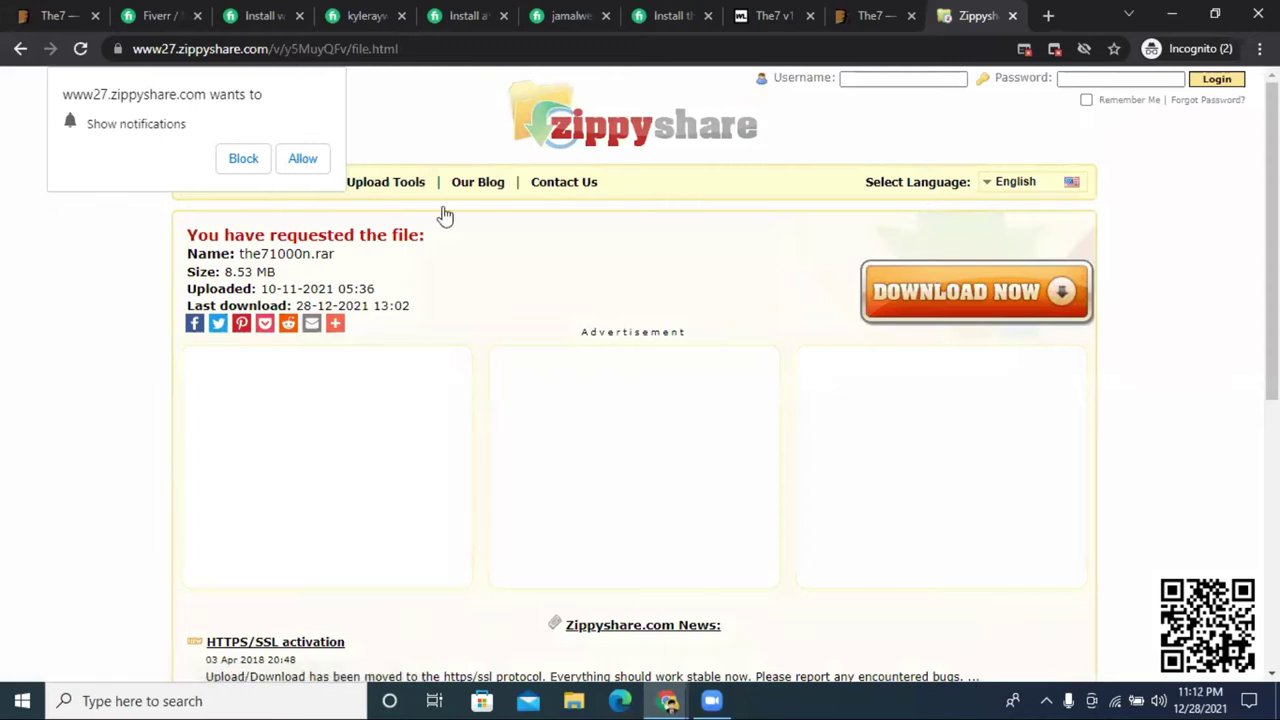
Step: Download the71000n.rar from Zippyshare and clear away the ad messages covering the page
left_click(1052, 296)
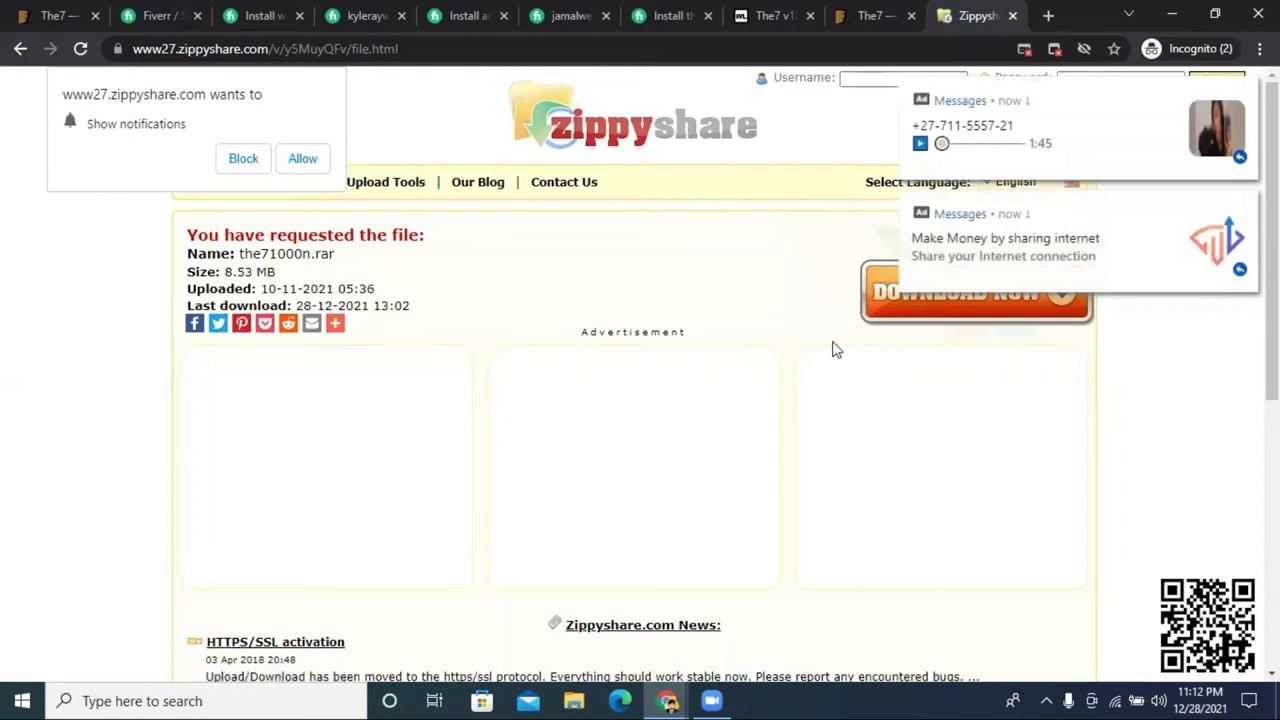
scroll(757, 371, "down", 2)
scroll(737, 371, "up", 2)
left_click(1241, 206)
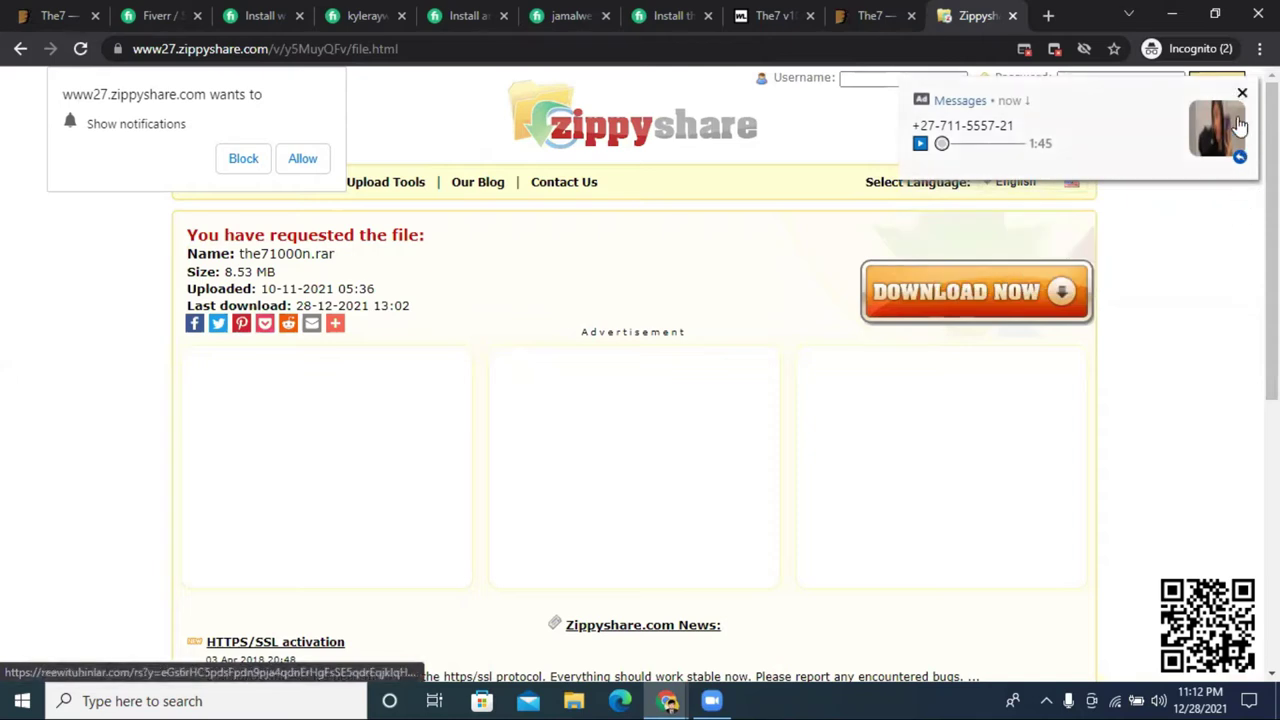
left_click(1241, 94)
left_click(1025, 300)
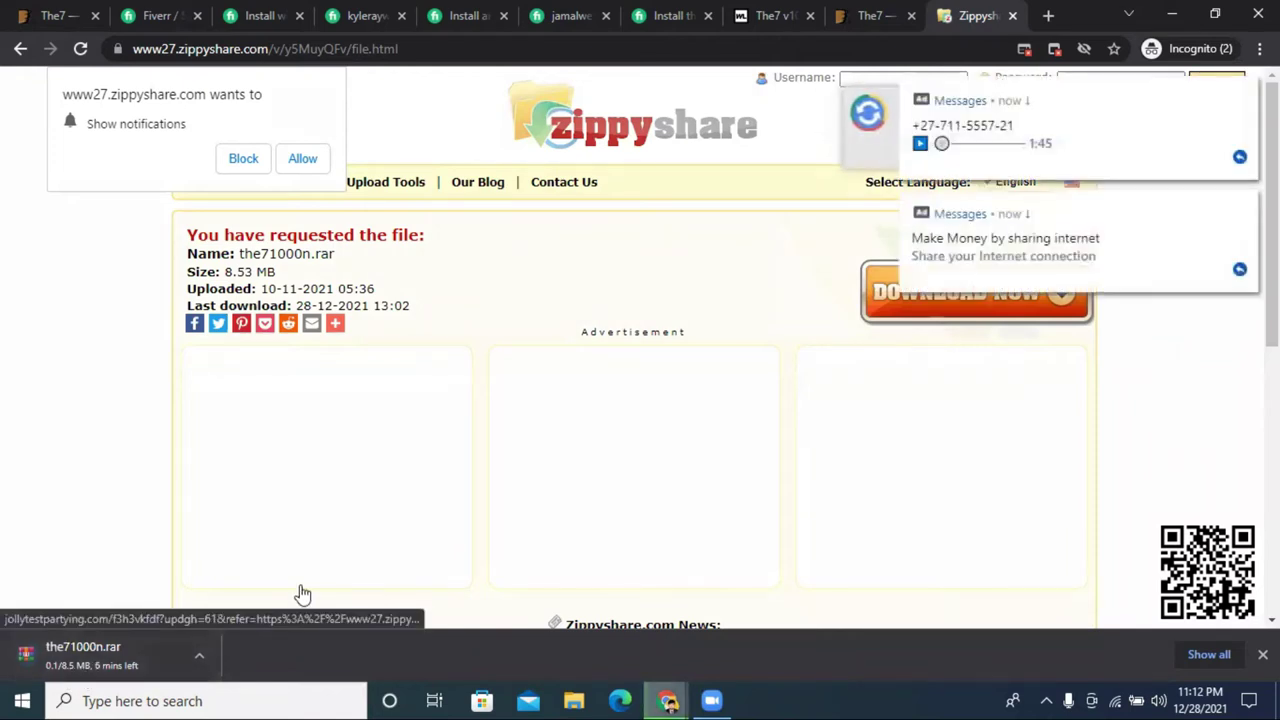
left_click(1240, 95)
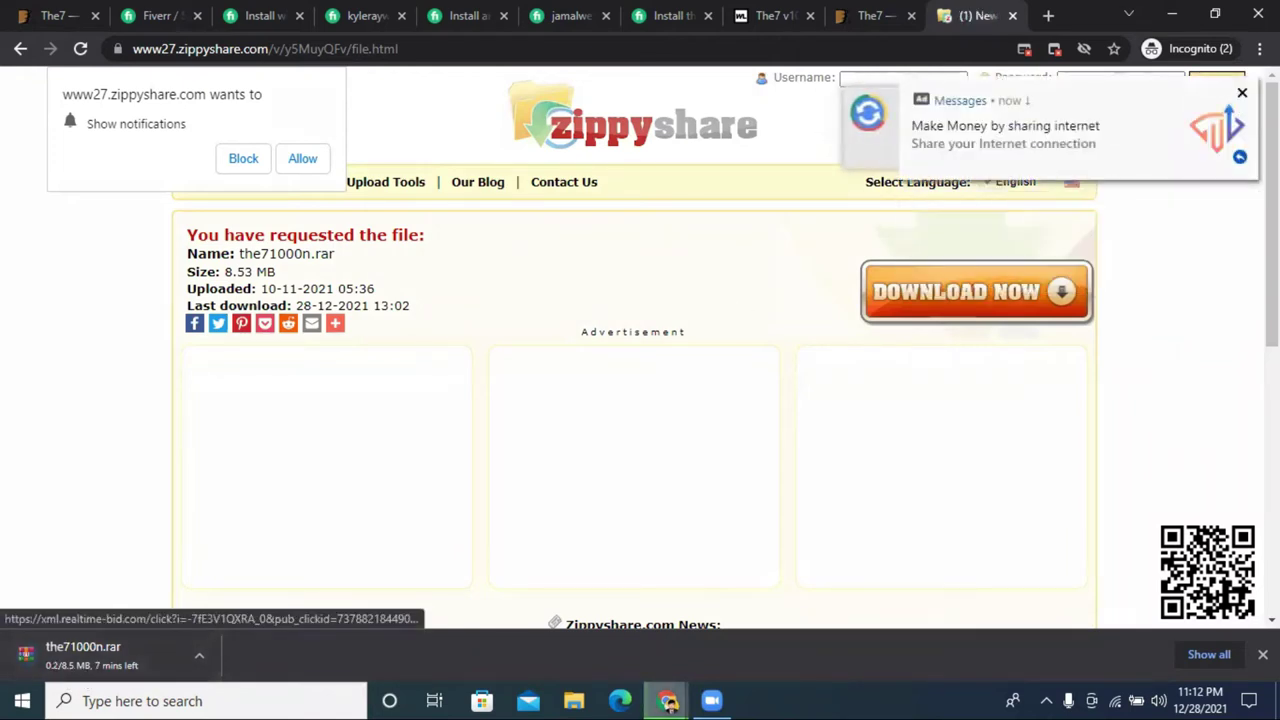
left_click(1242, 93)
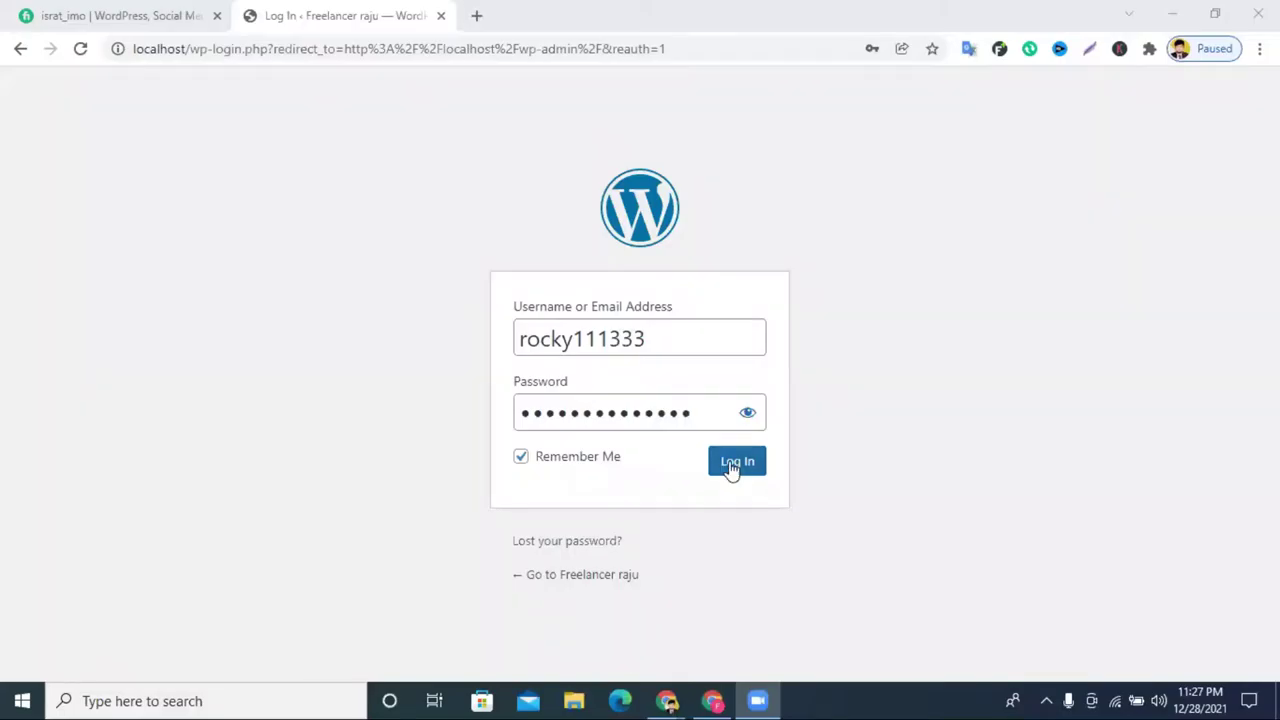
Step: Submit the prefilled login on the local WordPress site, and replace the username with admin
left_click(736, 464)
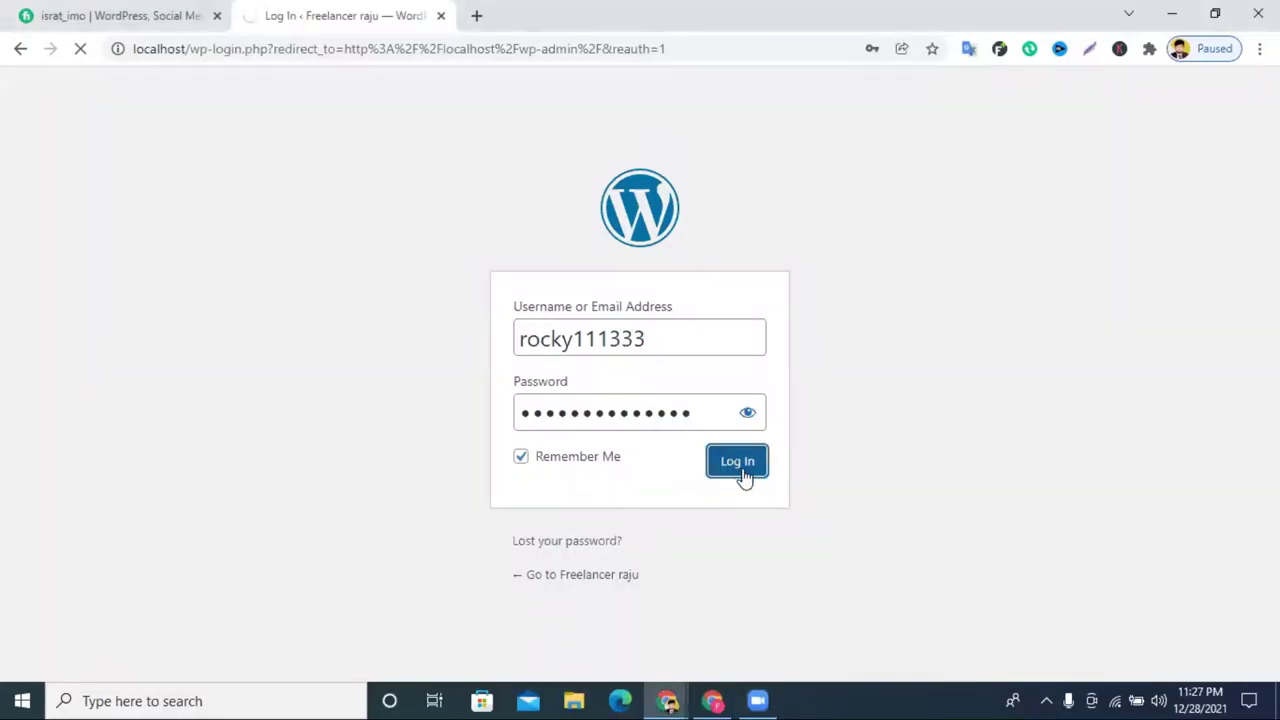
left_click(590, 429)
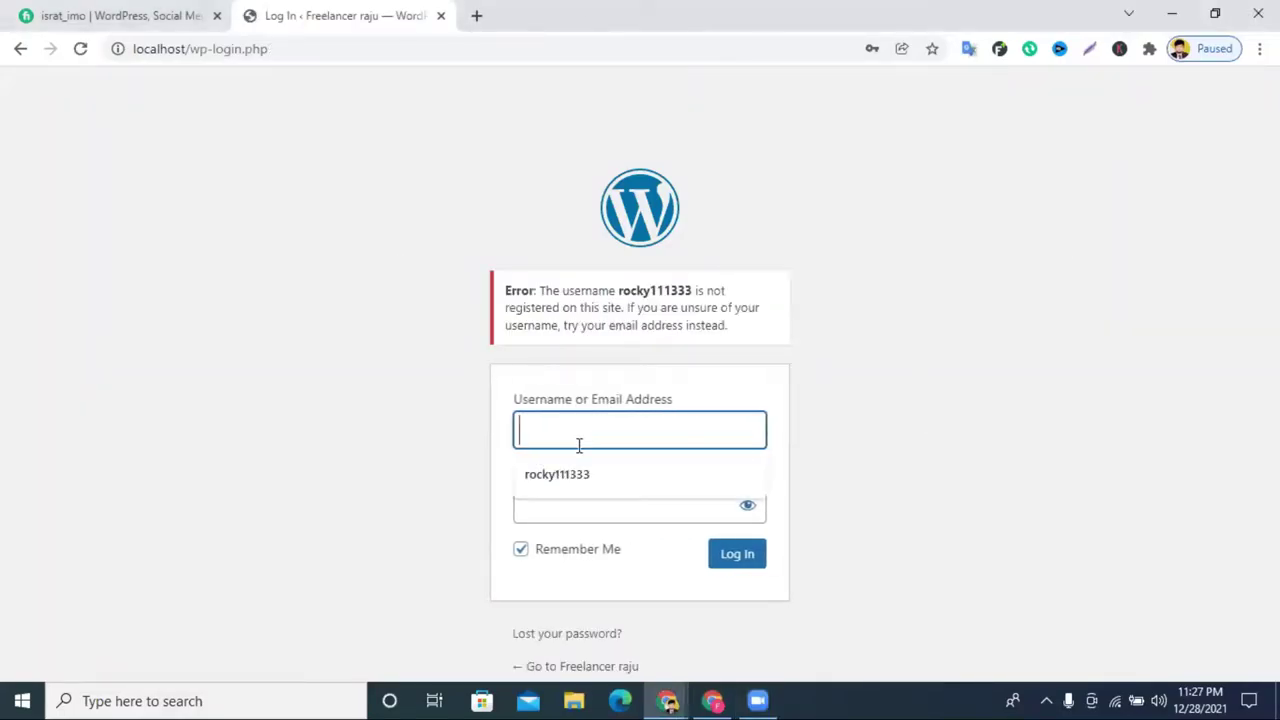
left_click(566, 482)
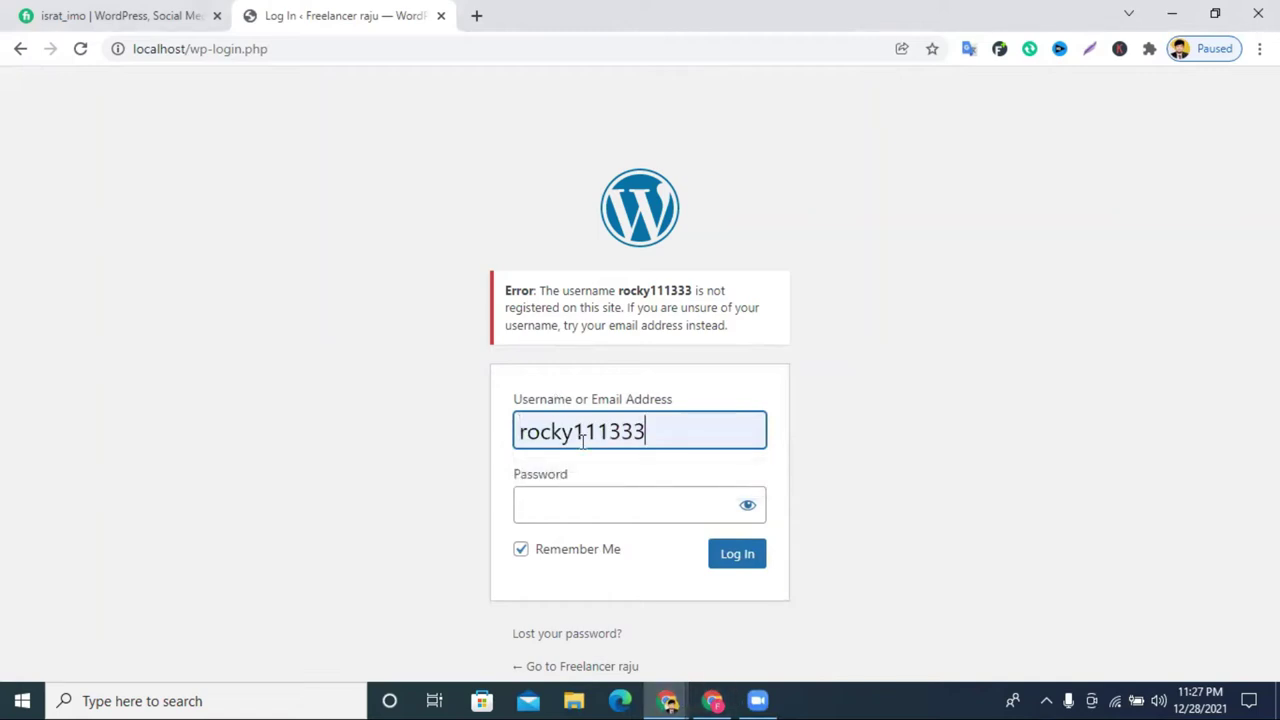
double_click(583, 440)
type("admin")
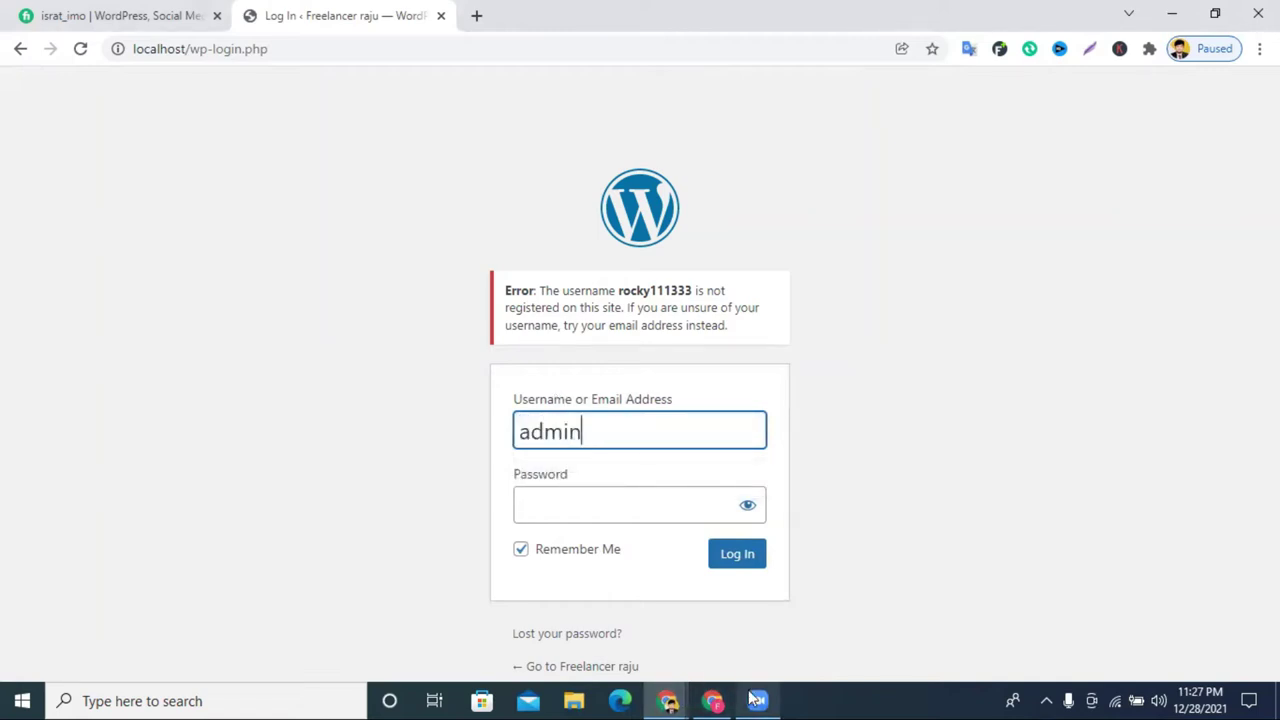
Step: Try to log in as admin with the account password copied from the login form in the other browser window
left_click(712, 700)
triple_click(622, 443)
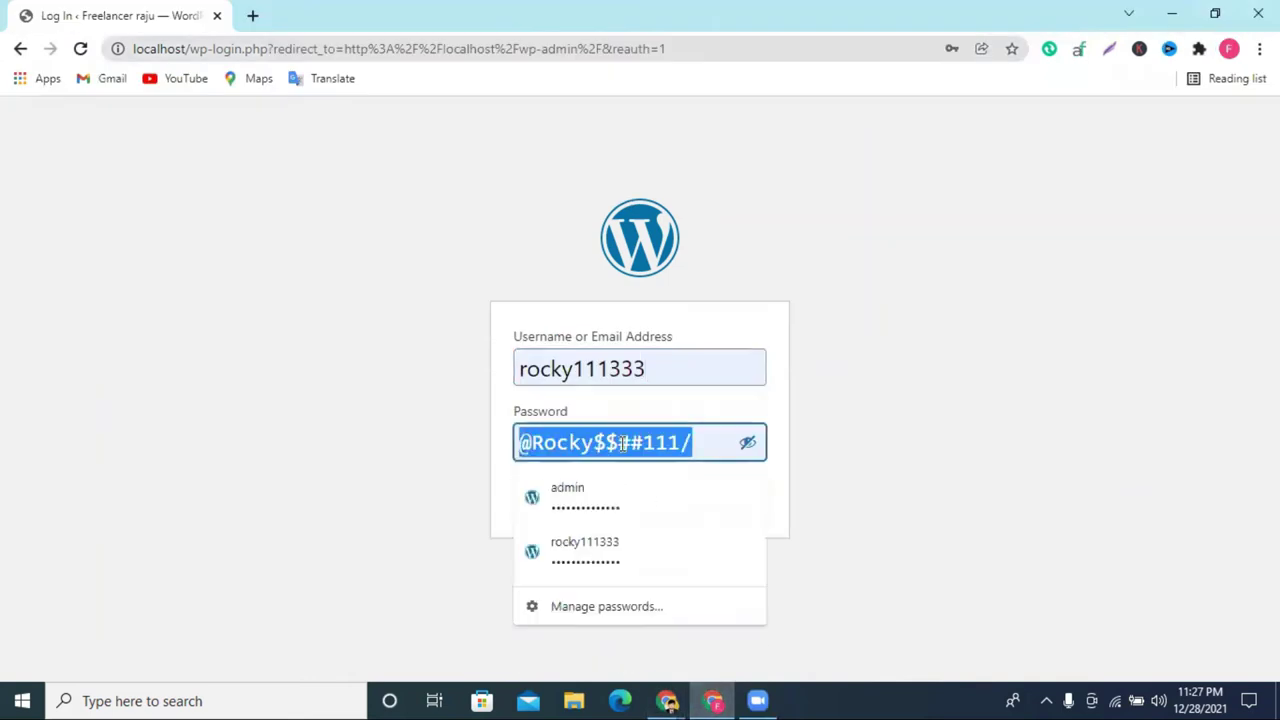
right_click(622, 443)
left_click(680, 197)
left_click(667, 700)
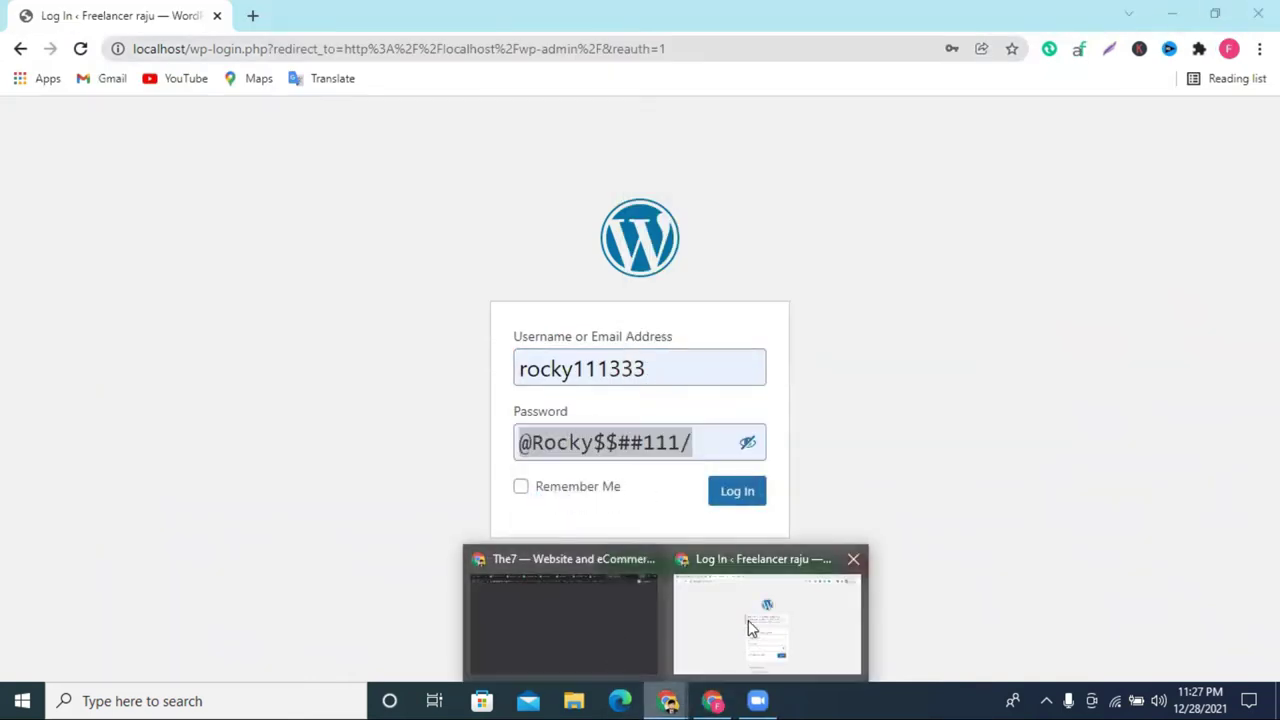
left_click(749, 626)
left_click(594, 488)
right_click(591, 503)
left_click(624, 360)
key("Return")
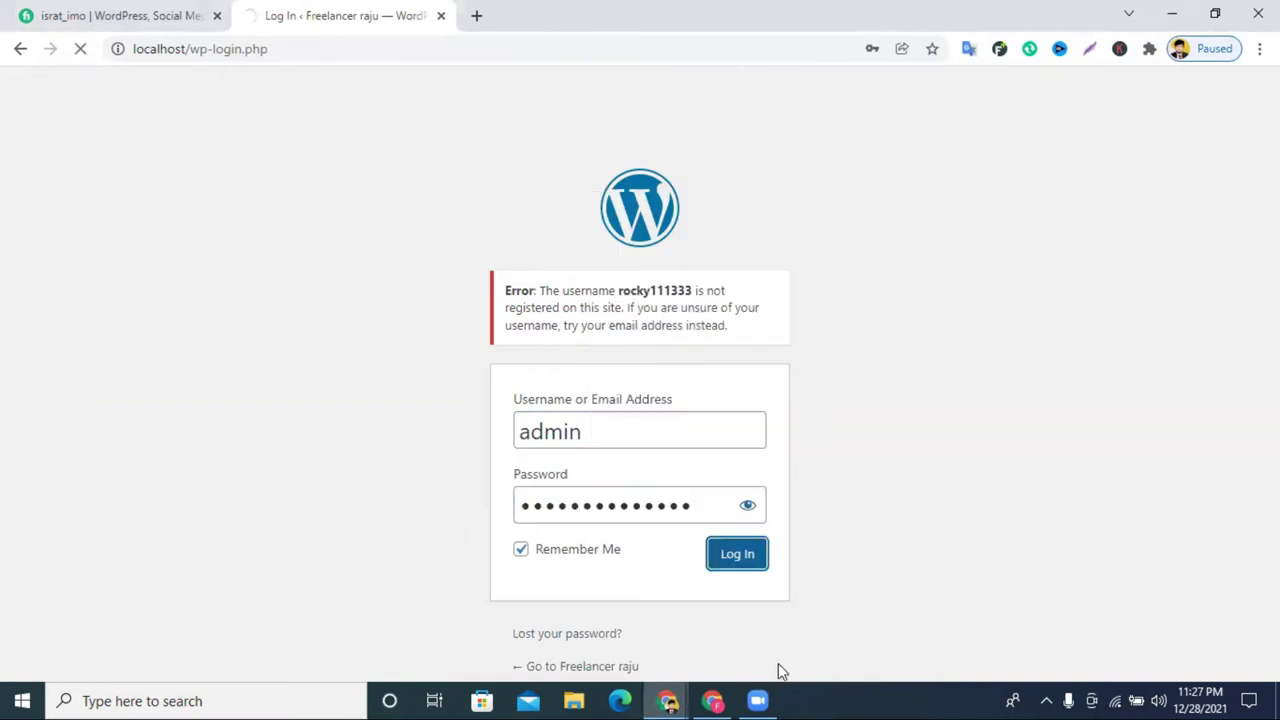
Step: Fill the login form in the other browser window with the saved admin credentials
left_click(712, 700)
key("ctrl+a")
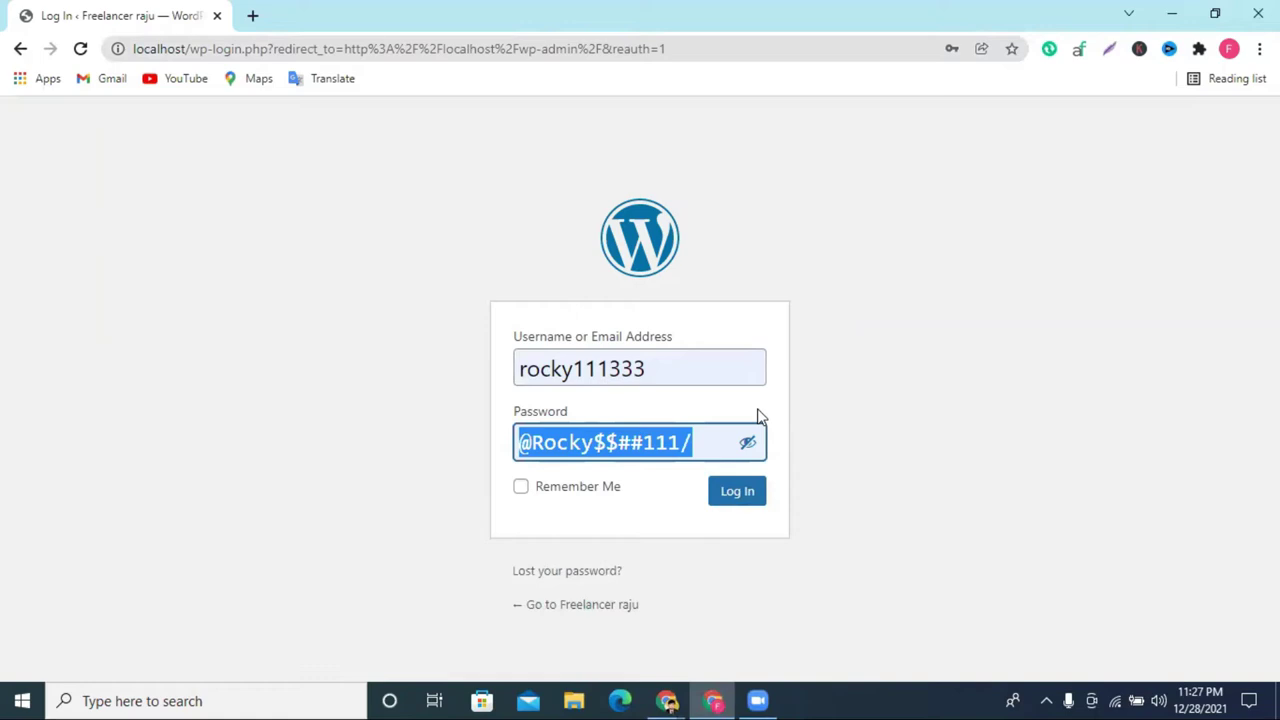
left_click(686, 377)
left_click(656, 418)
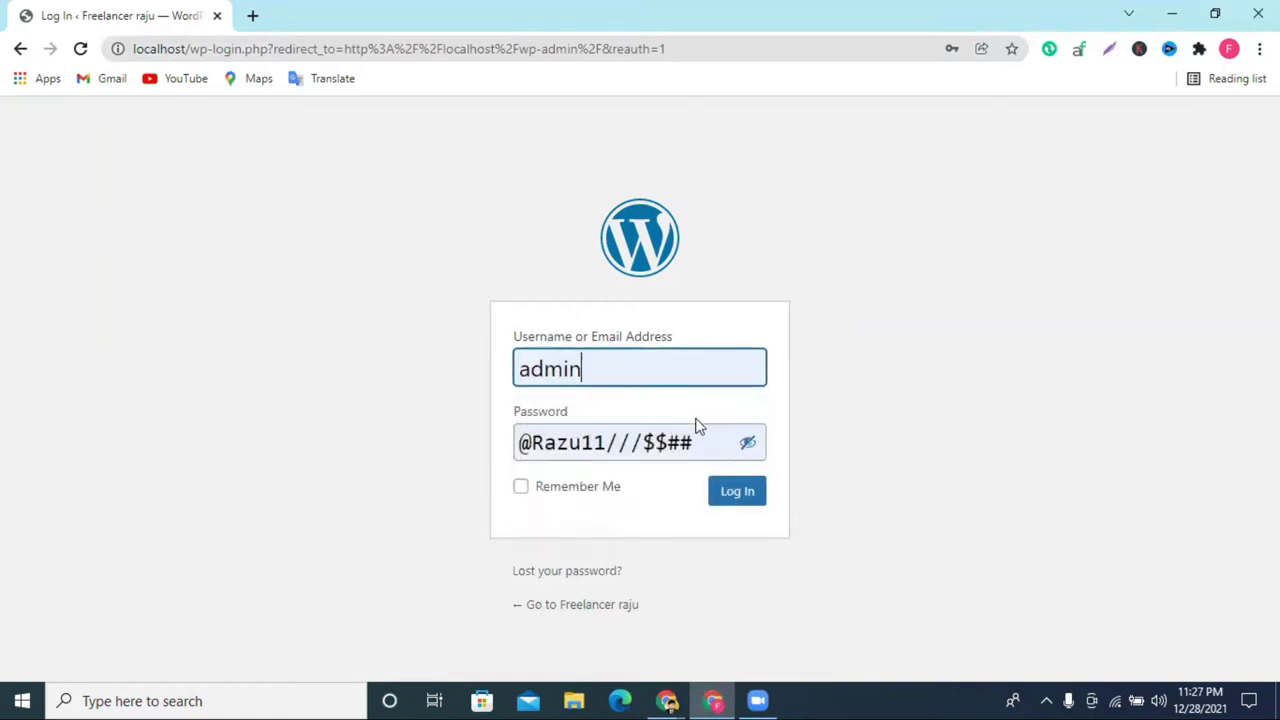
Step: Copy the saved admin account's password from that login form
triple_click(622, 444)
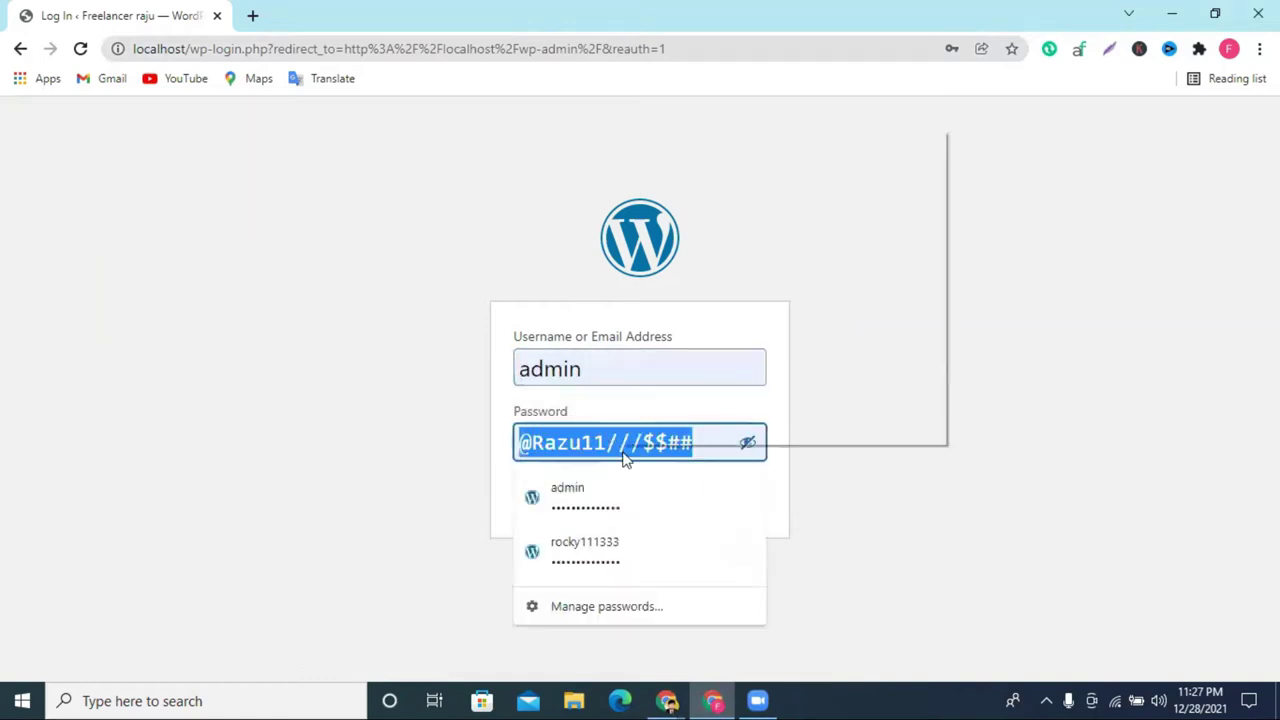
right_click(622, 444)
left_click(668, 197)
left_click(667, 700)
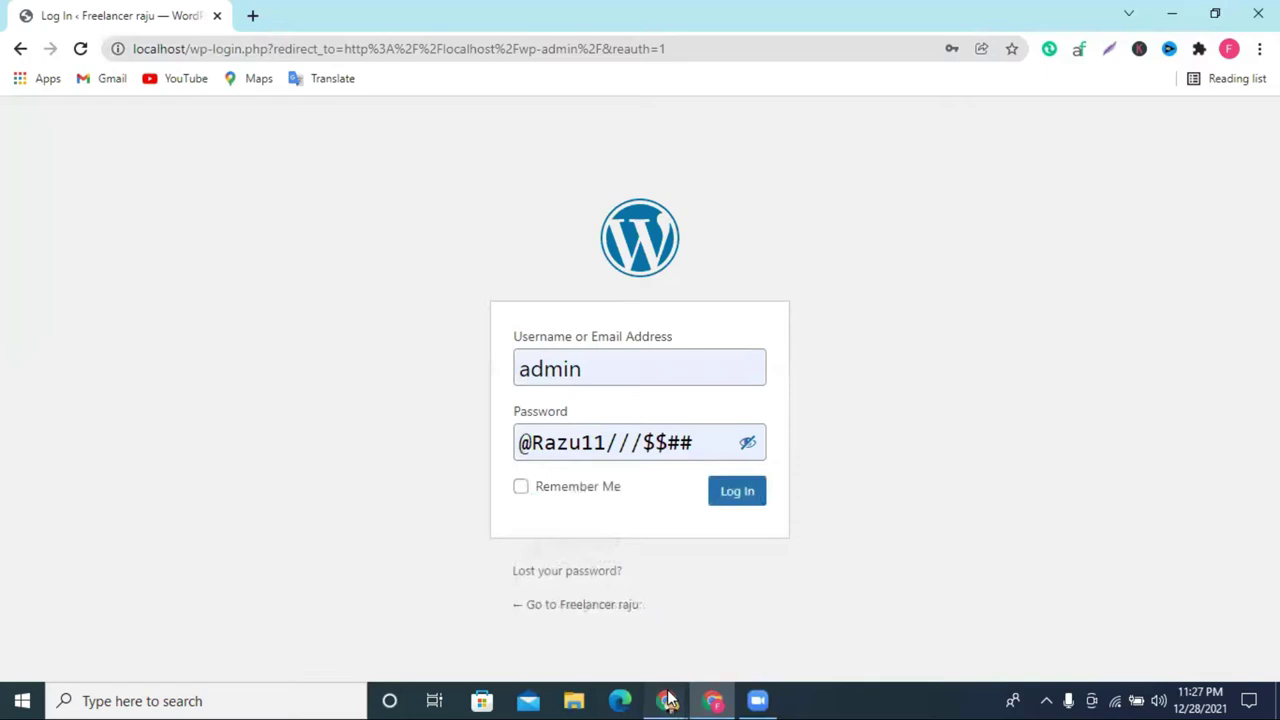
left_click(656, 442)
triple_click(656, 442)
right_click(656, 442)
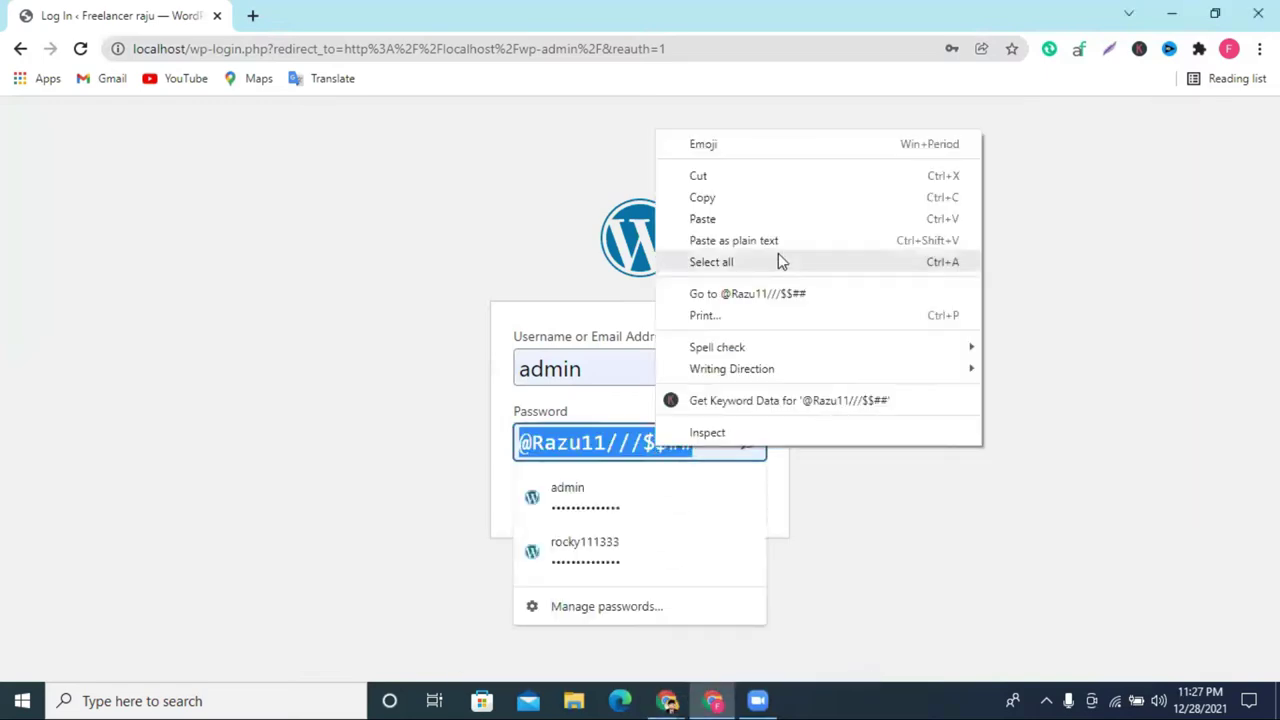
left_click(673, 697)
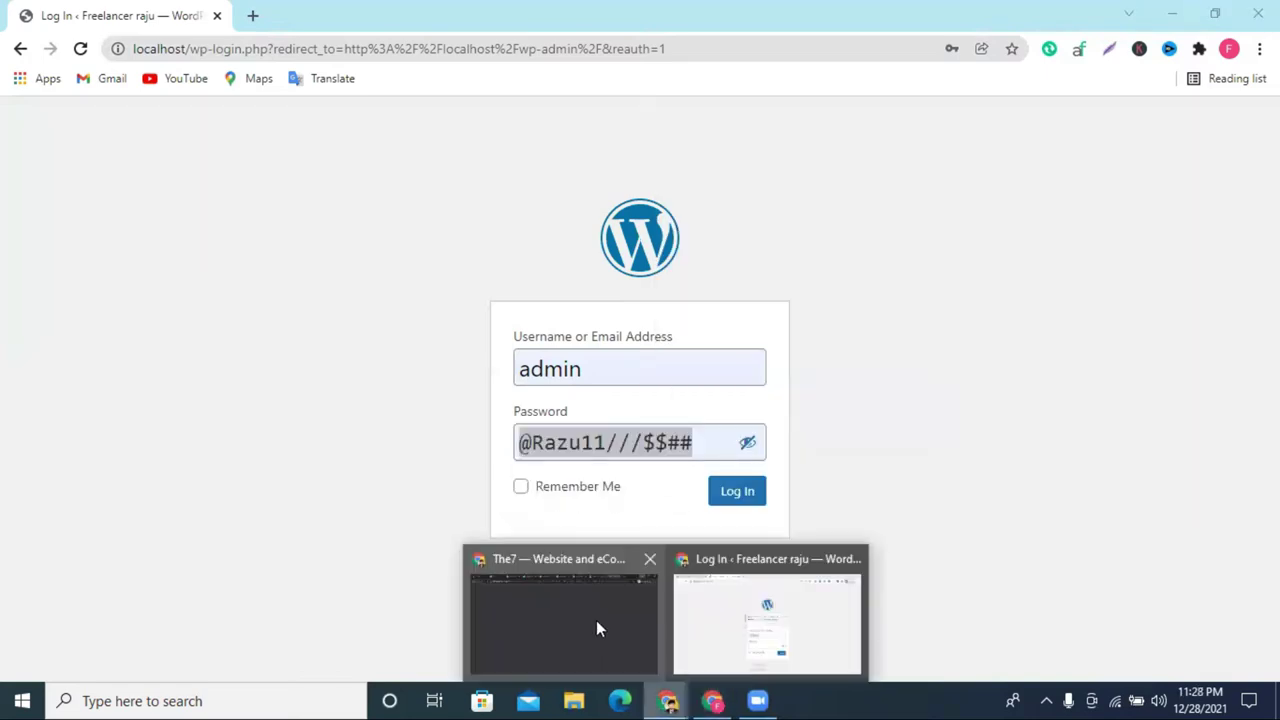
Step: Log in to WordPress as admin by pasting the copied account password, and close the other browser window
left_click(691, 608)
left_click(626, 486)
right_click(626, 486)
left_click(686, 337)
left_click(724, 540)
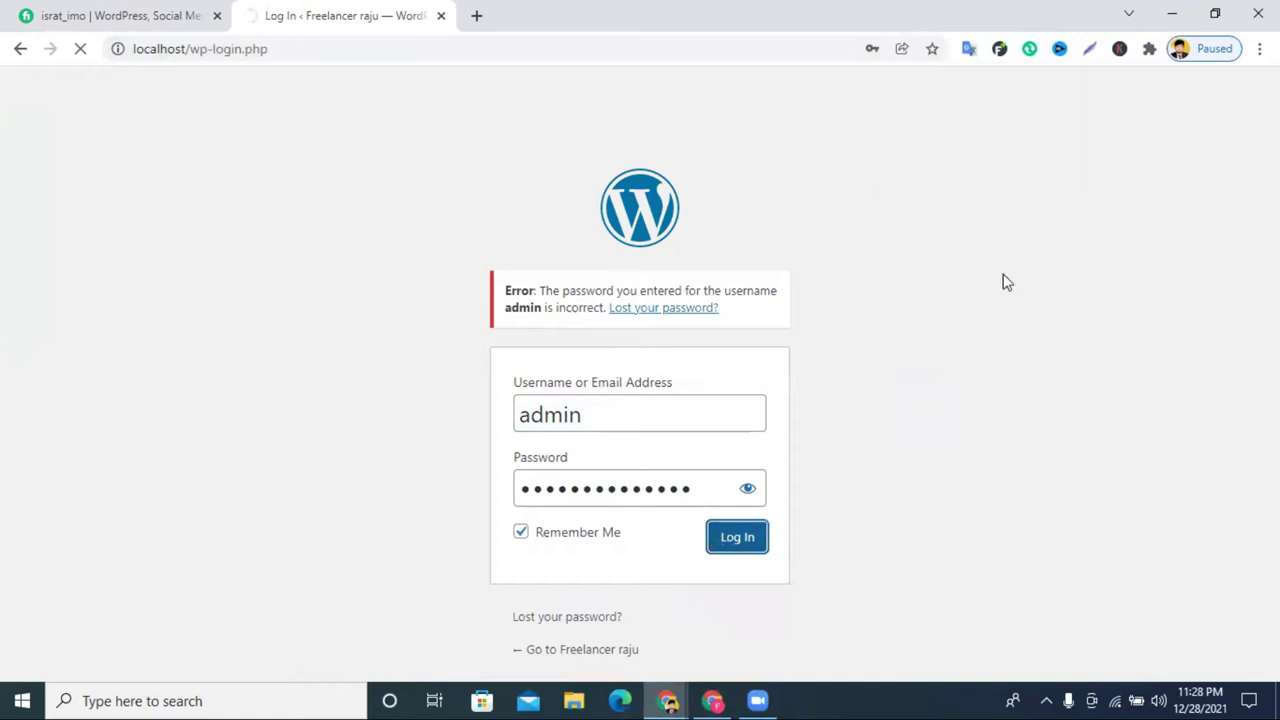
left_click(712, 700)
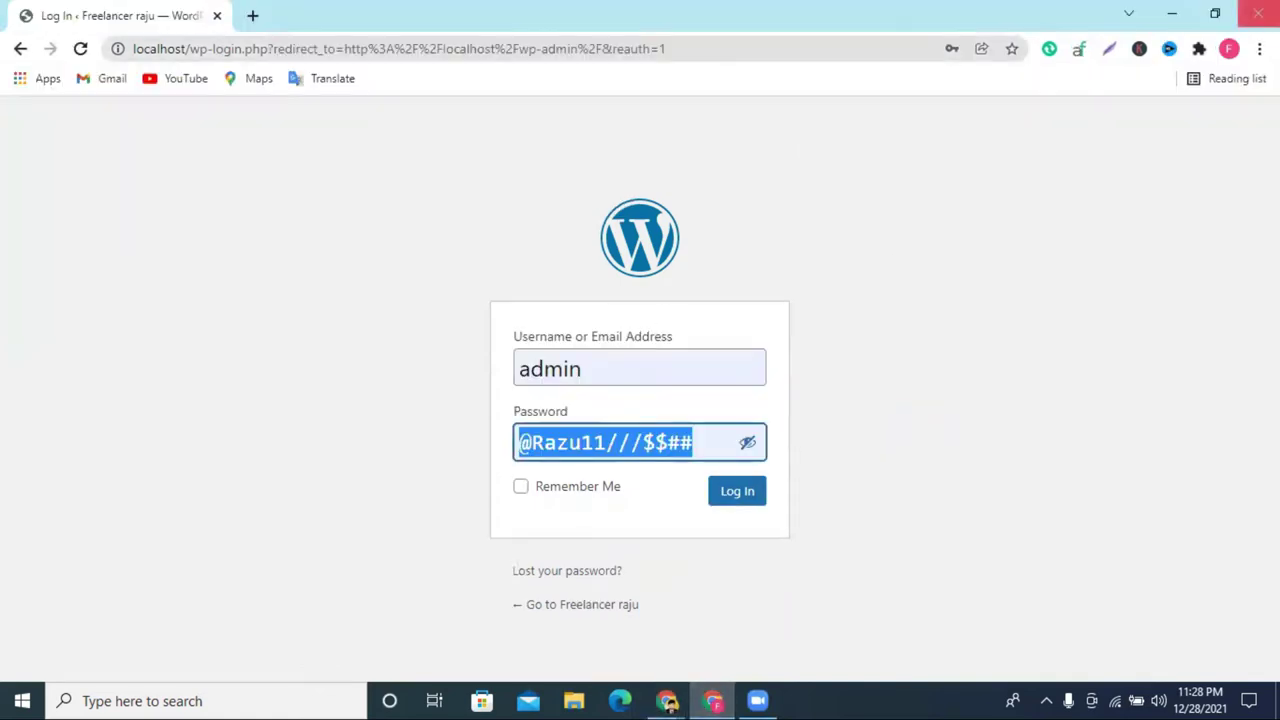
key("ctrl+w")
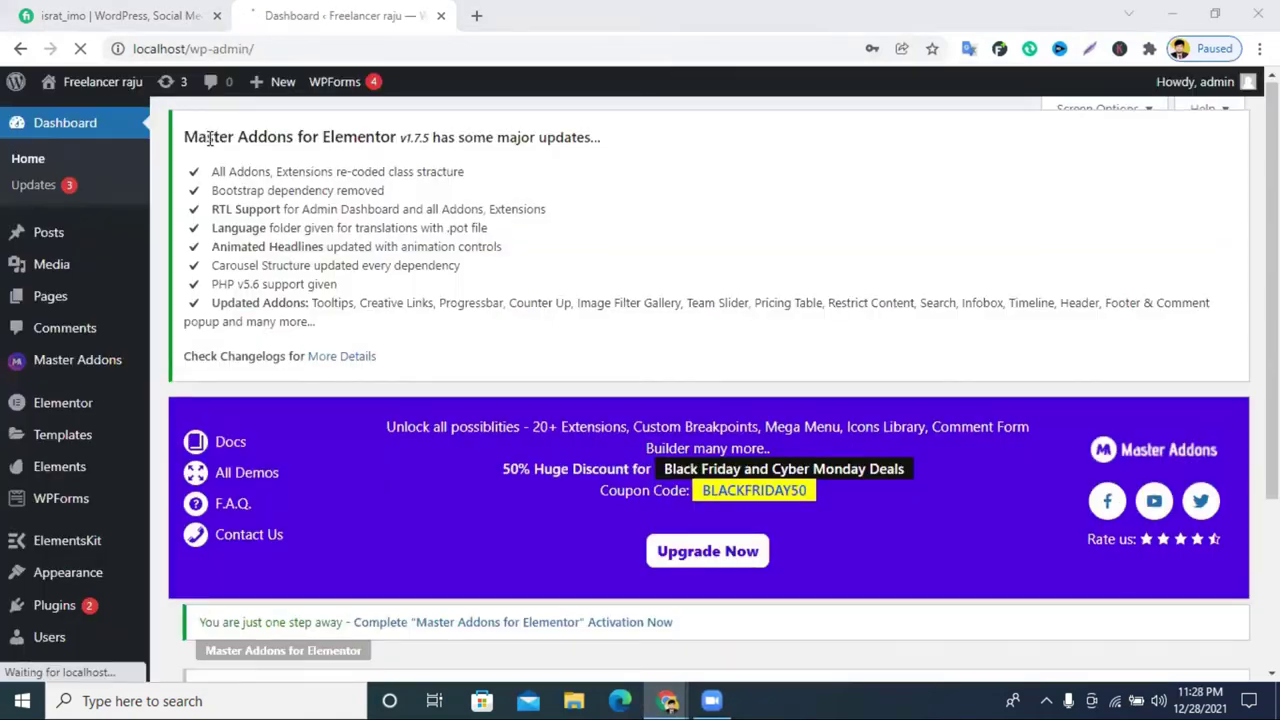
Step: Open the site's front end from the WordPress dashboard in a new browser tab and switch to it
mouse_move(105, 86)
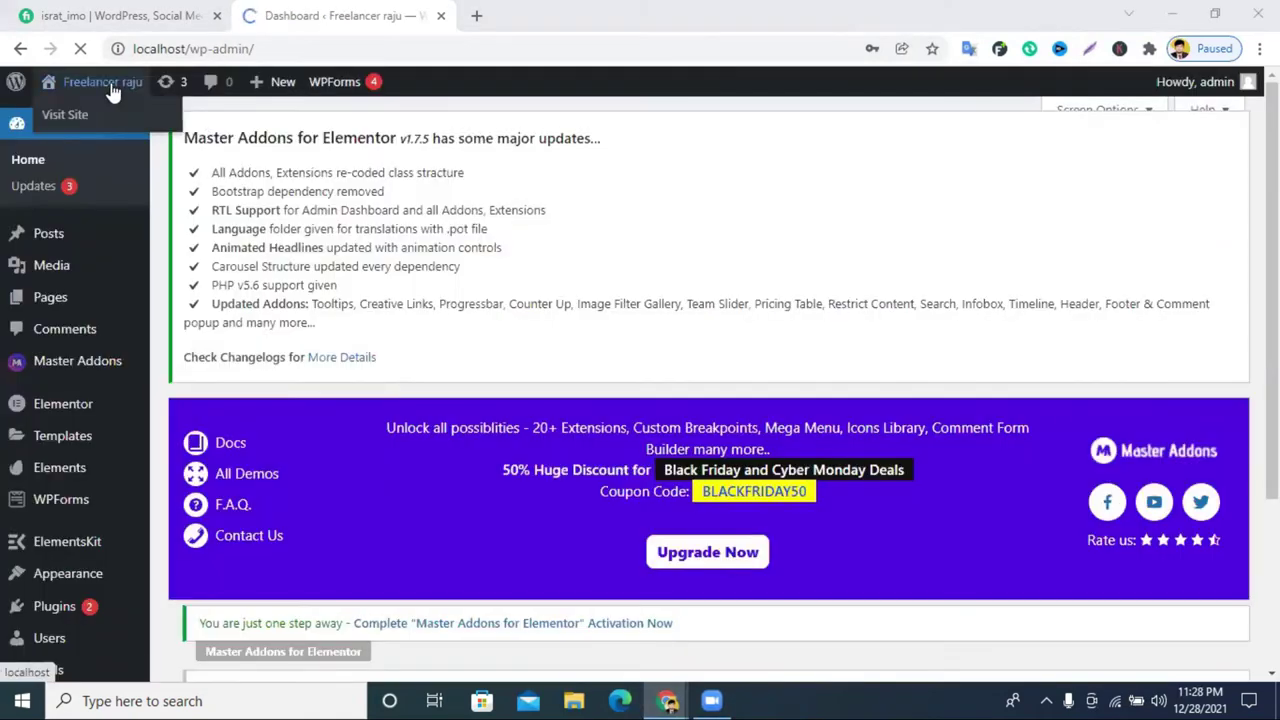
right_click(90, 127)
left_click(126, 134)
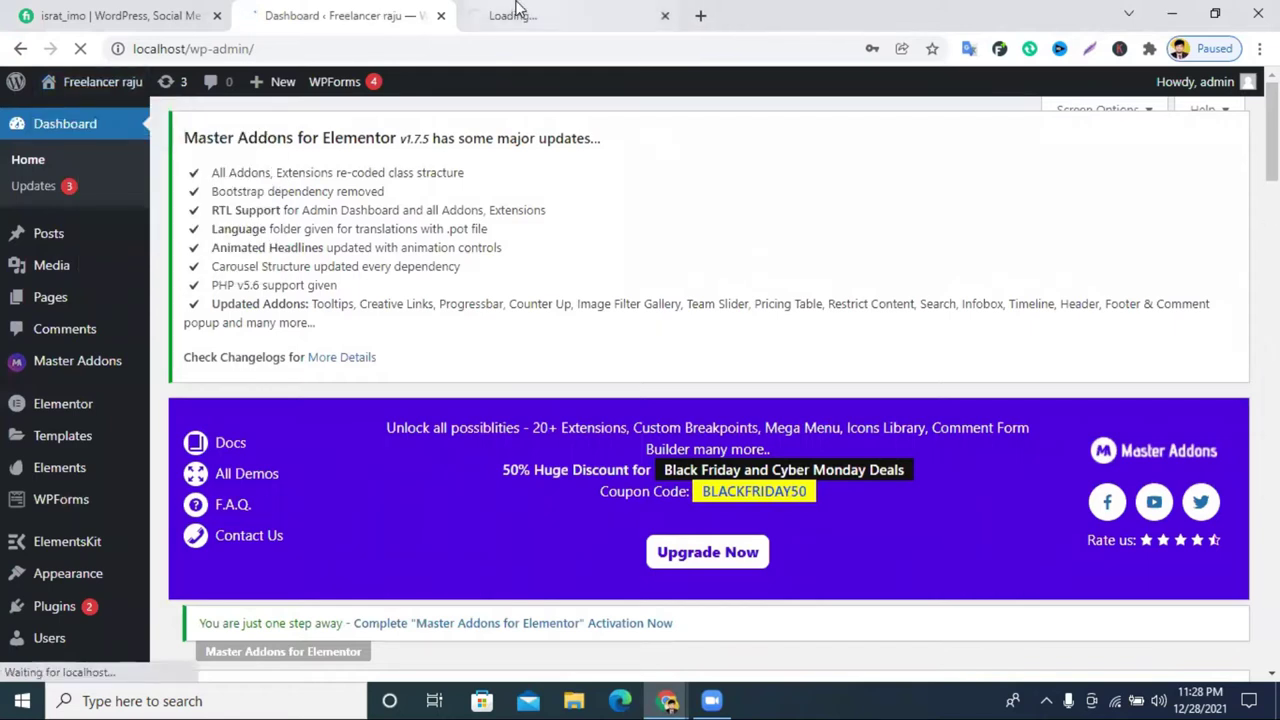
left_click(520, 15)
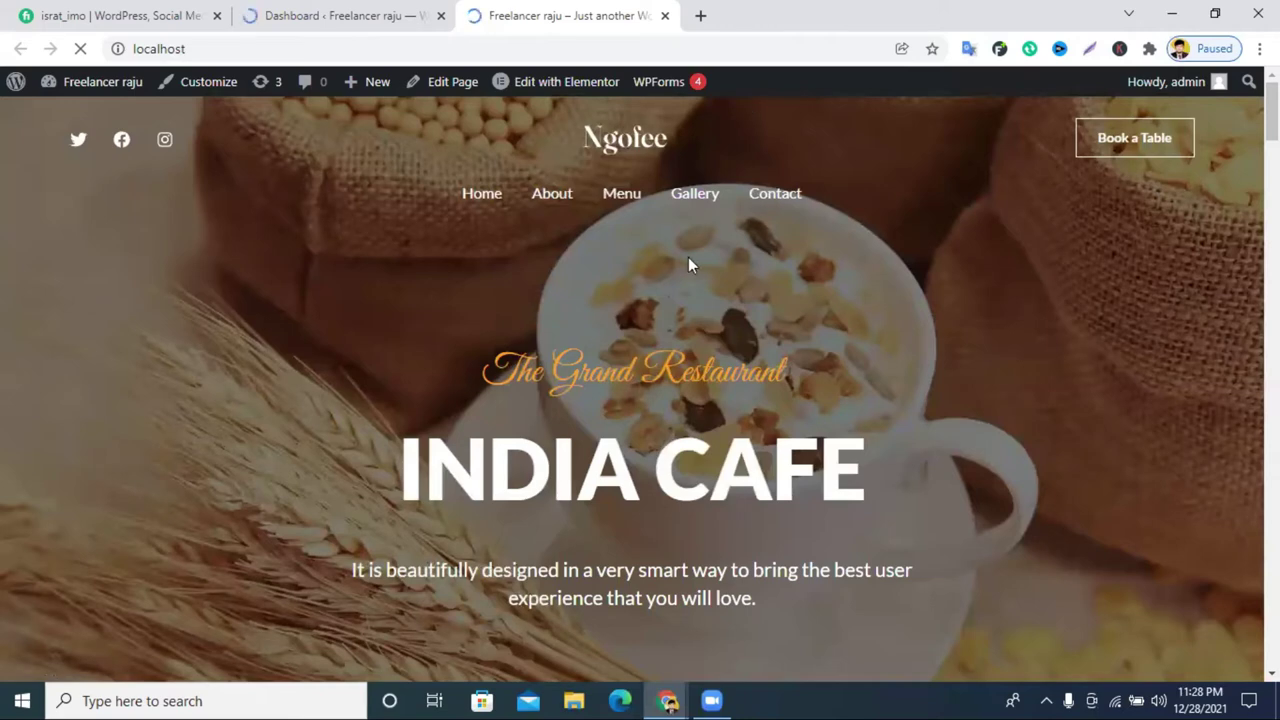
Step: Look through the café home page from the hero section past the menu and gallery to the footer
scroll(688, 263, "down", 15)
scroll(810, 328, "down", 15)
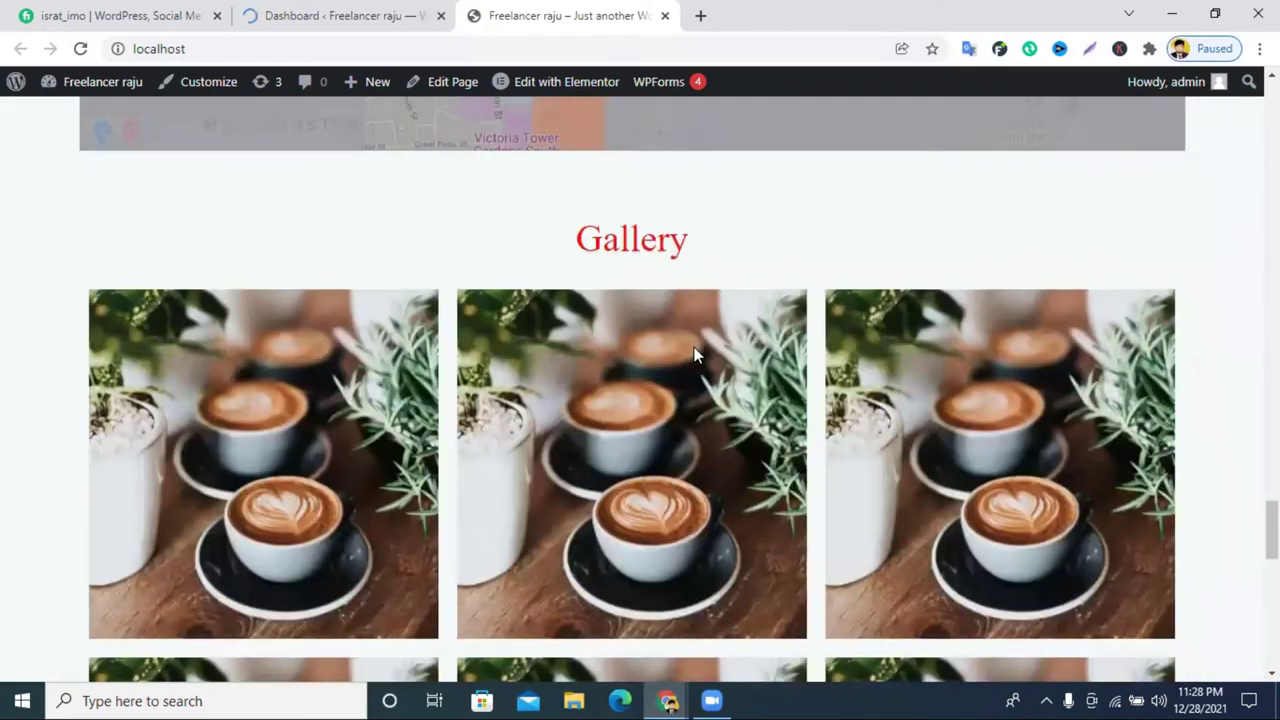
scroll(694, 354, "down", 10)
scroll(900, 390, "up", 3)
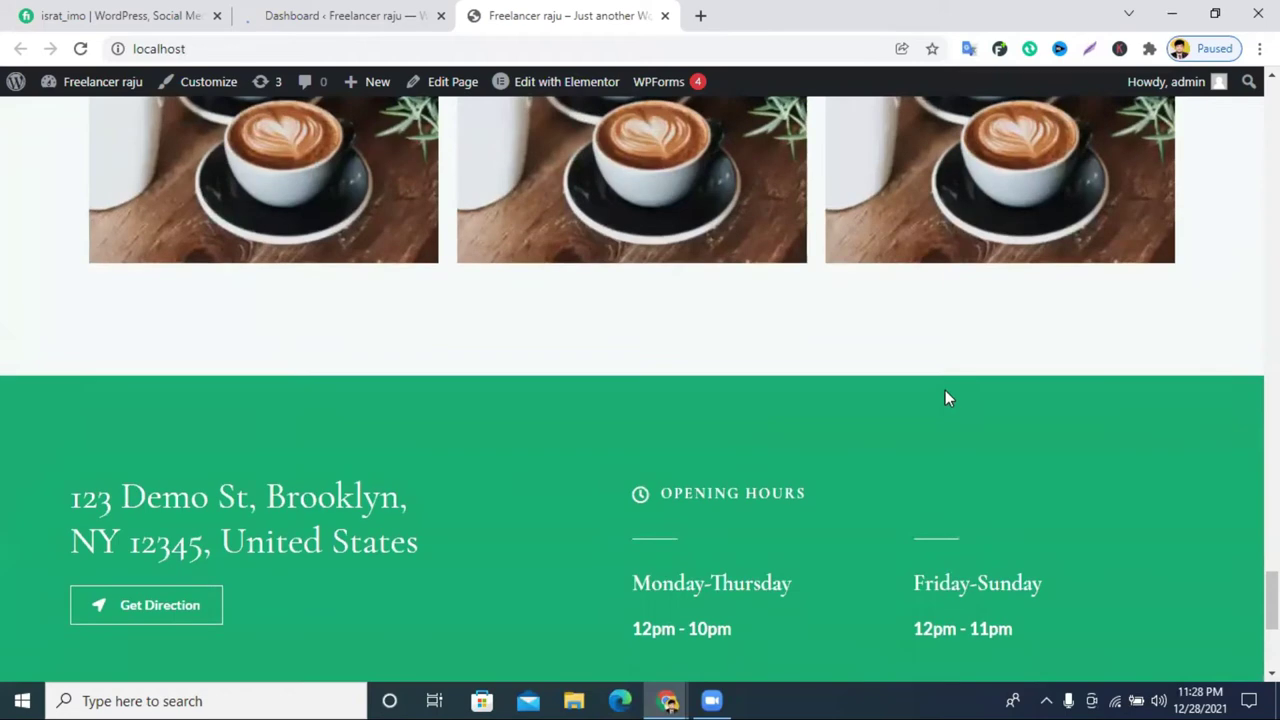
scroll(948, 398, "up", 20)
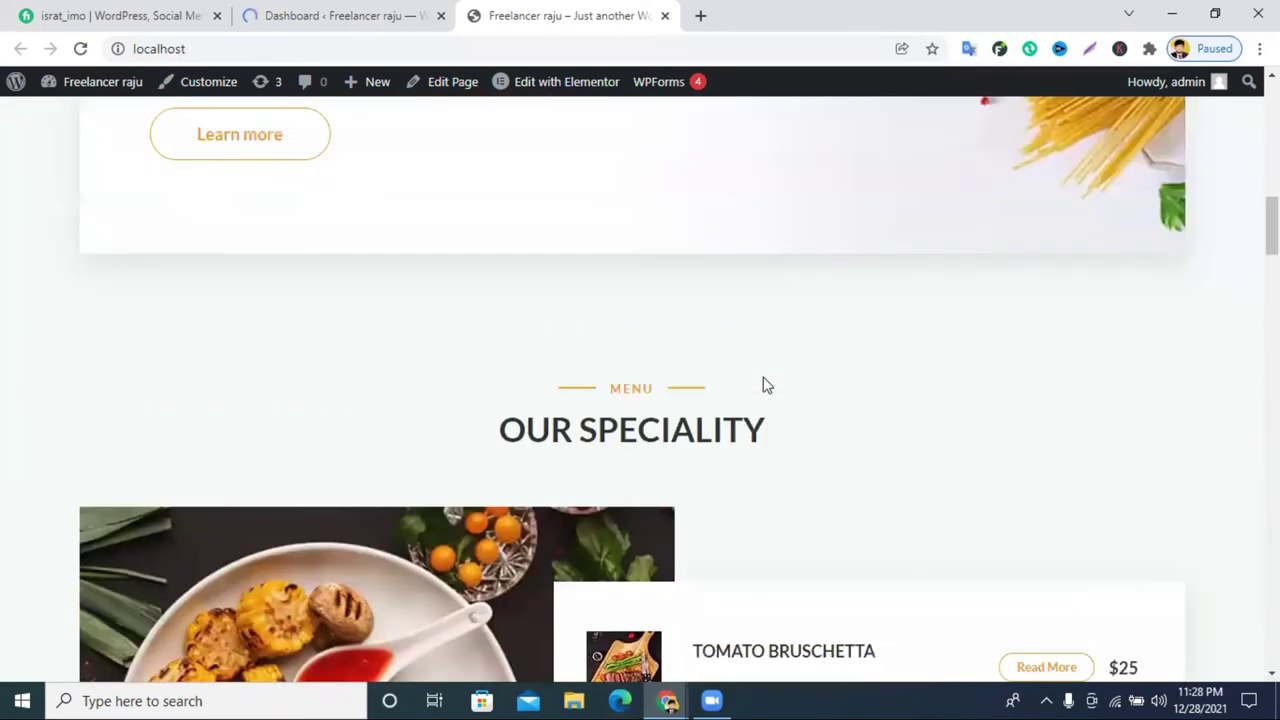
scroll(766, 386, "up", 10)
Step: Return to the WordPress dashboard and save the admin login in the browser's password manager
left_click(400, 16)
left_click(465, 24)
left_click(370, 14)
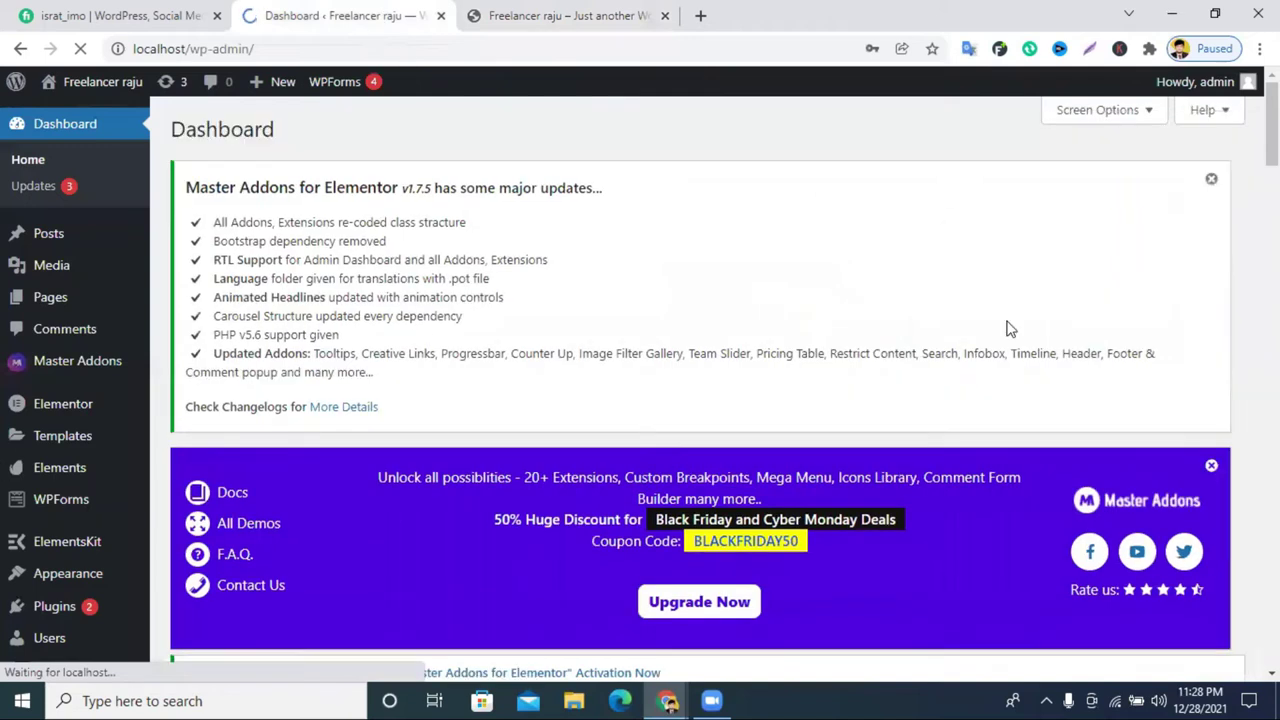
scroll(60, 545, "down", 4)
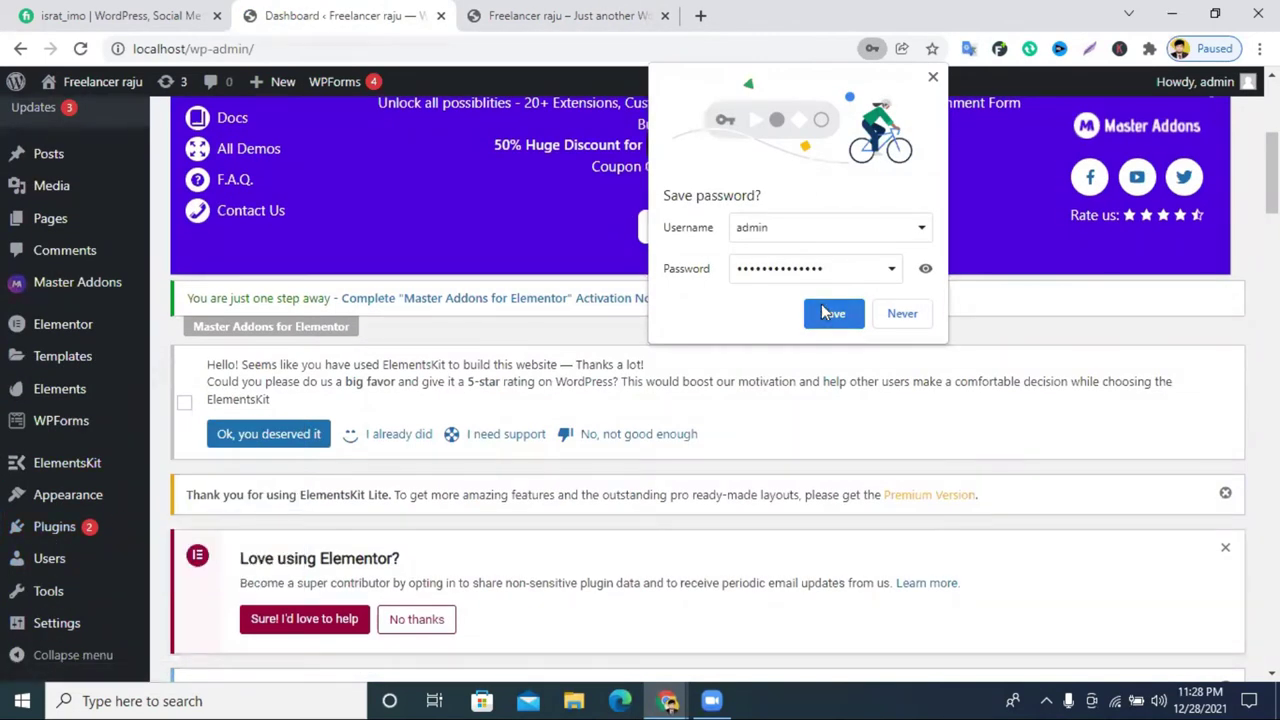
left_click(833, 313)
Step: Open the list of installed plugins in the WordPress dashboard
left_click(500, 16)
left_click(334, 15)
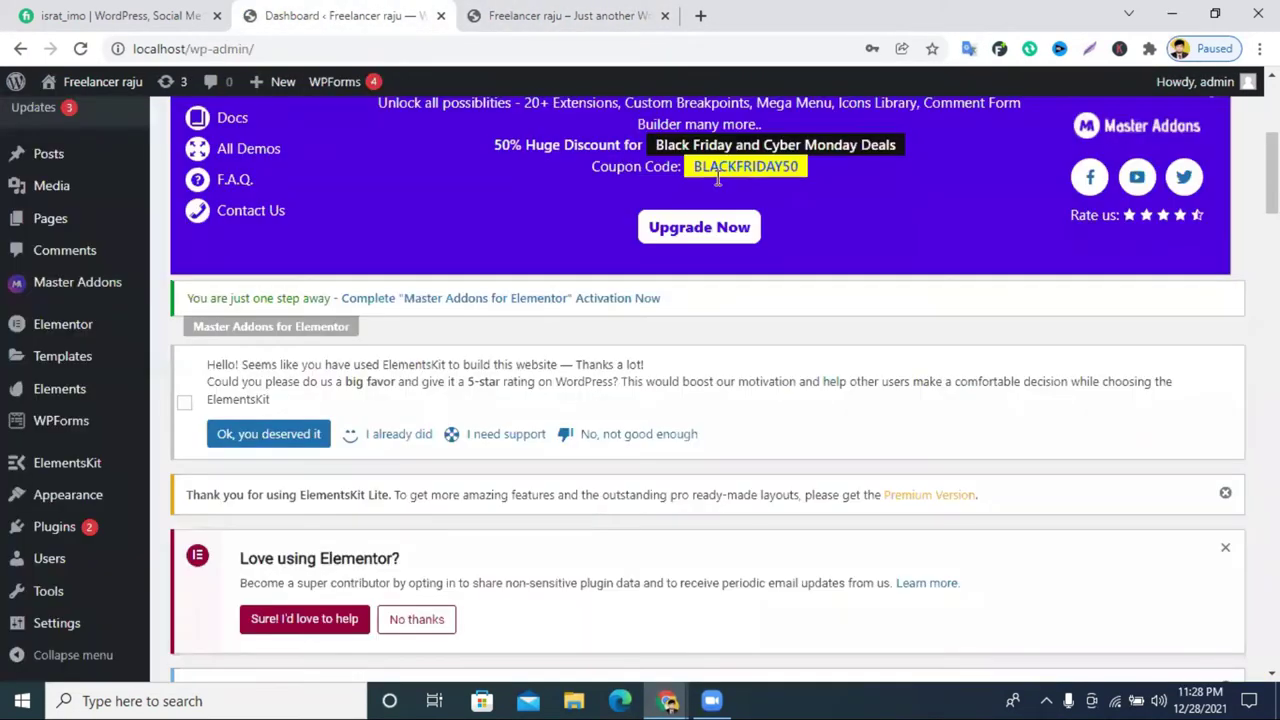
mouse_move(45, 570)
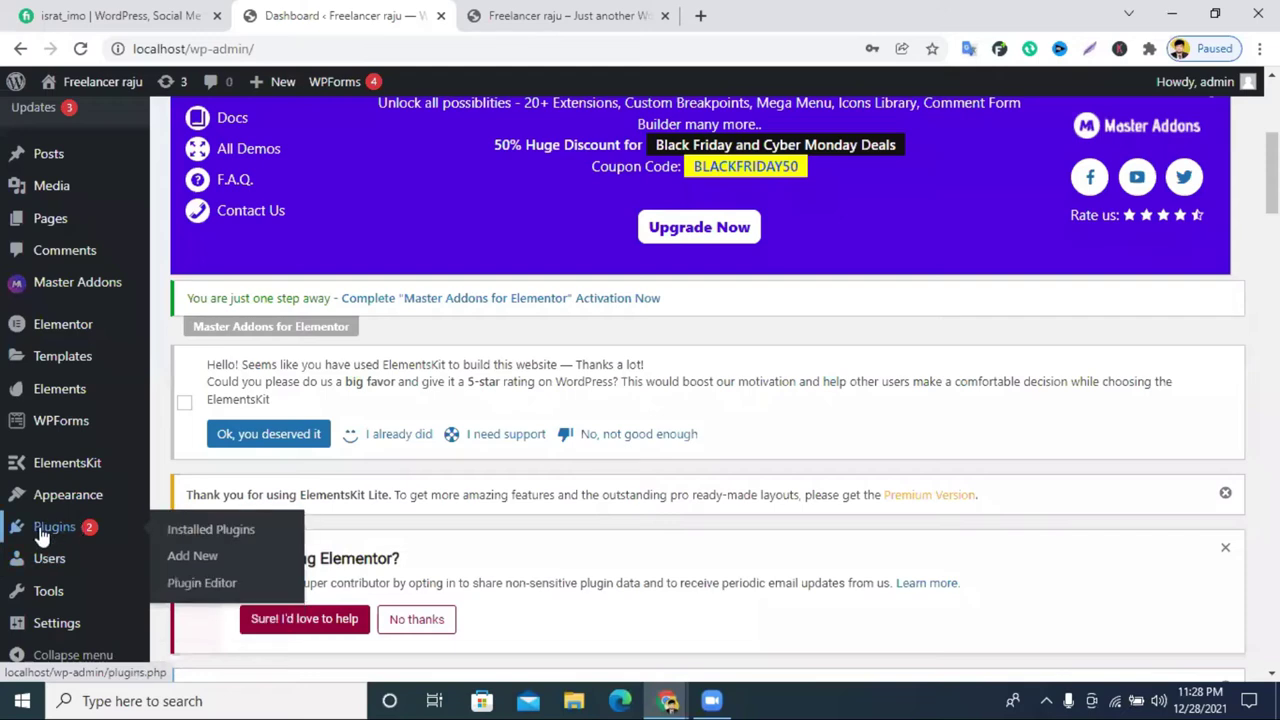
left_click(52, 527)
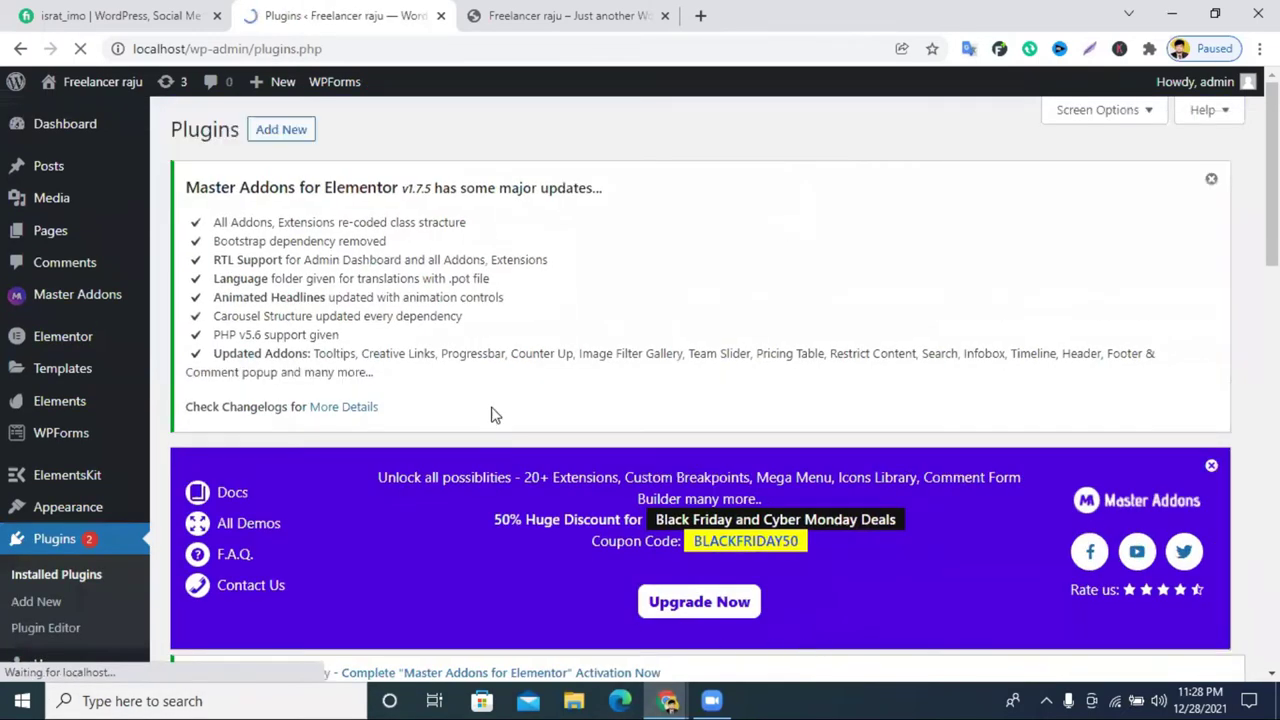
Step: Find the WP Reset plugin in the installed plugins list and open its reset tools page
scroll(491, 414, "down", 10)
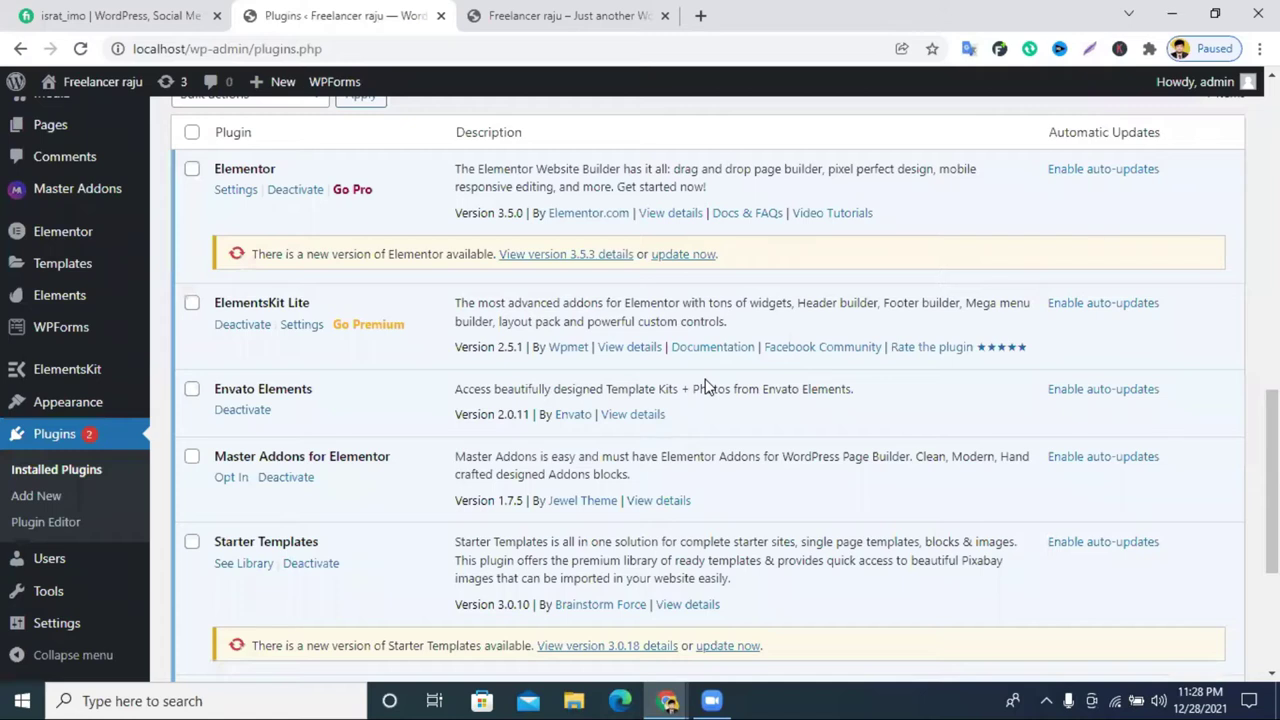
scroll(705, 387, "down", 3)
left_click(276, 410)
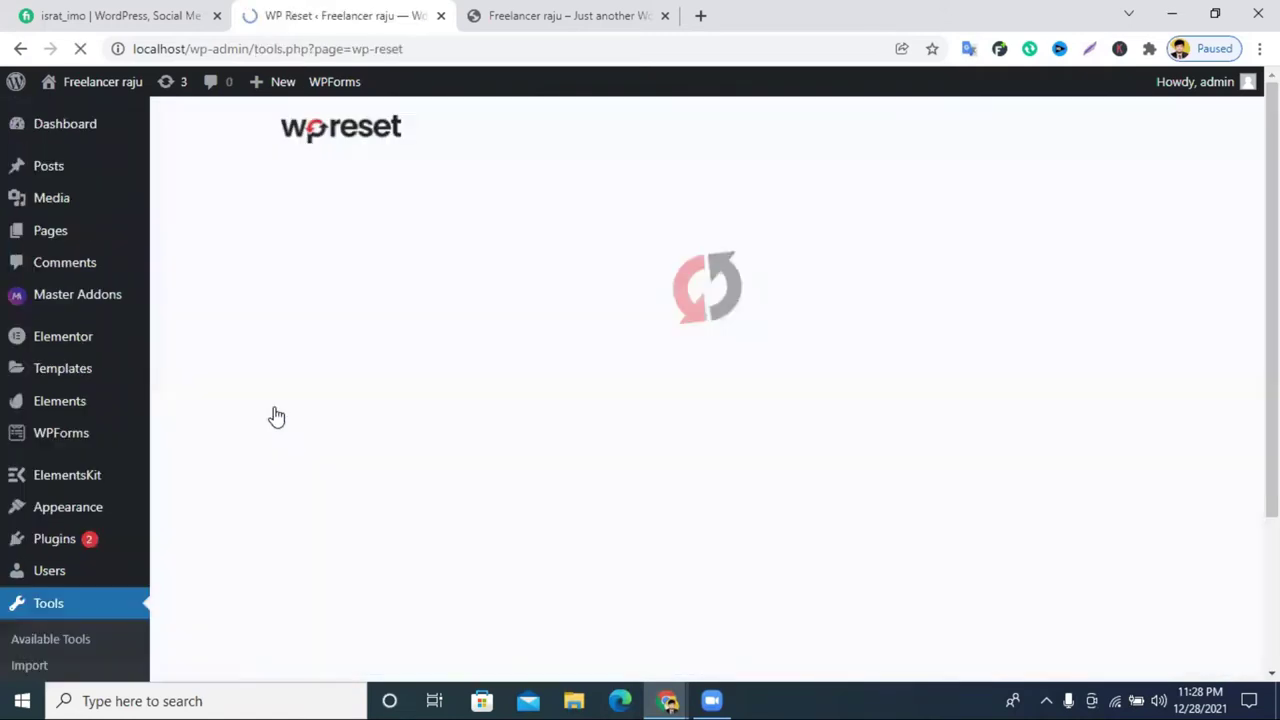
Step: Enter the confirmation word "reset" in the Site Reset section and confirm resetting WordPress, keeping only WP Reset reactivated
scroll(510, 345, "down", 17)
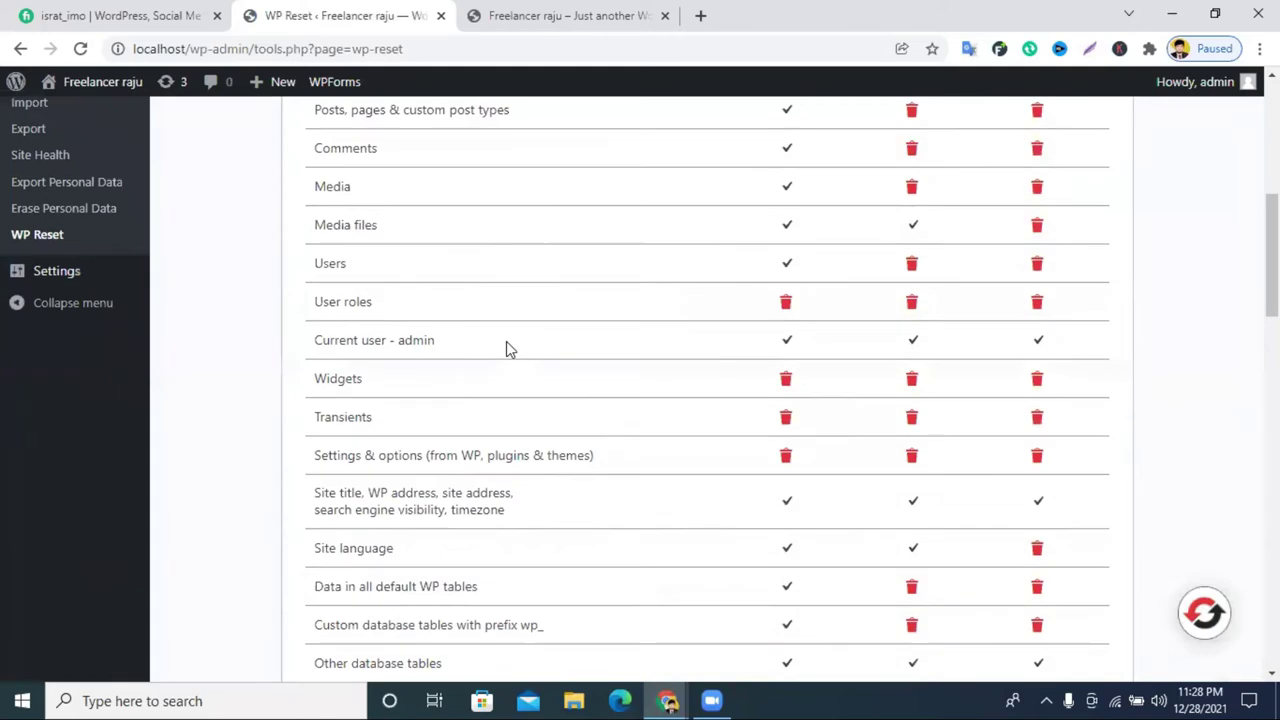
scroll(506, 348, "down", 2)
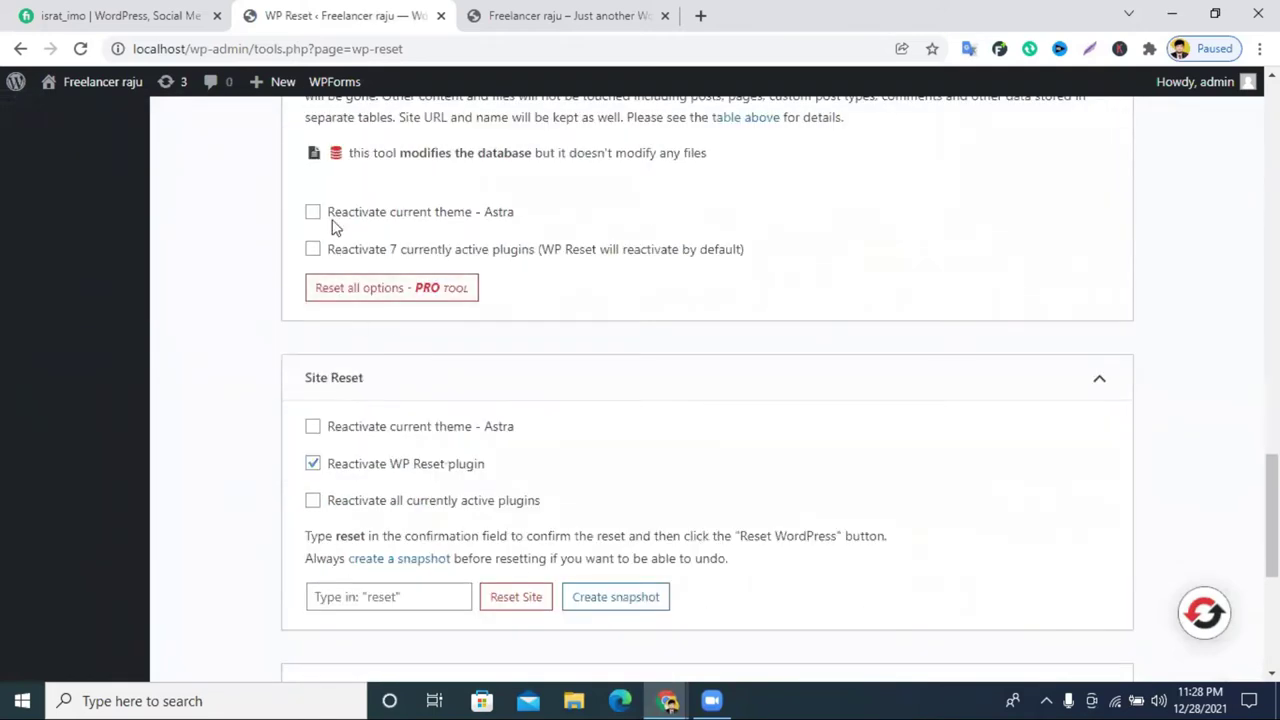
double_click(345, 536)
right_click(342, 541)
left_click(392, 375)
right_click(412, 596)
left_click(449, 443)
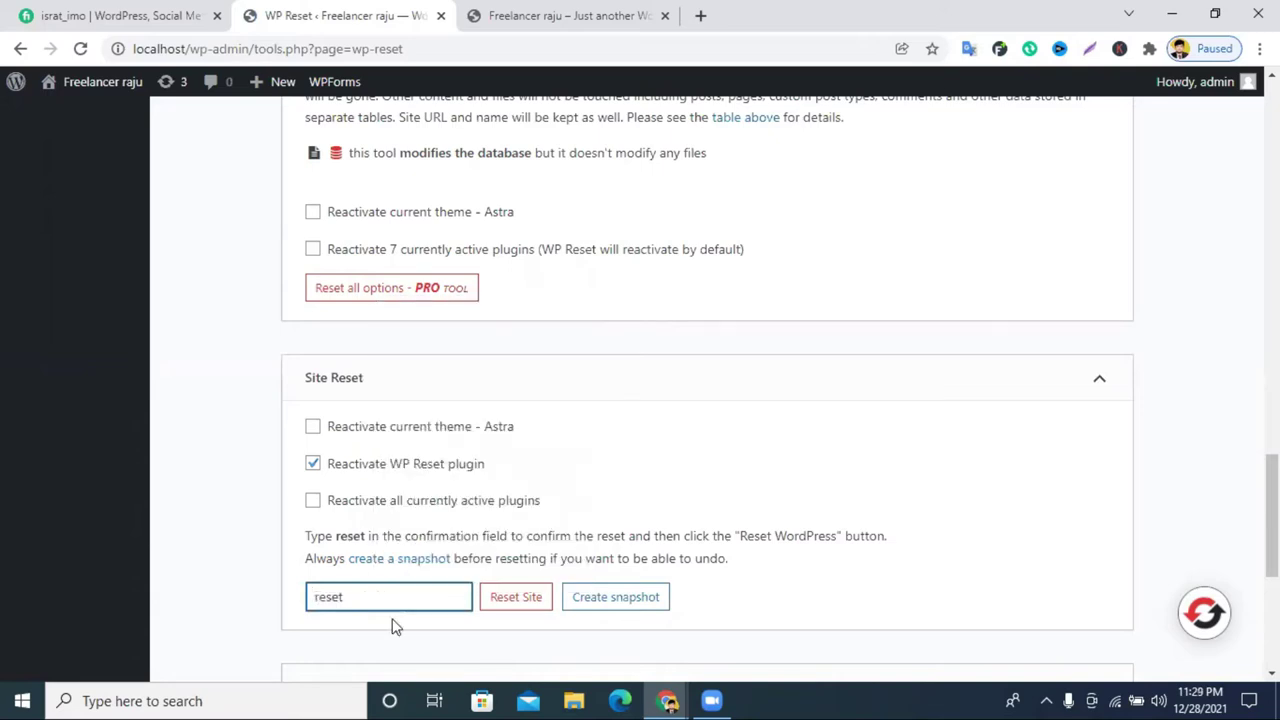
left_click(494, 605)
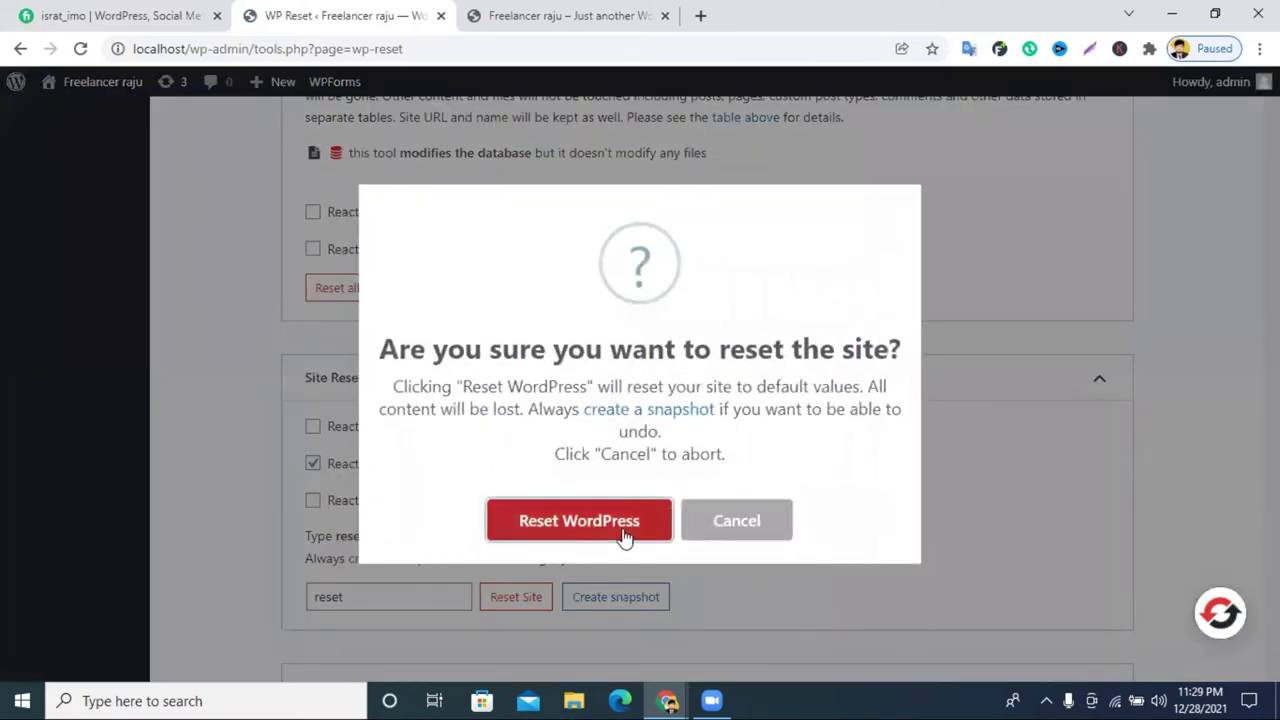
left_click(576, 521)
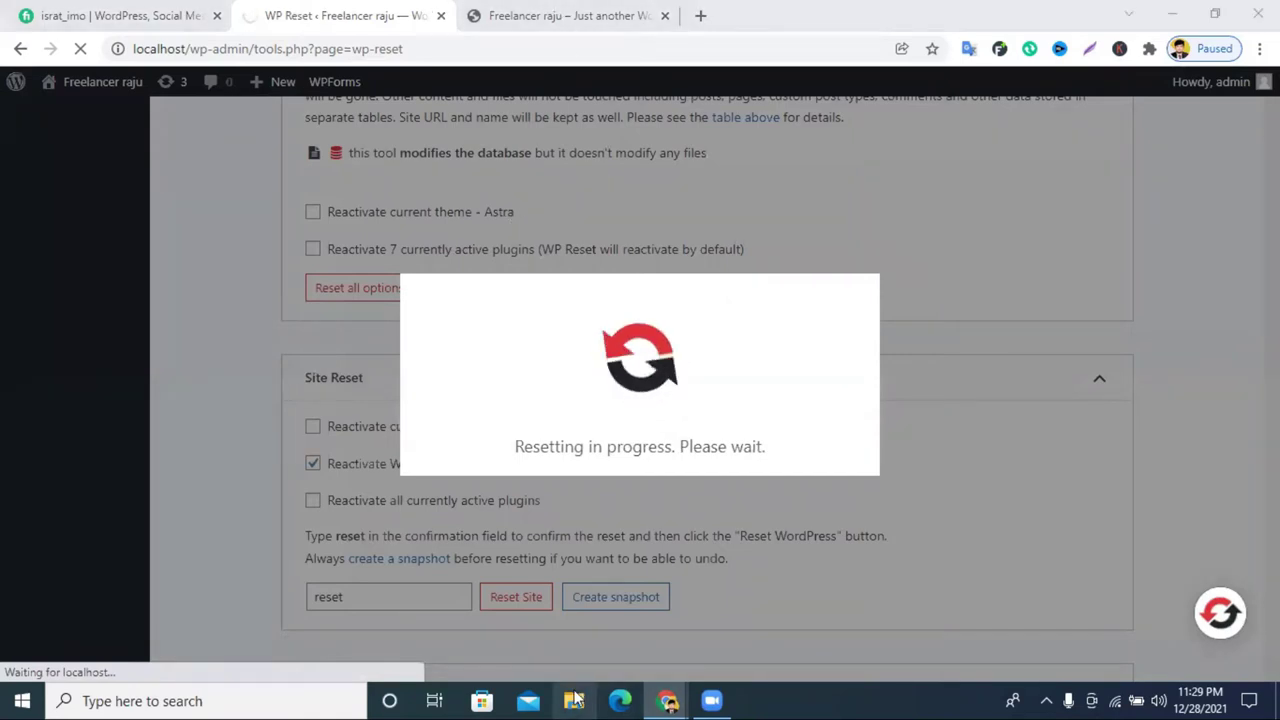
Step: Minimise the browser, open the Downloads folder in File Explorer and try to open the the71000n archive
left_click(1170, 15)
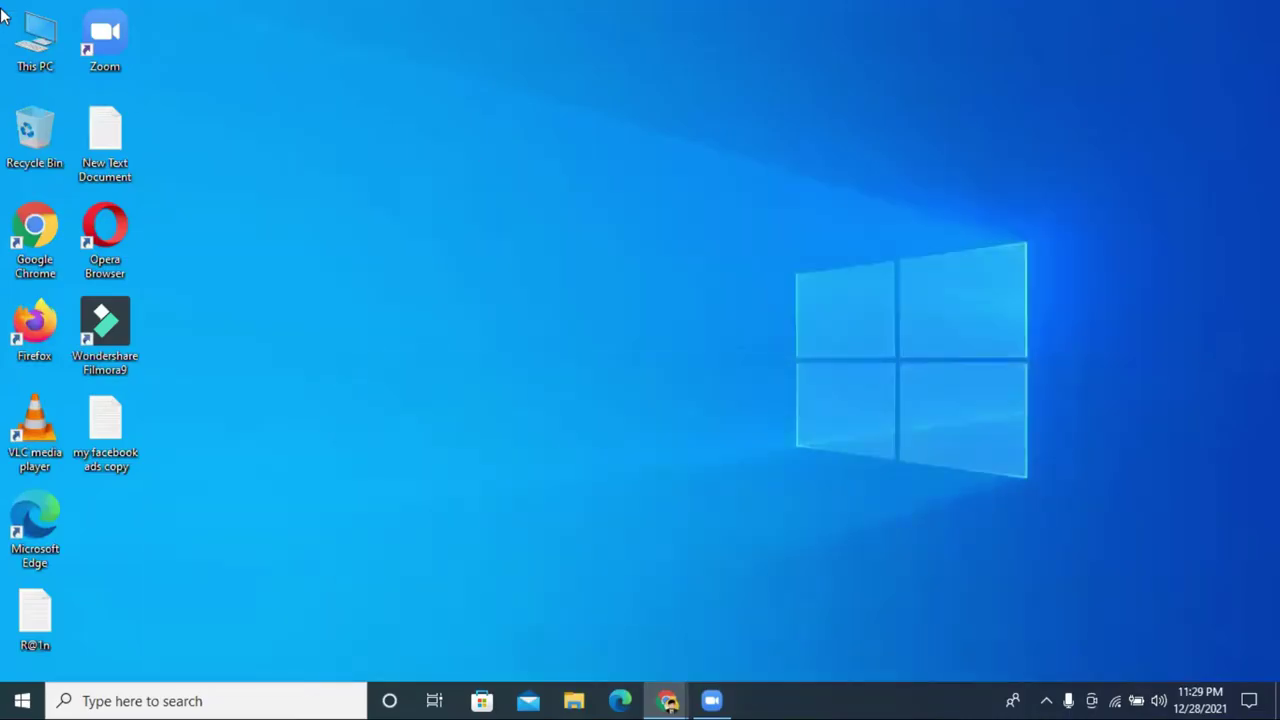
double_click(27, 55)
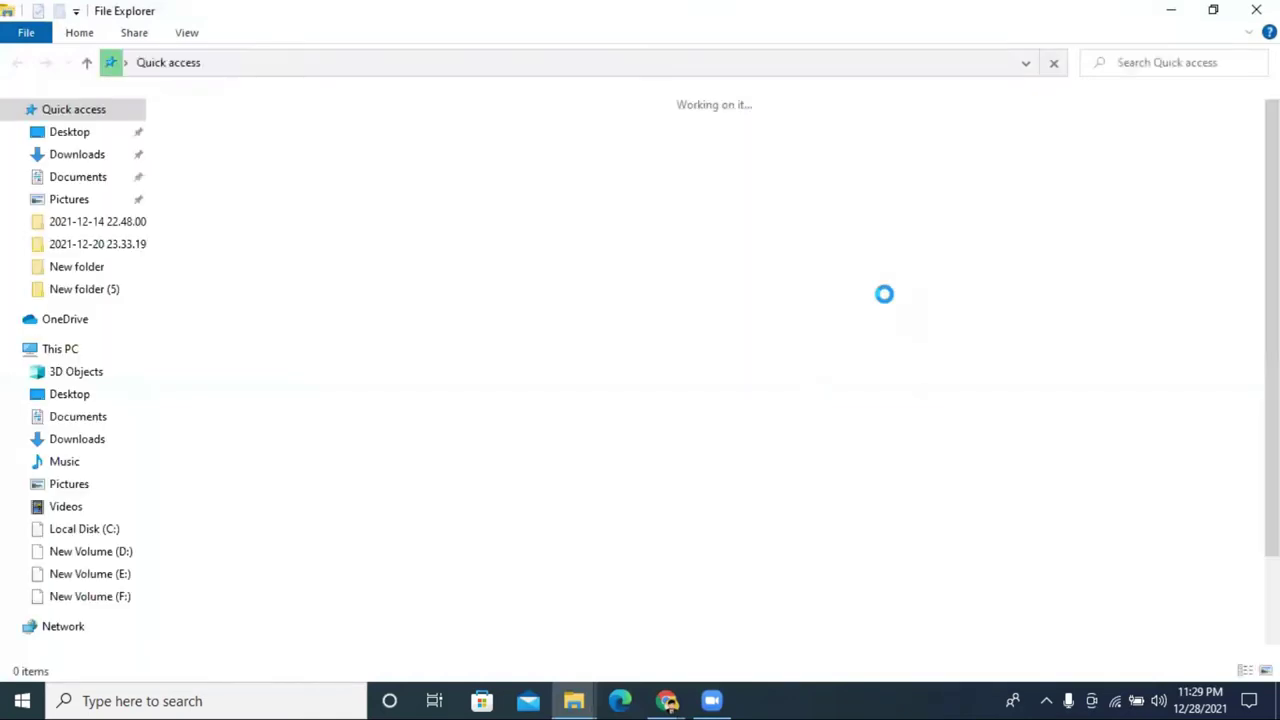
left_click(474, 163)
double_click(476, 160)
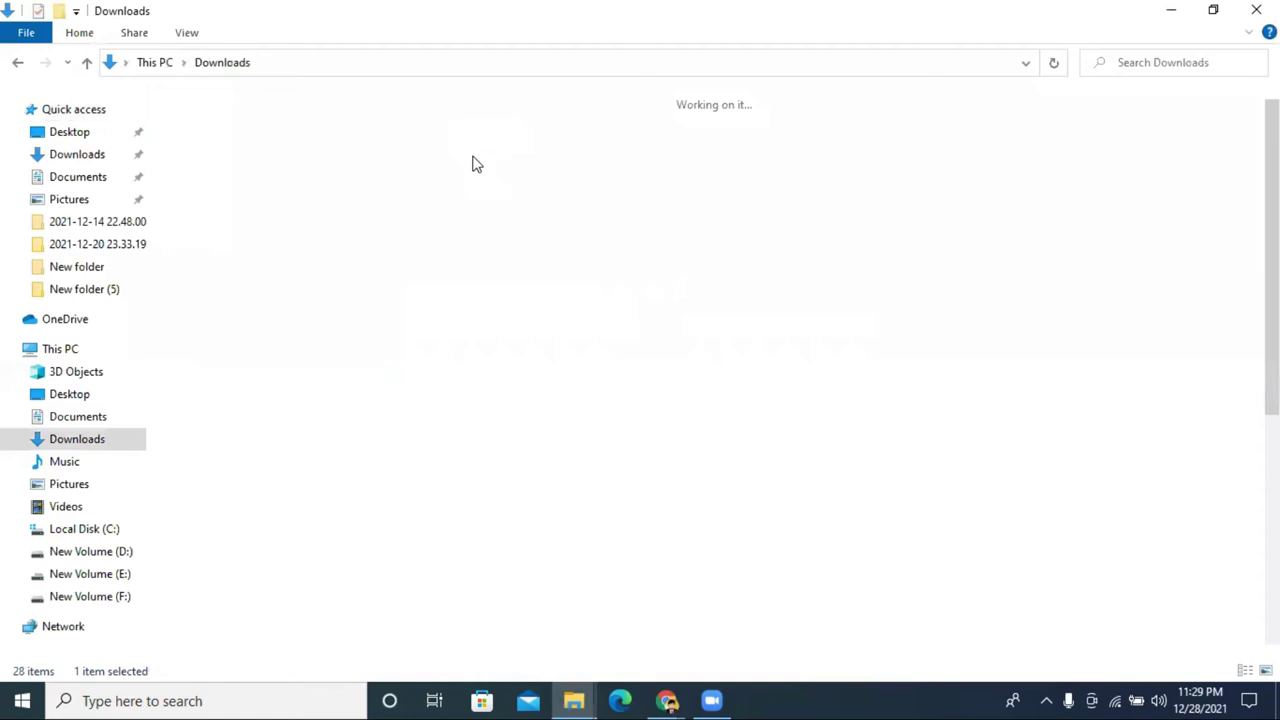
double_click(530, 175)
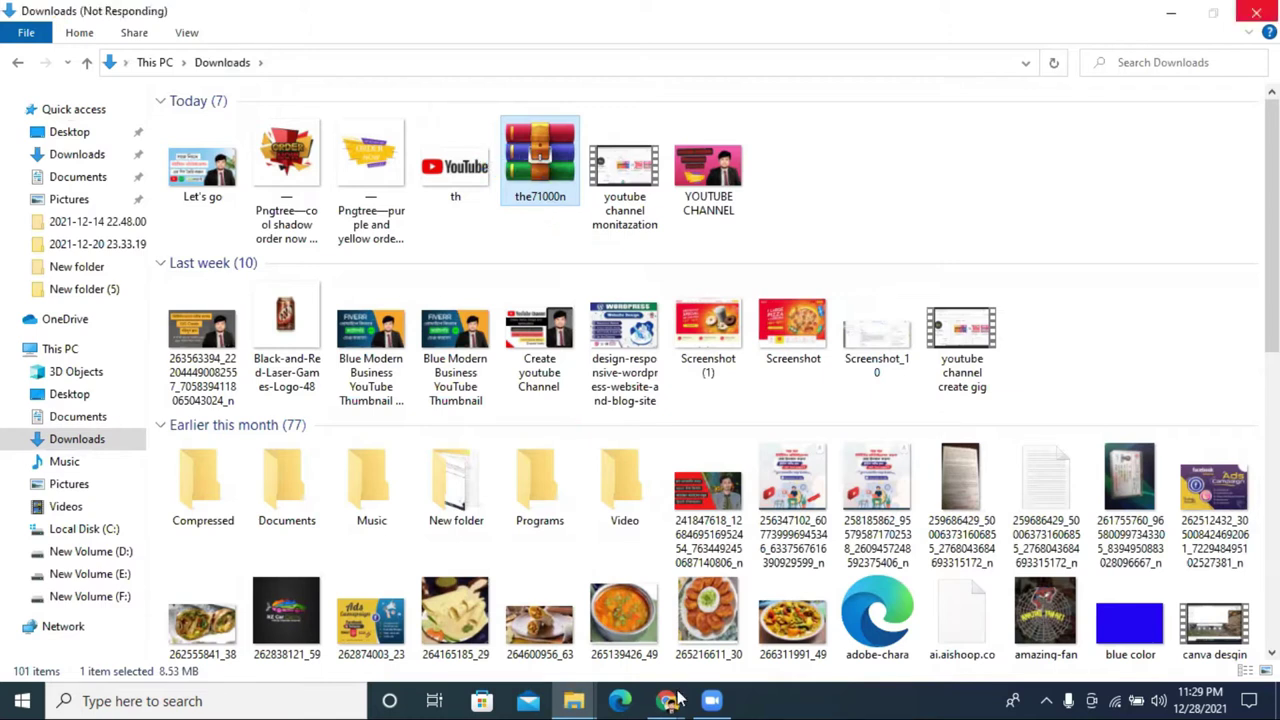
Step: Switch back to the local site's Chrome window and reload the café front page
mouse_move(668, 700)
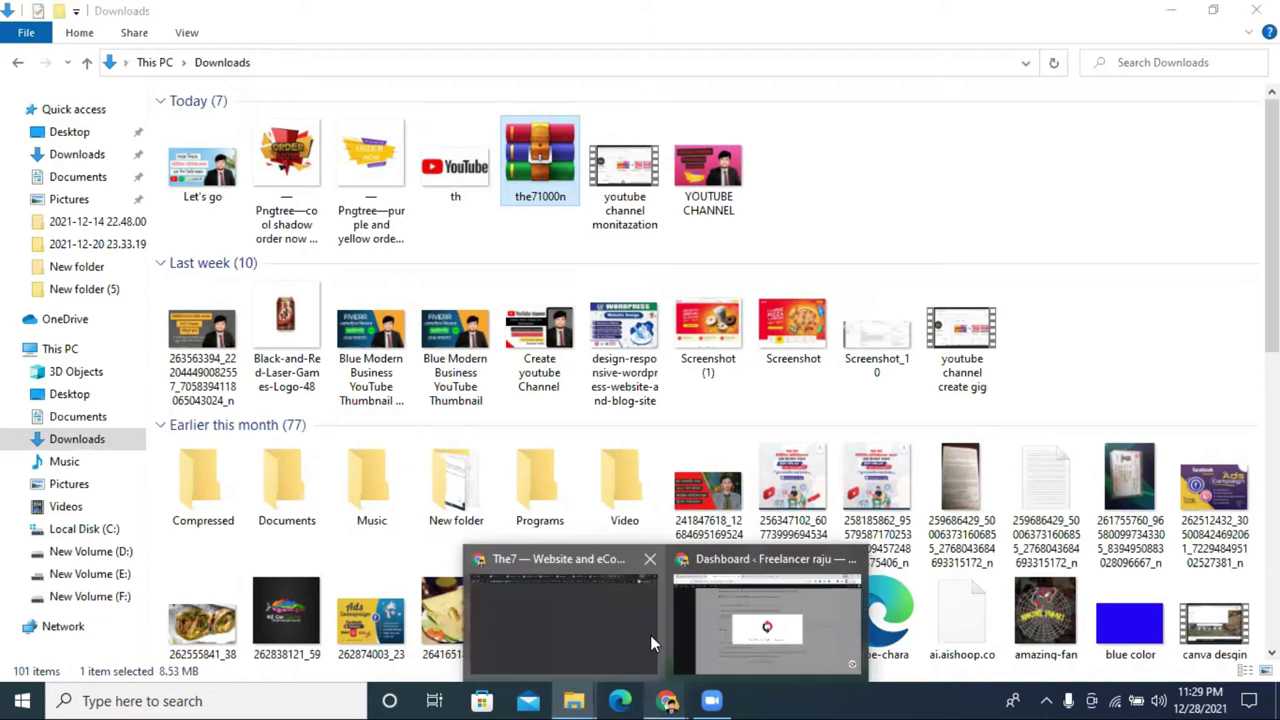
left_click(767, 629)
left_click(557, 18)
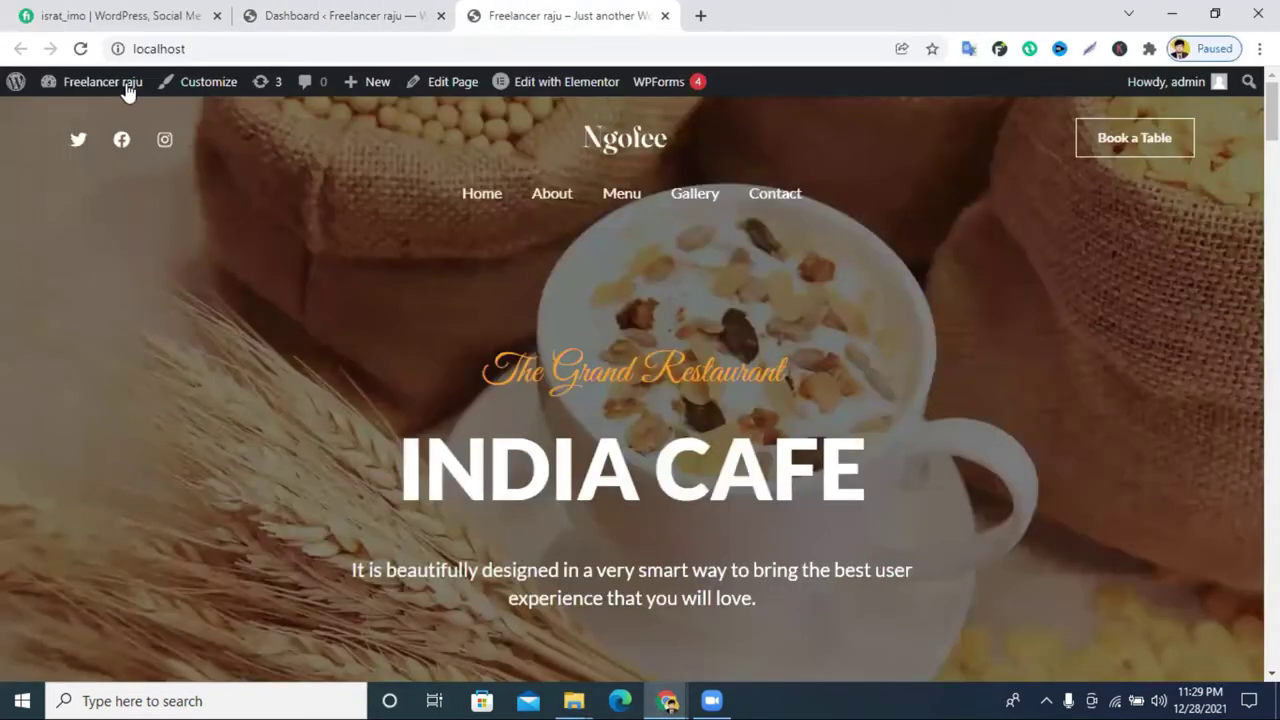
left_click(81, 49)
key("shift+F10")
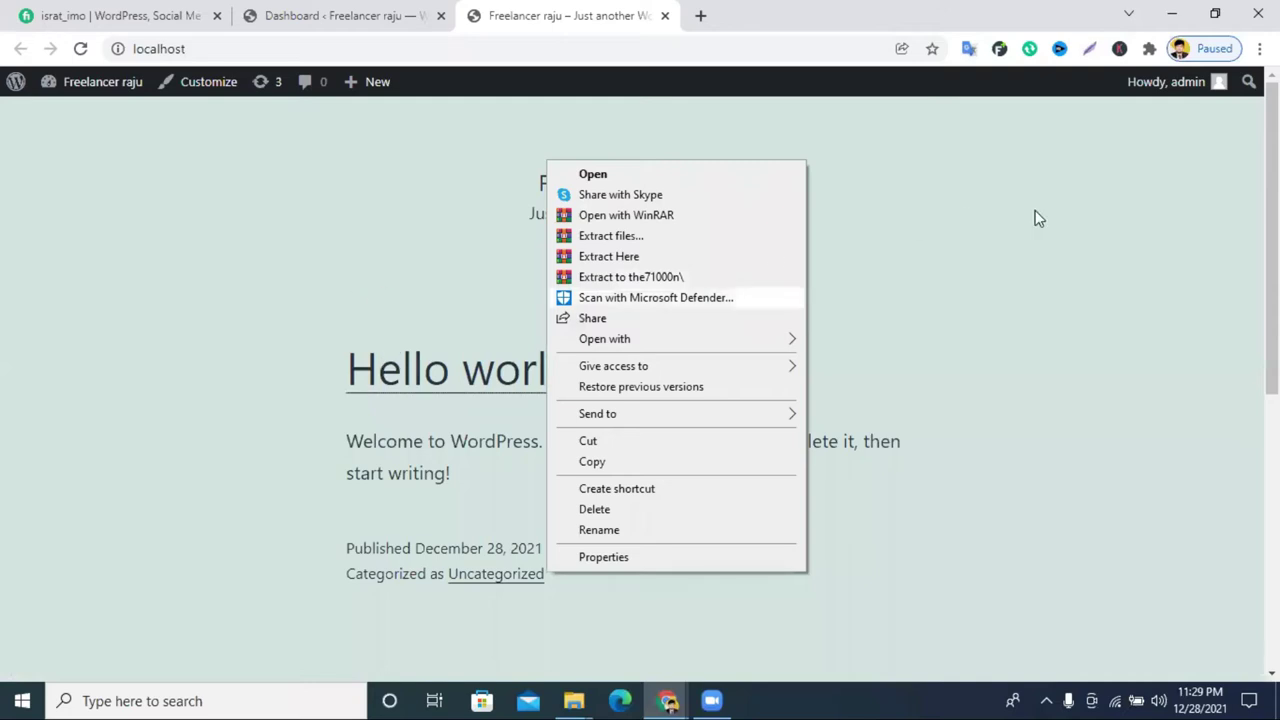
left_click(600, 176)
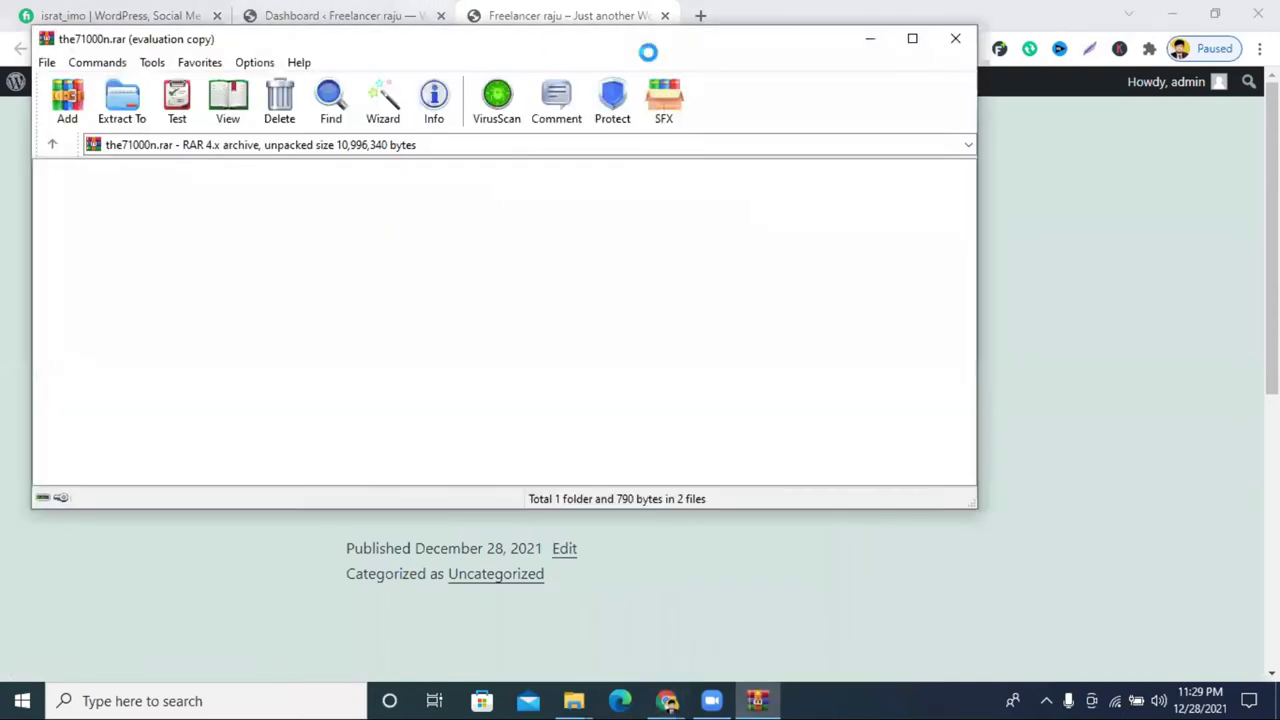
left_click(965, 45)
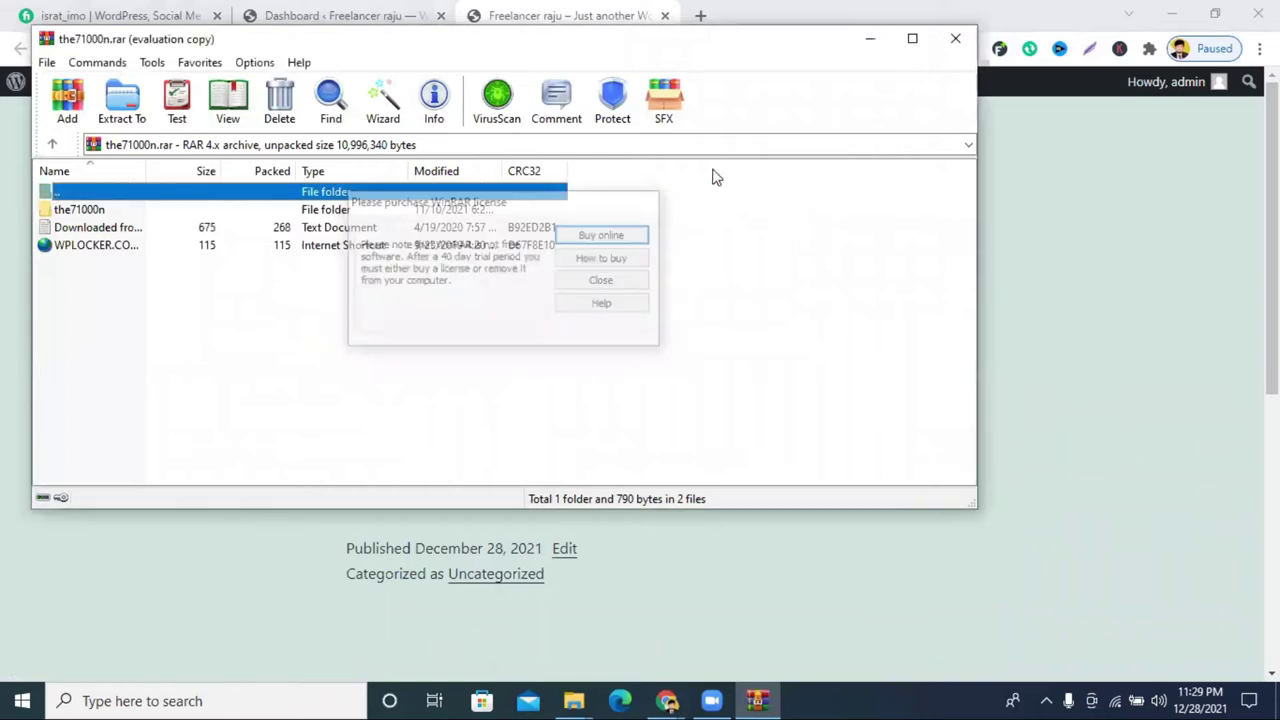
left_click(970, 45)
Step: Switch to File Explorer and move the the71000n archive into a new folder created inside Downloads
left_click(574, 701)
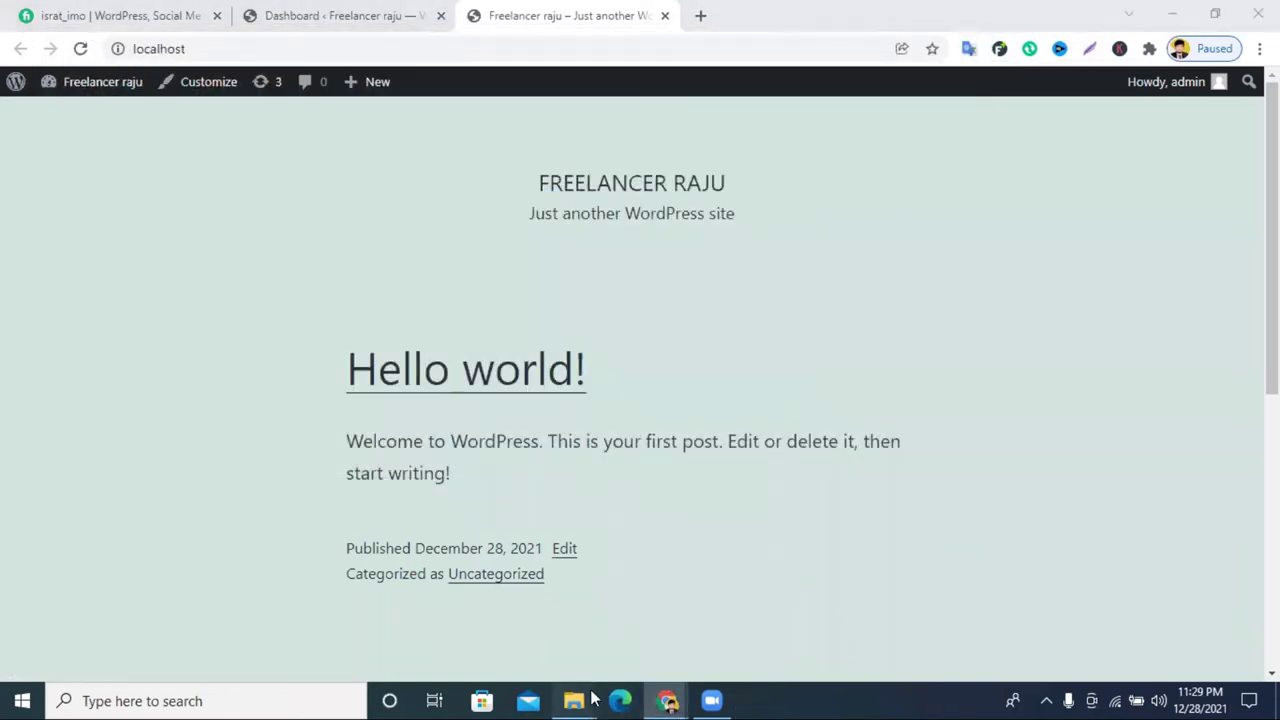
left_click(631, 650)
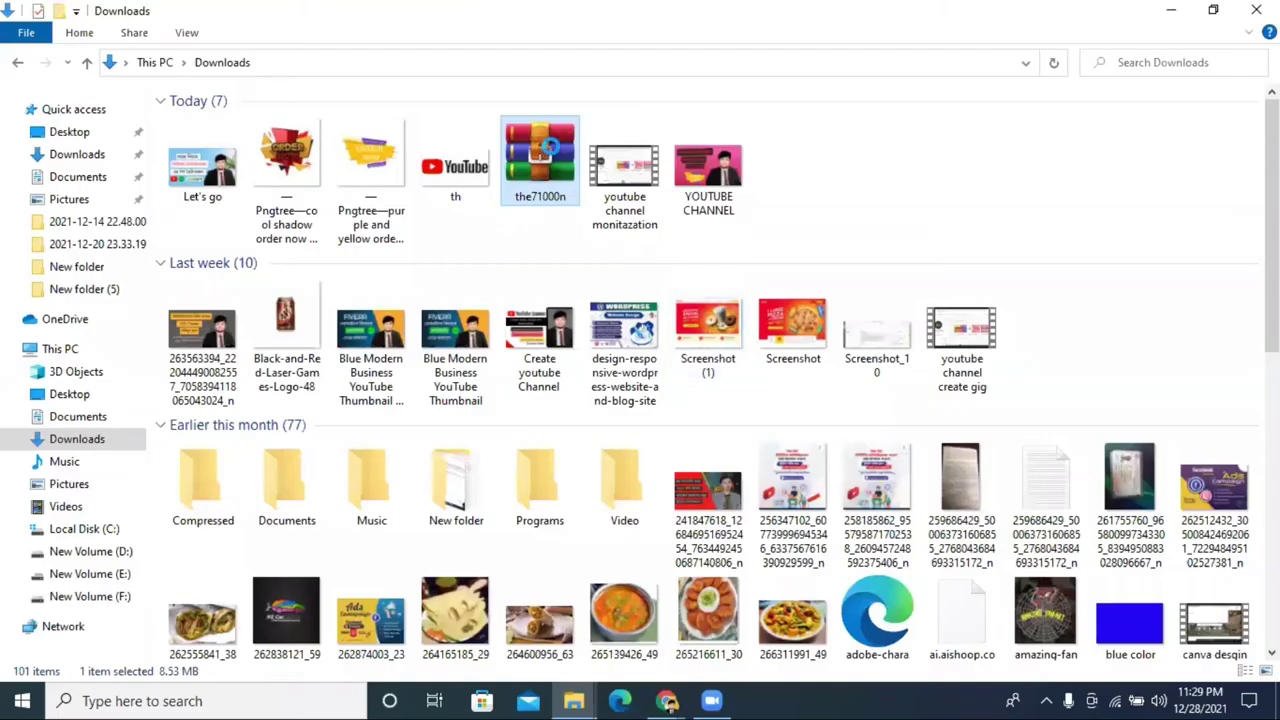
right_click(548, 146)
left_click(628, 420)
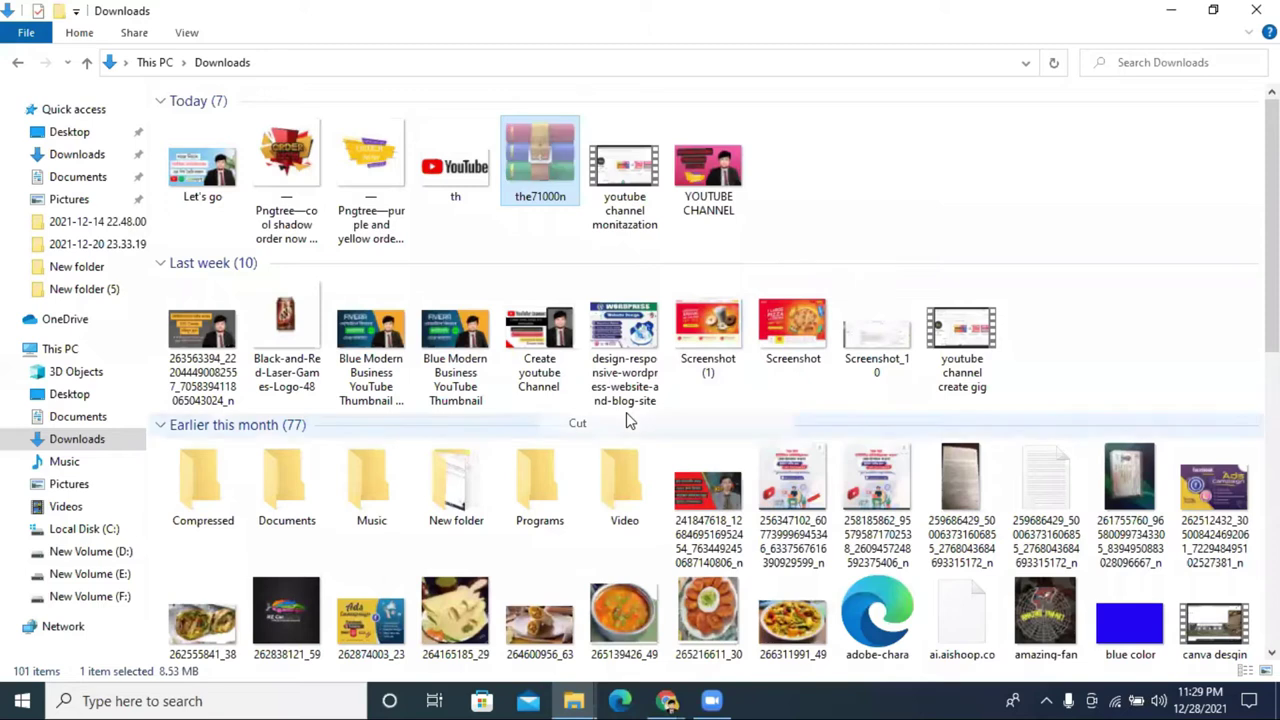
right_click(896, 147)
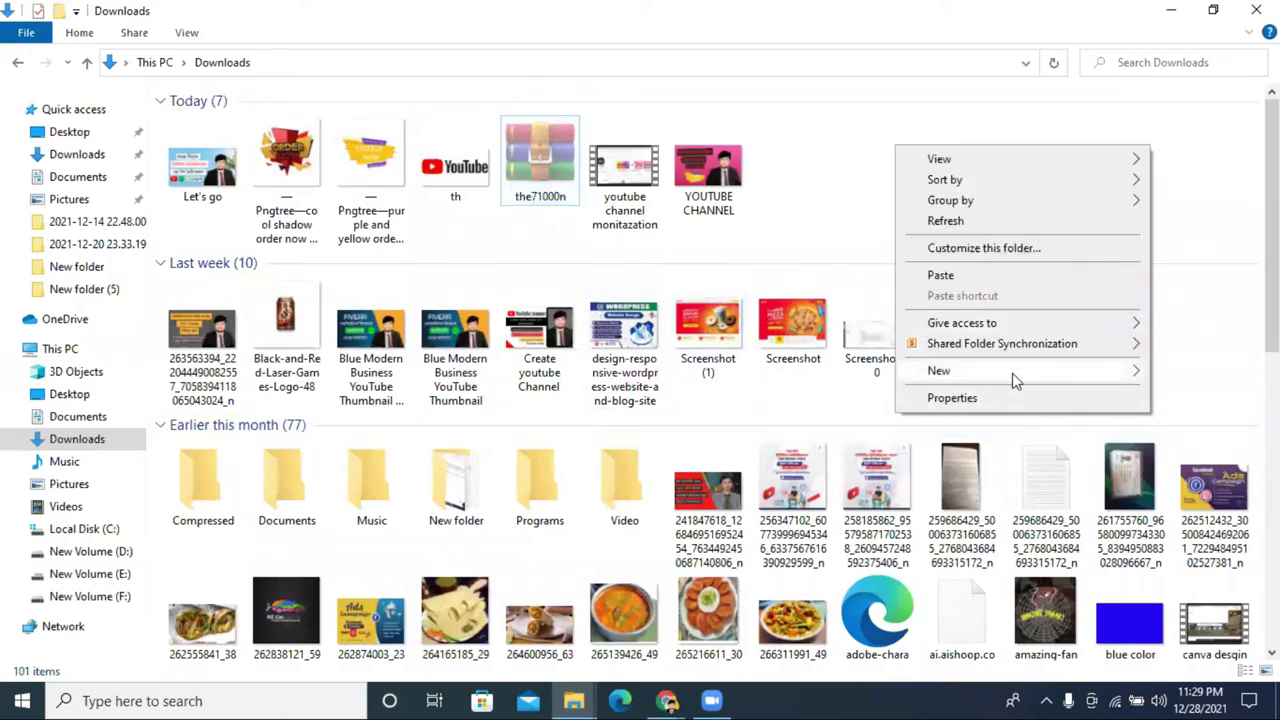
mouse_move(1013, 380)
left_click(700, 377)
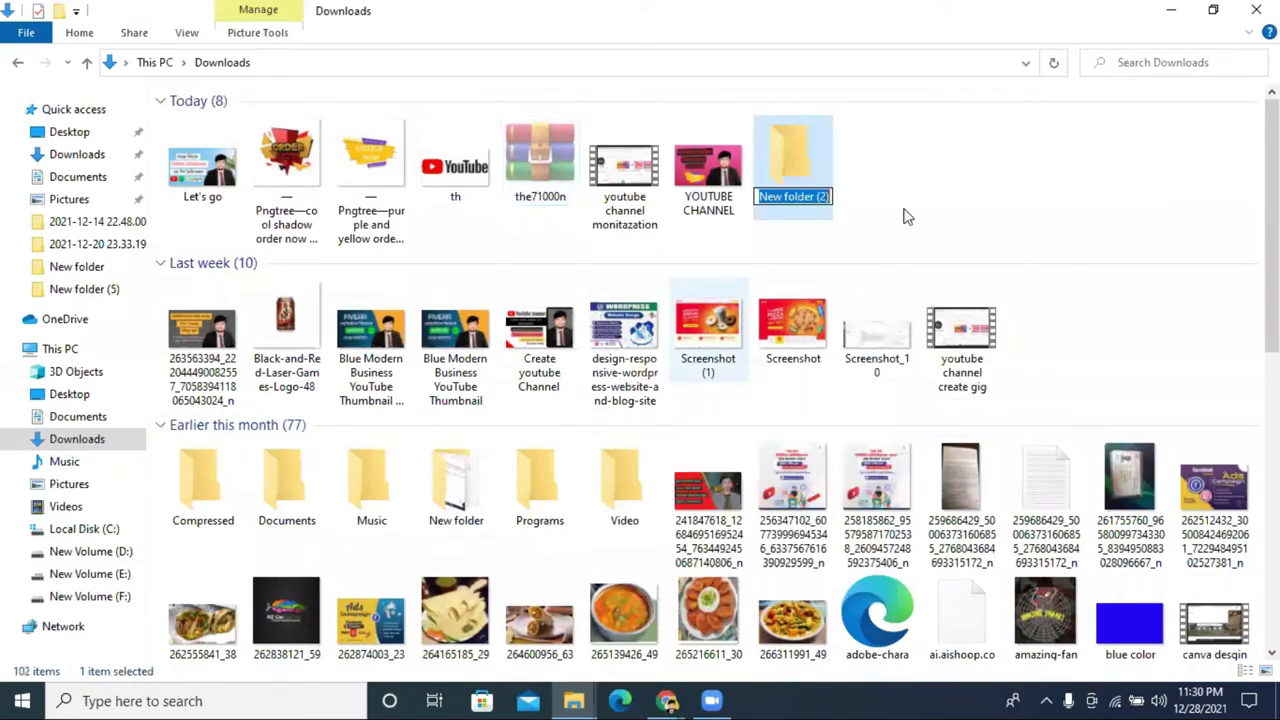
left_click(819, 148)
double_click(819, 148)
right_click(815, 158)
left_click(857, 289)
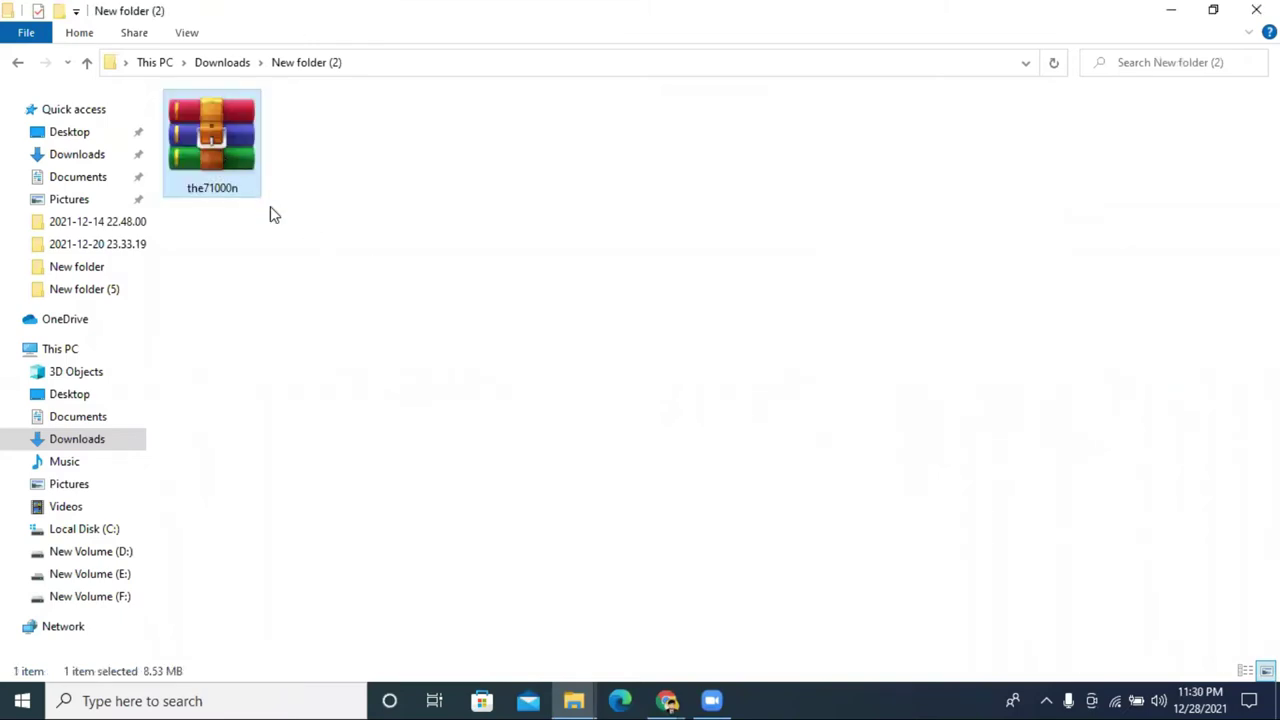
Step: Extract the the71000n archive into the current folder and open the extracted the71000n folder
key("Menu")
left_click(346, 246)
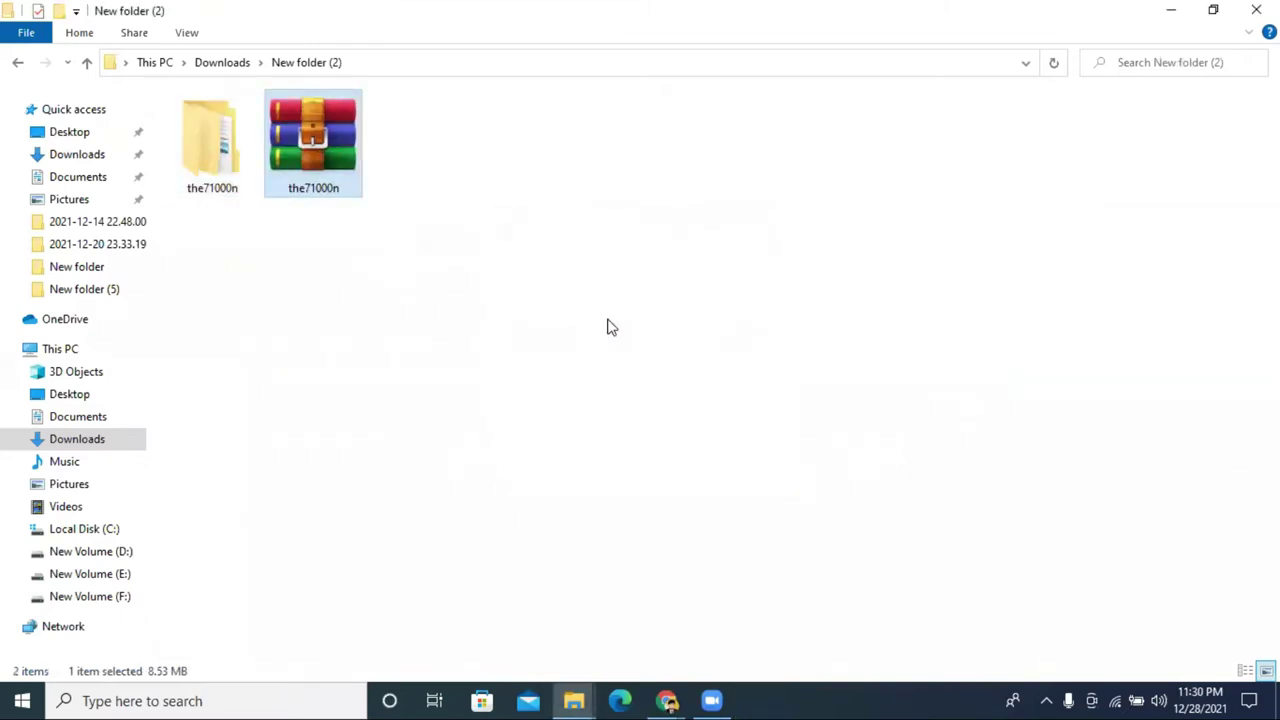
double_click(212, 163)
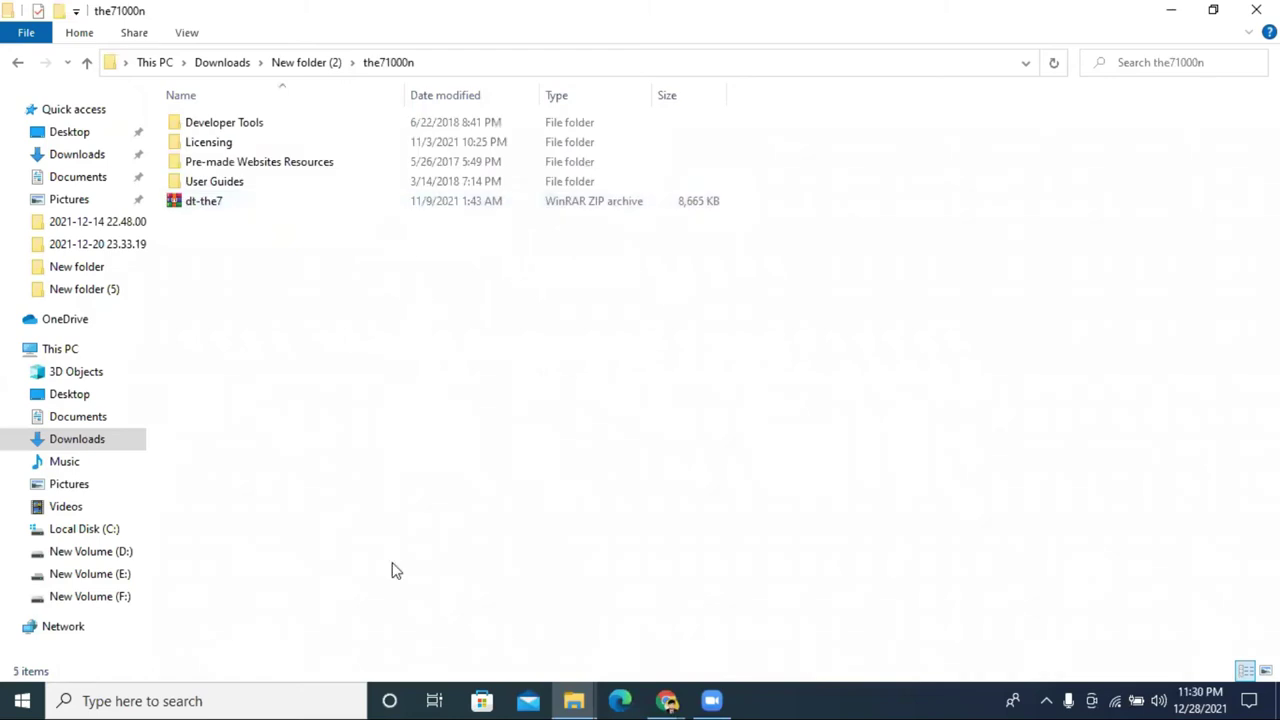
Step: Check the other extracted files in the parent folder and the contents of the Pre-made Websites Resources folder
left_click(87, 64)
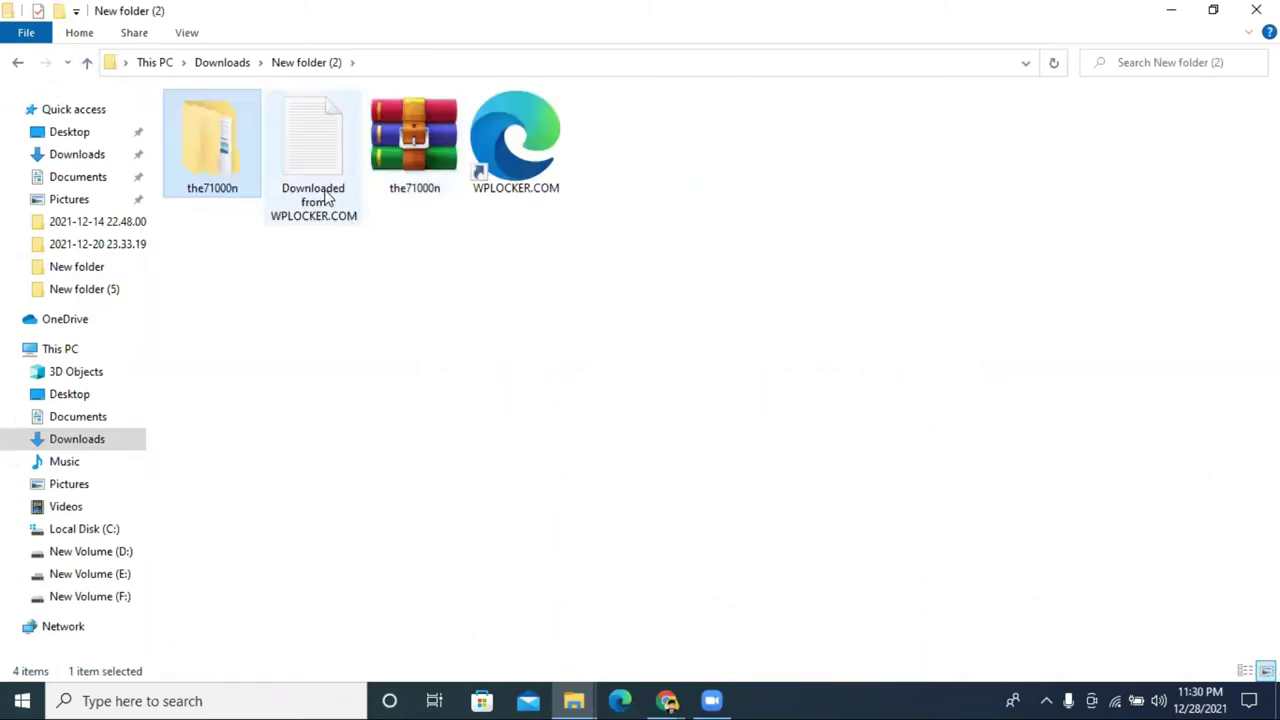
double_click(212, 163)
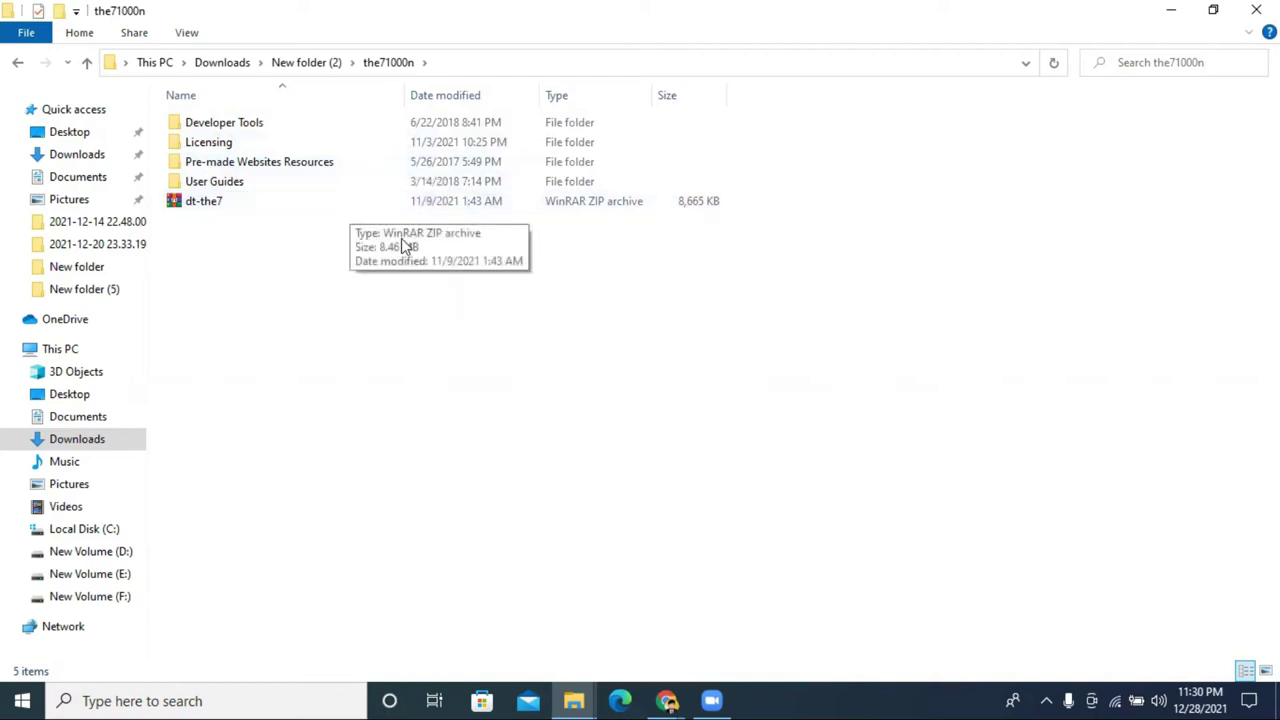
double_click(345, 163)
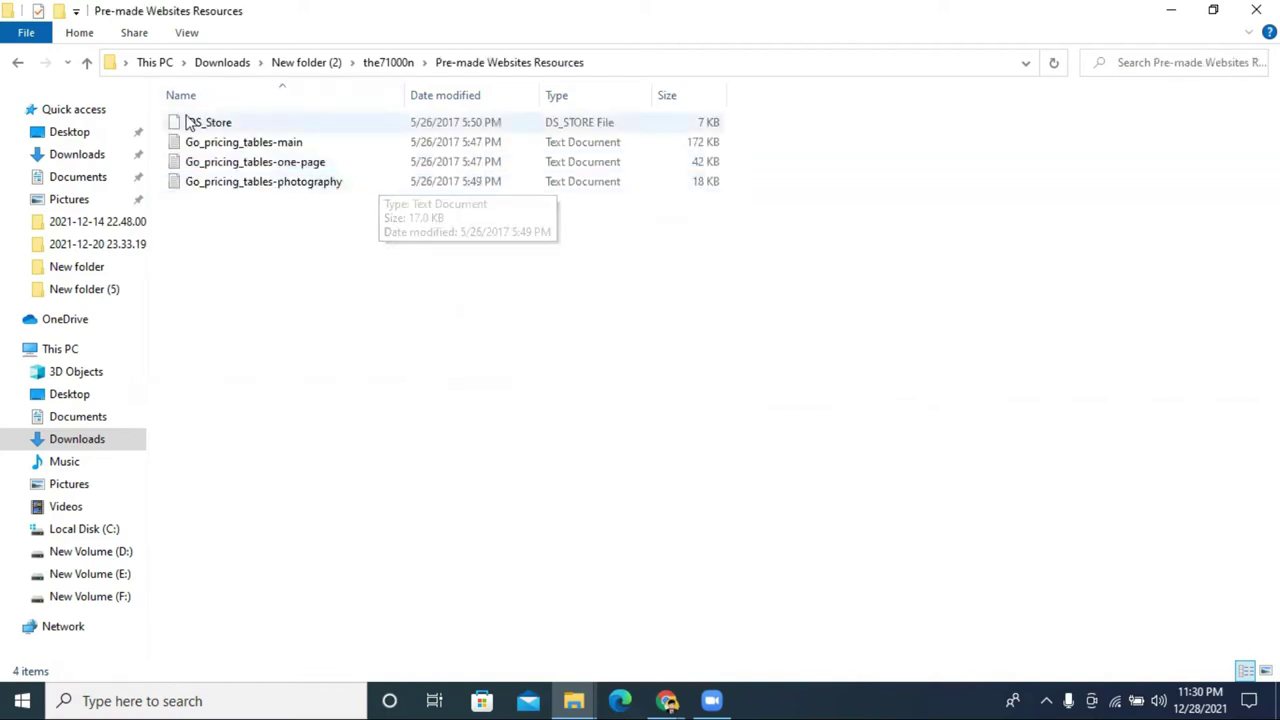
left_click(92, 66)
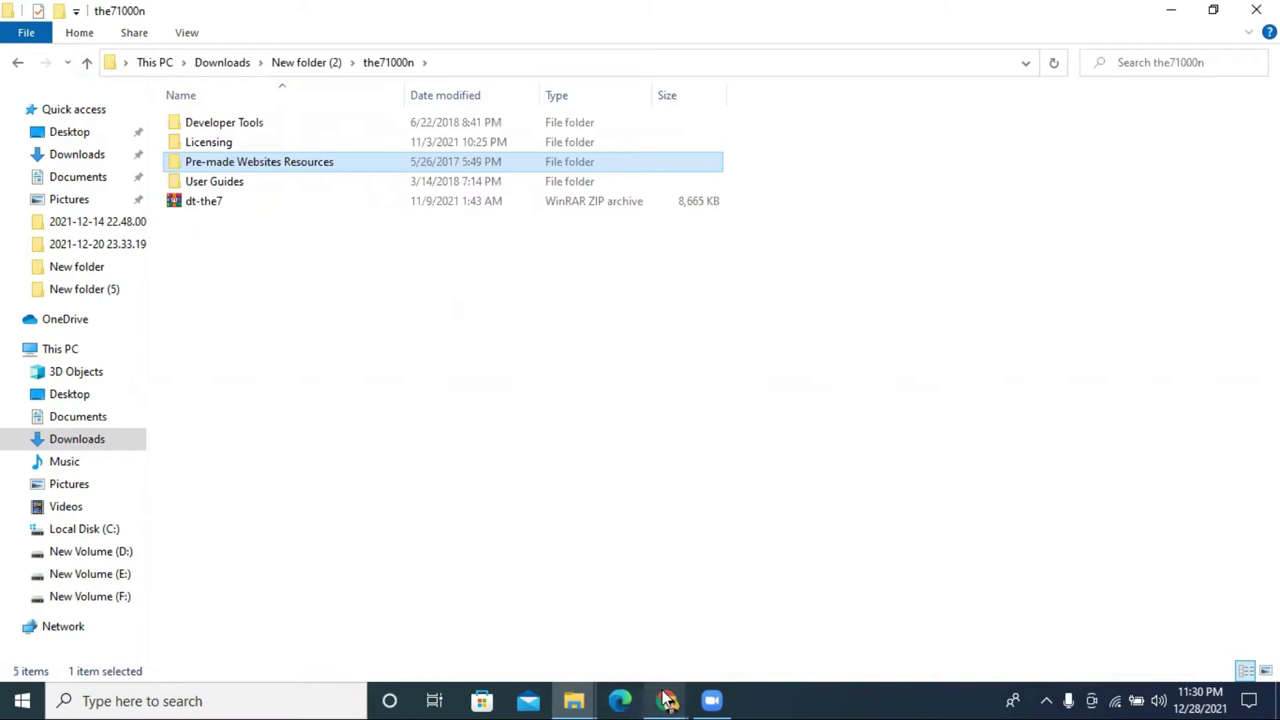
Step: Switch to the WordPress dashboard in Chrome and open the installed themes page
mouse_move(667, 700)
left_click(772, 622)
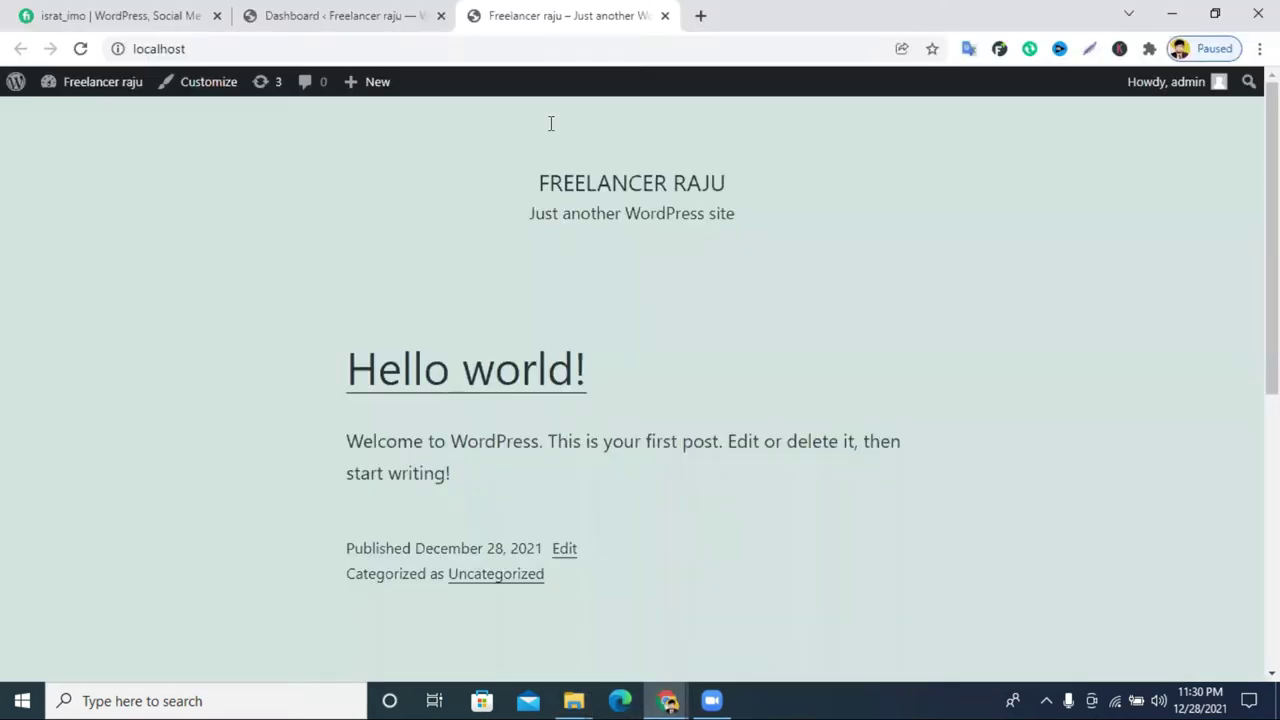
left_click(306, 12)
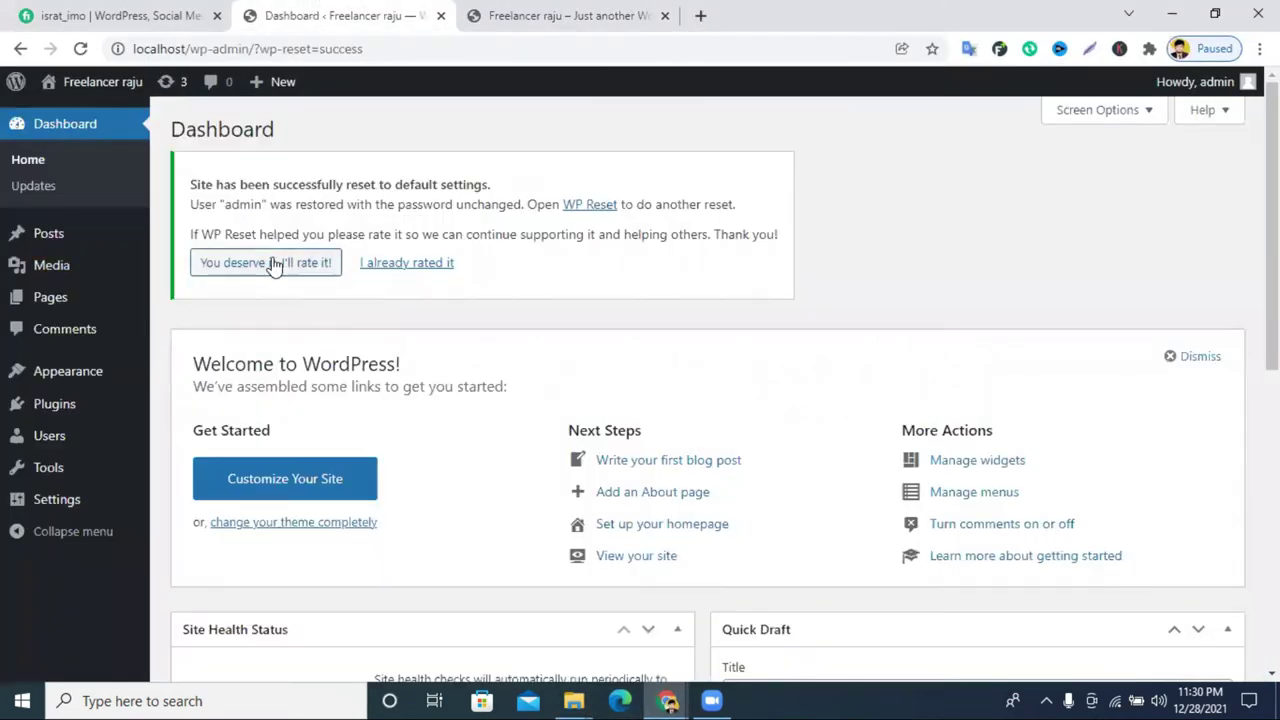
mouse_move(55, 385)
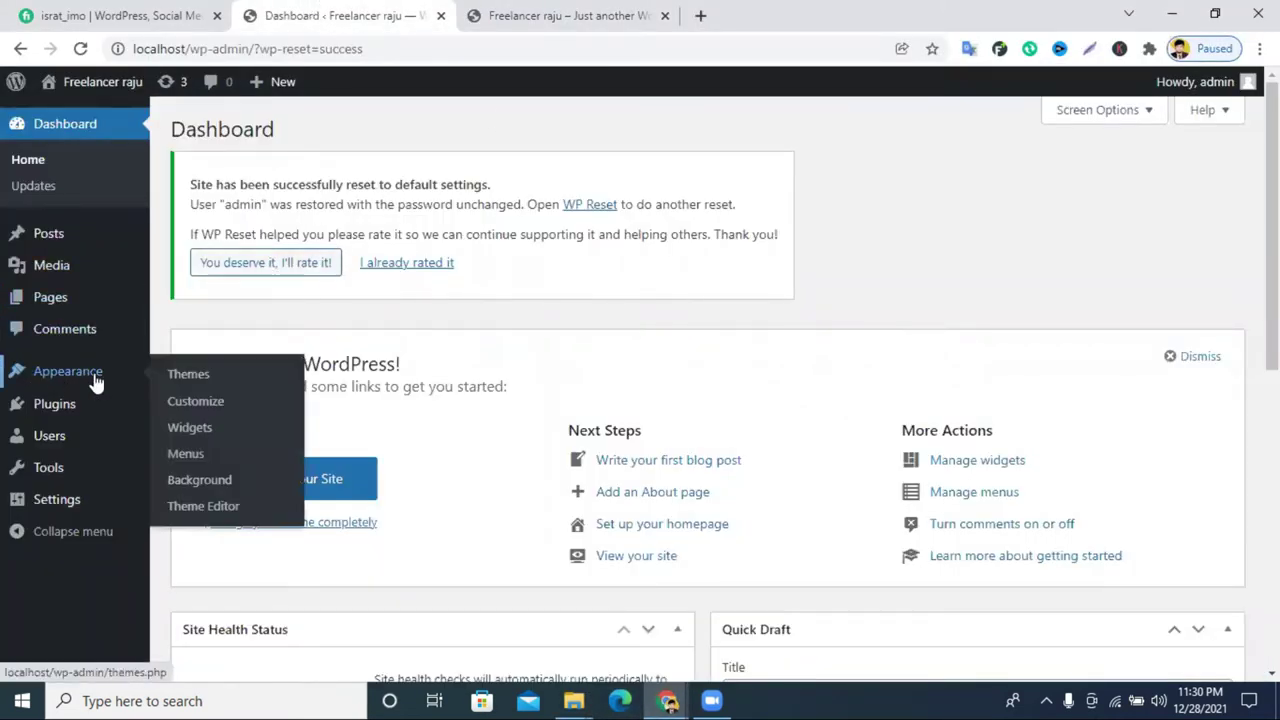
left_click(200, 386)
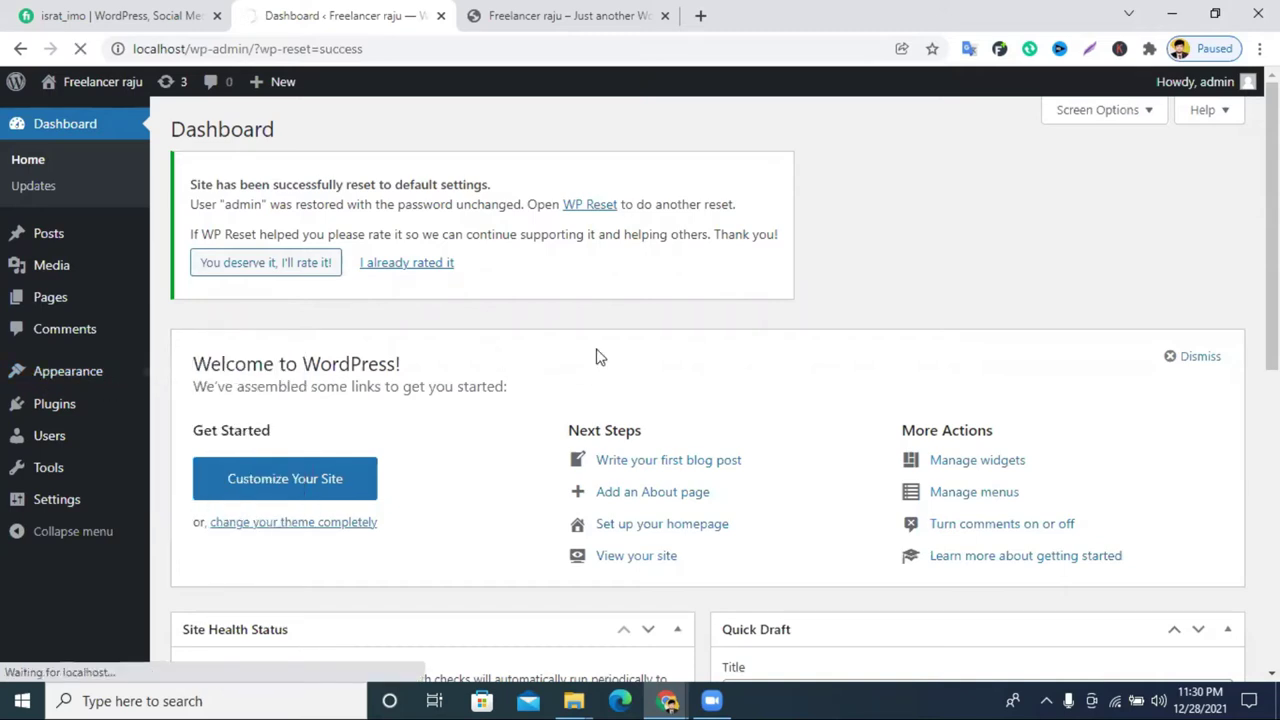
Step: Look over the reset site's front page in its own browser tab
left_click(483, 15)
scroll(928, 356, "down", 5)
scroll(400, 296, "up", 5)
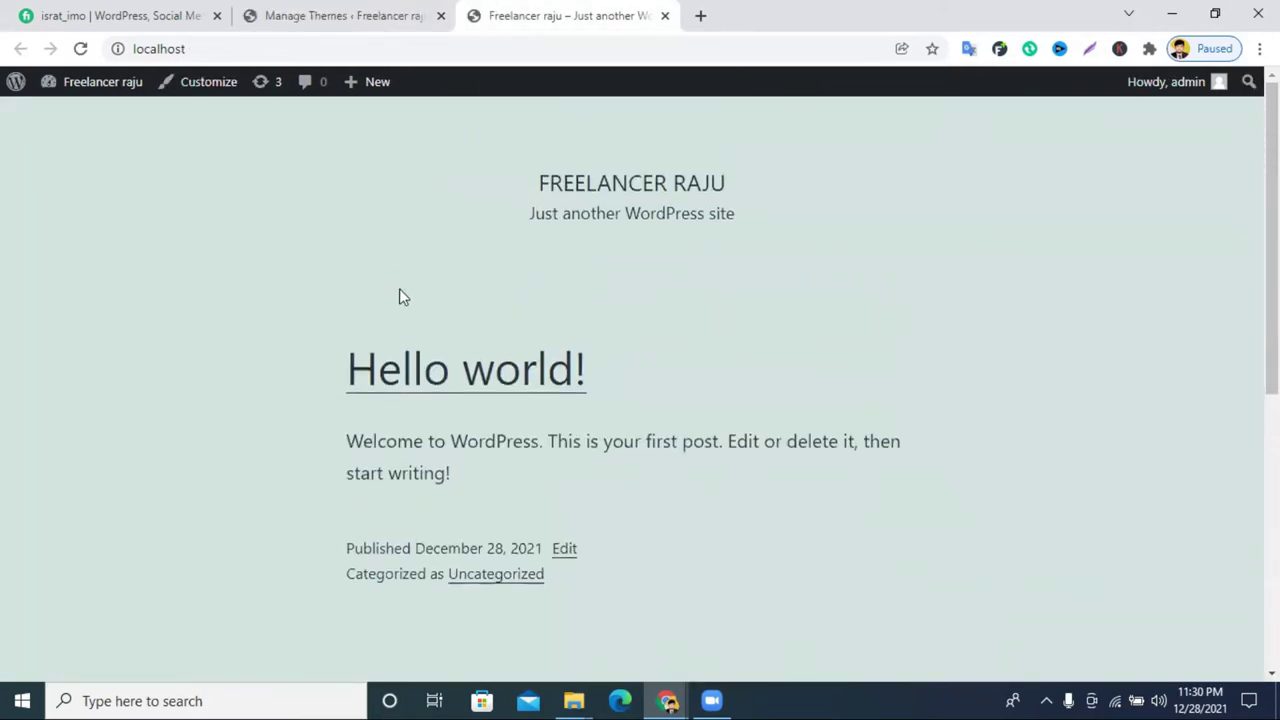
Step: Return to the installed themes page and start adding a new theme
left_click(330, 15)
mouse_move(771, 252)
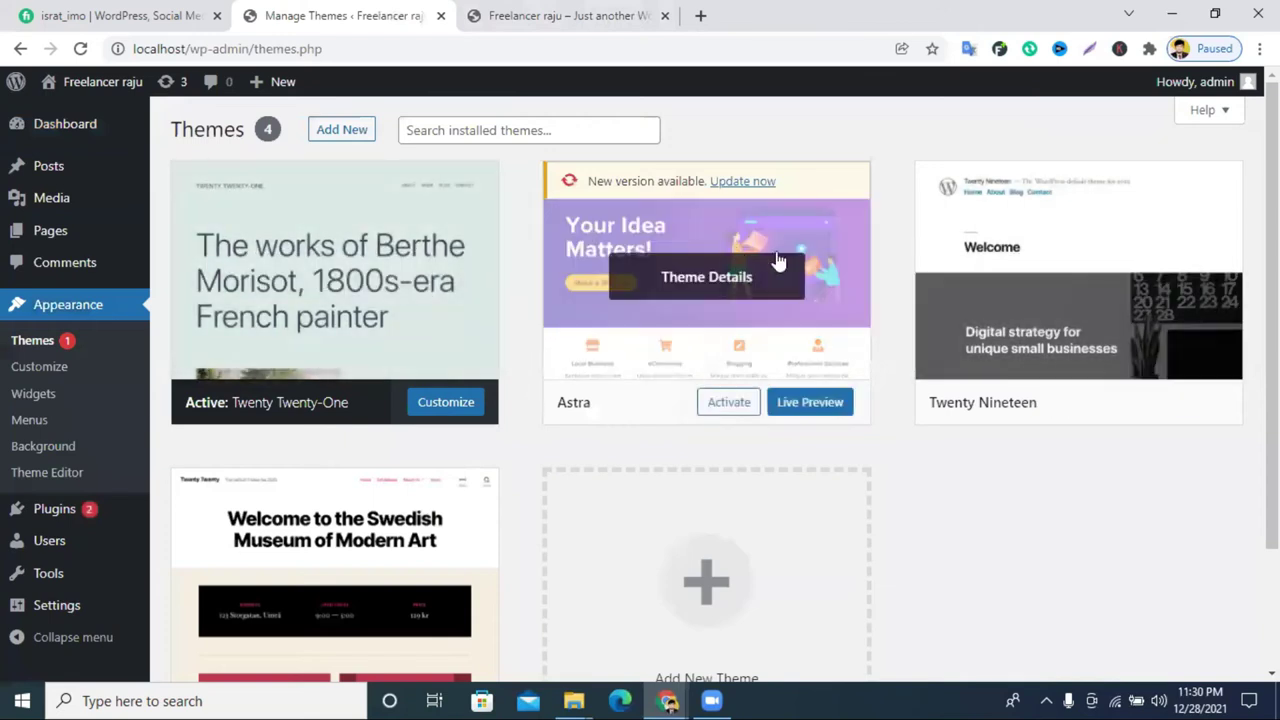
left_click(337, 137)
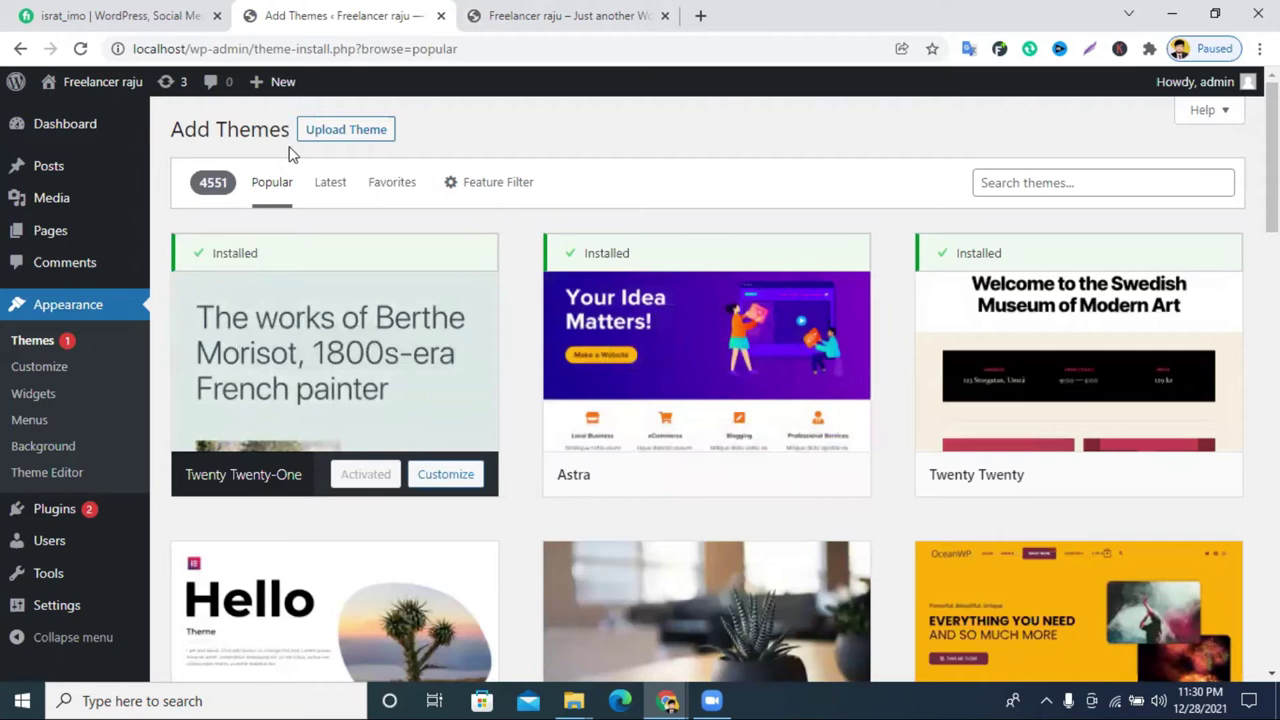
Step: Open the theme upload form for installing a theme in .zip format
left_click(340, 135)
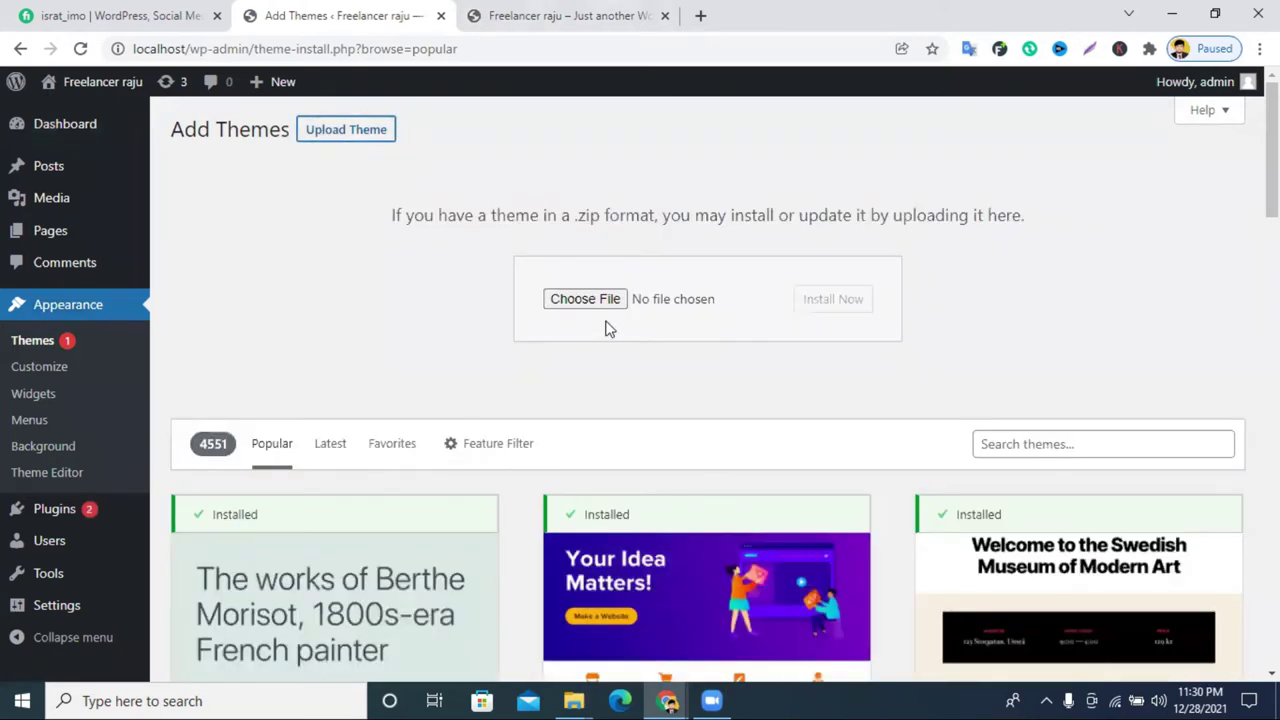
left_click(586, 299)
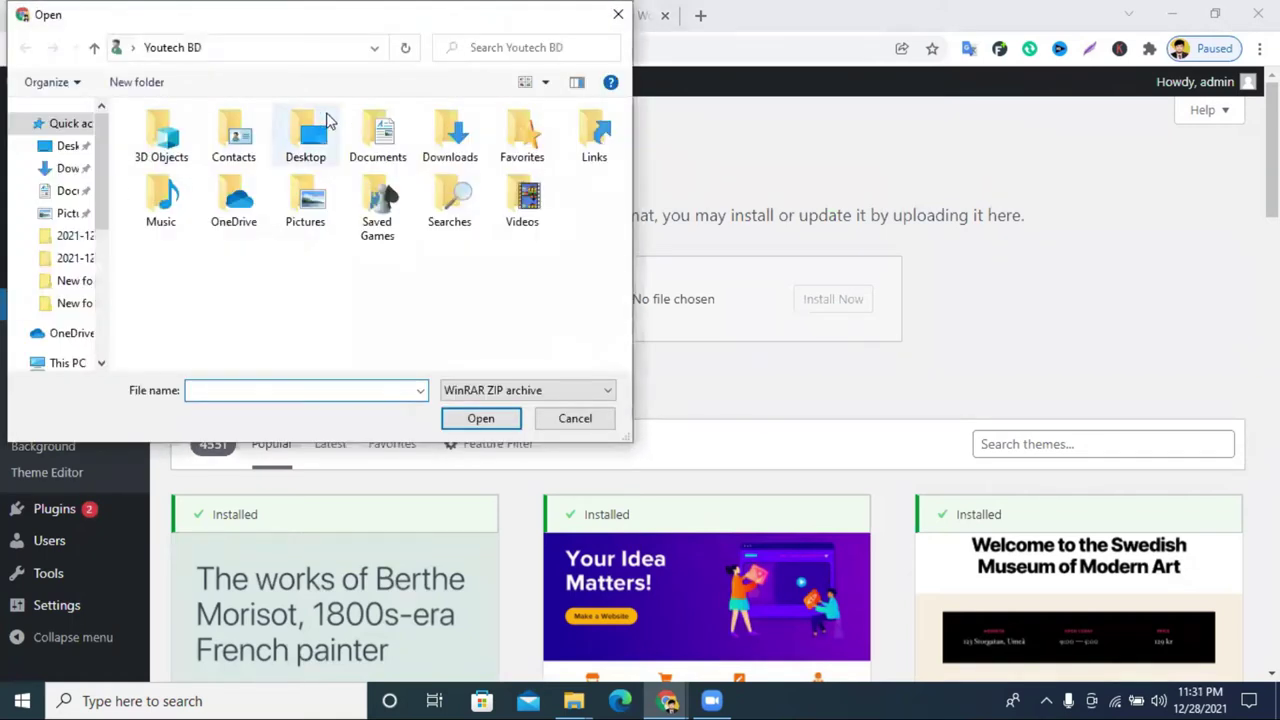
double_click(452, 126)
double_click(187, 187)
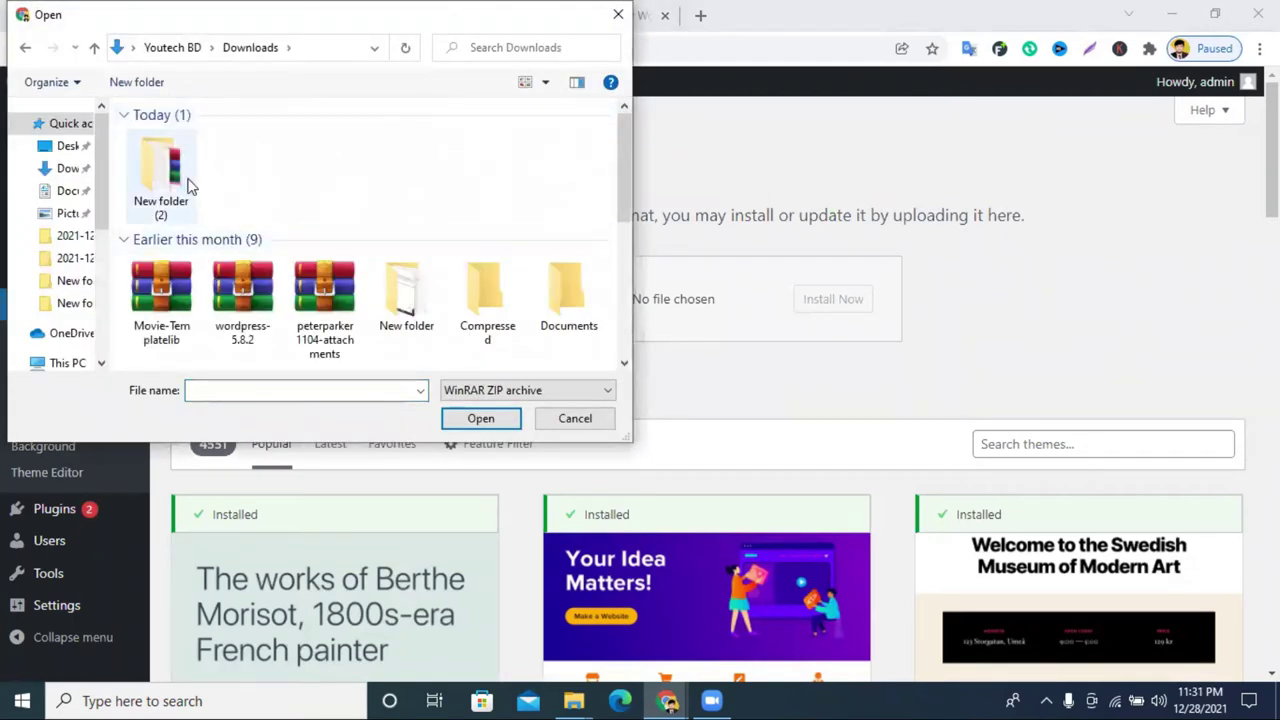
double_click(172, 137)
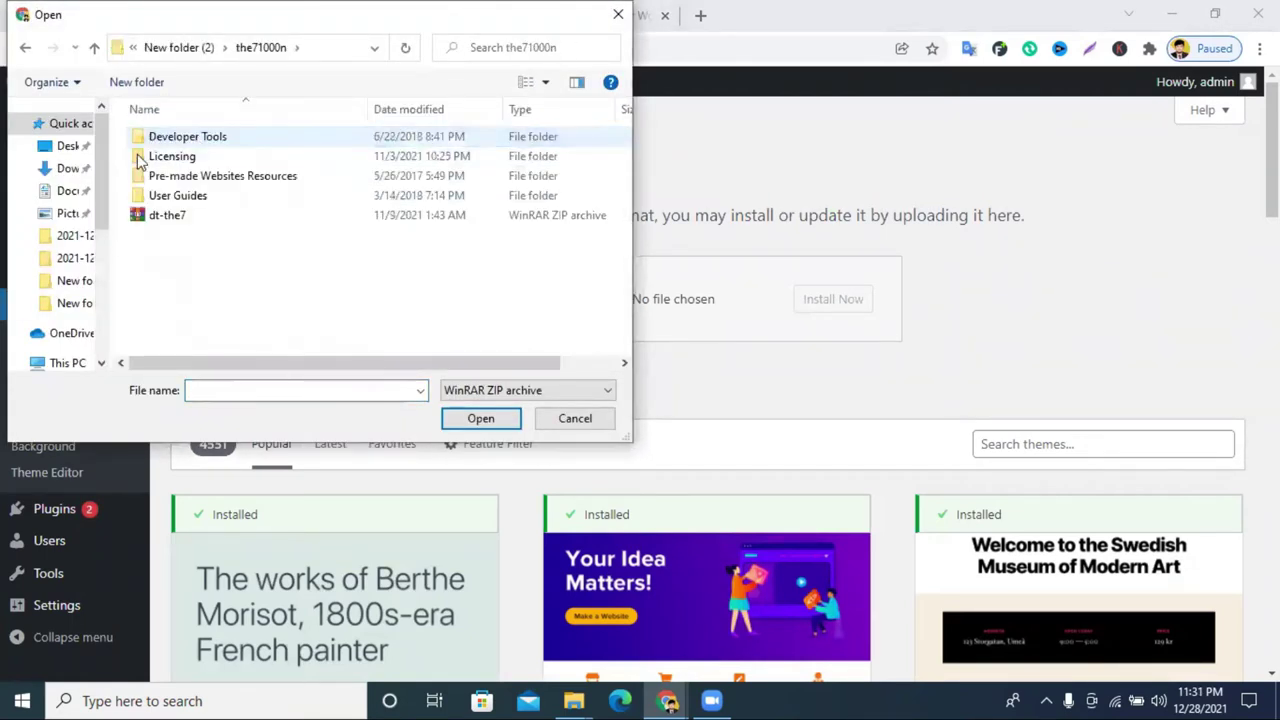
left_click(618, 14)
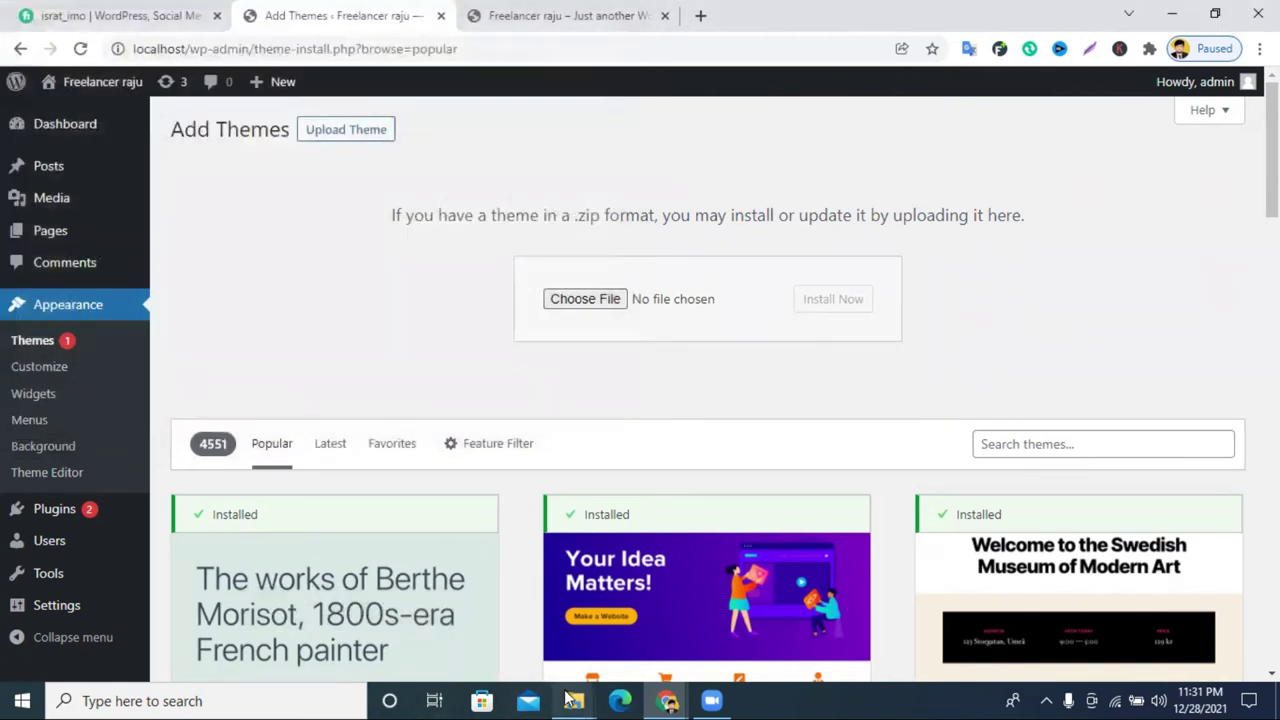
Step: Switch to File Explorer and supply the dt-the7 archive from the the71000n folder to the theme upload form in Chrome
mouse_move(572, 700)
left_click(666, 623)
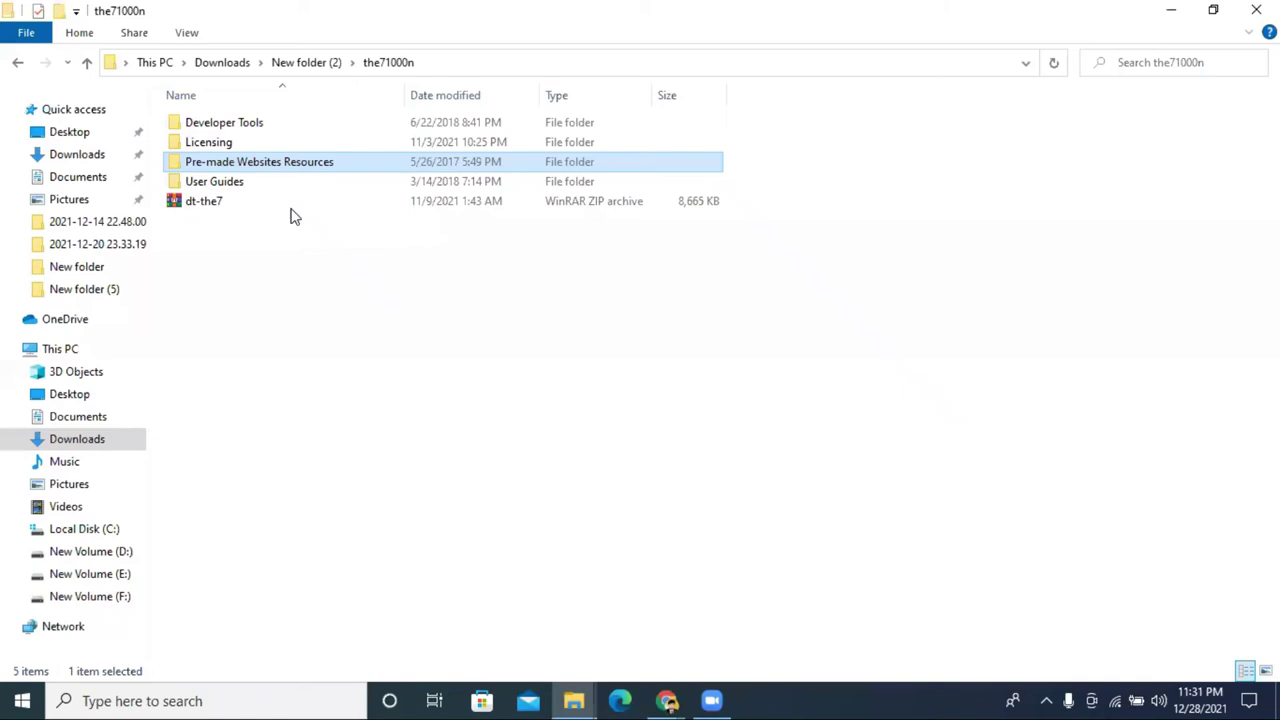
left_click(220, 205)
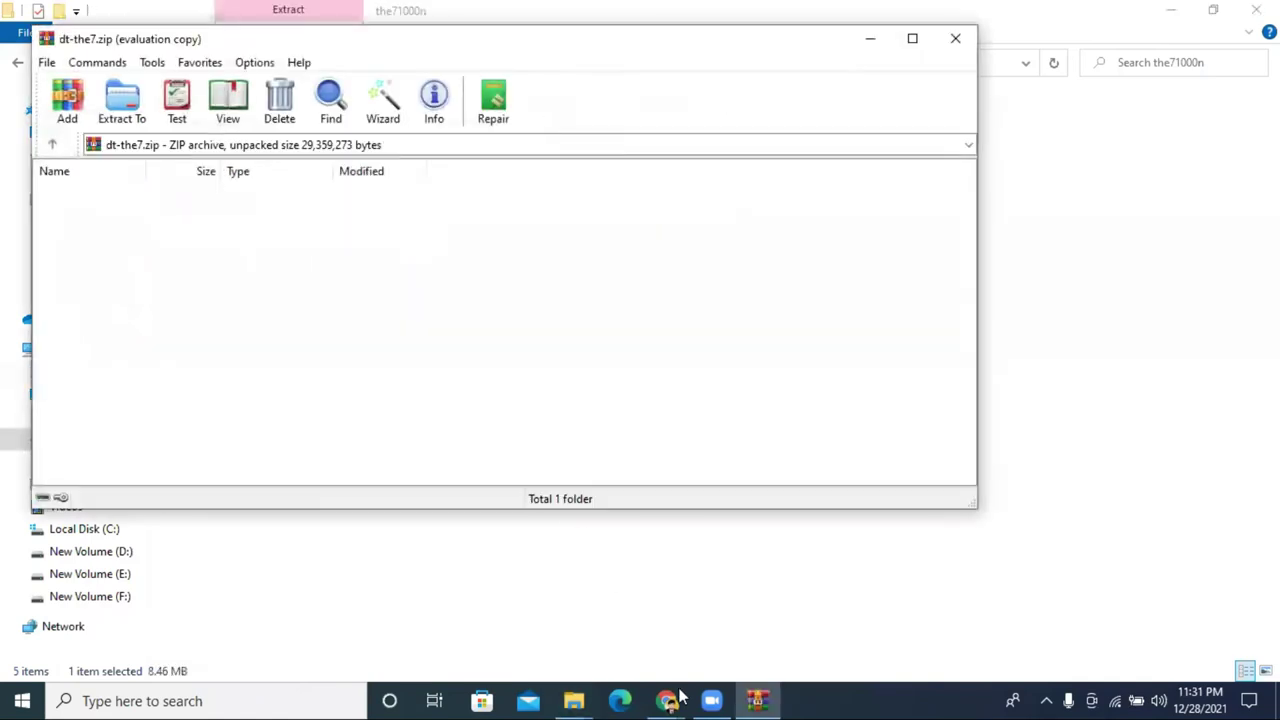
left_click(955, 40)
left_click_drag(209, 204, 641, 320)
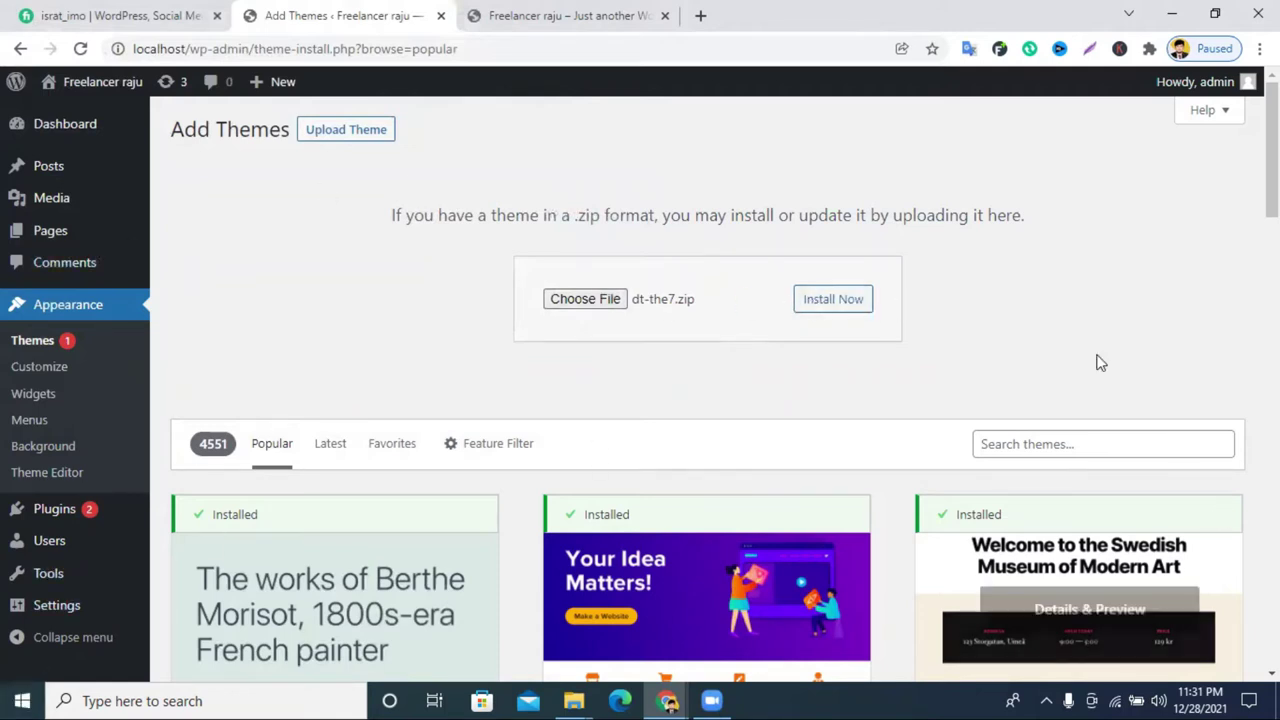
Step: Install the theme from the chosen dt-the7.zip file and activate it
left_click(831, 300)
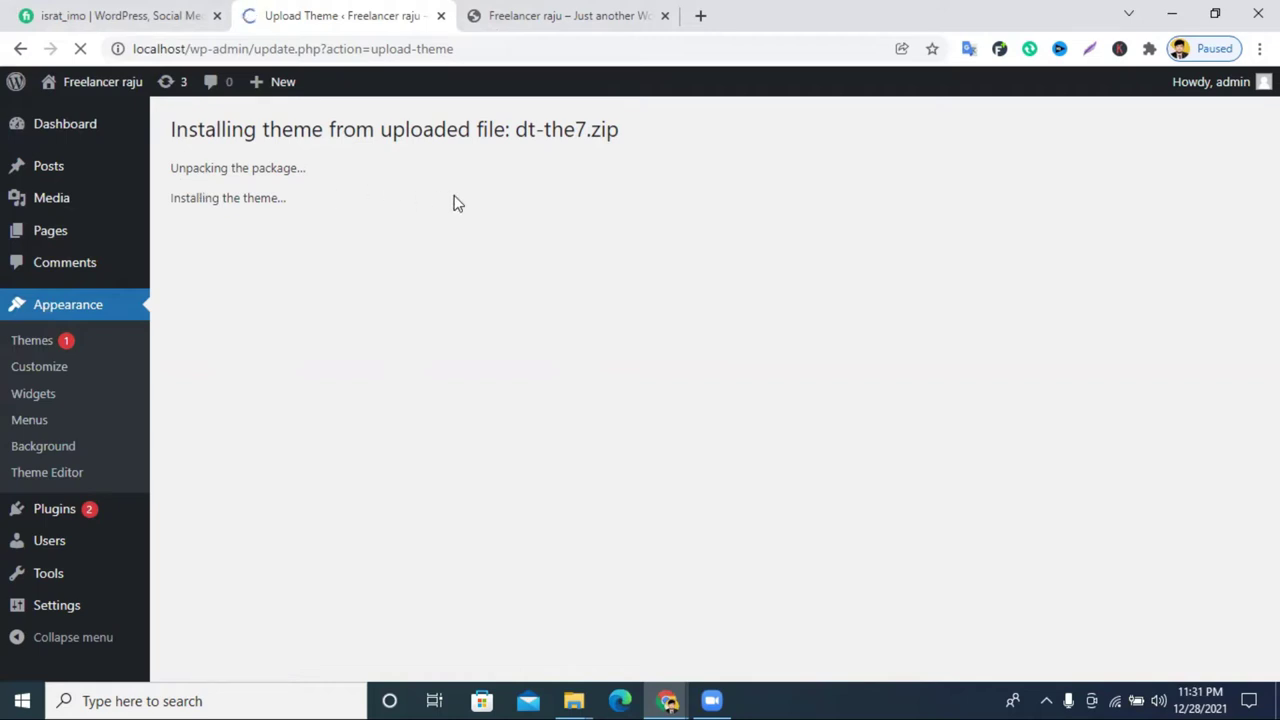
left_click(530, 17)
left_click(345, 15)
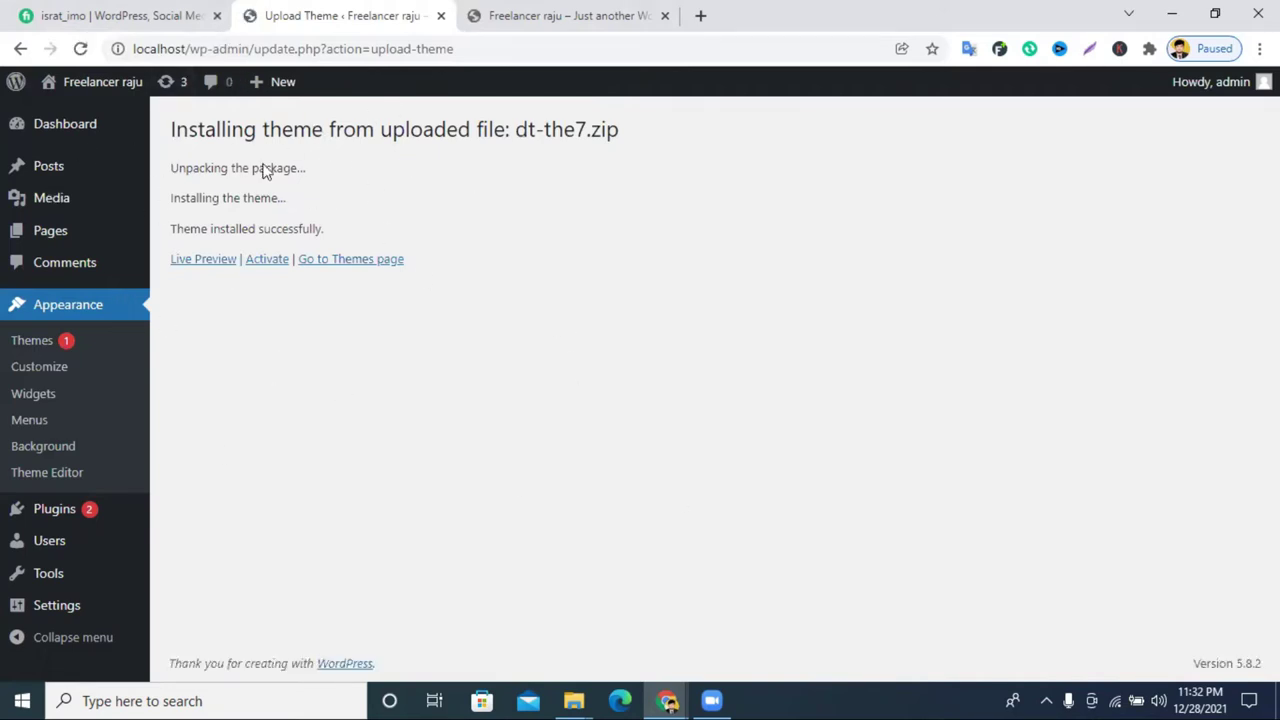
left_click(269, 267)
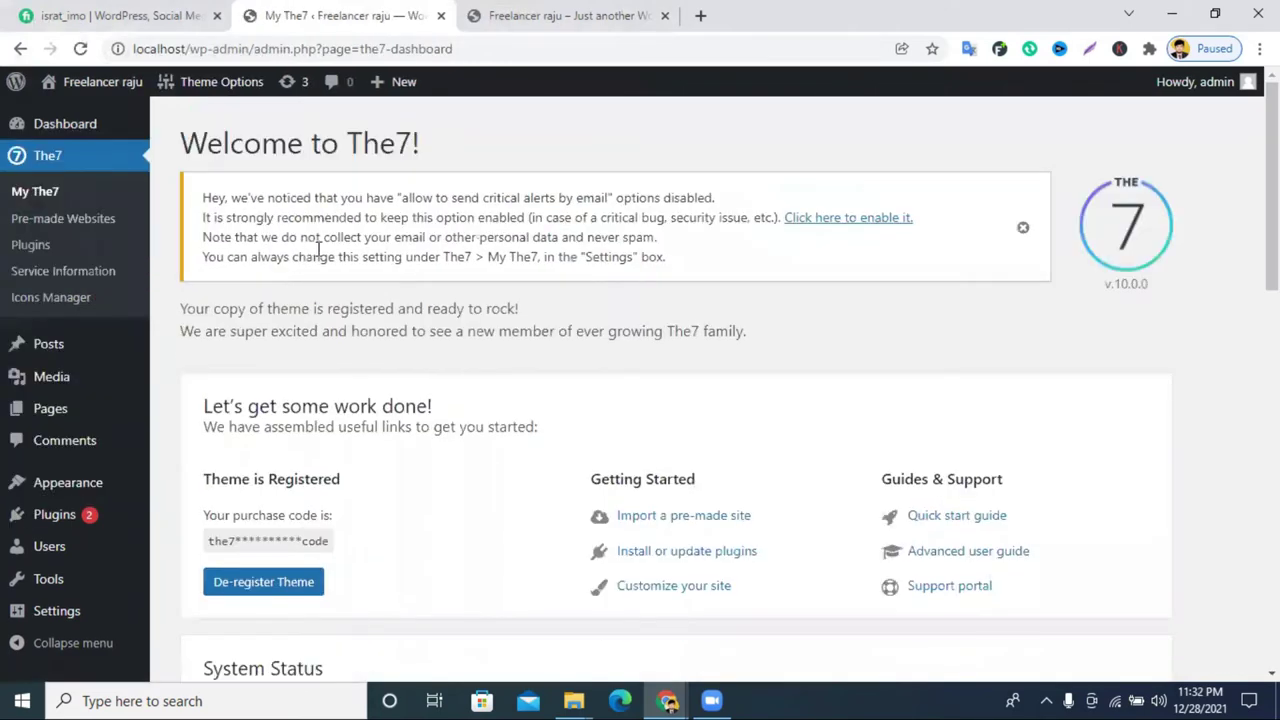
Step: Look over the My The7 welcome page, and reload the site's front page to check it down to the footer
scroll(588, 442, "down", 5)
scroll(586, 443, "up", 4)
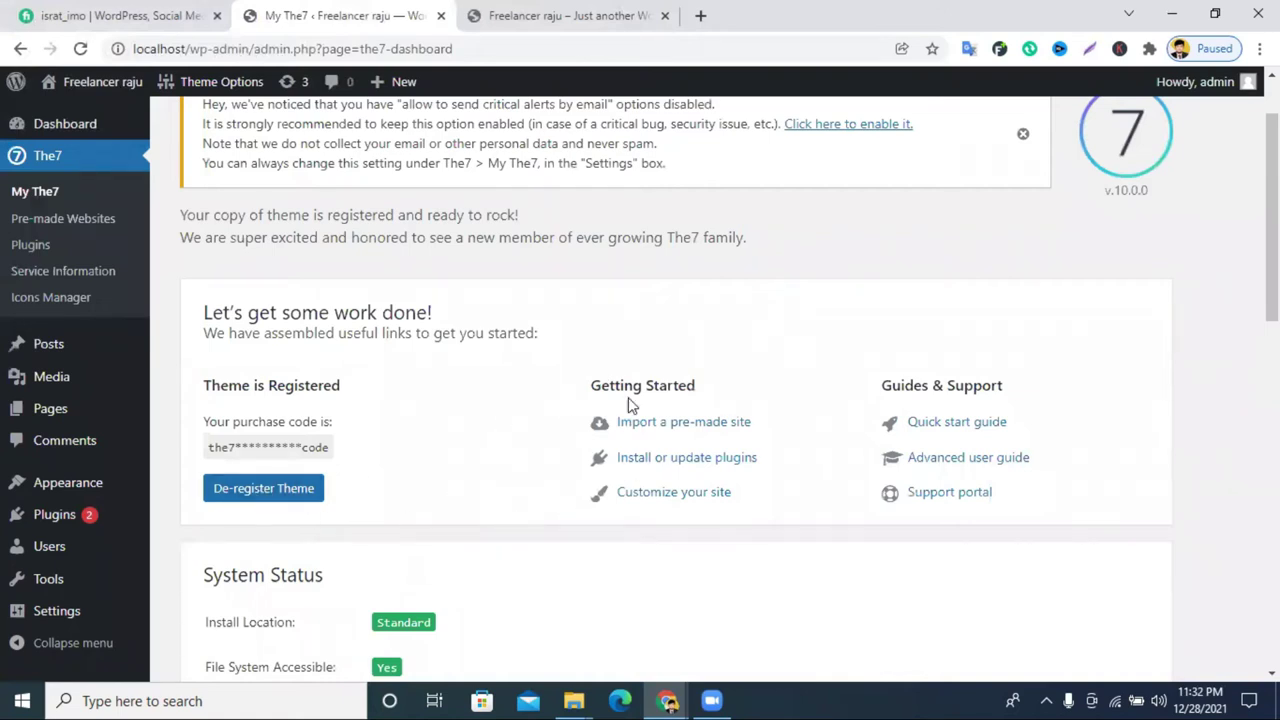
left_click(534, 14)
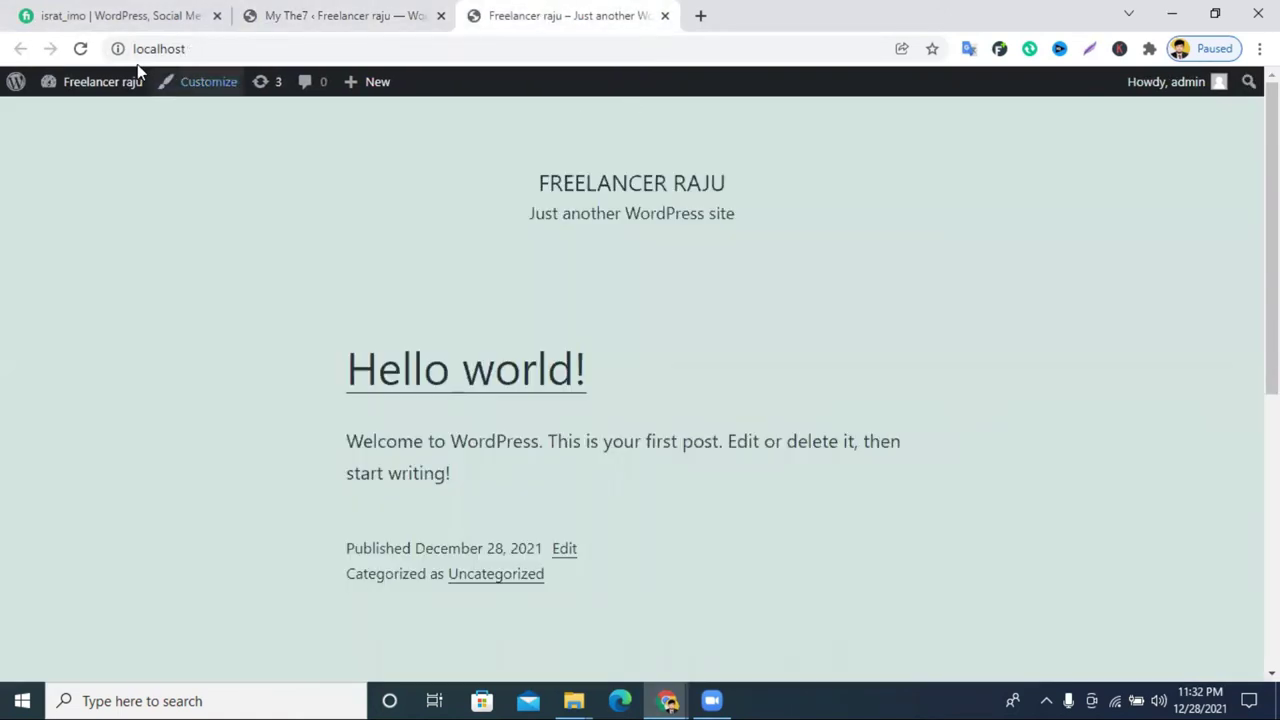
left_click(82, 49)
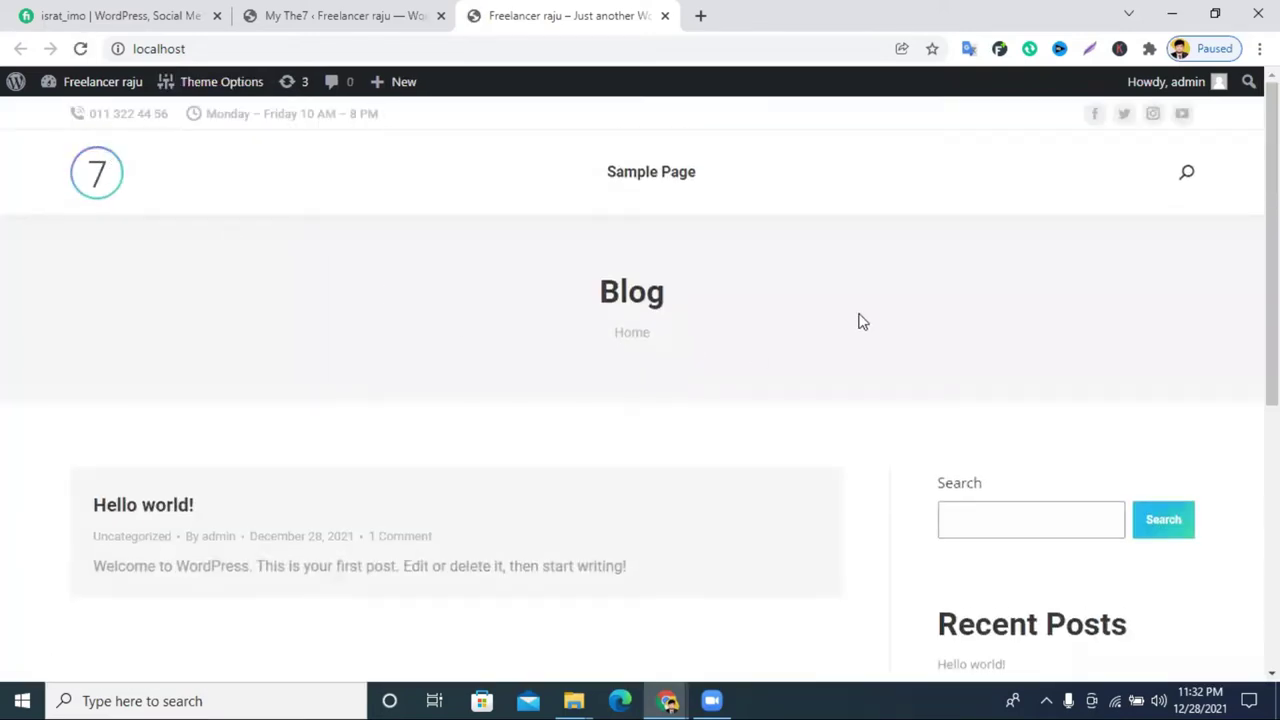
scroll(443, 466, "down", 5)
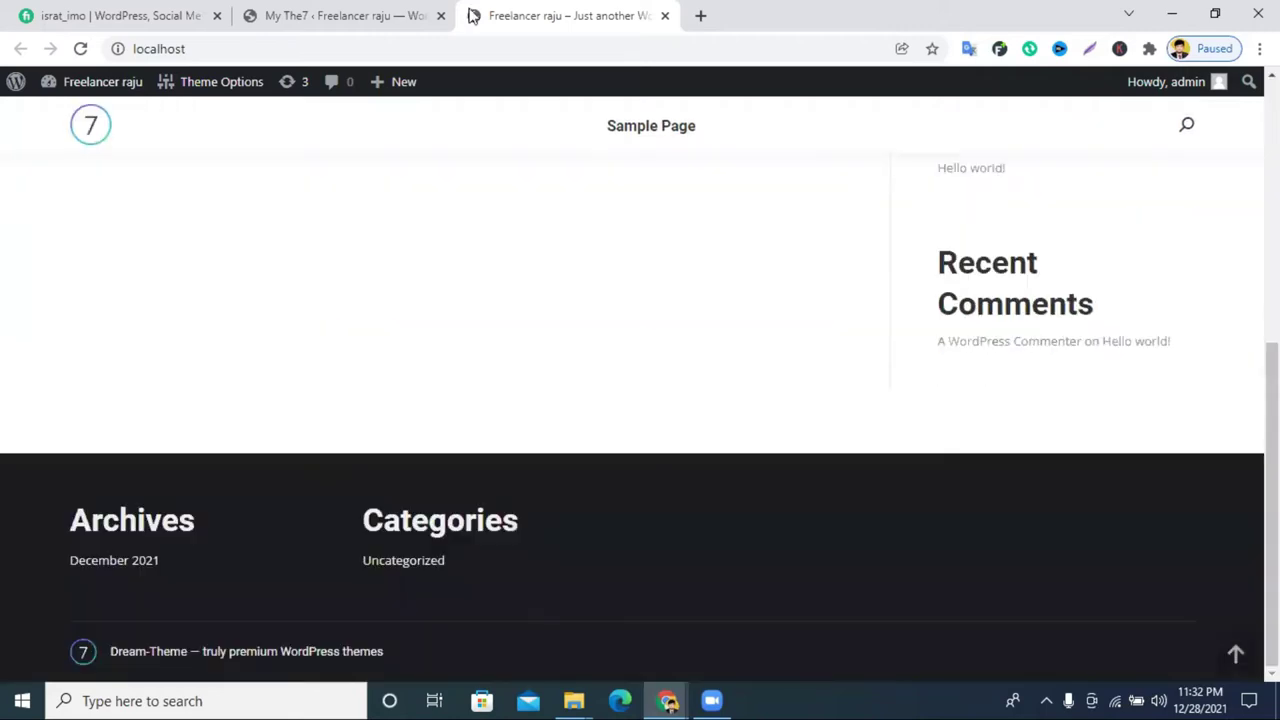
Step: Return to the My The7 page, open the recommended plugins page and look through its list
left_click(364, 12)
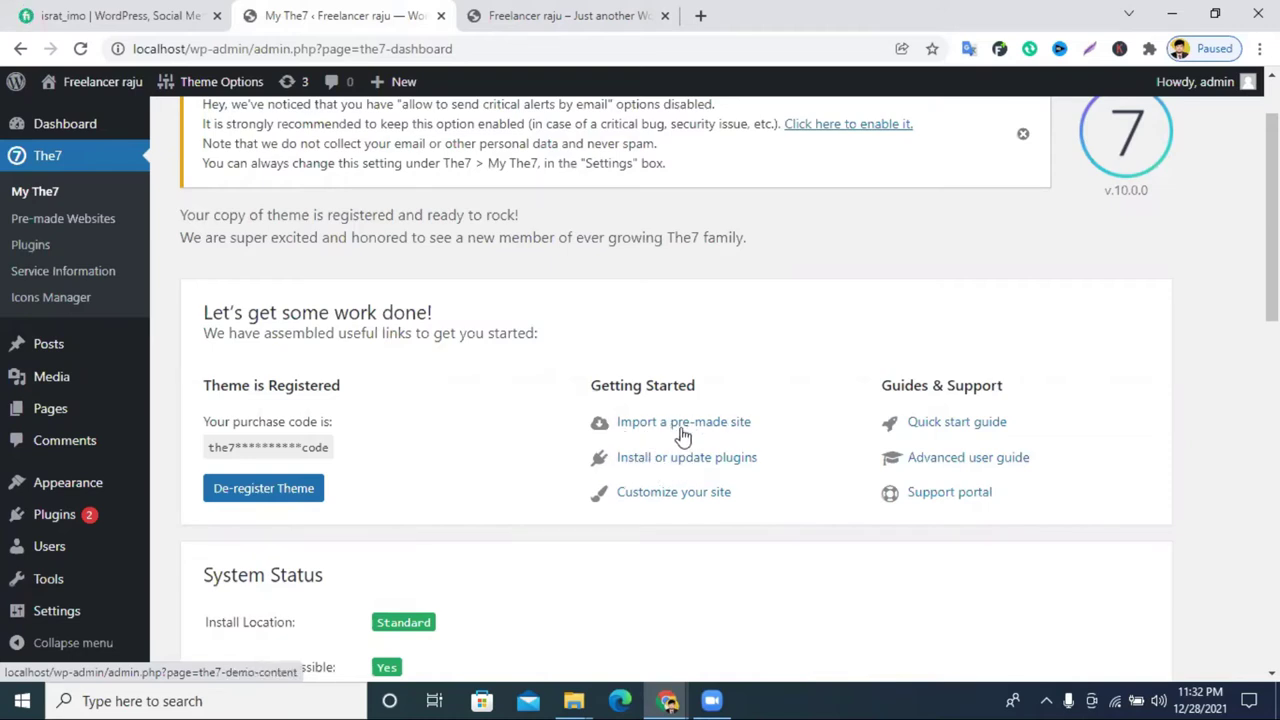
left_click(662, 463)
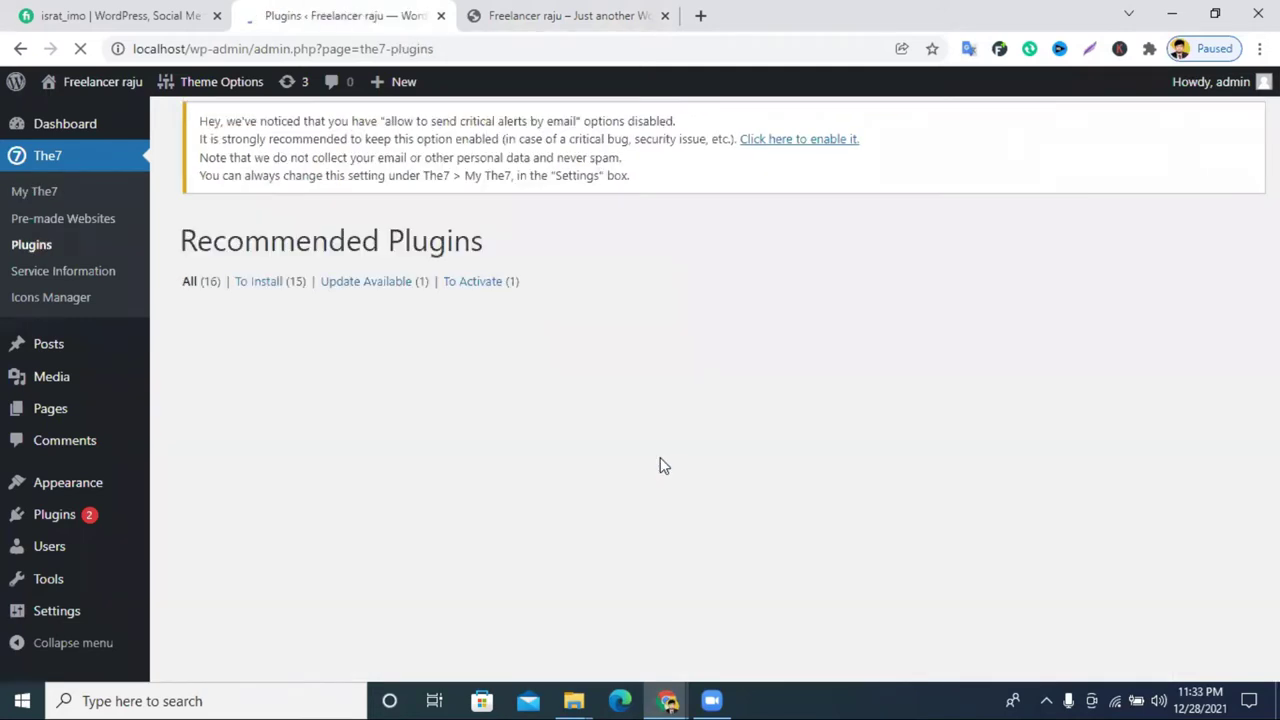
scroll(245, 370, "down", 10)
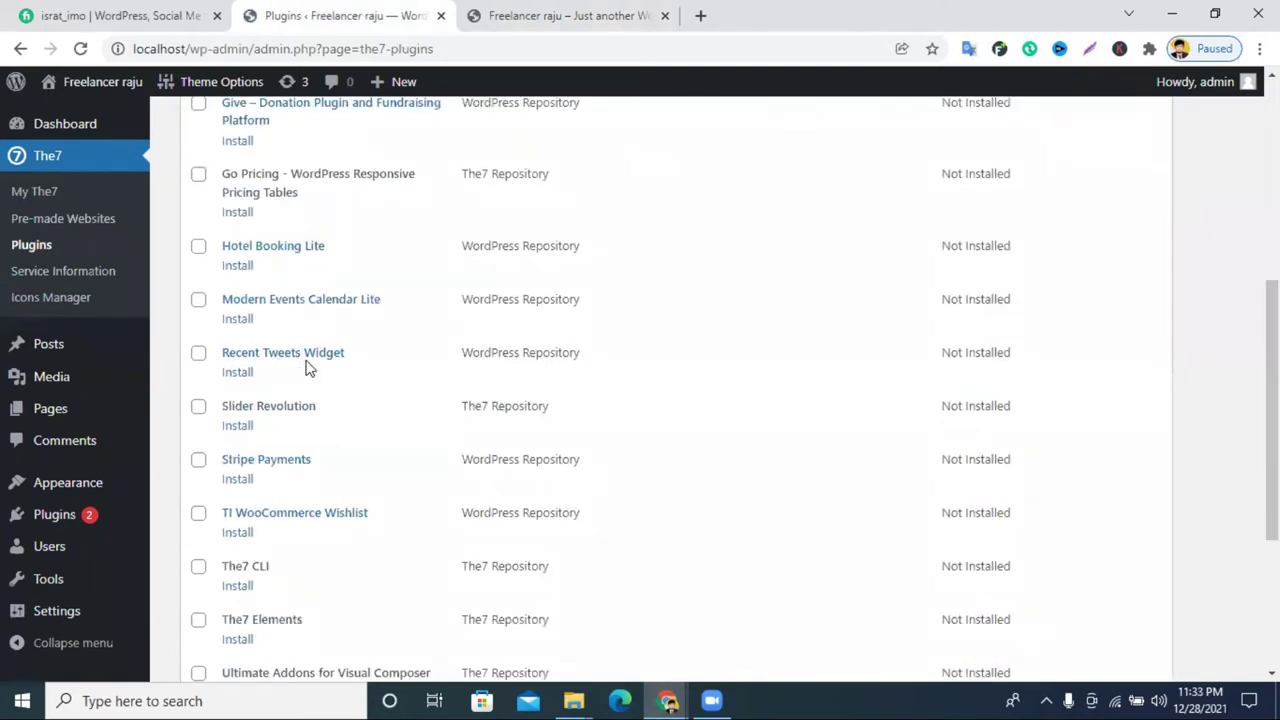
scroll(280, 406, "up", 10)
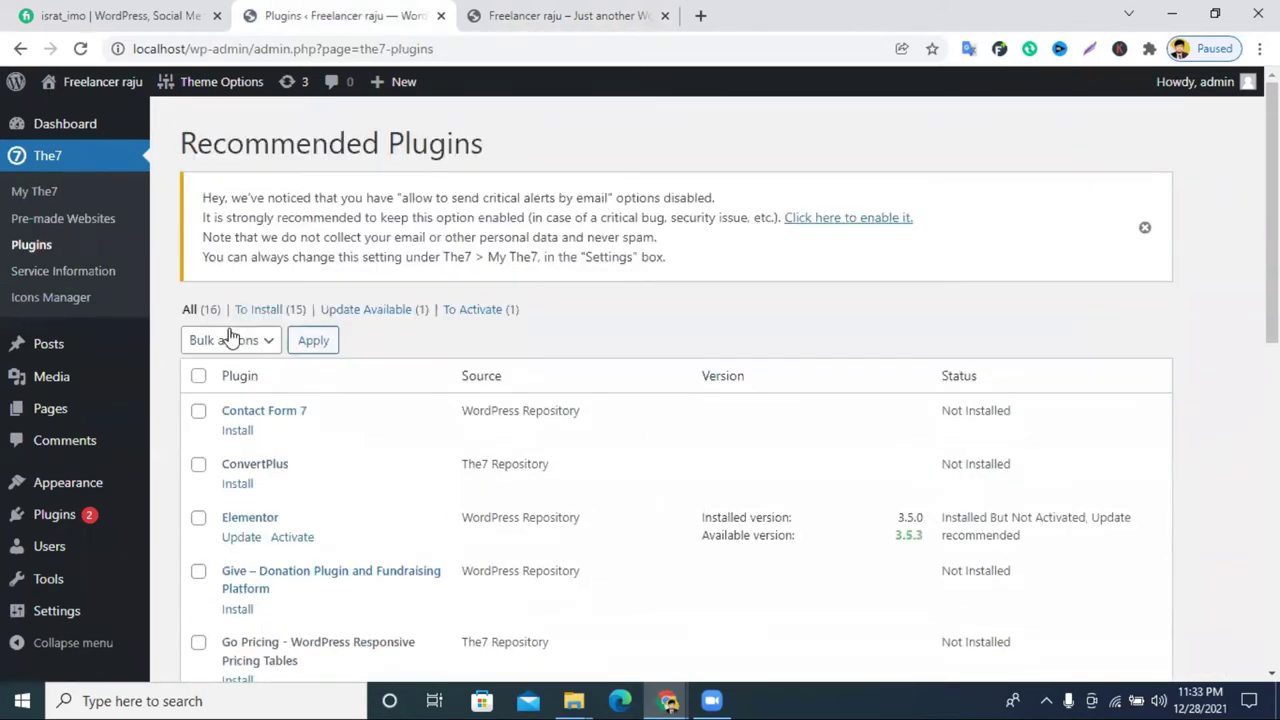
Step: Select all the recommended plugins and apply the bulk Install action to them
left_click(198, 376)
left_click(224, 345)
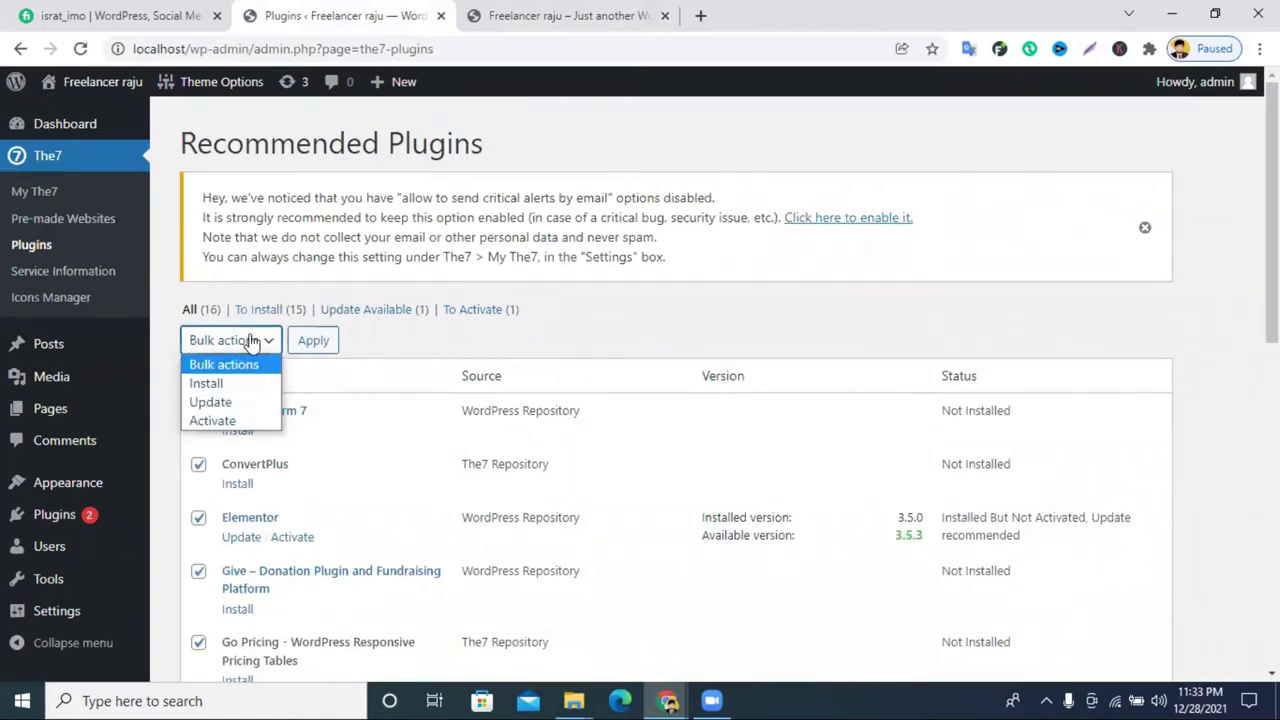
left_click(216, 385)
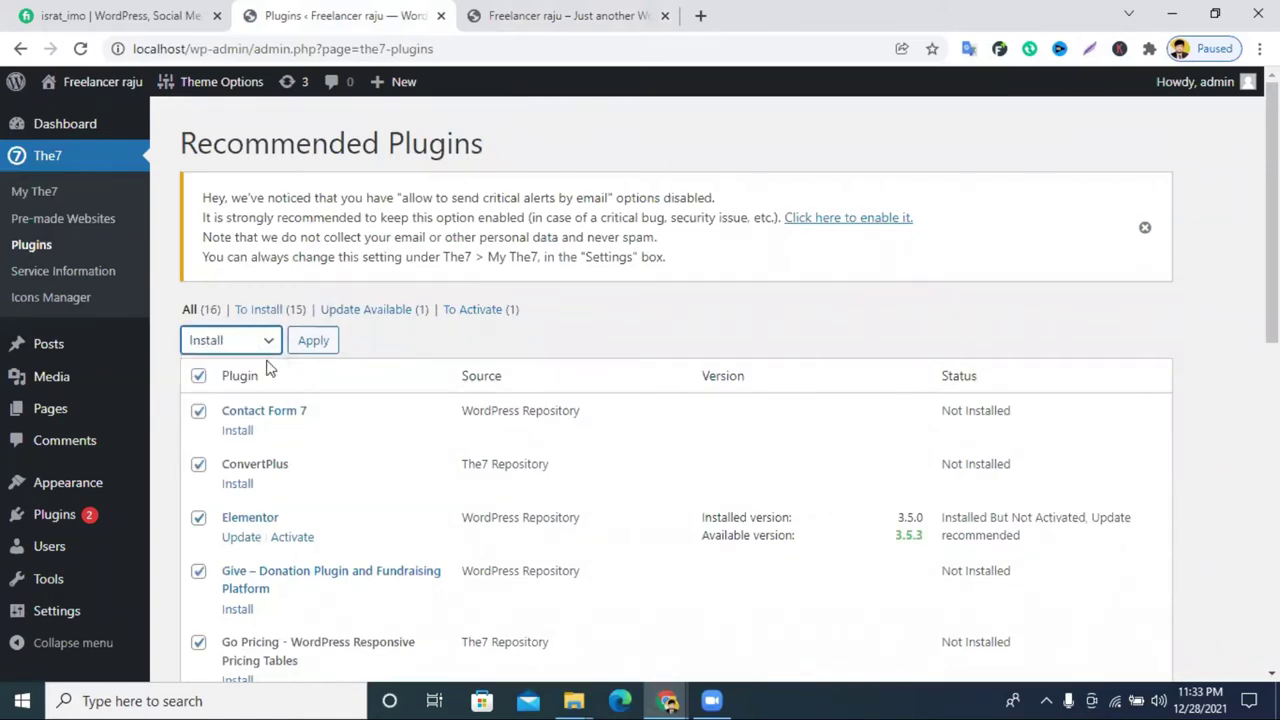
left_click(309, 343)
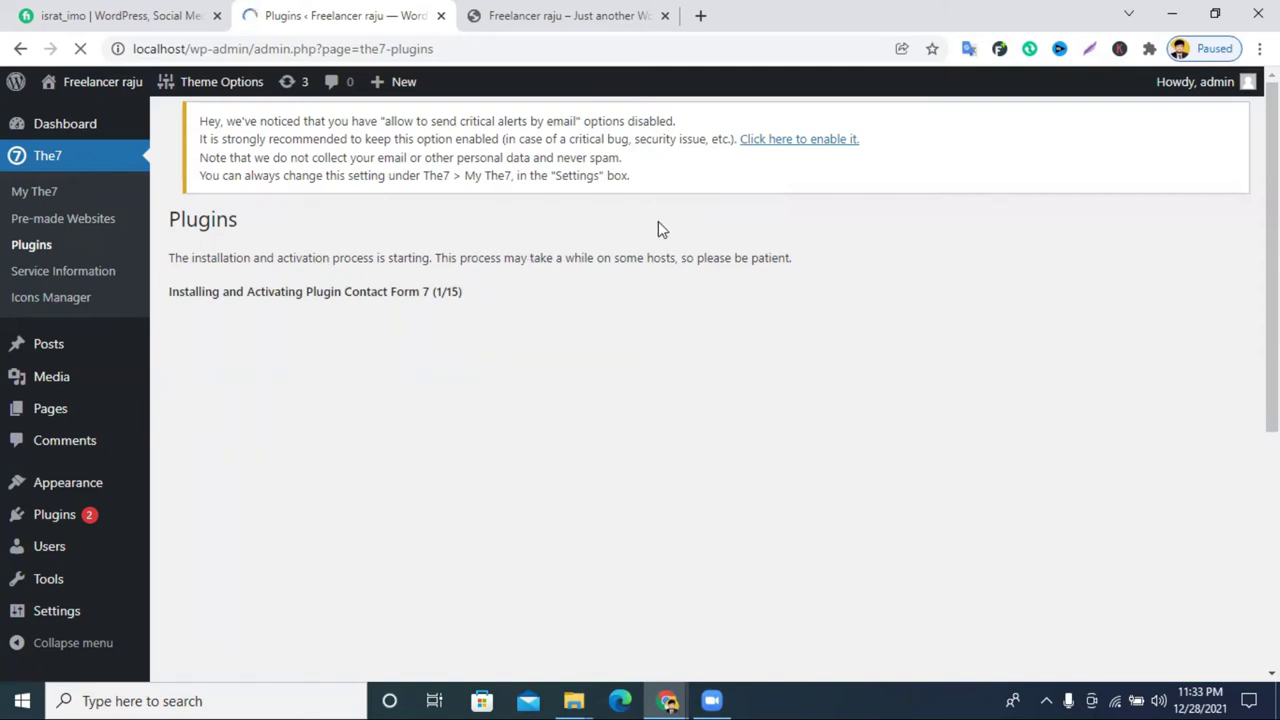
scroll(577, 421, "down", 3)
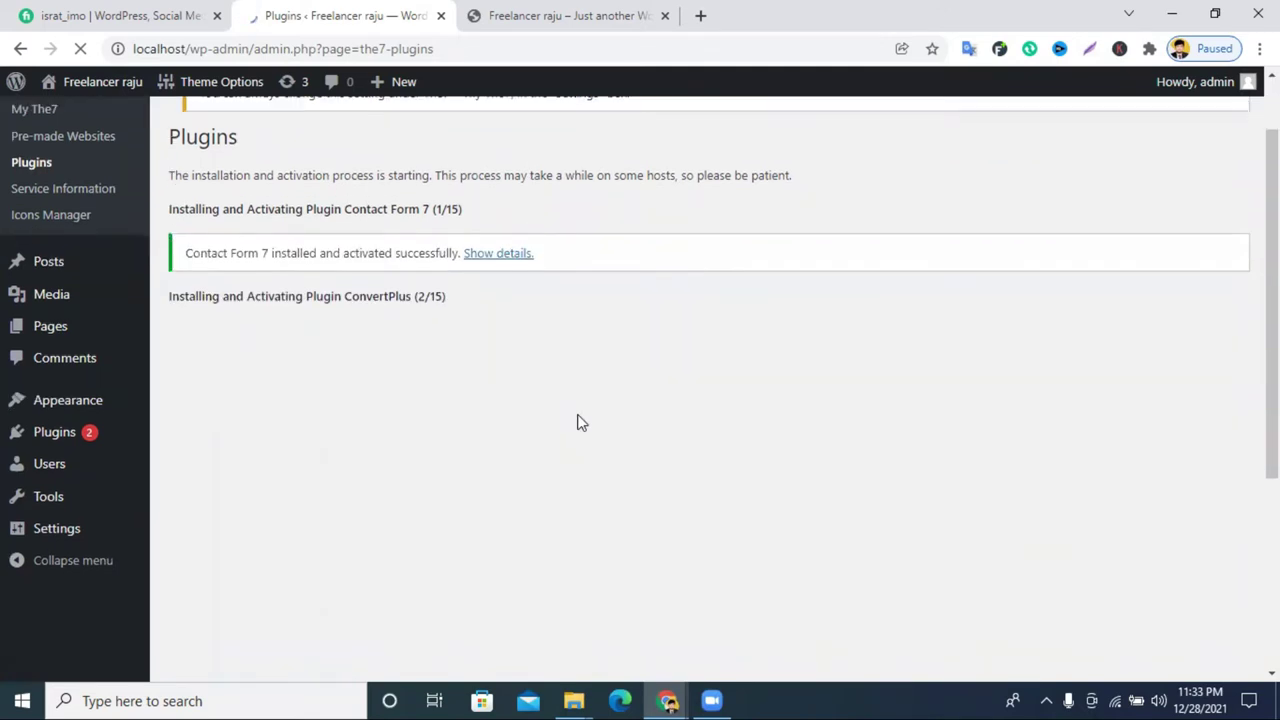
scroll(577, 421, "up", 3)
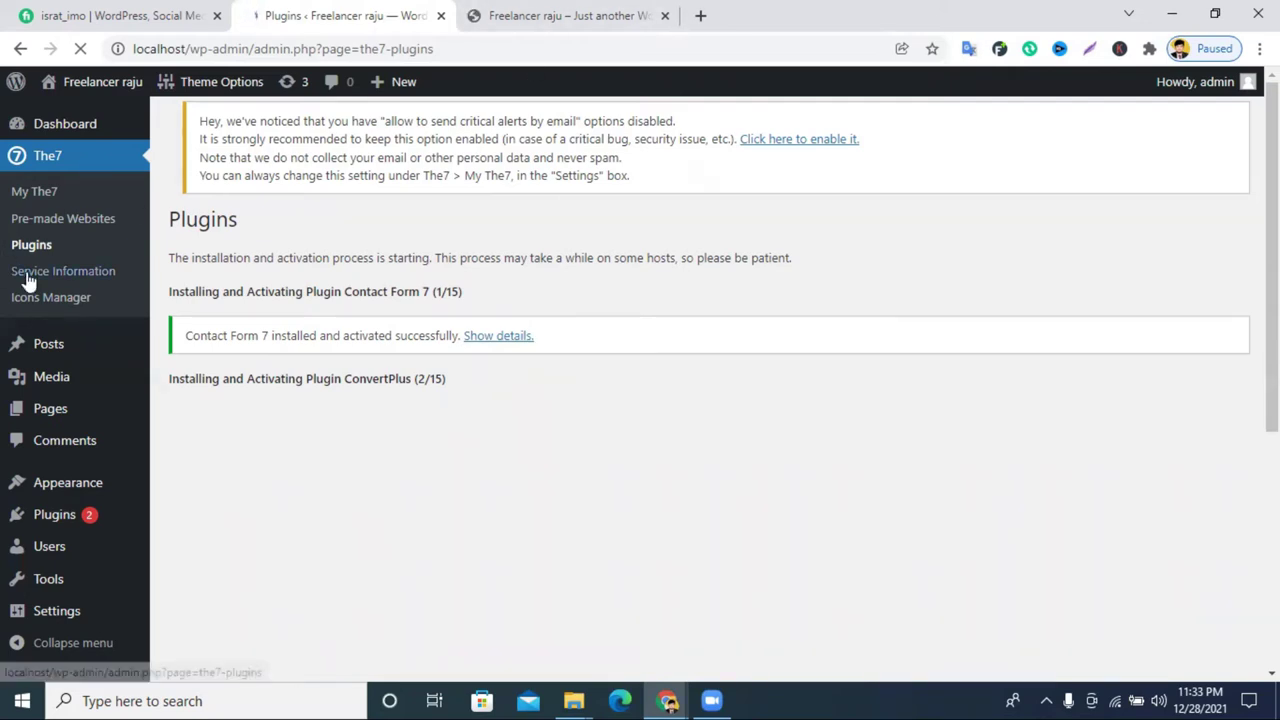
scroll(390, 440, "down", 2)
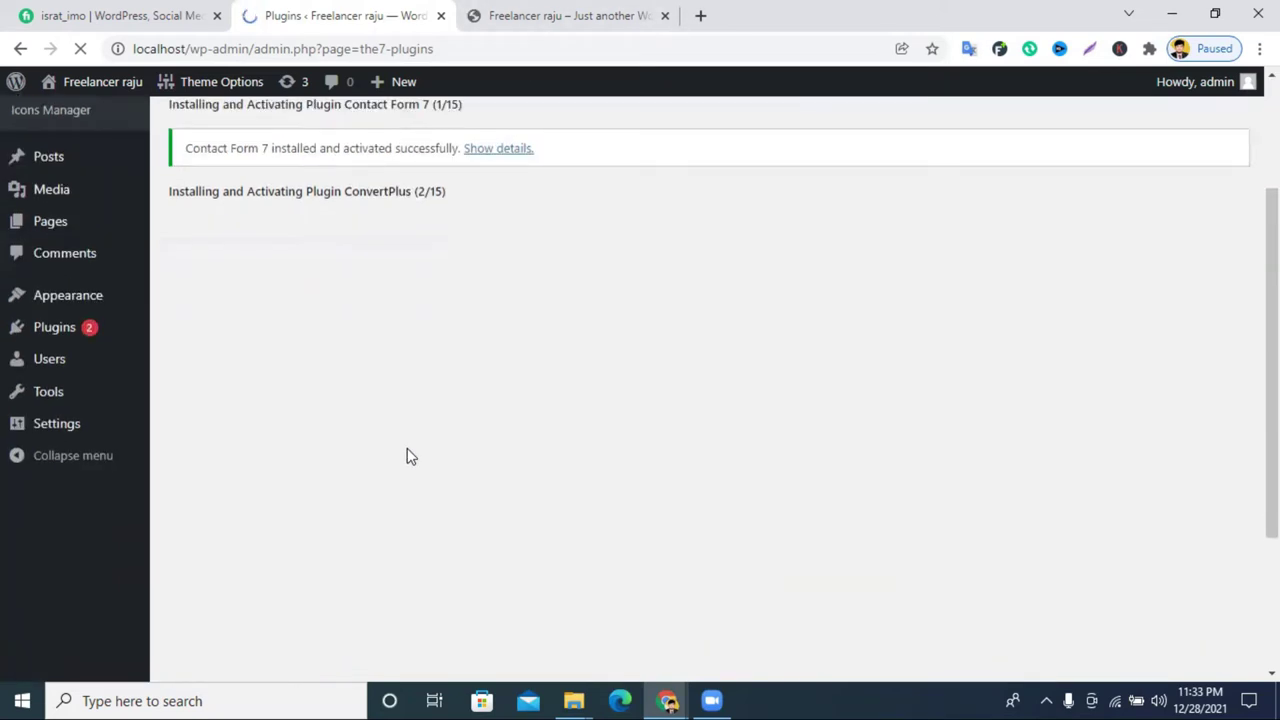
scroll(418, 456, "up", 2)
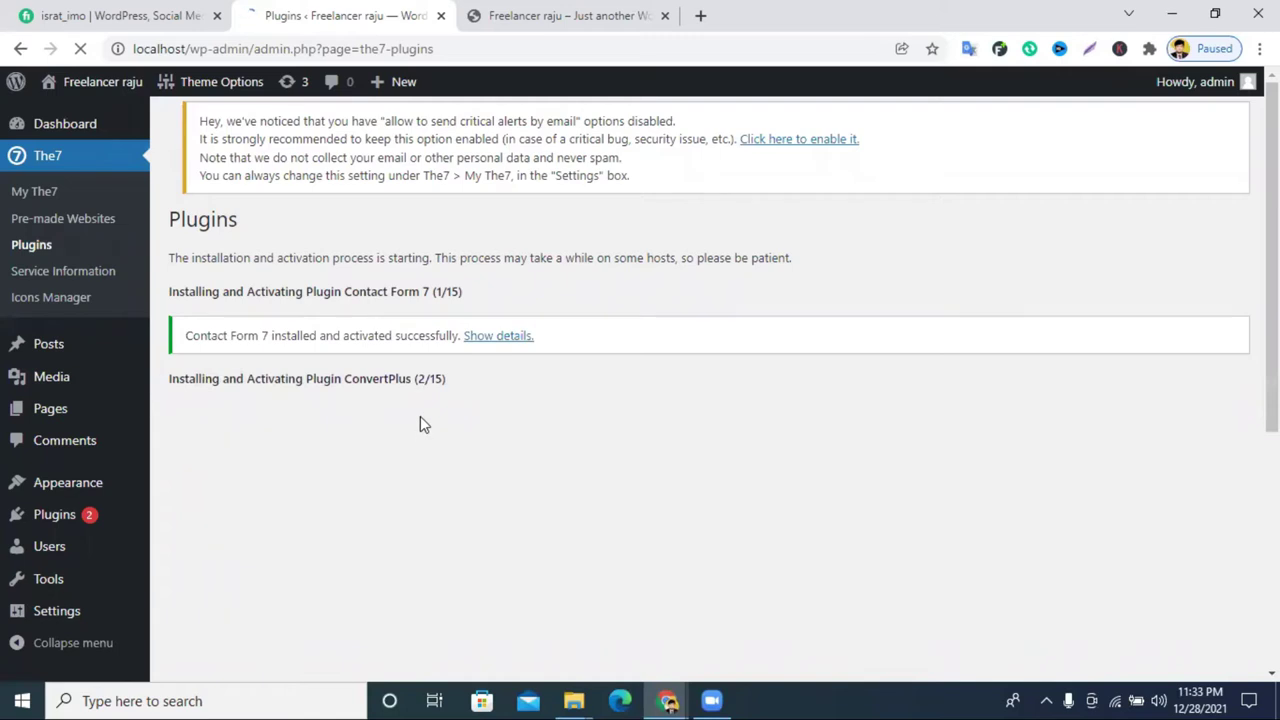
left_click_drag(449, 380, 416, 378)
left_click(480, 401)
Step: Reload the site's front page in its own tab and check the plugin installation progress
left_click(515, 15)
left_click(80, 50)
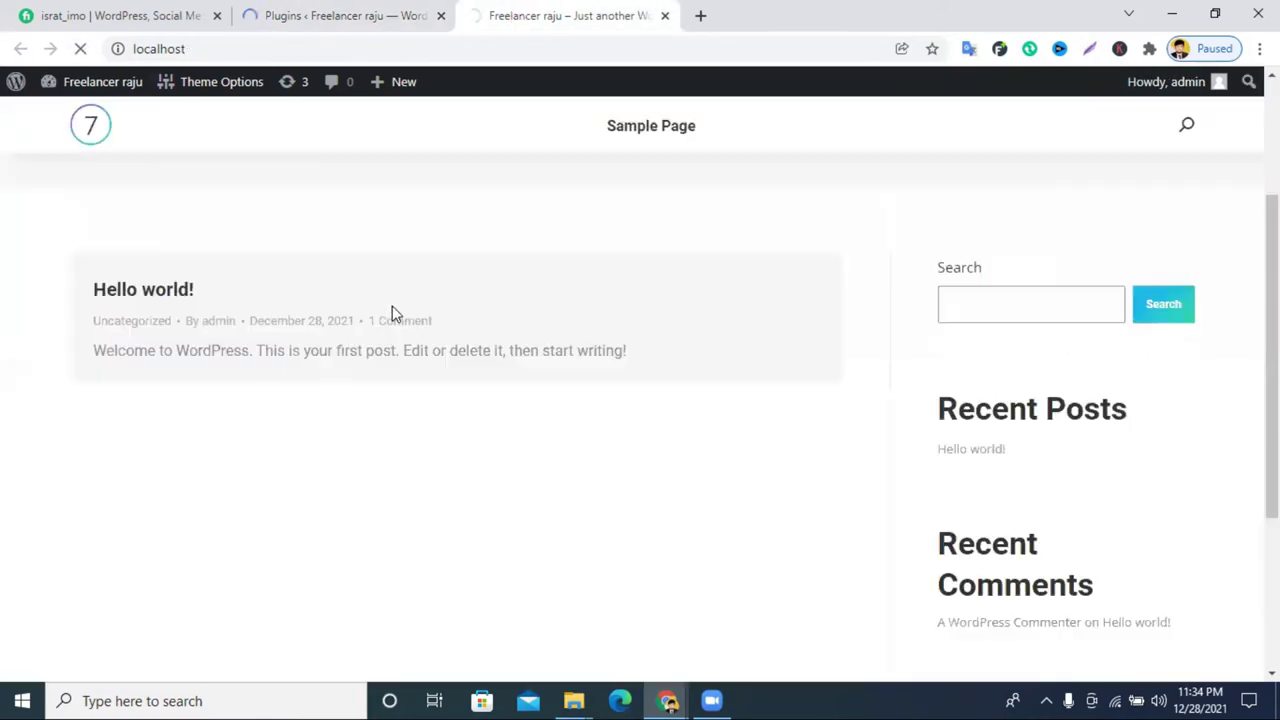
left_click(374, 14)
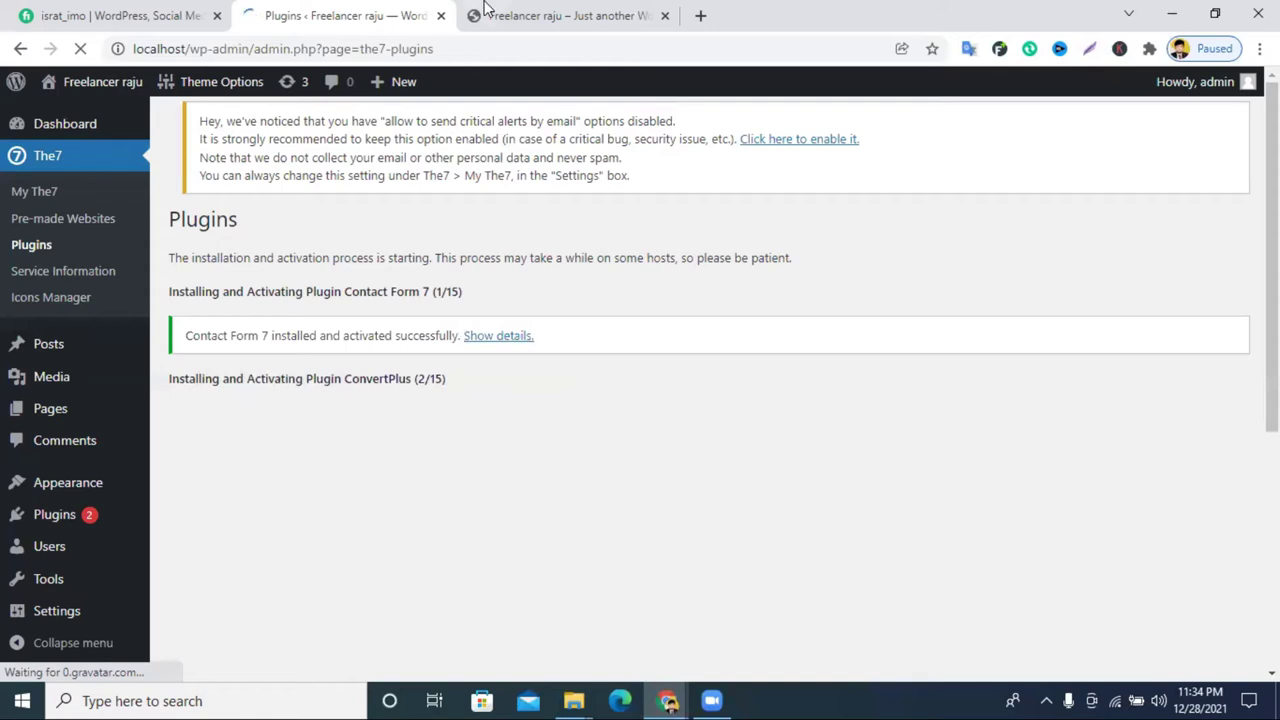
left_click(486, 12)
left_click(361, 12)
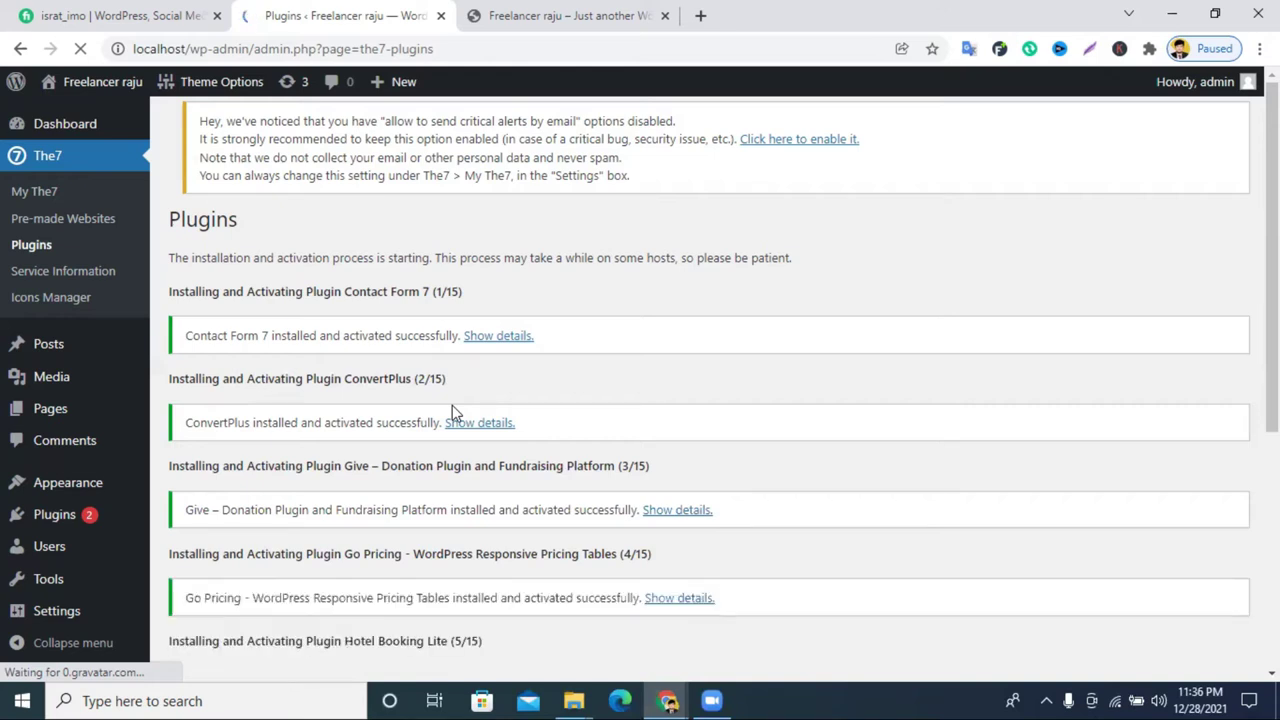
Step: Review the plugin installation log and view the site's front page again
scroll(622, 385, "down", 3)
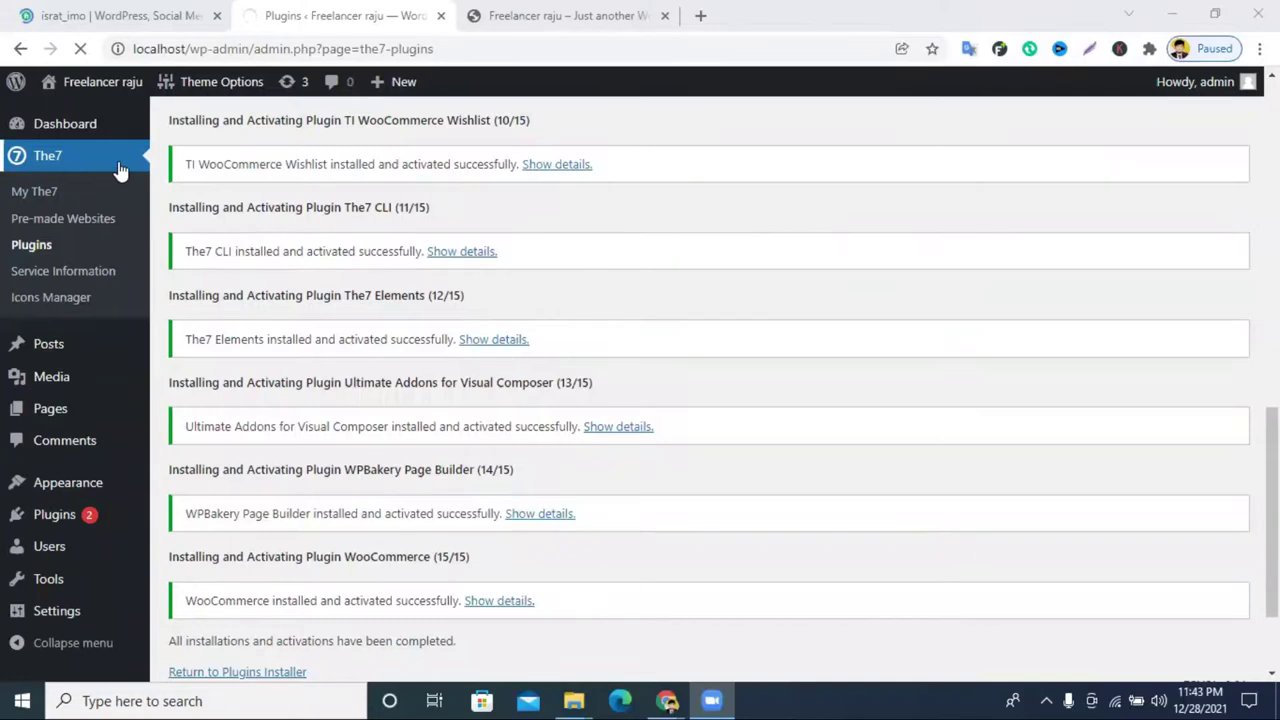
scroll(120, 171, "up", 15)
left_click(529, 14)
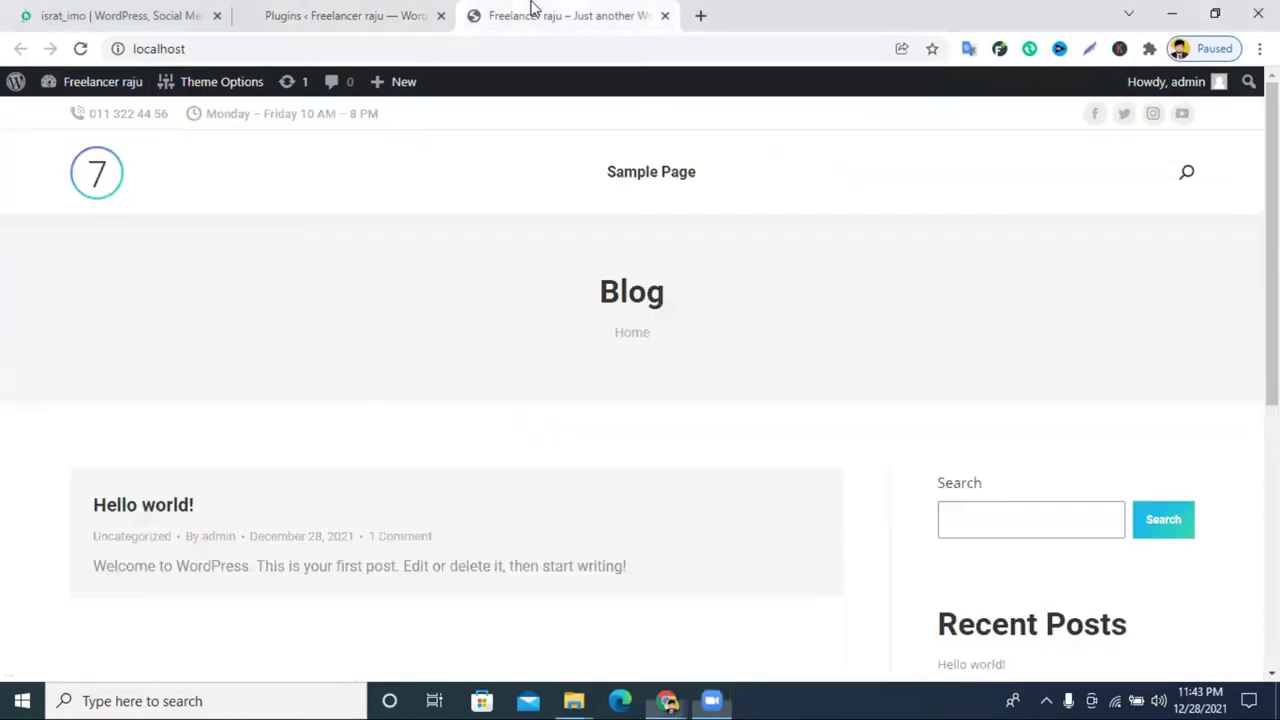
Step: Review the plugin installation log through all 15 plugins and request the return to the plugins installer
left_click(277, 14)
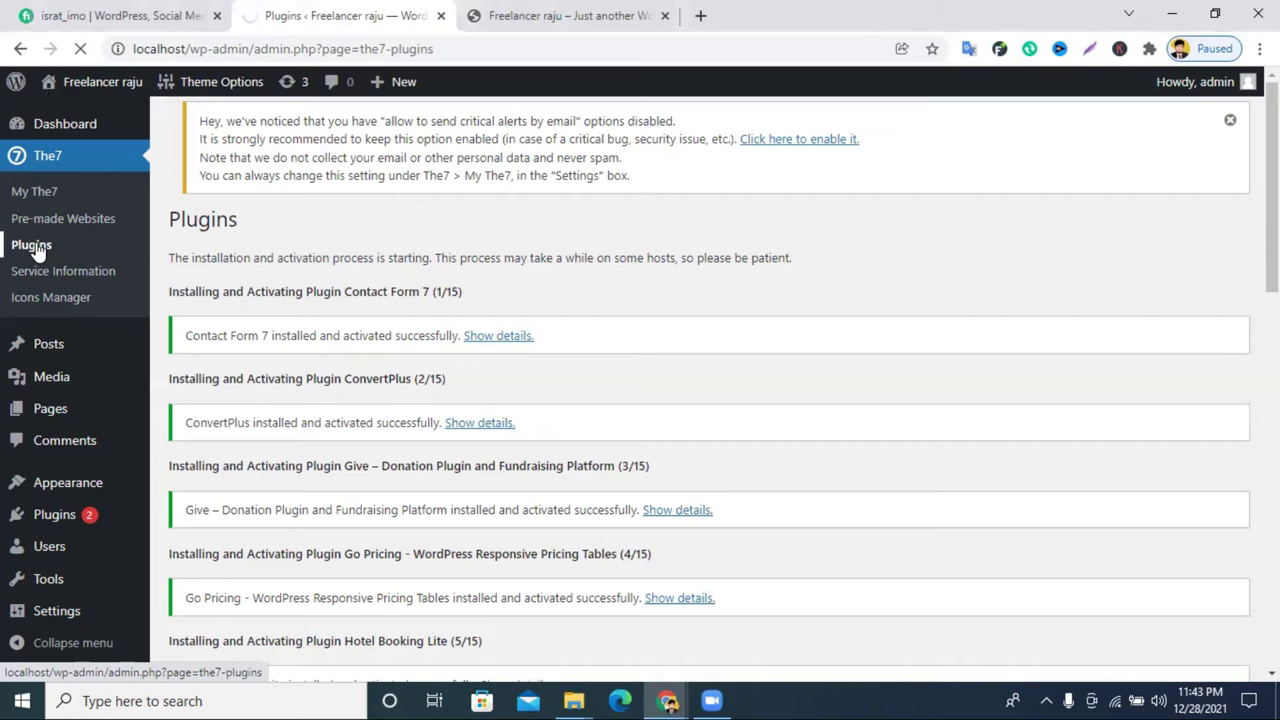
scroll(398, 365, "down", 15)
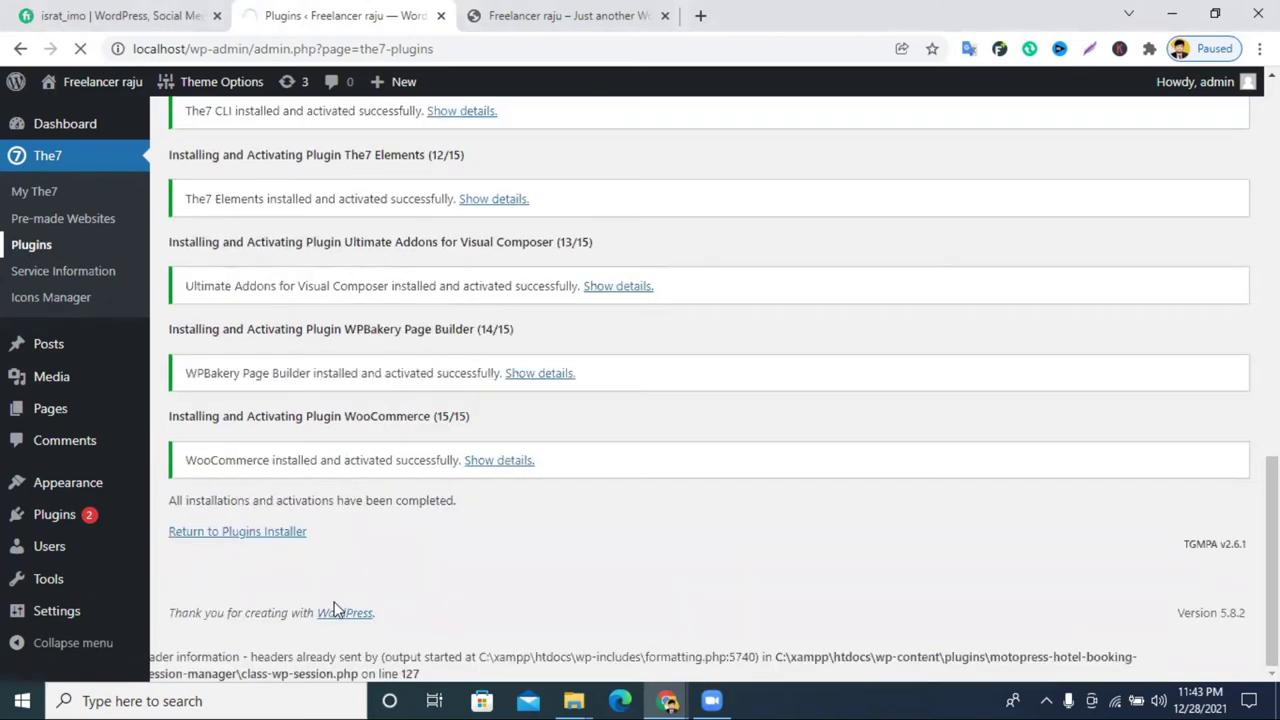
left_click(232, 532)
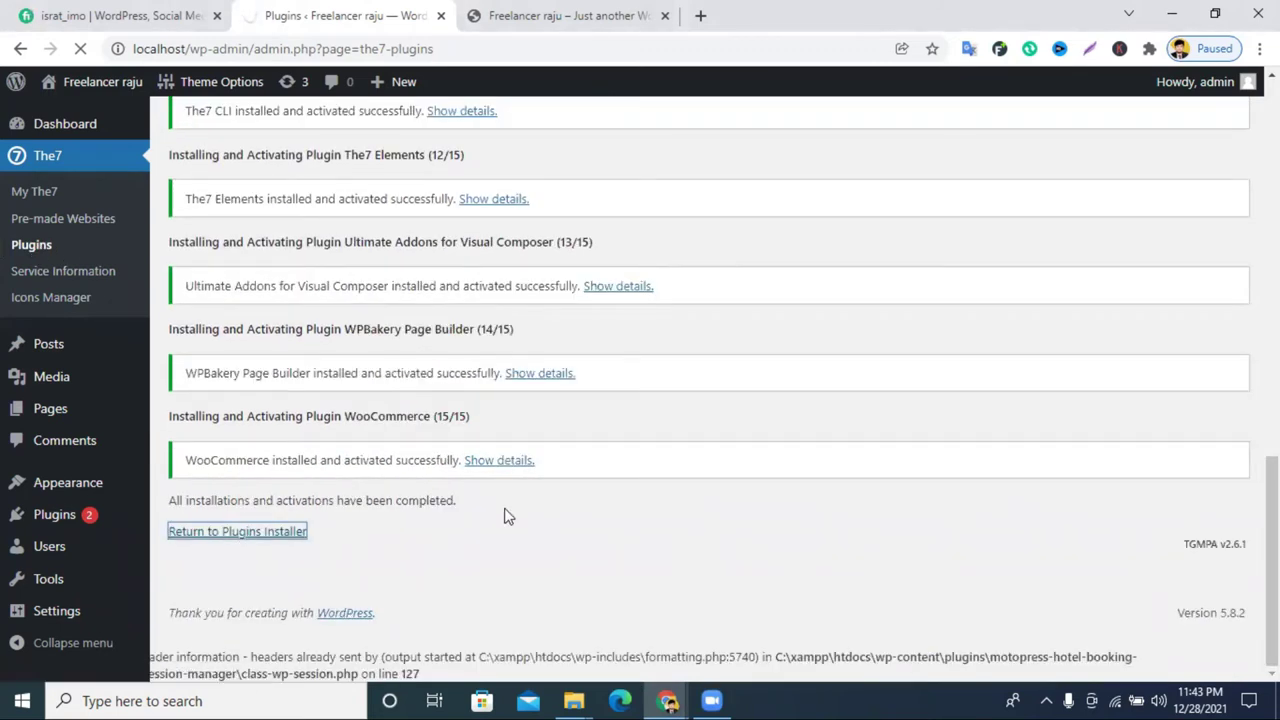
scroll(507, 515, "up", 15)
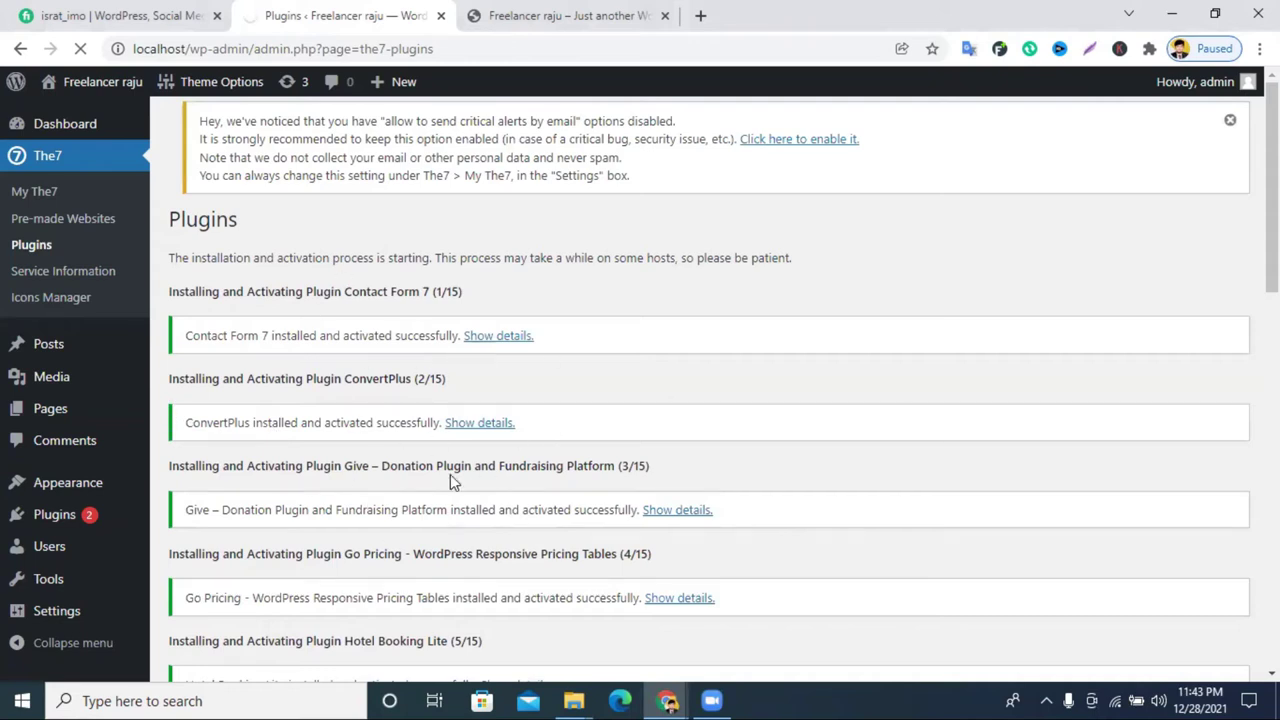
scroll(495, 420, "down", 9)
scroll(497, 428, "down", 3)
scroll(490, 450, "up", 12)
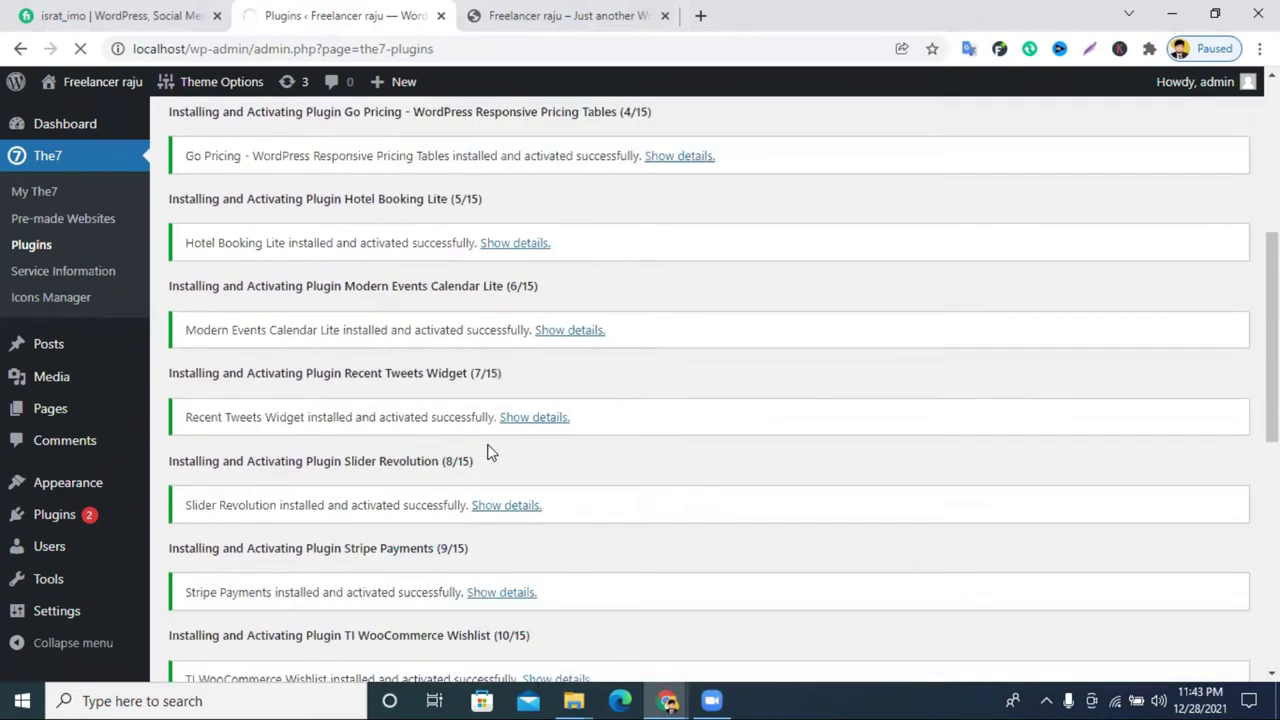
scroll(490, 449, "down", 12)
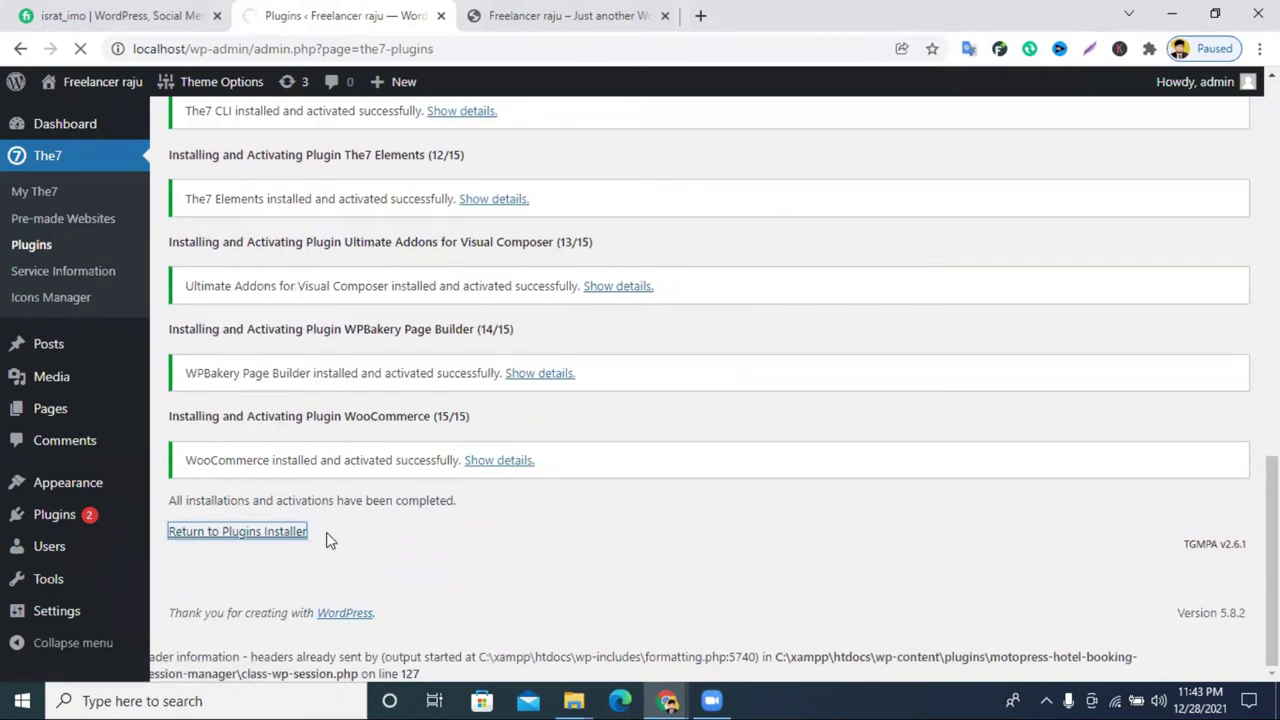
Step: Search the web for "speed test" in a new tab and open the Fast.com result
left_click(700, 15)
left_click(374, 46)
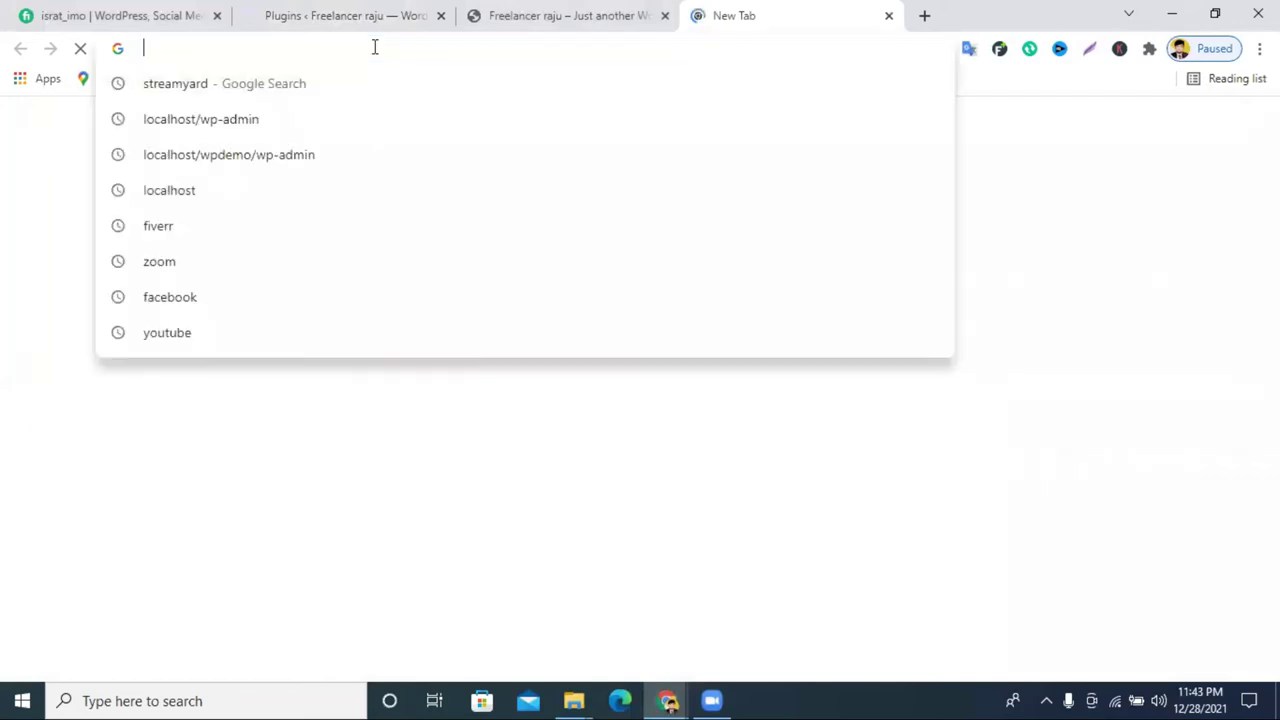
type("sp")
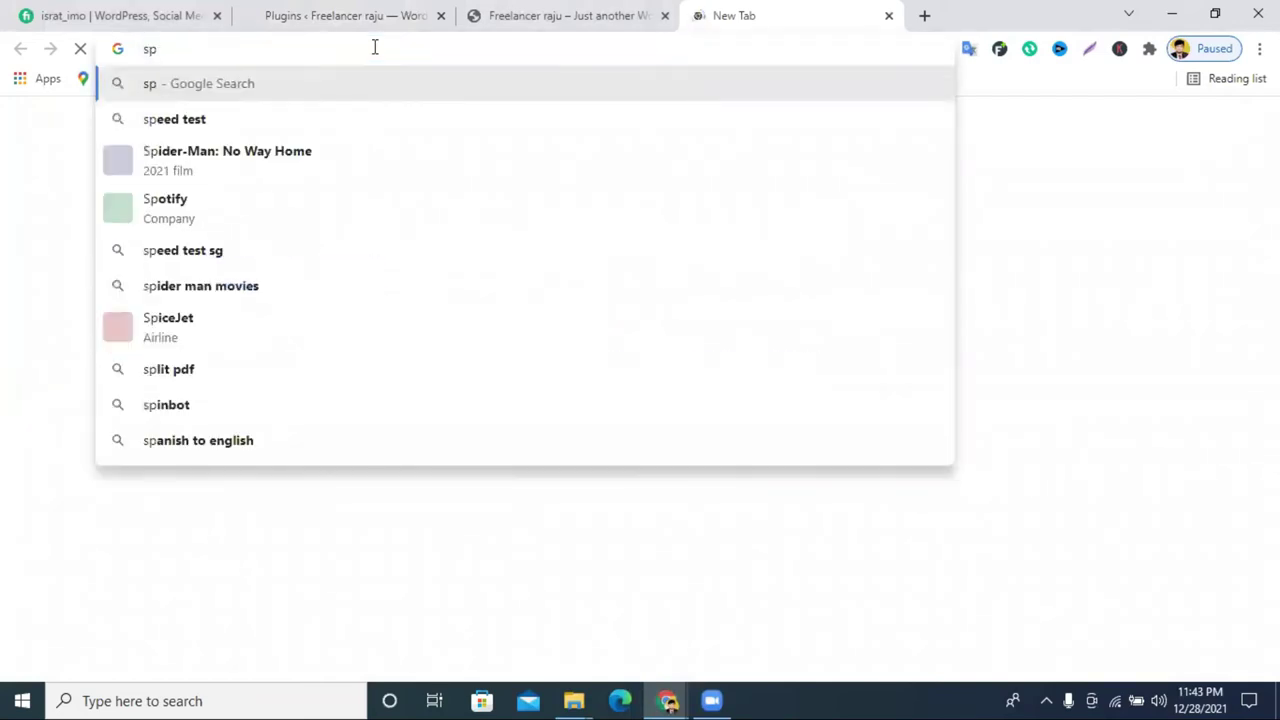
left_click(397, 112)
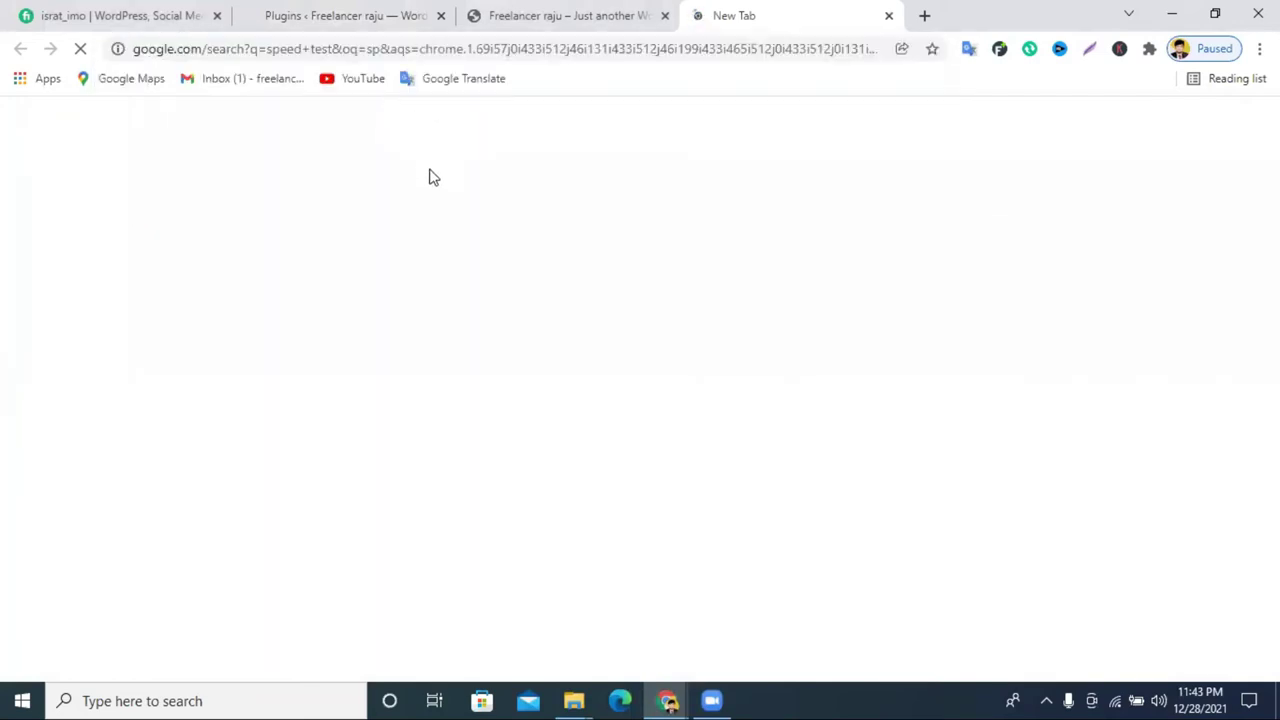
left_click(410, 13)
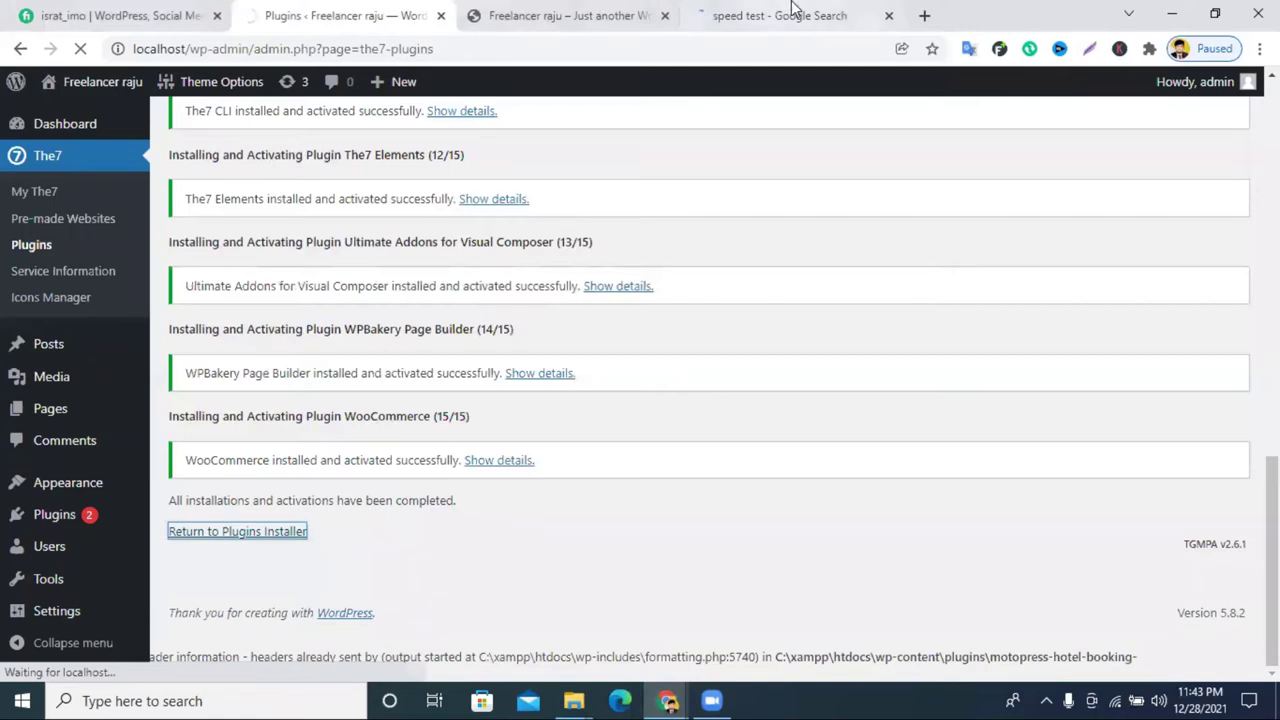
left_click(755, 14)
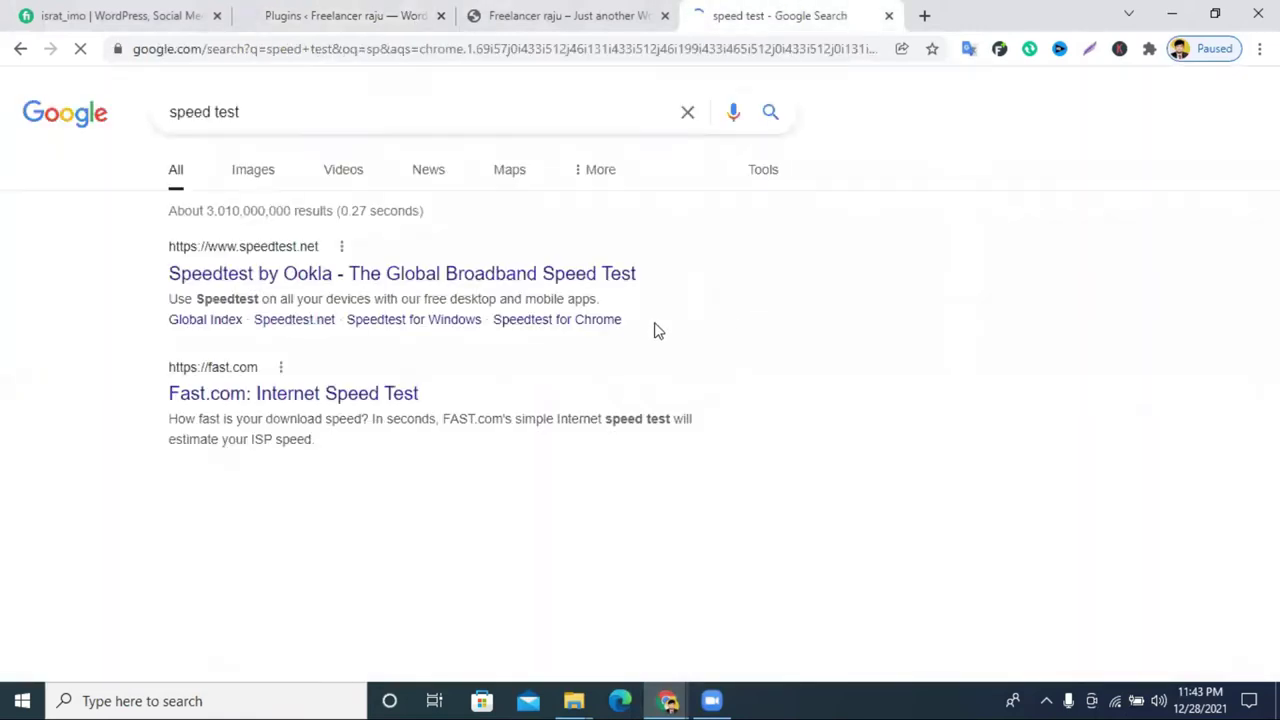
left_click(380, 375)
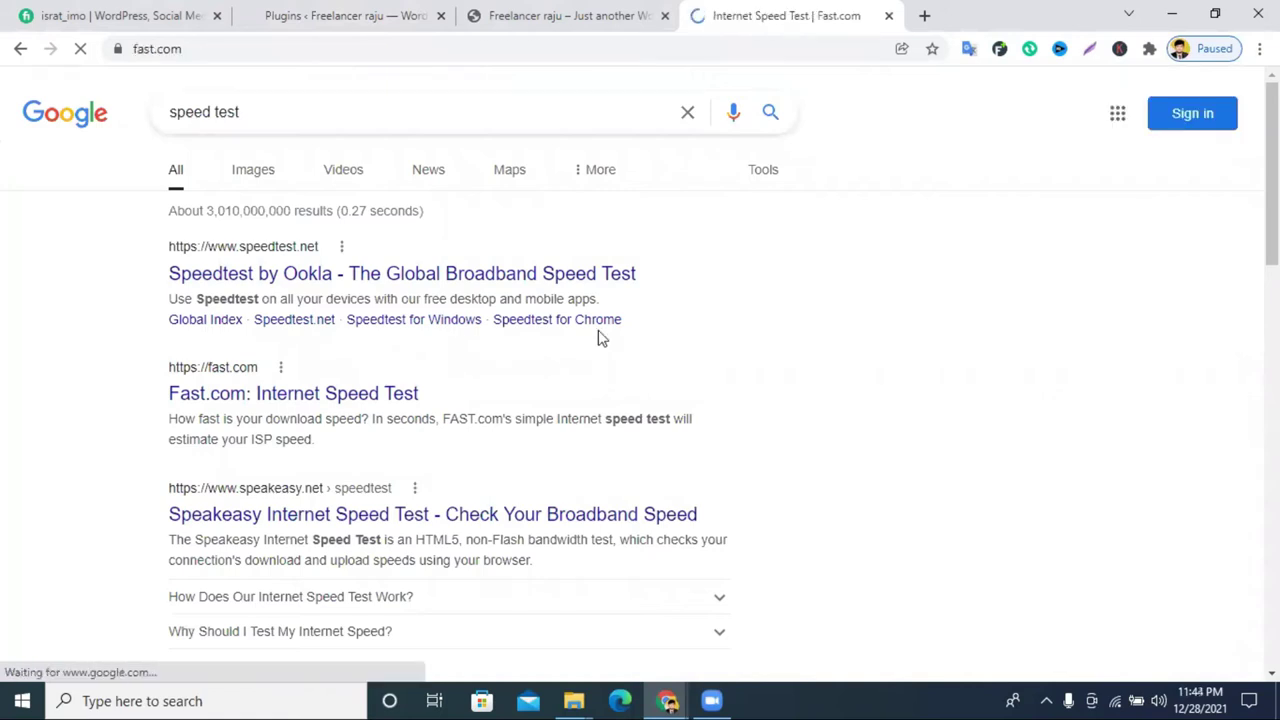
Step: Run the Fast.com internet speed test, close its tab and return to the plugin installation log
left_click(382, 15)
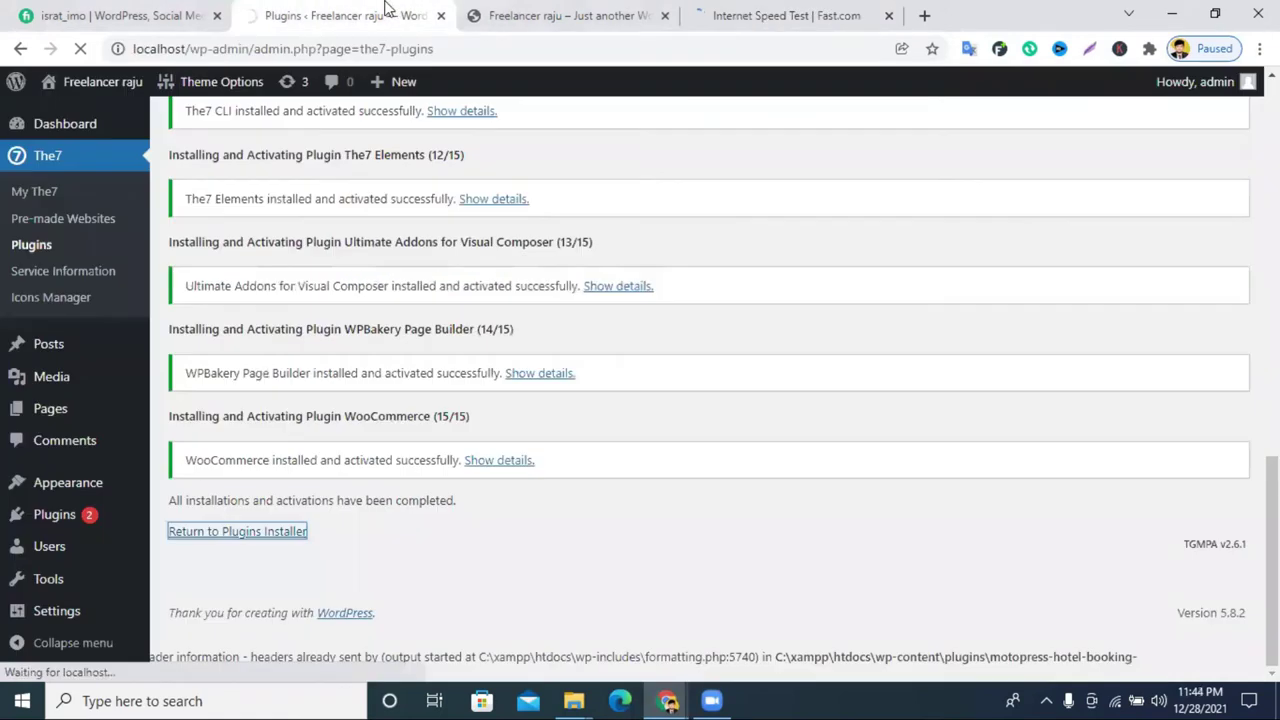
left_click(733, 10)
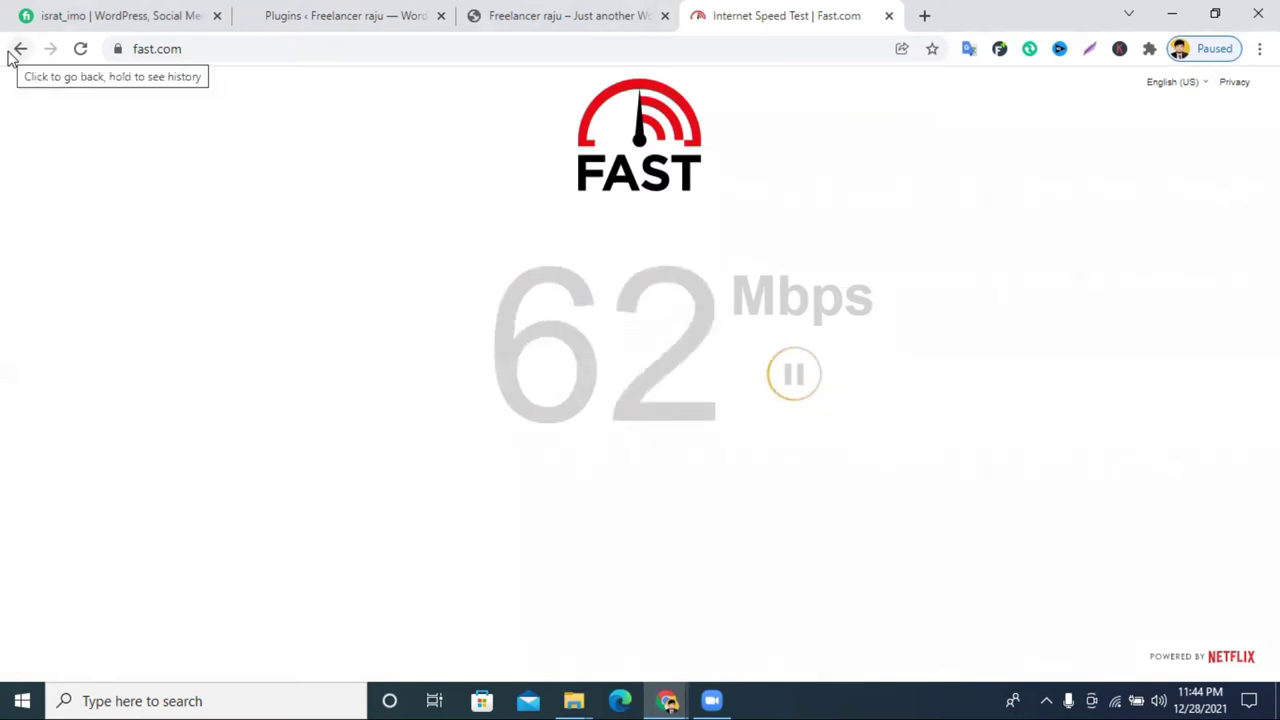
left_click(14, 52)
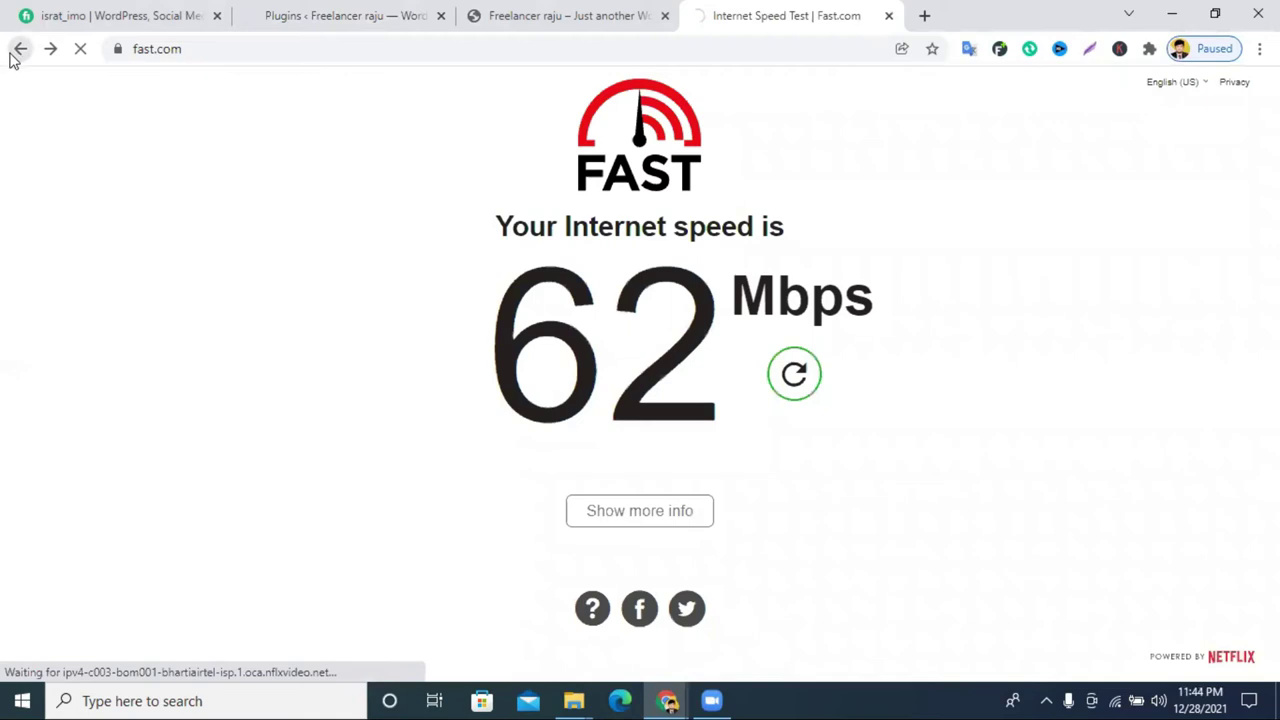
left_click(345, 16)
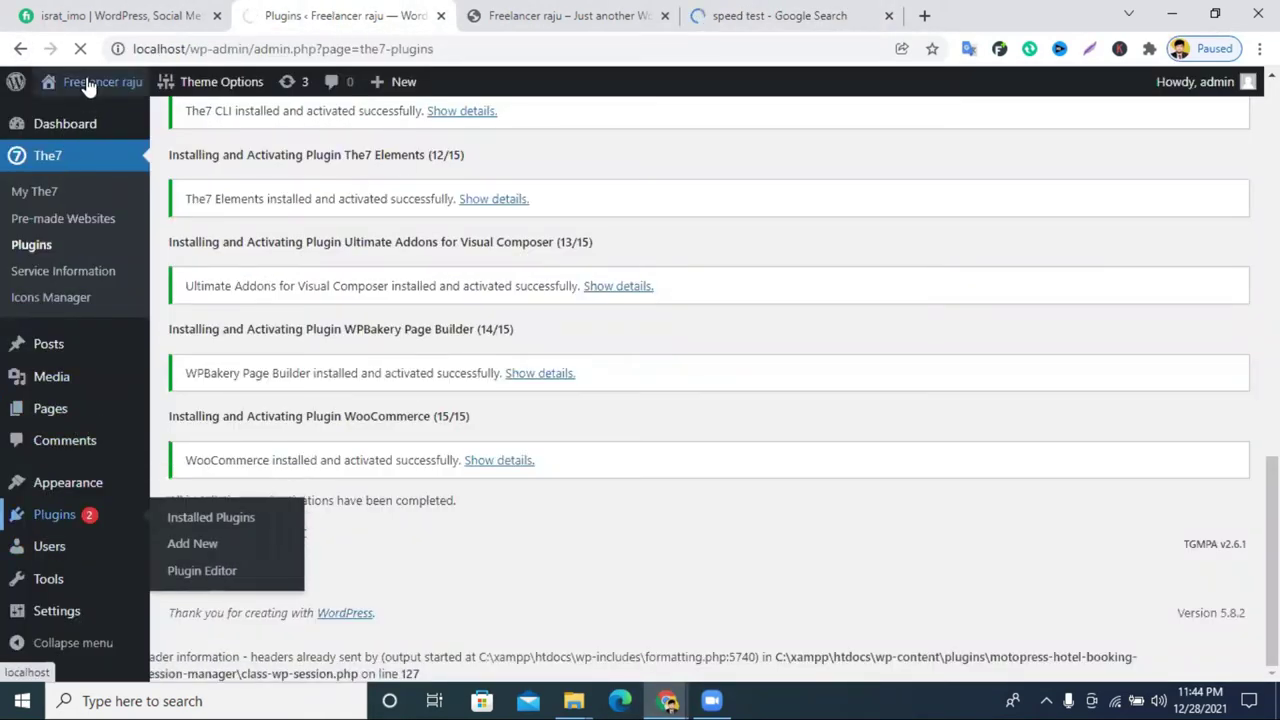
left_click(745, 14)
left_click(888, 16)
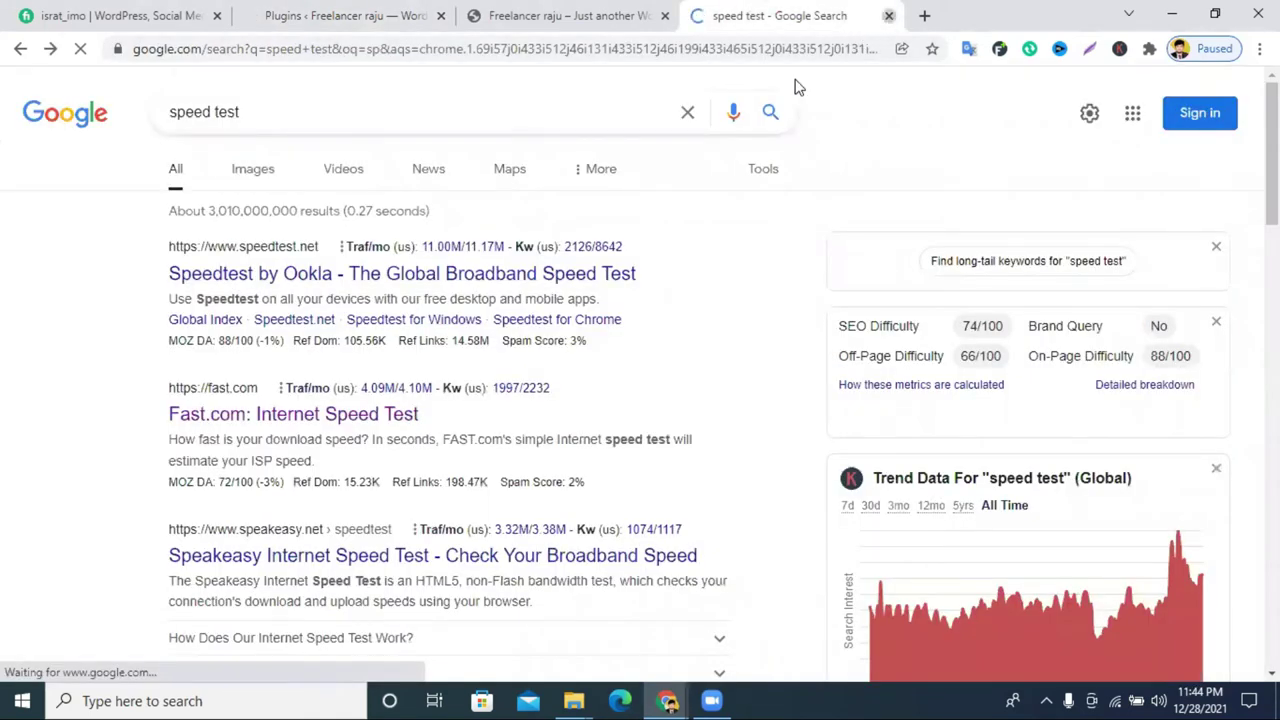
left_click(346, 12)
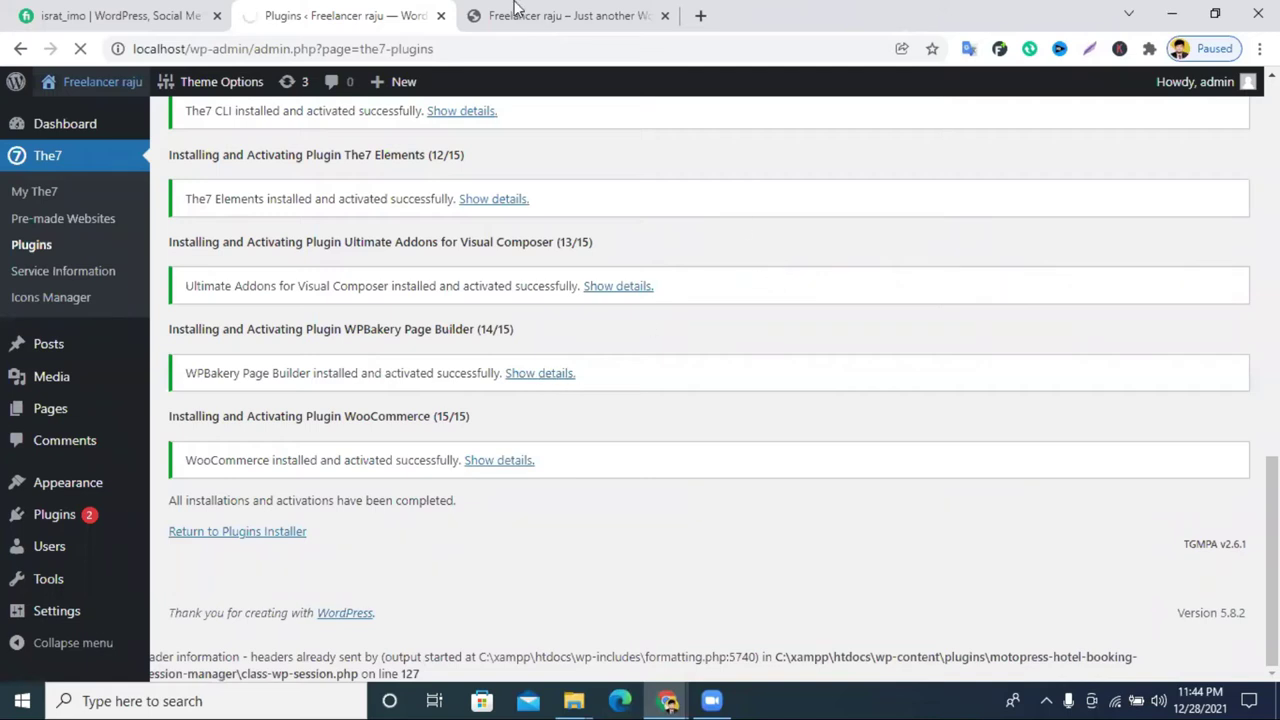
Step: Search for "speed test" again in a new tab and open the Speedtest by Ookla site
left_click(700, 15)
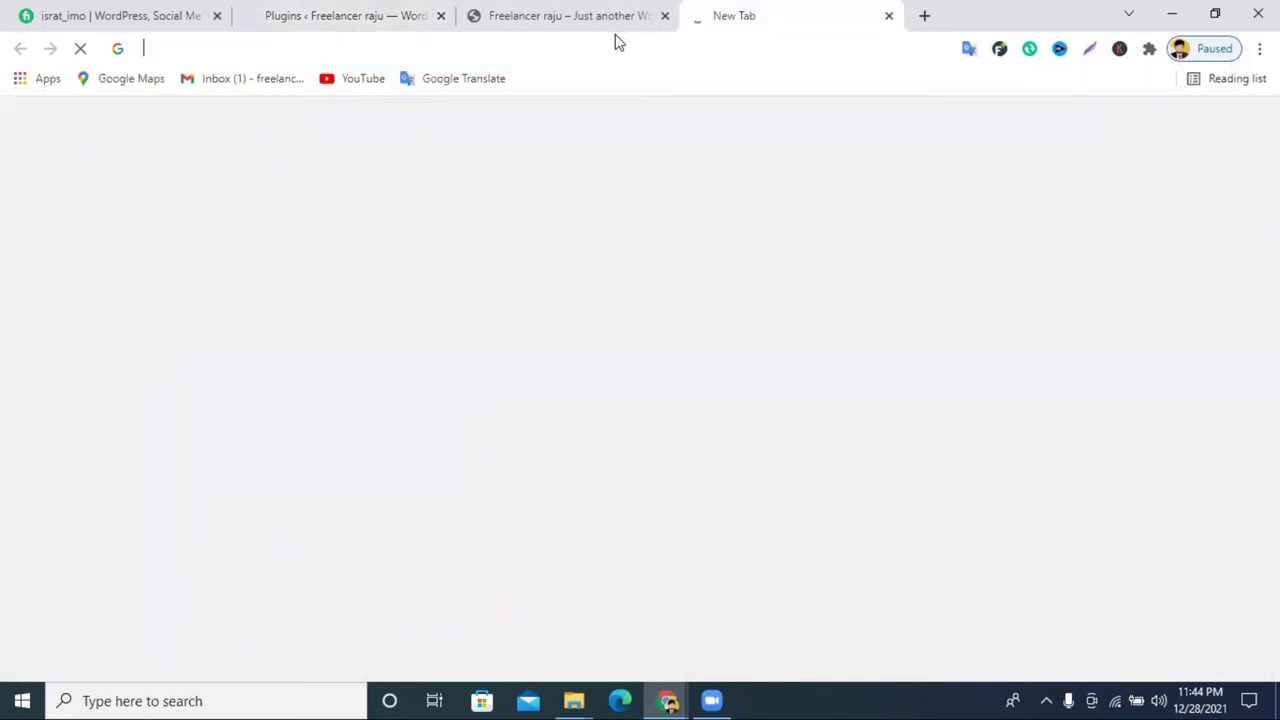
left_click(616, 43)
type("s")
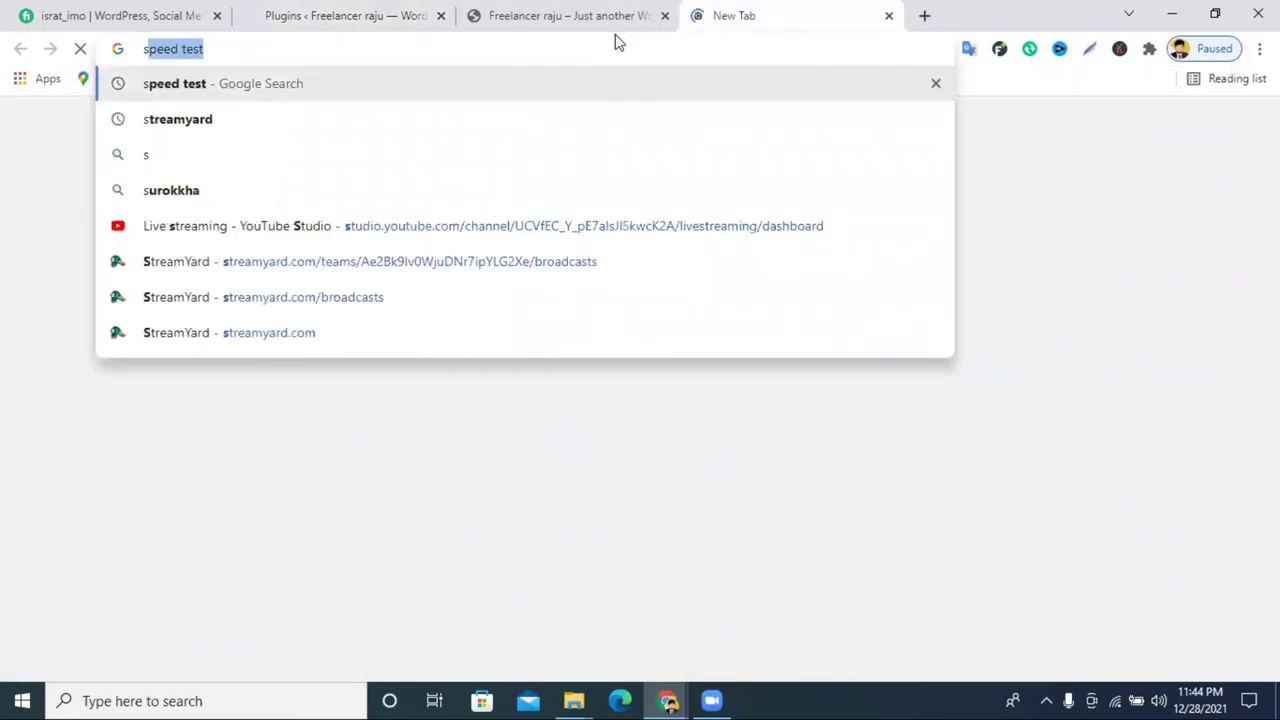
key("Return")
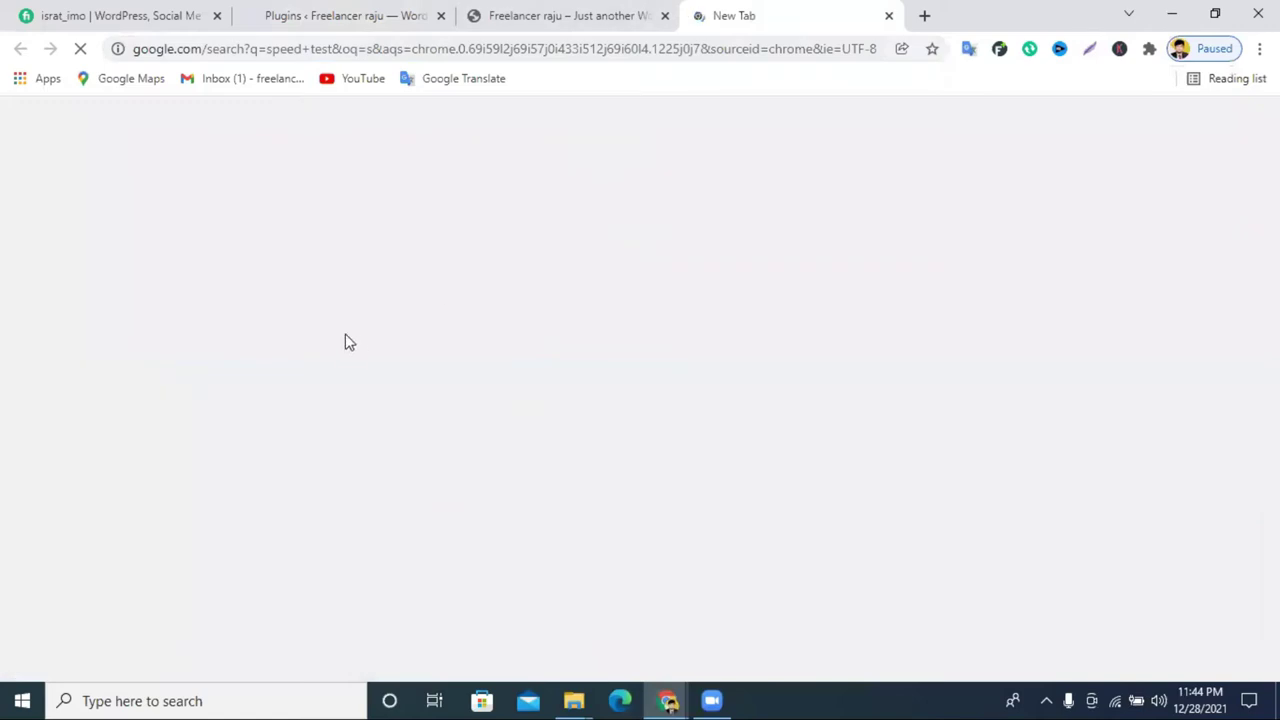
left_click(333, 8)
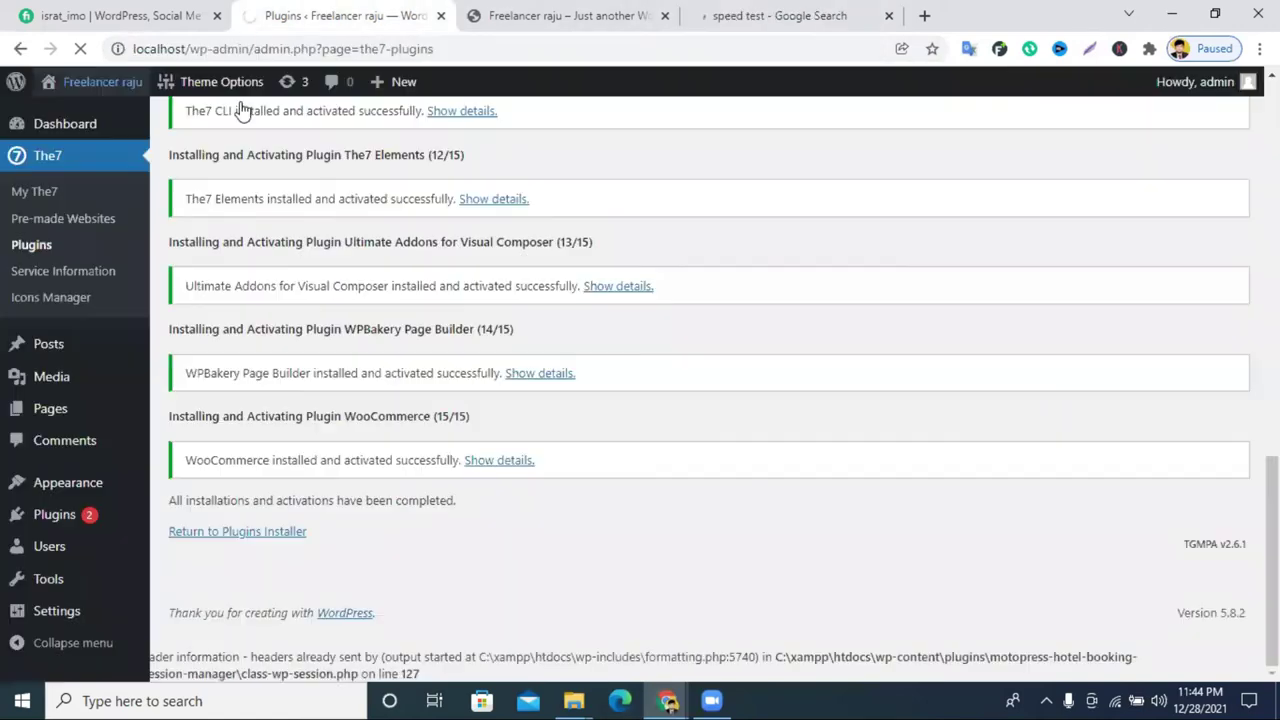
left_click(728, 12)
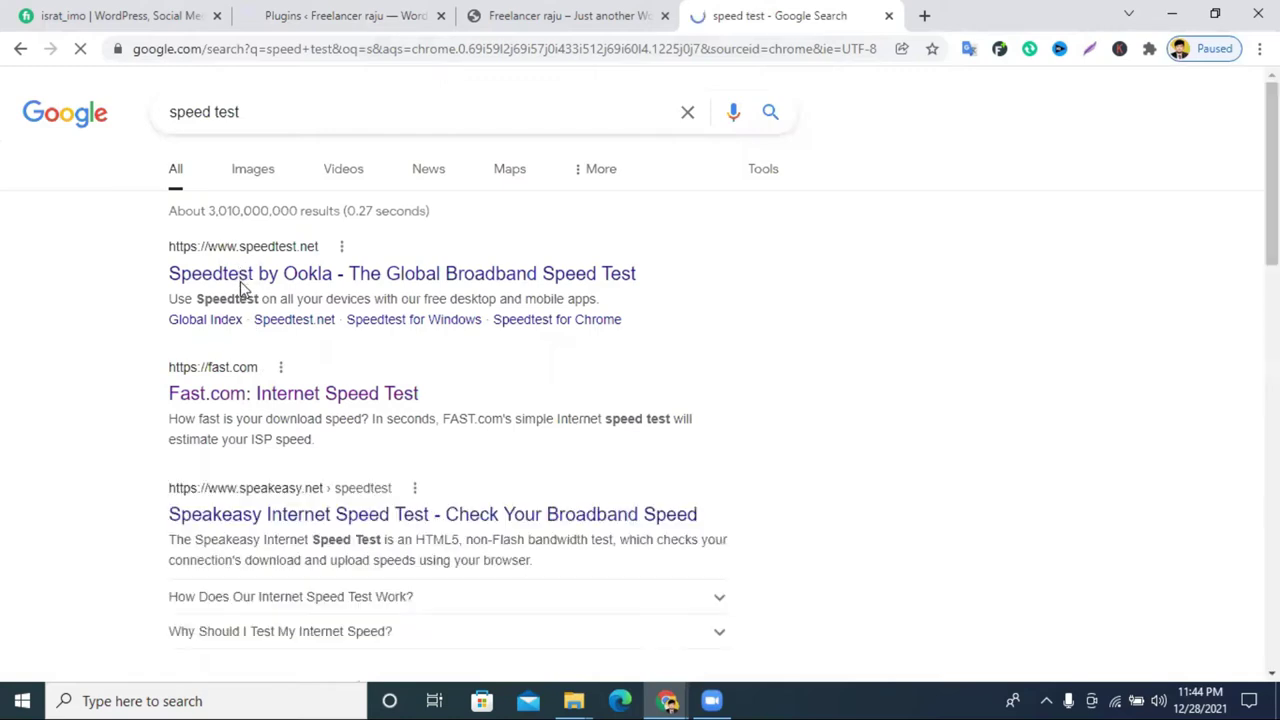
left_click(242, 281)
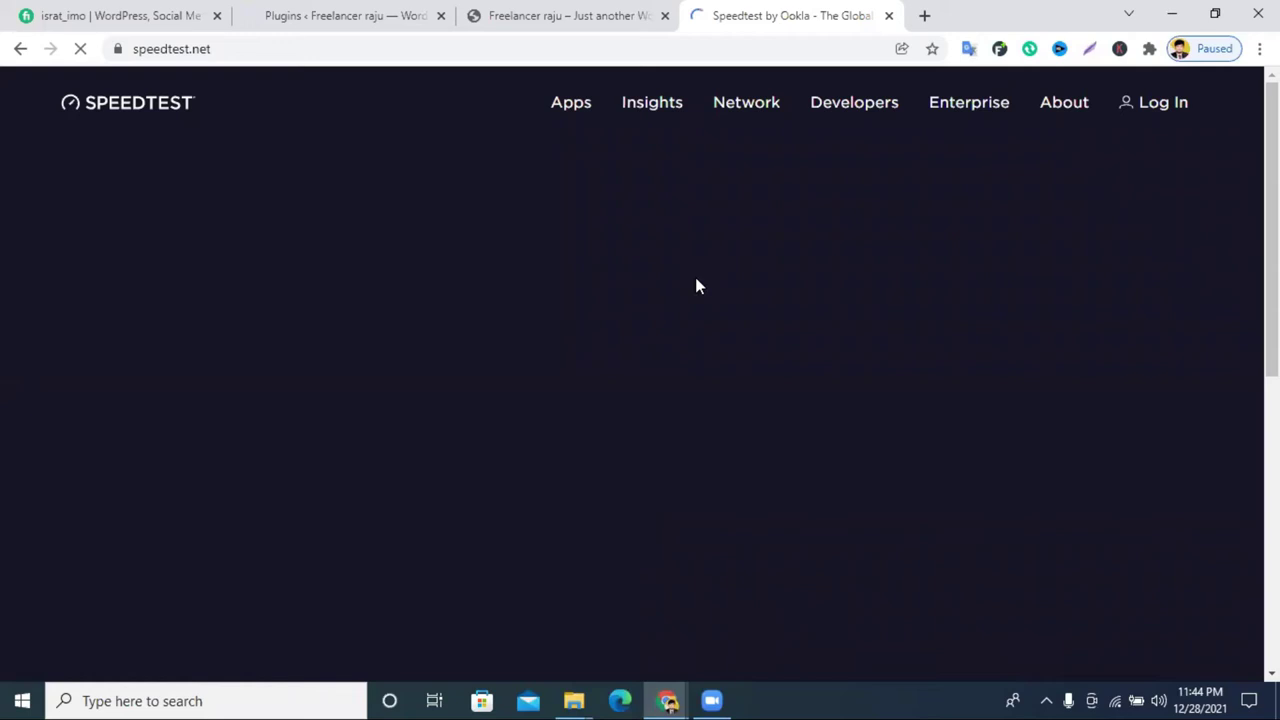
Step: Request the return to the plugins installer again and check whether the Speedtest page loads
left_click(200, 536)
left_click(766, 14)
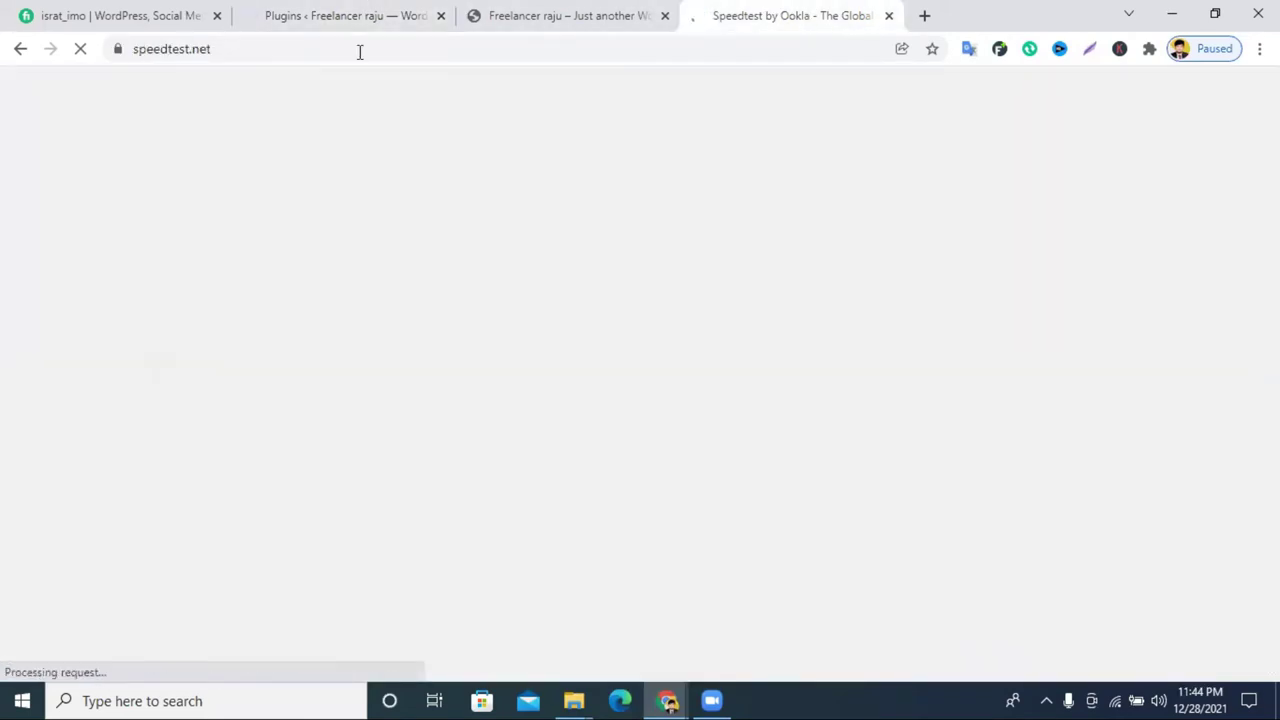
key("ctrl+2")
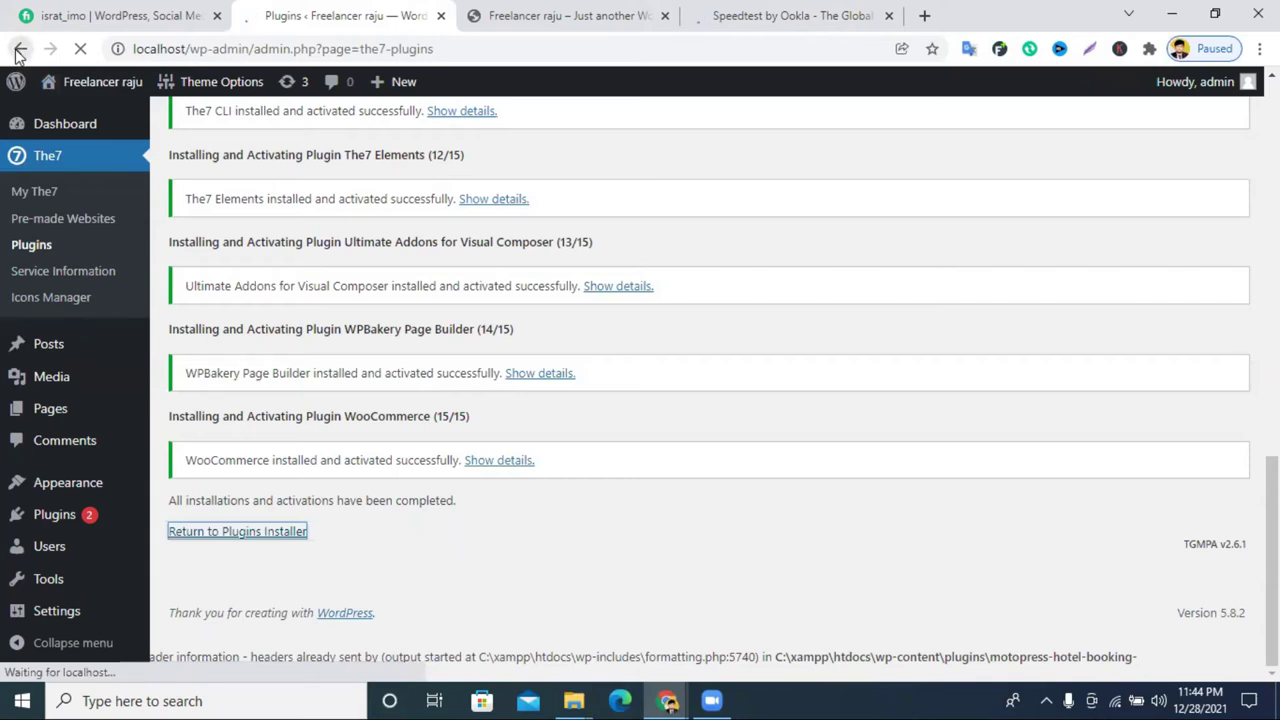
left_click(790, 18)
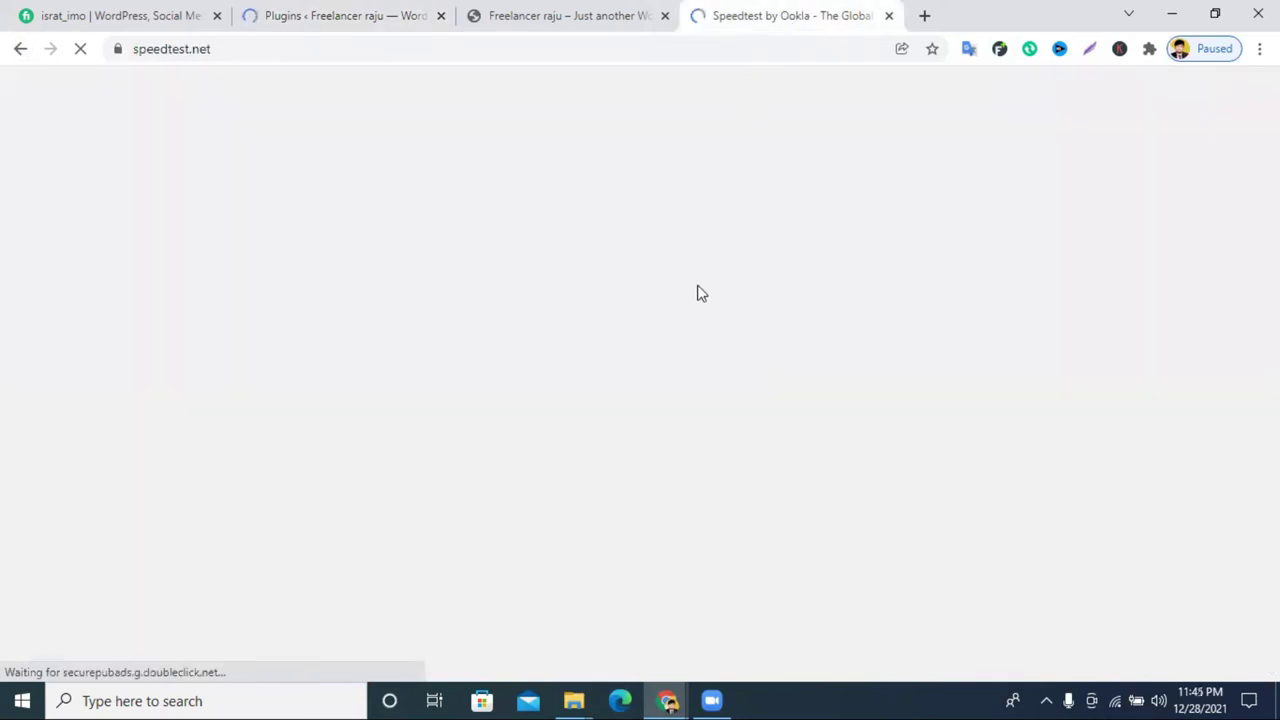
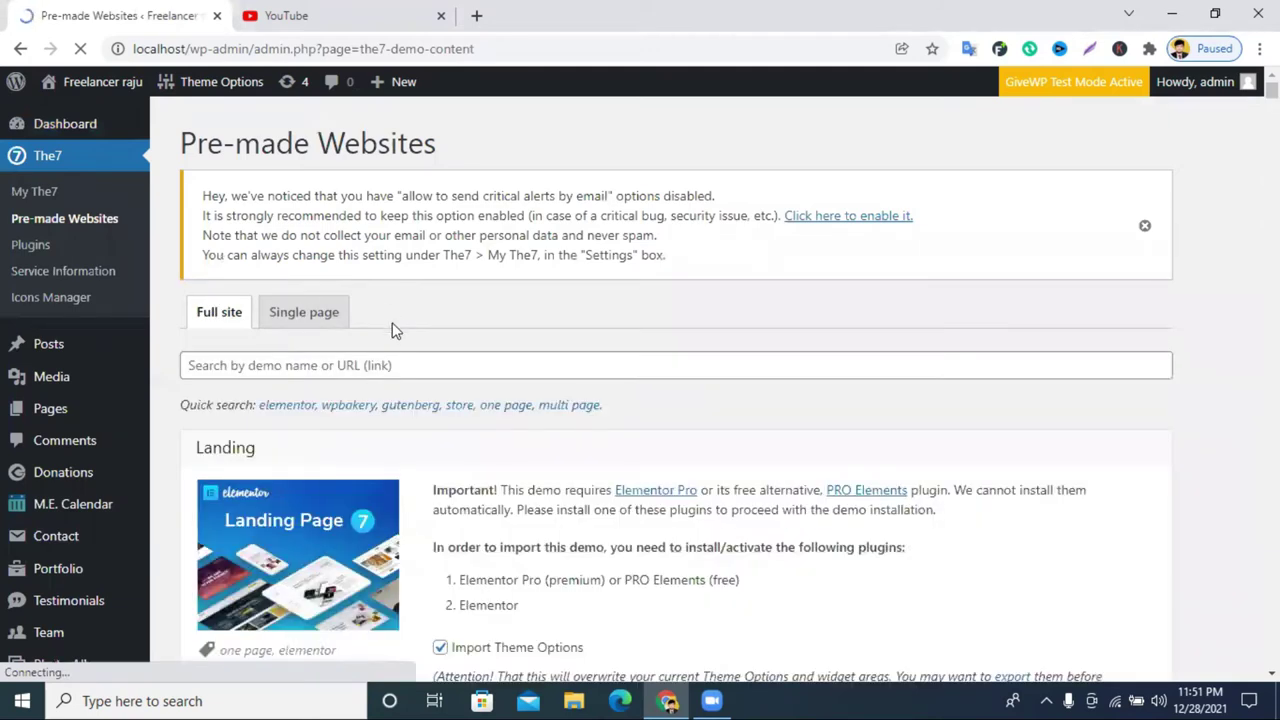
Step: Look through the full-site demos on The7's Pre-made Websites page, including their required plugins and import options
scroll(537, 320, "down", 3)
scroll(939, 392, "up", 1)
scroll(939, 395, "up", 2)
scroll(440, 405, "down", 3)
scroll(410, 364, "down", 1)
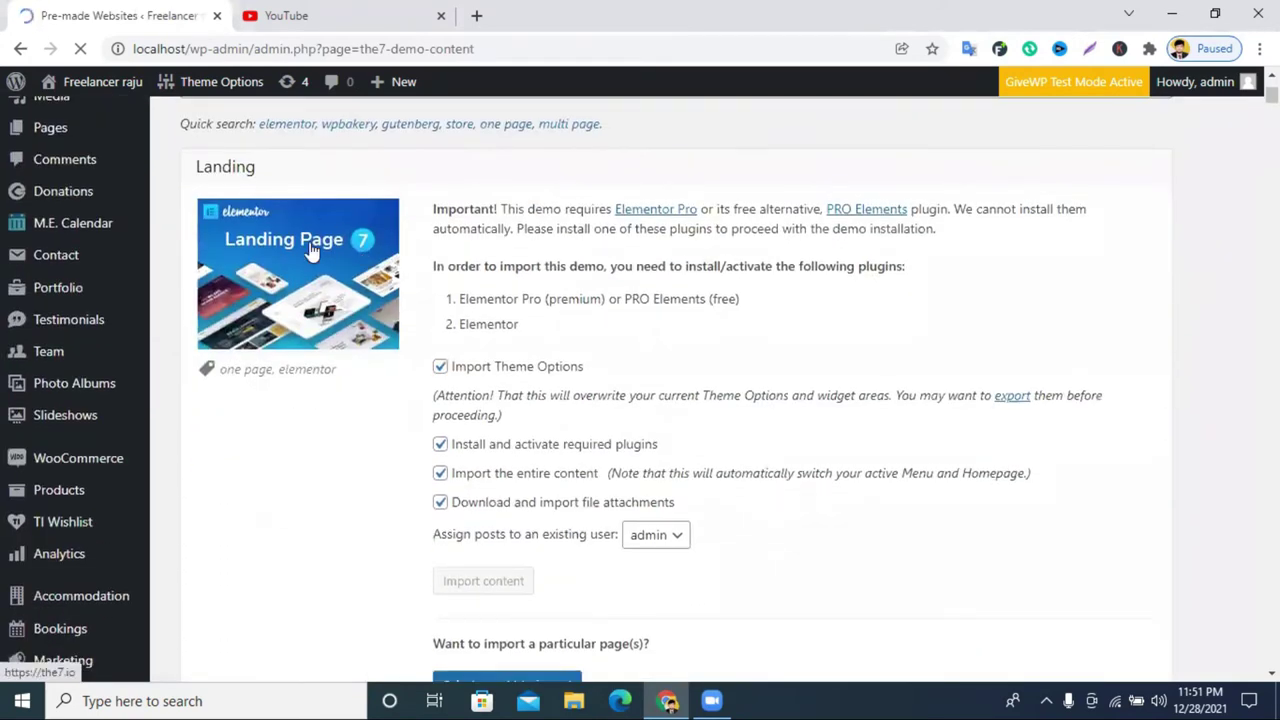
scroll(360, 290, "down", 4)
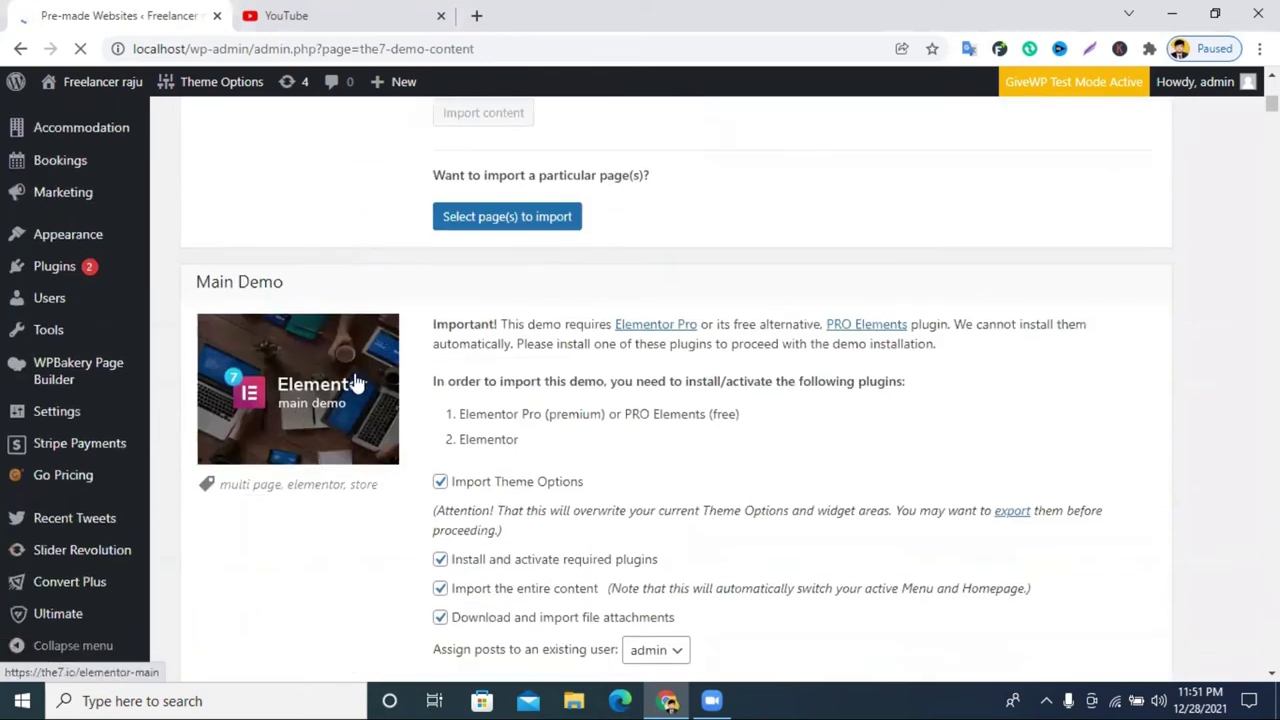
scroll(400, 350, "down", 3)
scroll(585, 440, "up", 1)
scroll(585, 440, "up", 1)
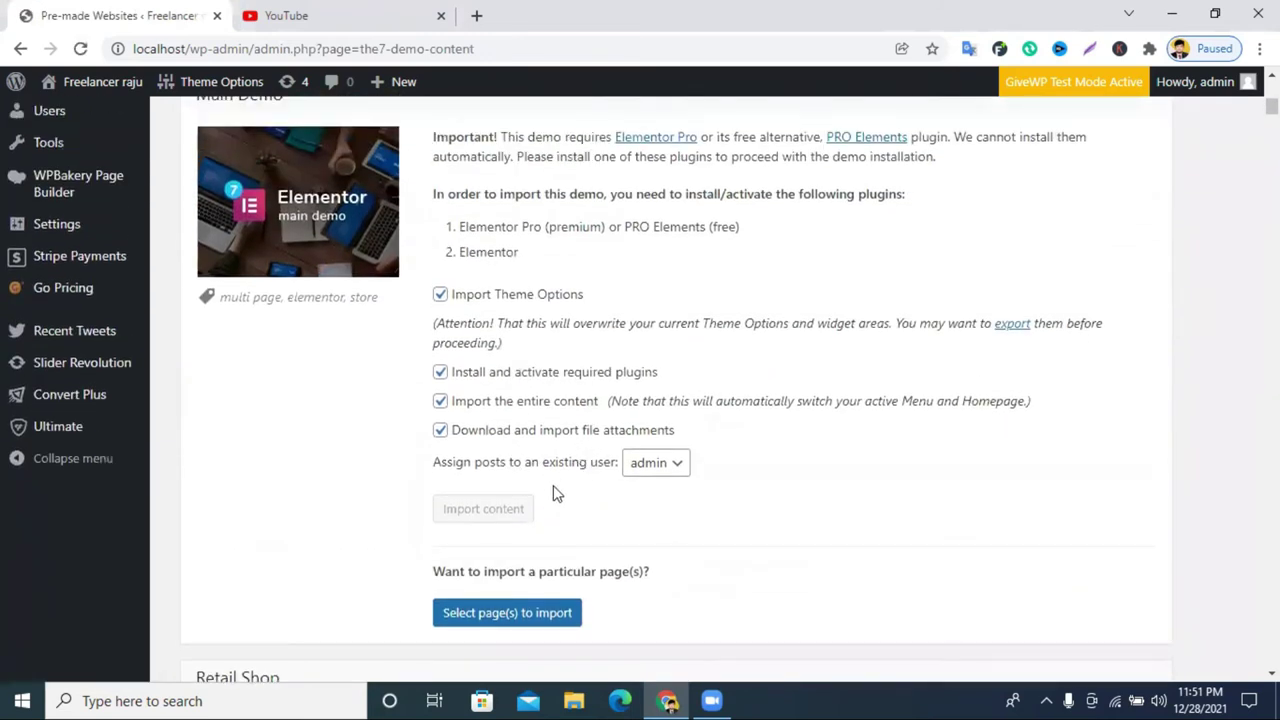
scroll(507, 515, "down", 3)
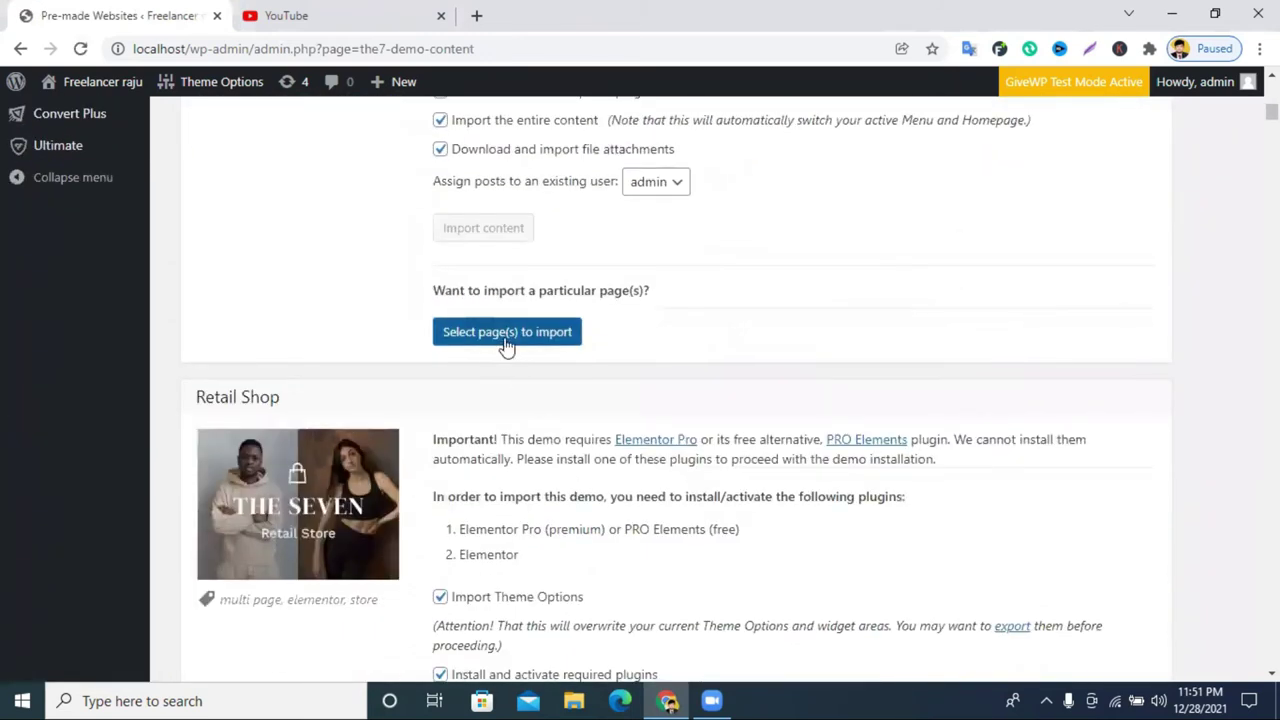
scroll(517, 349, "down", 4)
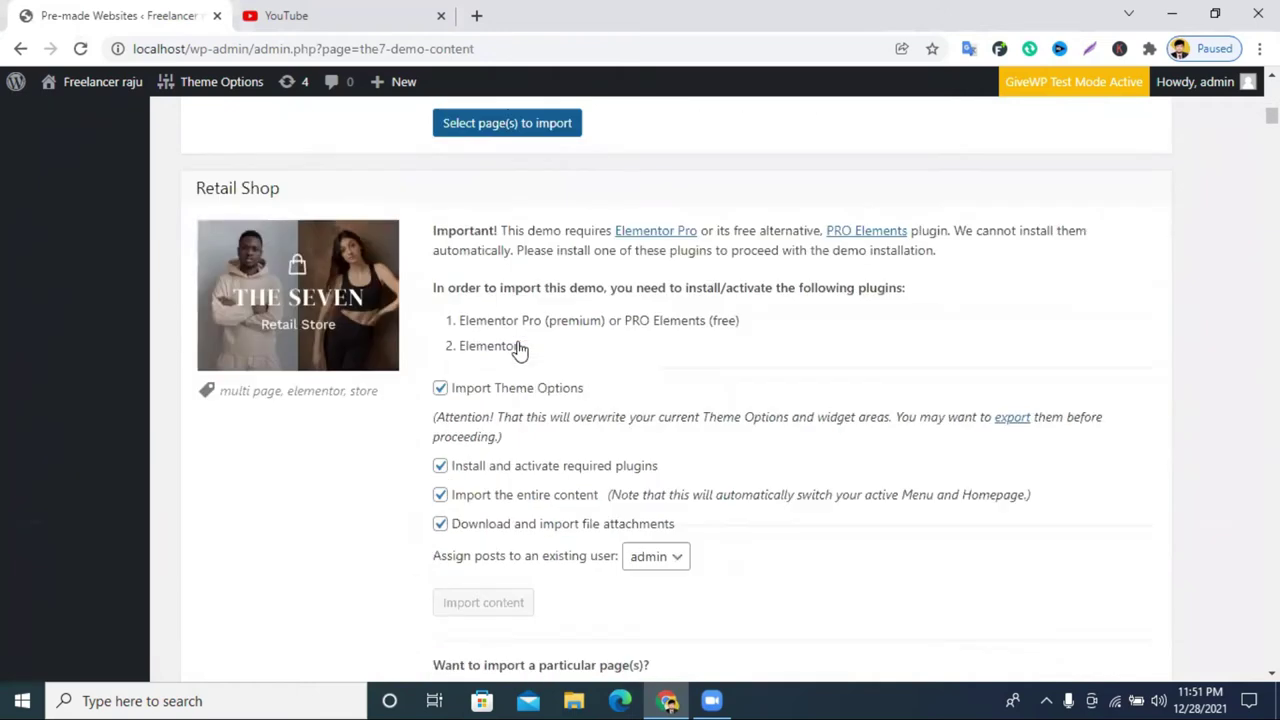
scroll(533, 513, "down", 8)
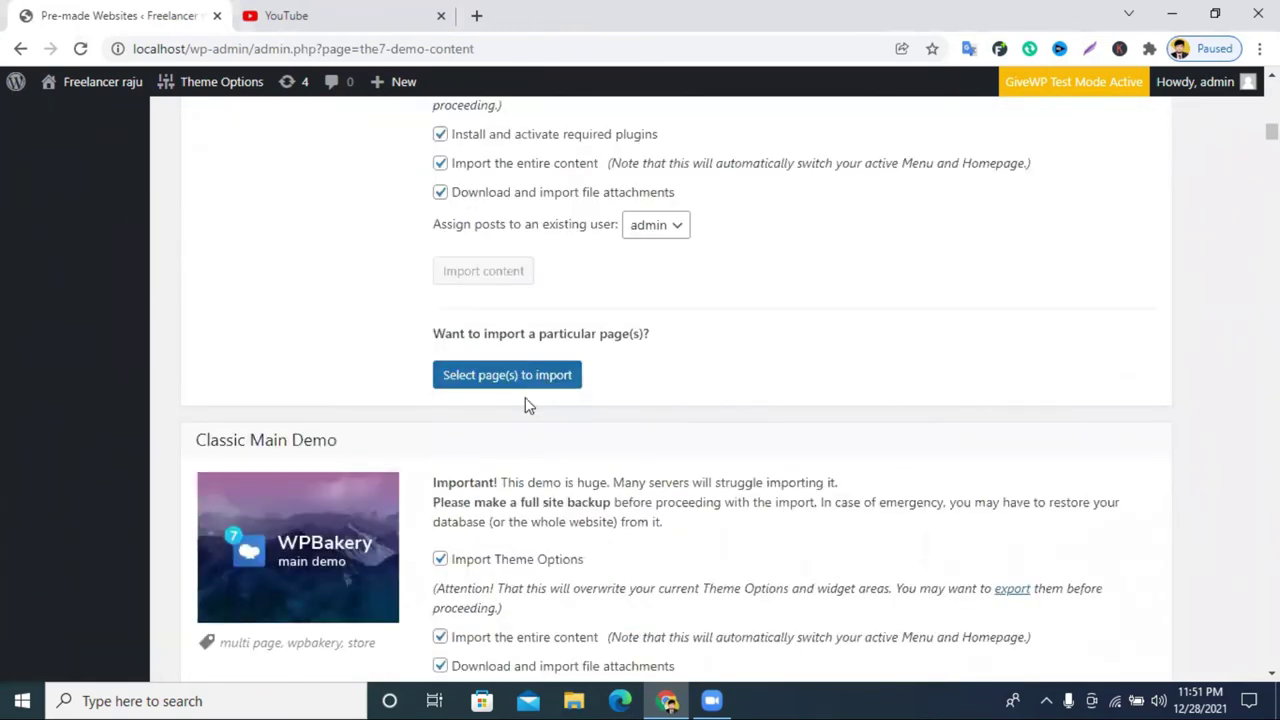
scroll(529, 402, "down", 6)
scroll(569, 380, "up", 3)
scroll(591, 323, "down", 20)
scroll(605, 326, "down", 11)
scroll(610, 318, "down", 20)
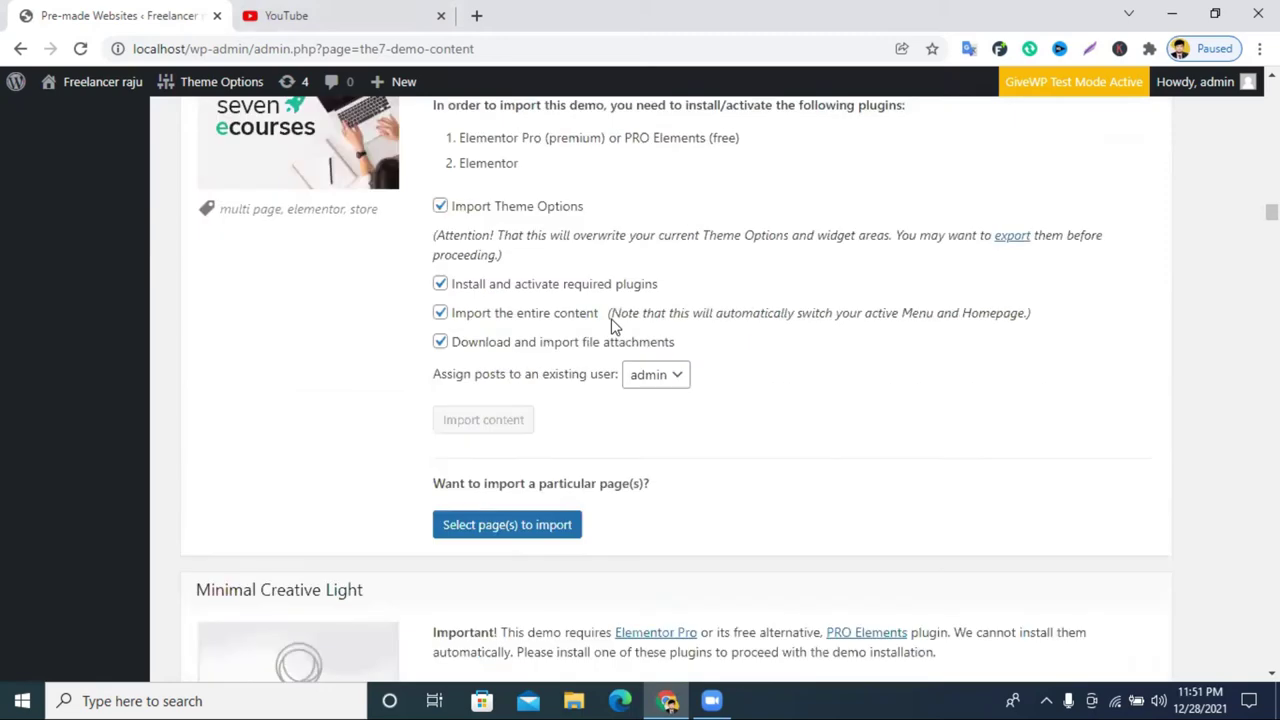
Step: Browse further full-site demos, including Online Courses and Seven Logistics, and return to the Landing demo
scroll(613, 325, "down", 16)
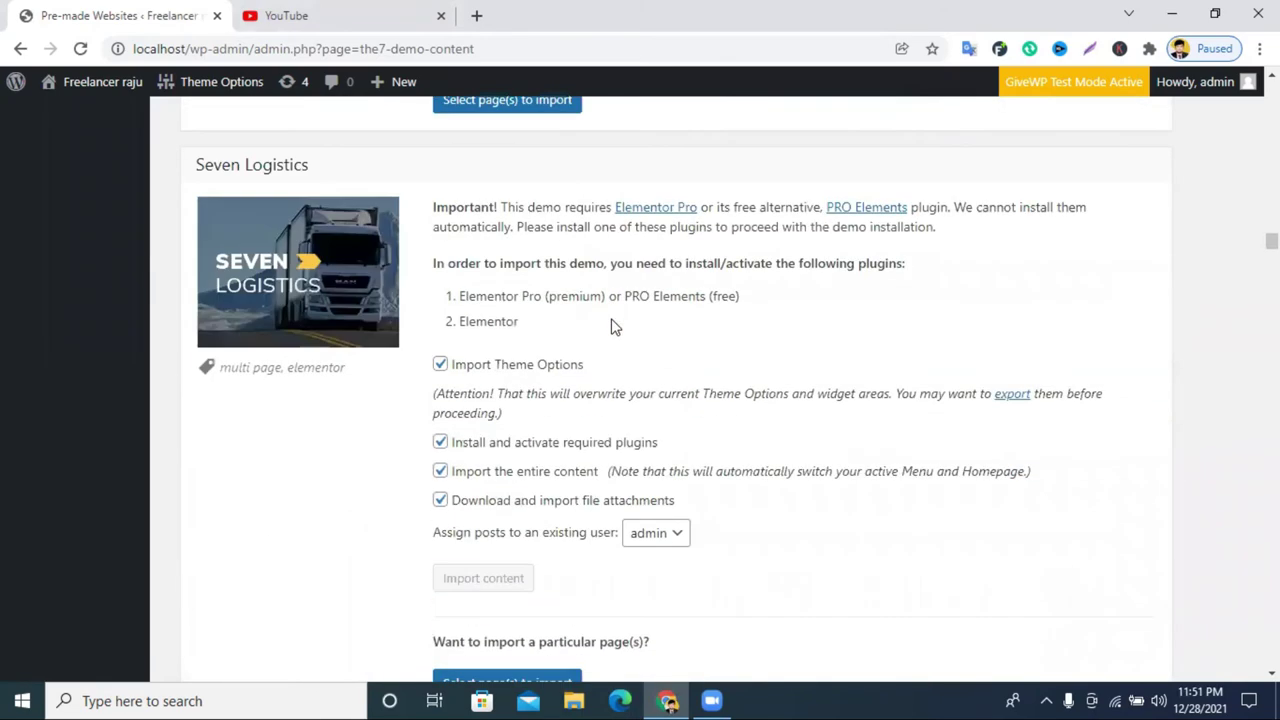
scroll(615, 324, "down", 20)
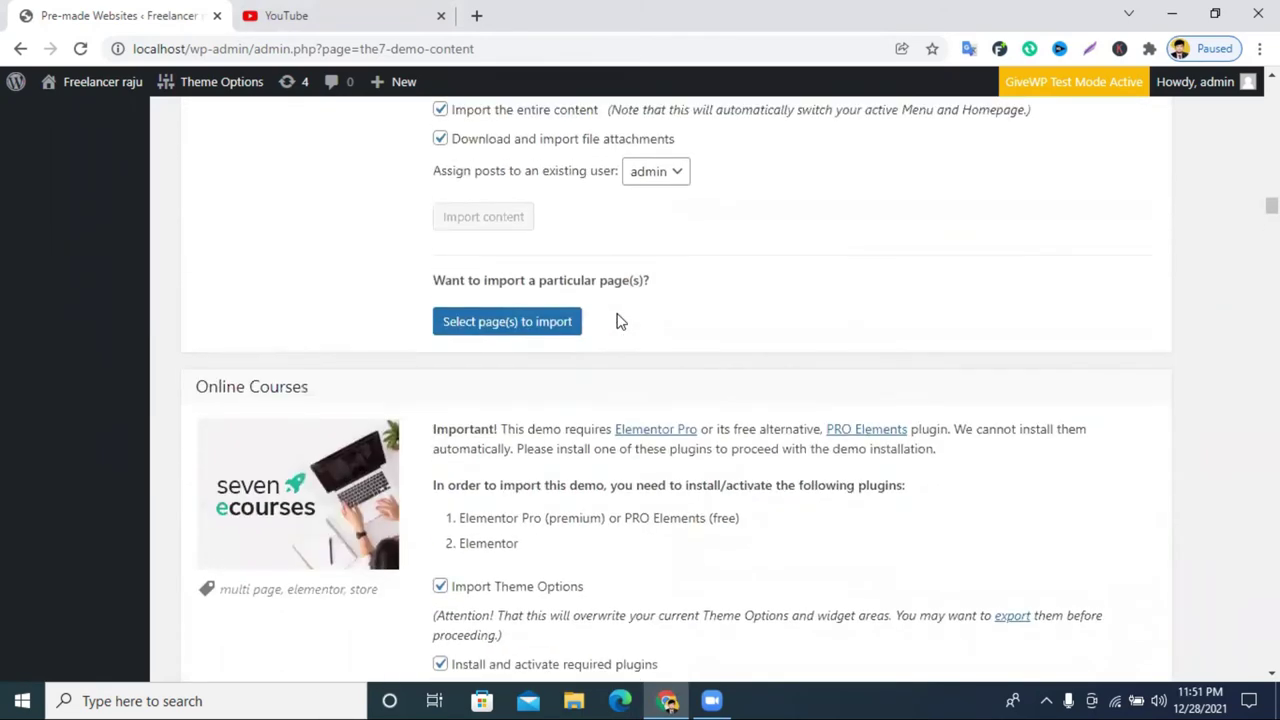
scroll(617, 321, "down", 20)
scroll(617, 325, "up", 11)
scroll(617, 325, "up", 9)
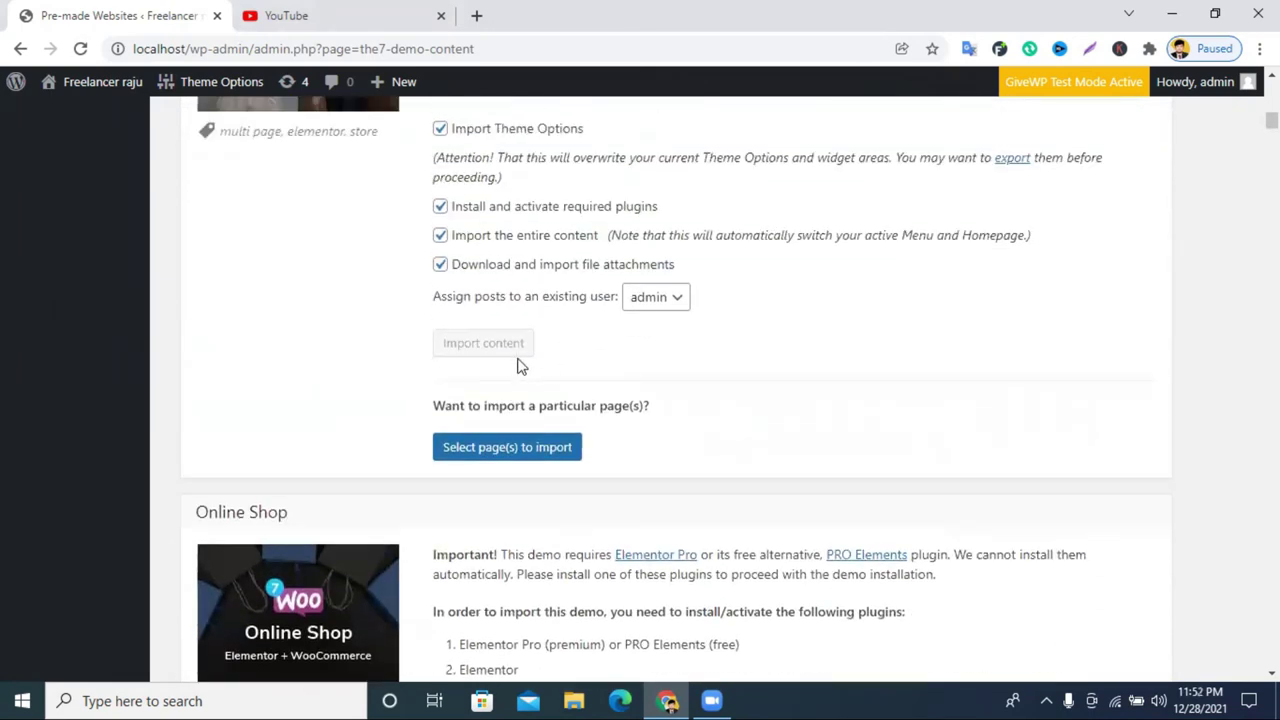
scroll(520, 366, "up", 1)
scroll(491, 503, "up", 12)
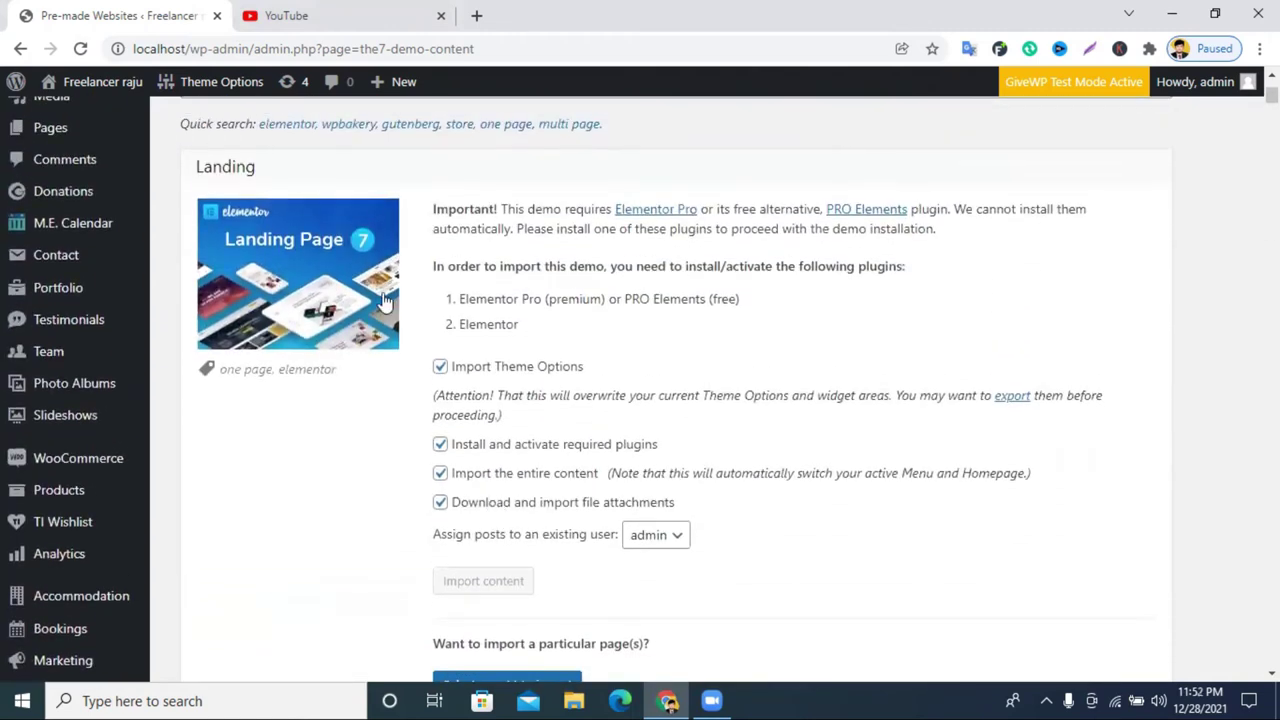
Step: Load the list of individual pages that can be imported from the Landing demo
scroll(500, 490, "down", 3)
left_click(494, 403)
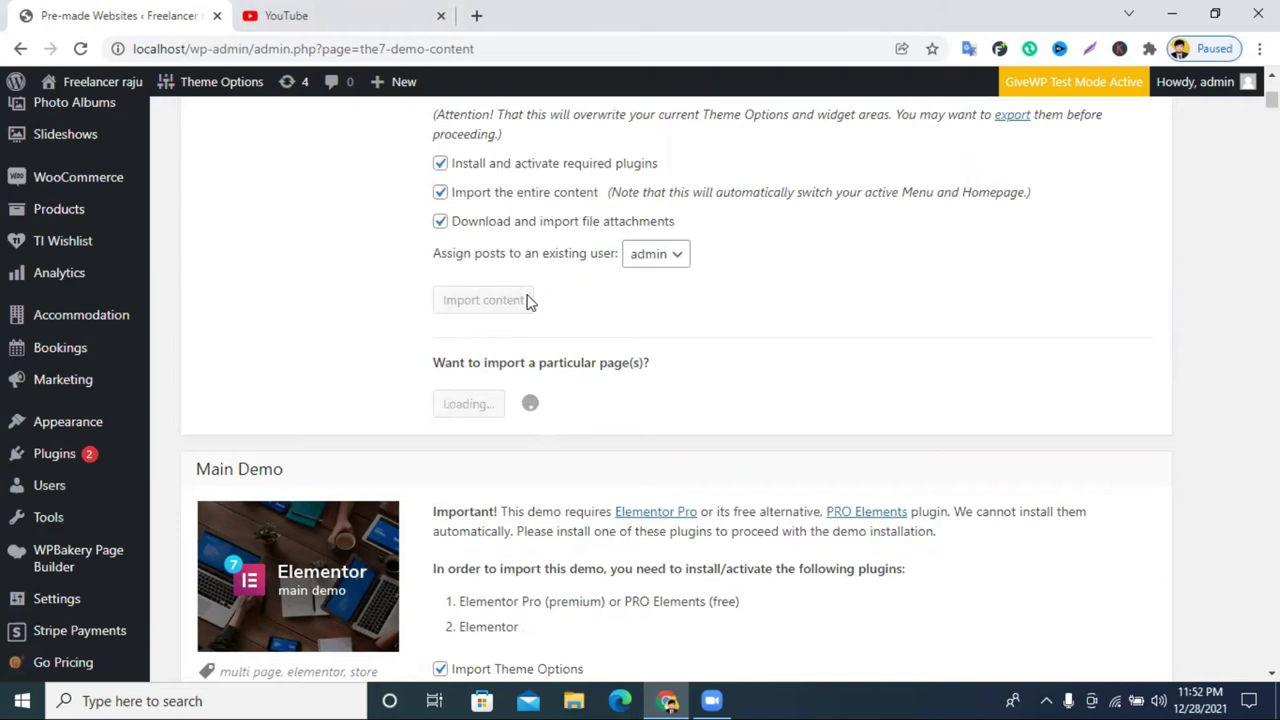
scroll(550, 298, "up", 3)
scroll(577, 316, "up", 1)
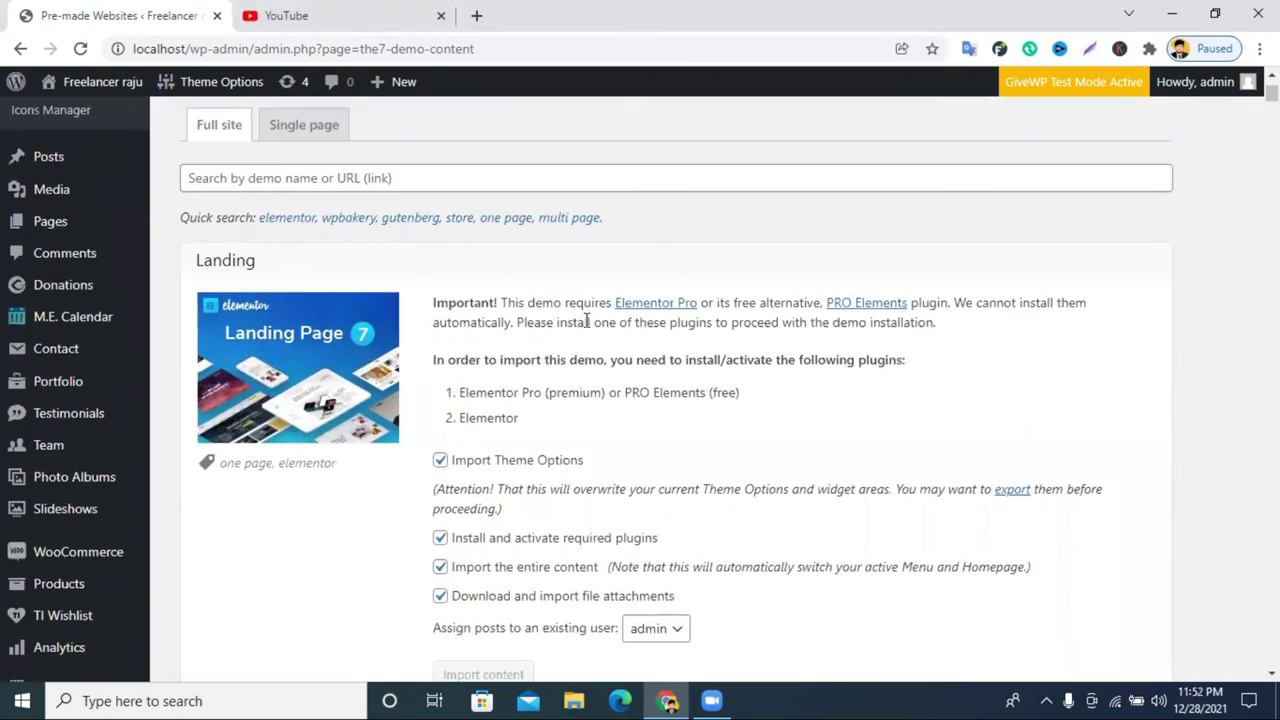
left_click(305, 130)
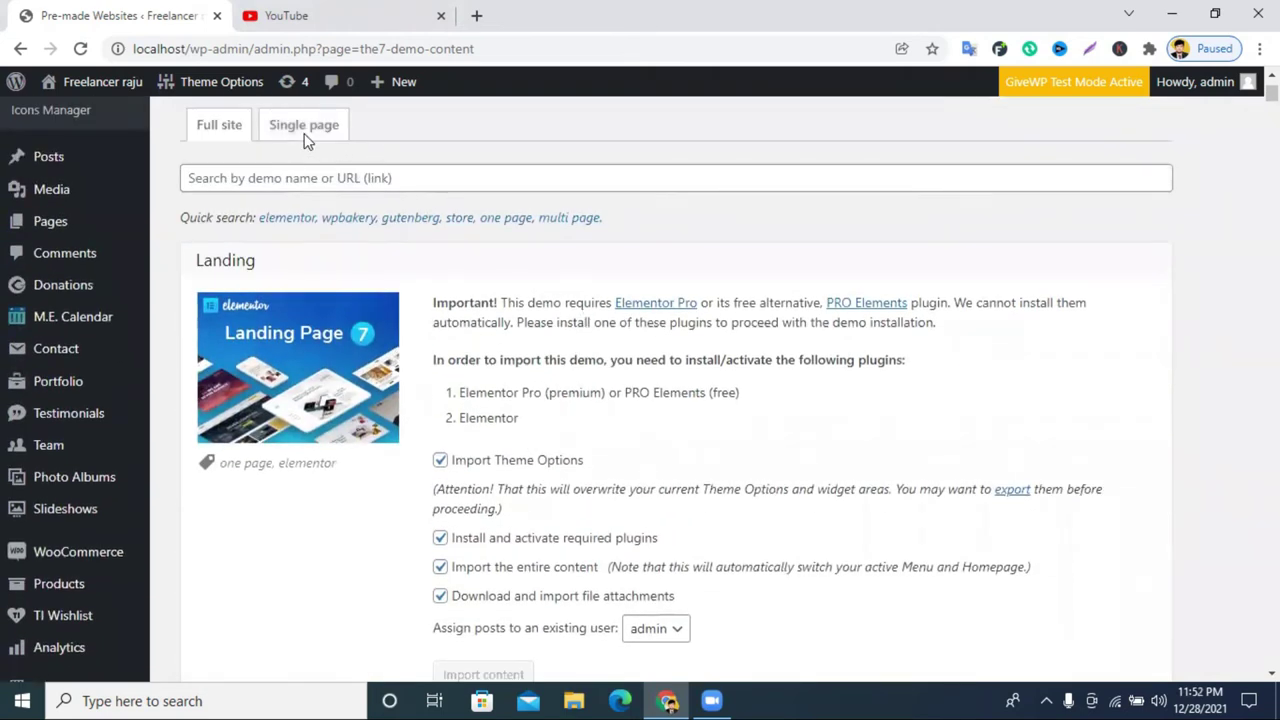
left_click(238, 133)
scroll(490, 260, "down", 5)
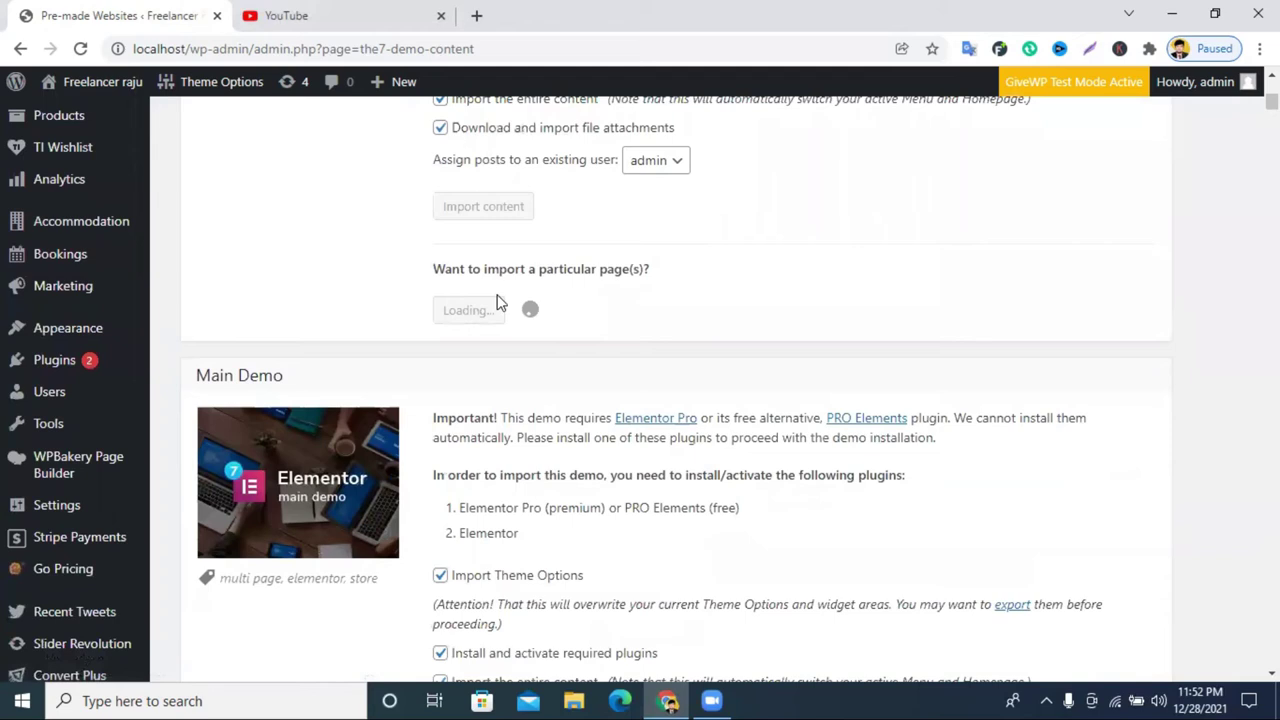
Step: Import the dt_portfolio post "The7: Coming Soon Simple" from the Landing demo
left_click(594, 307)
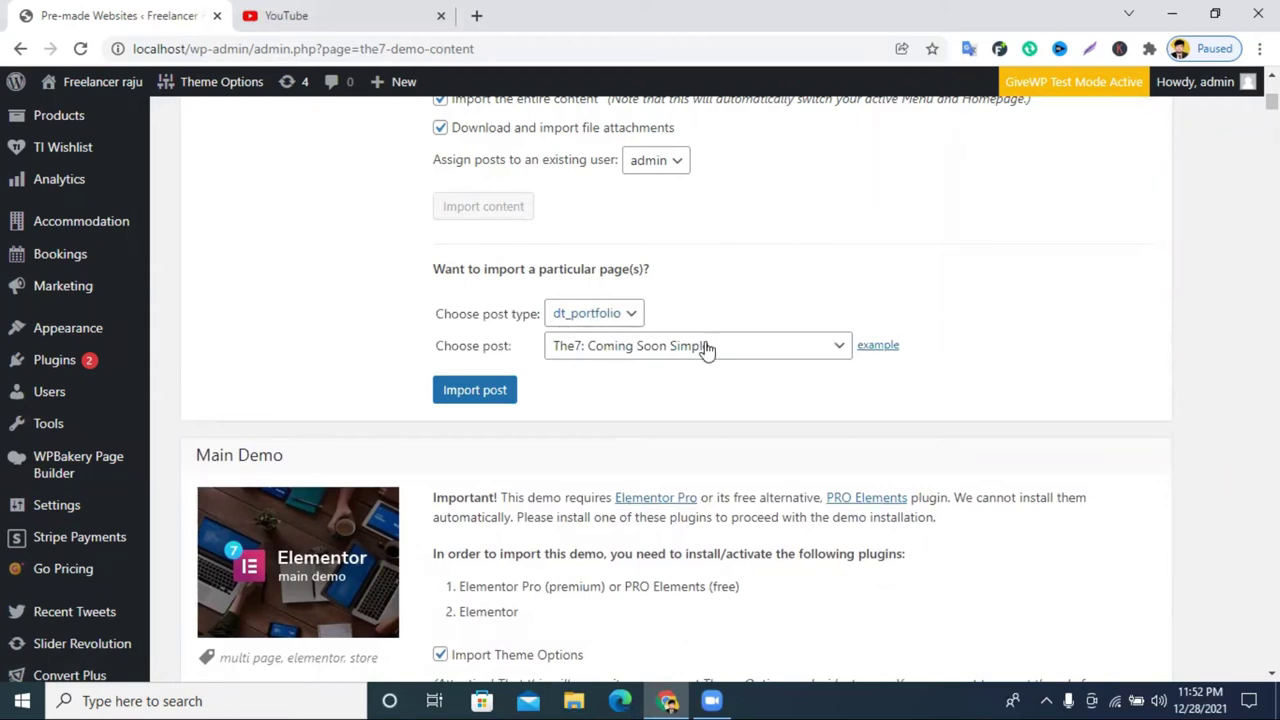
scroll(714, 394, "up", 4)
scroll(717, 396, "down", 3)
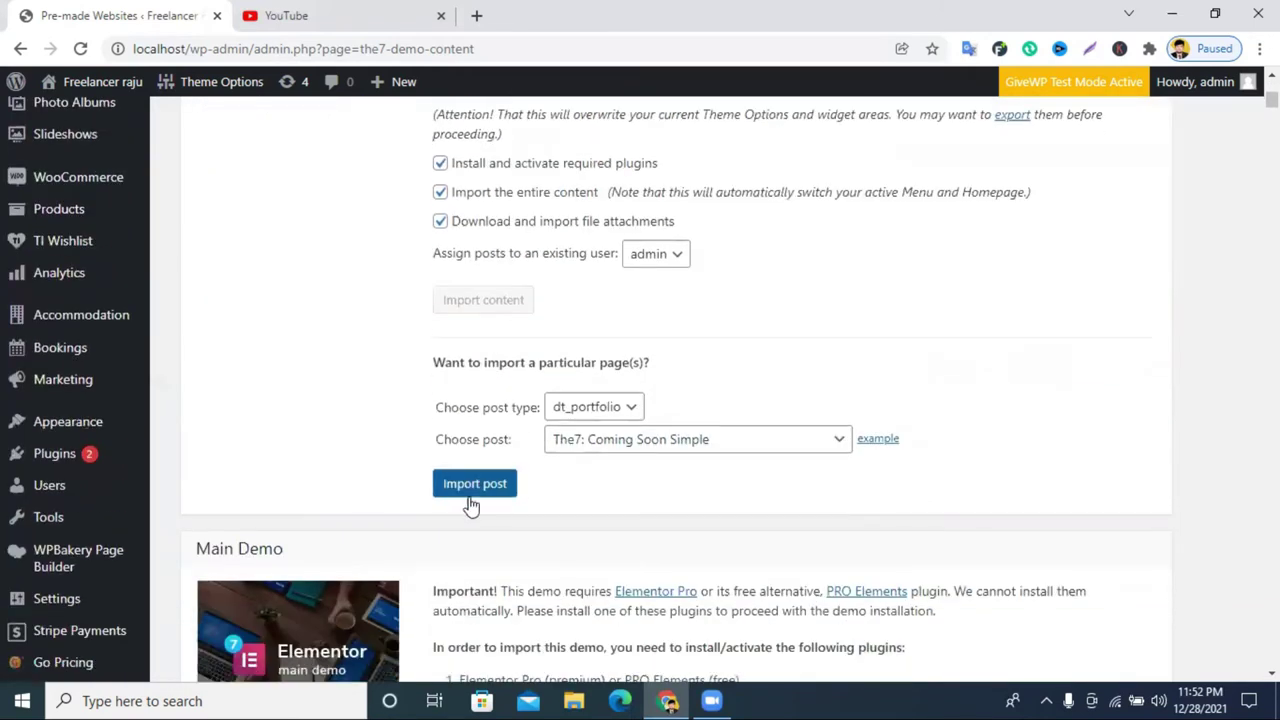
left_click(469, 489)
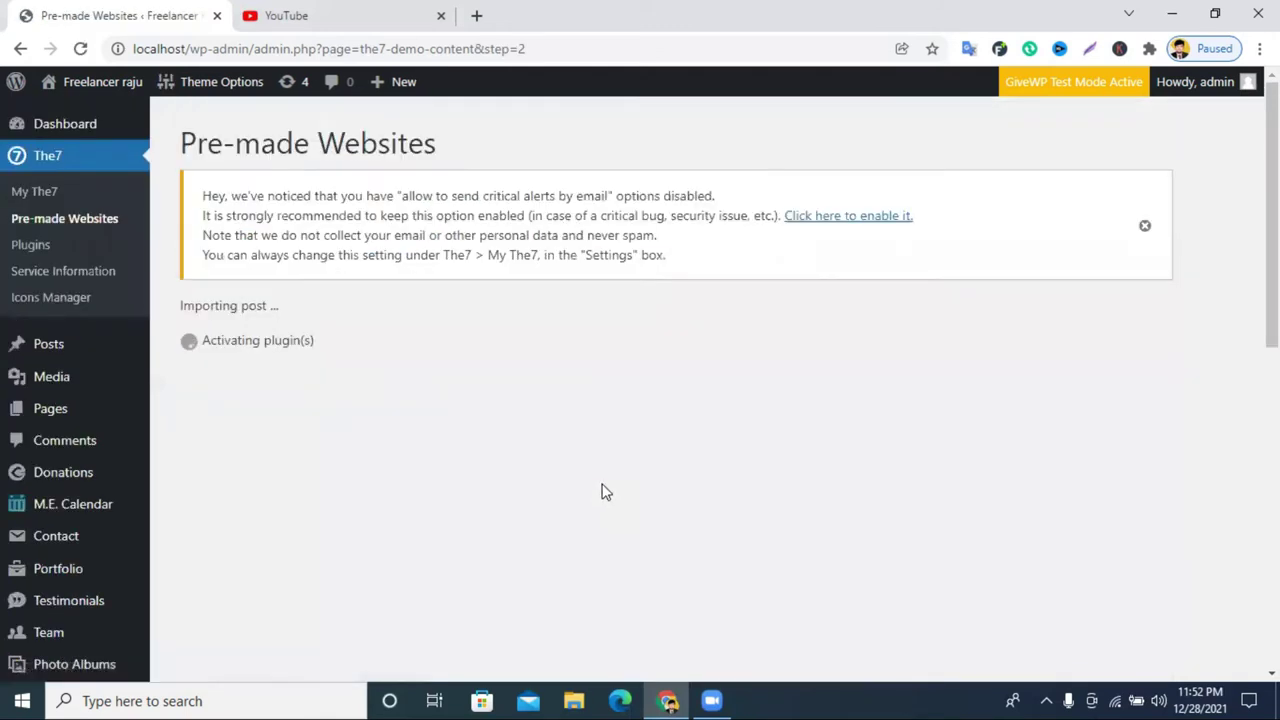
Step: Open the site's front end in a new browser tab and switch to it
mouse_move(68, 84)
right_click(68, 110)
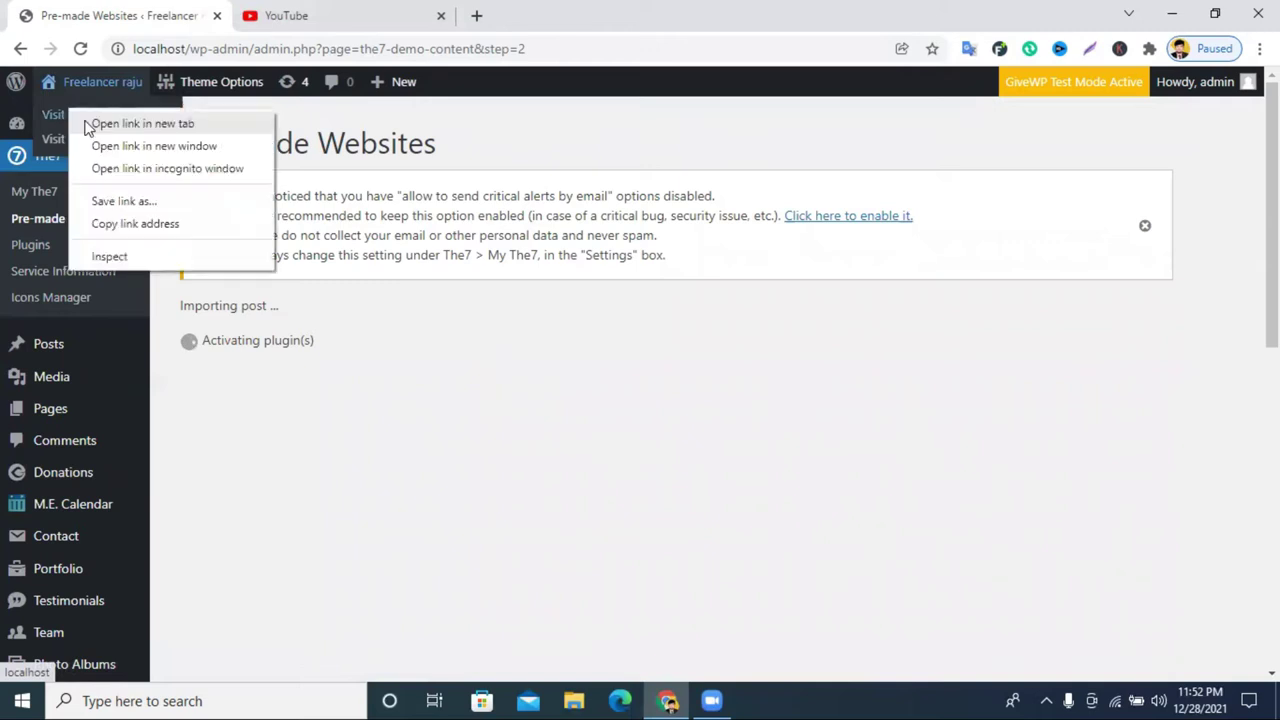
left_click(125, 123)
left_click(342, 16)
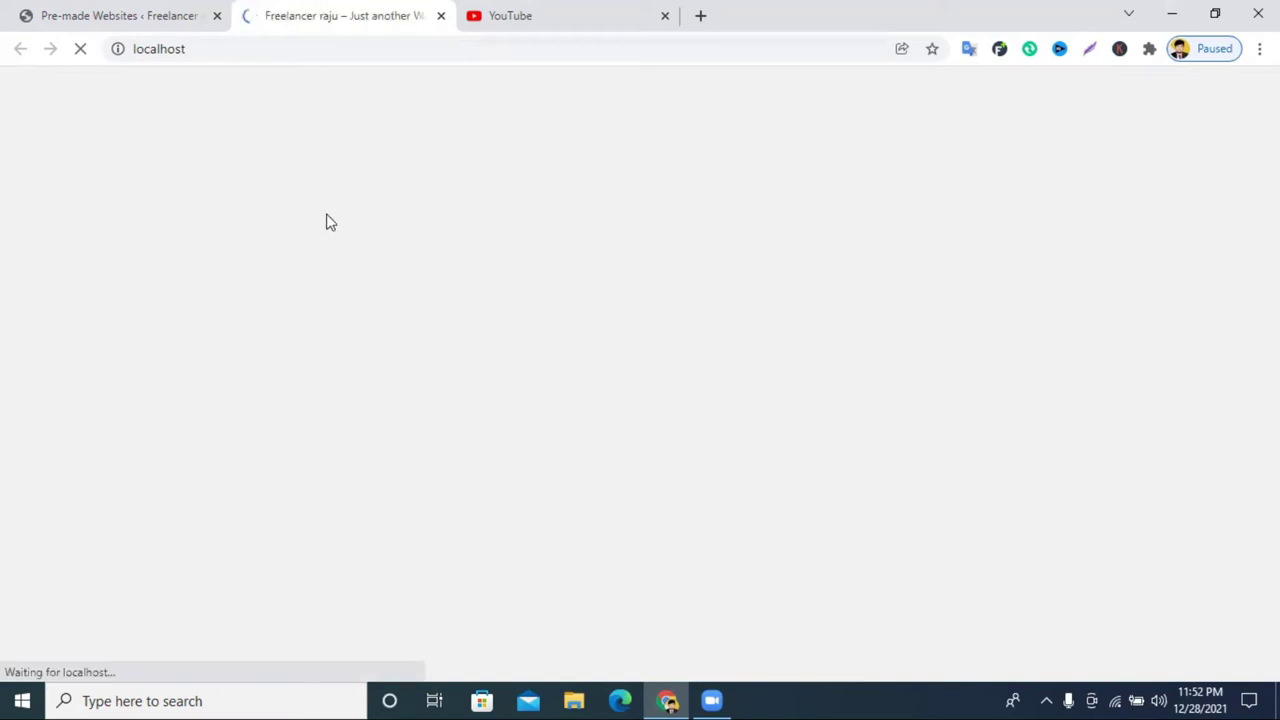
Step: Compare the import progress with the loading site tab and examine the site's Blog front page
left_click(130, 12)
left_click(284, 10)
left_click(131, 10)
left_click(289, 9)
left_click(150, 16)
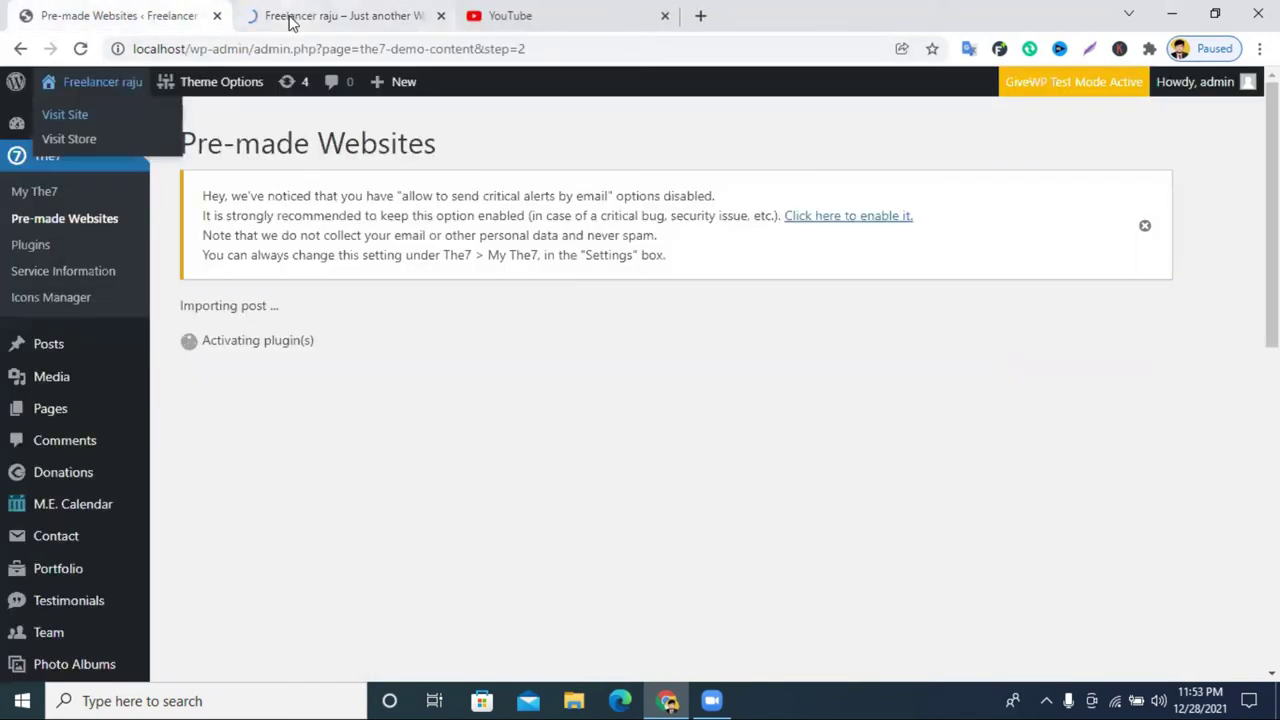
left_click(290, 18)
scroll(677, 320, "down", 3)
scroll(677, 320, "up", 3)
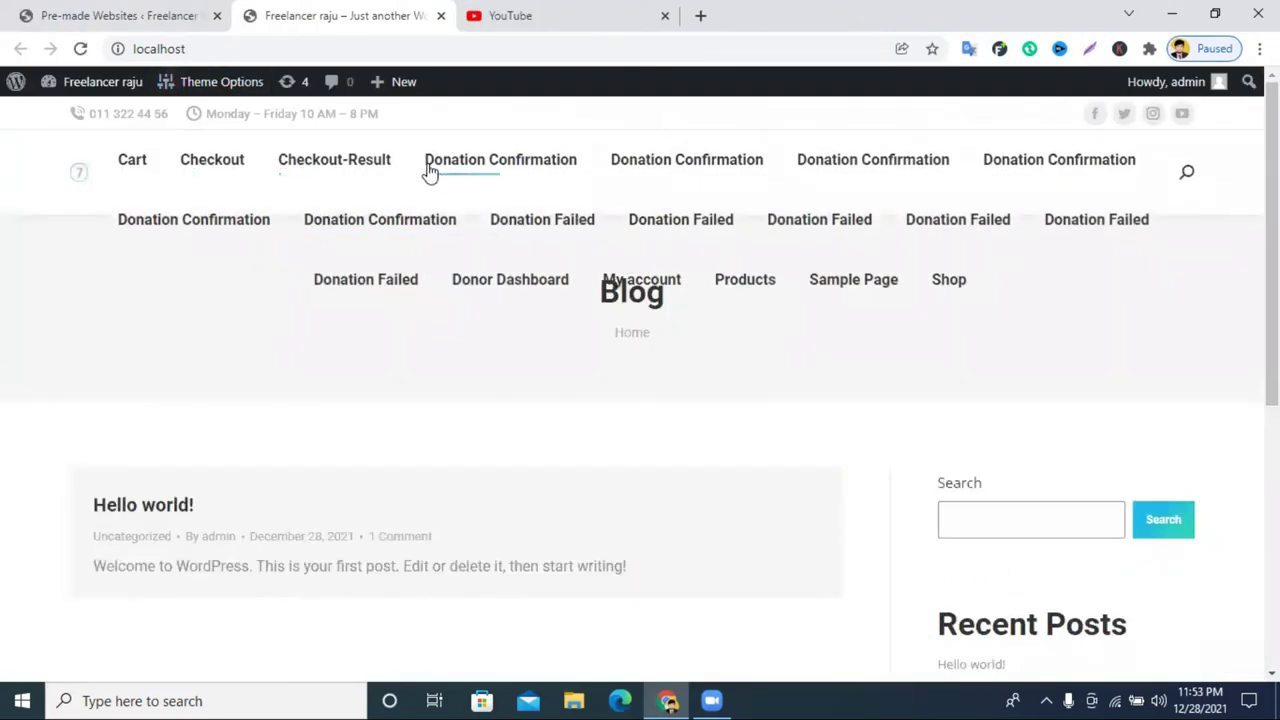
Step: Check the post import log on the Pre-made Websites page
left_click(133, 18)
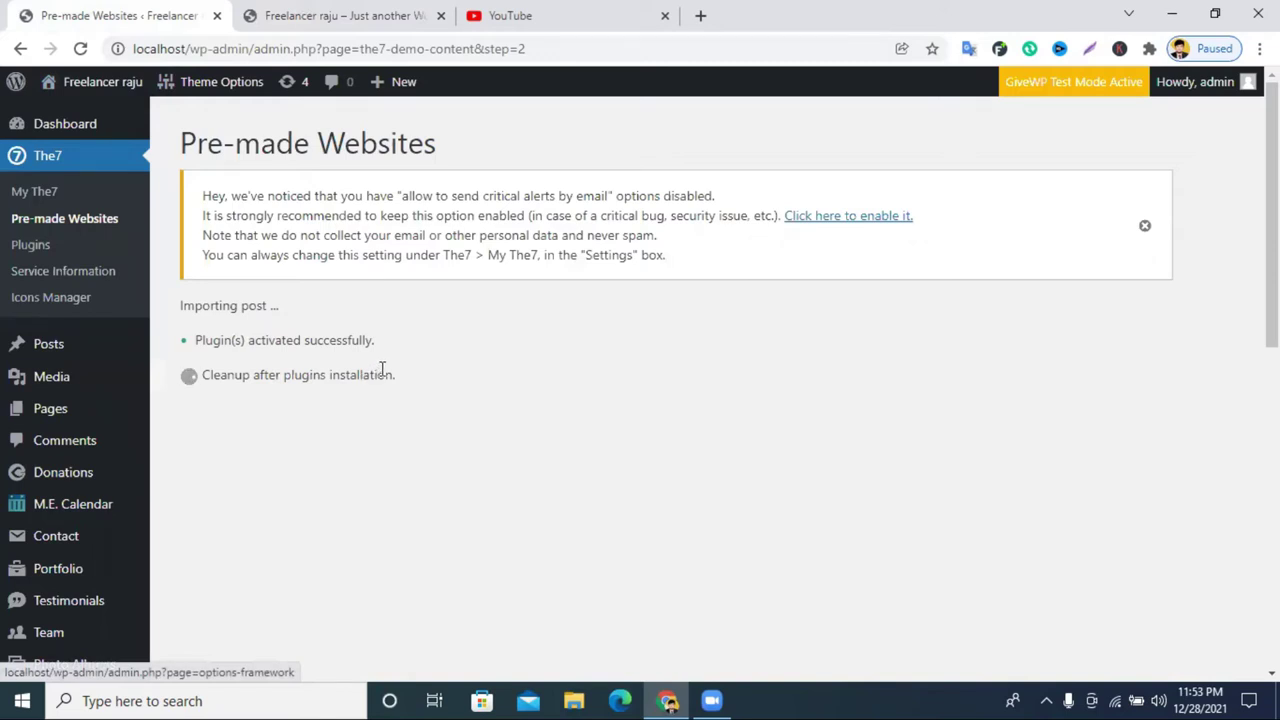
scroll(383, 372, "down", 7)
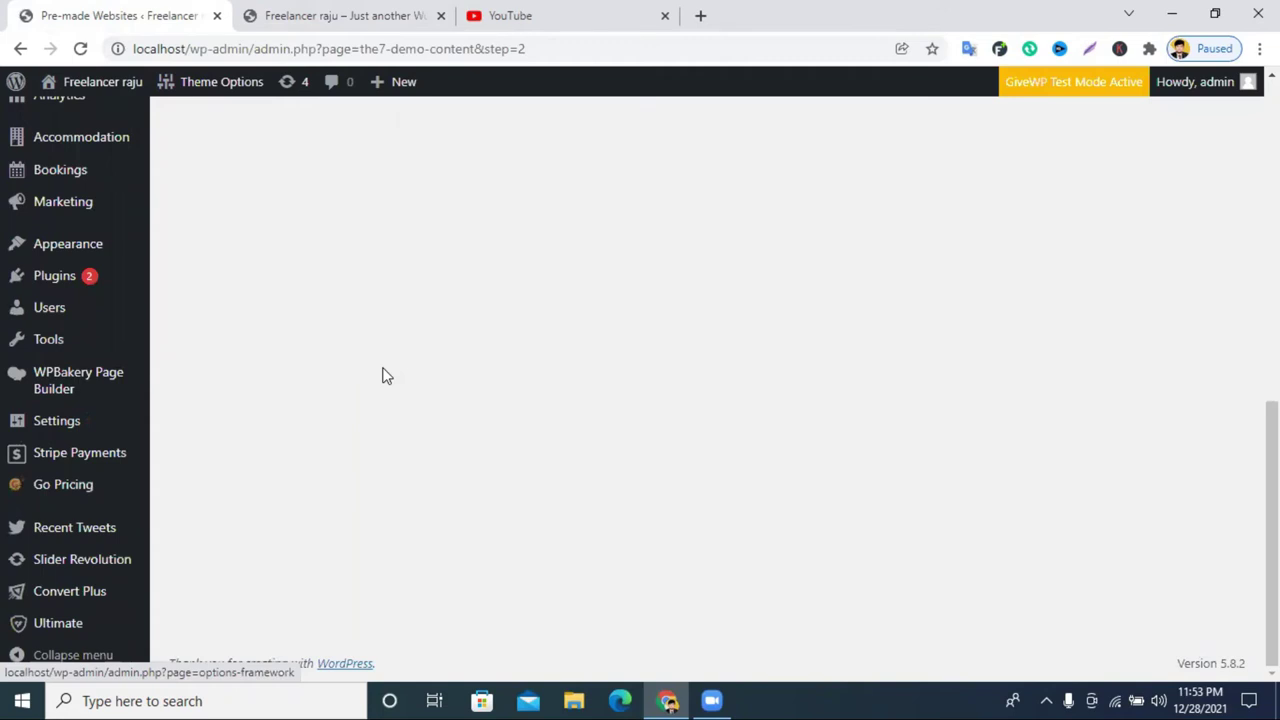
scroll(385, 375, "up", 7)
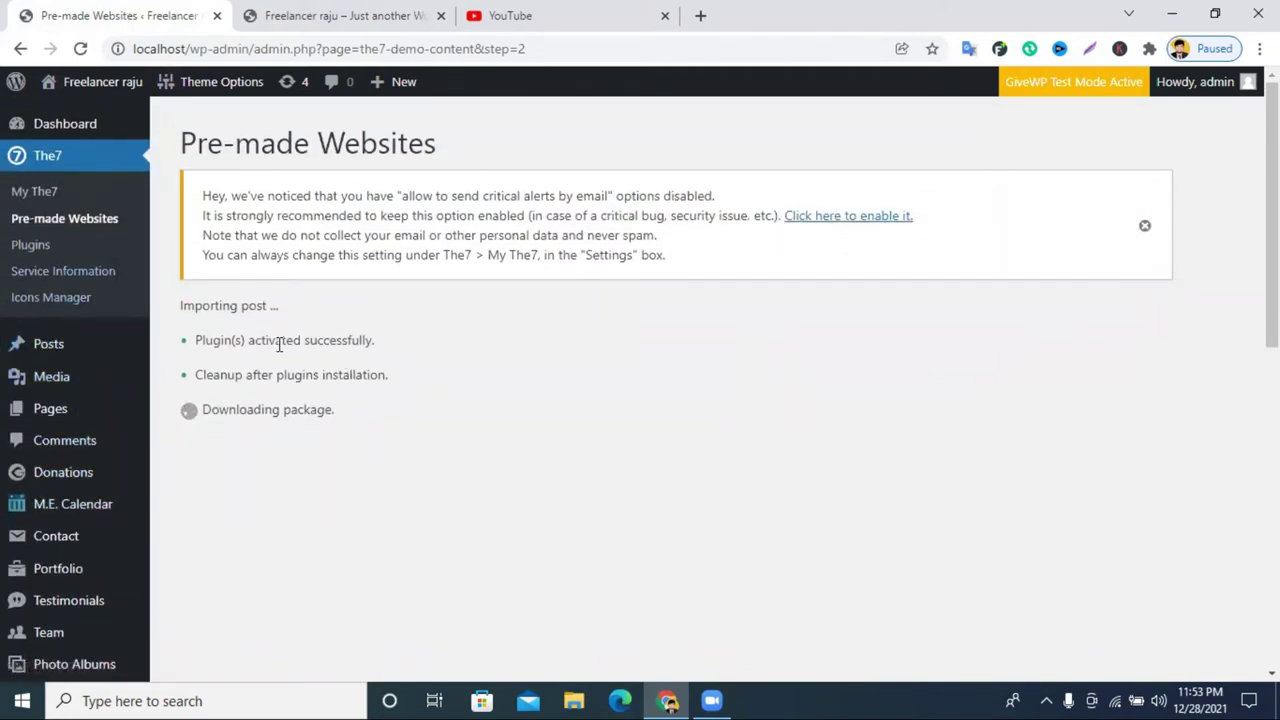
Step: Reload the site's front page, examine it for imported content and return to the import log
left_click(352, 12)
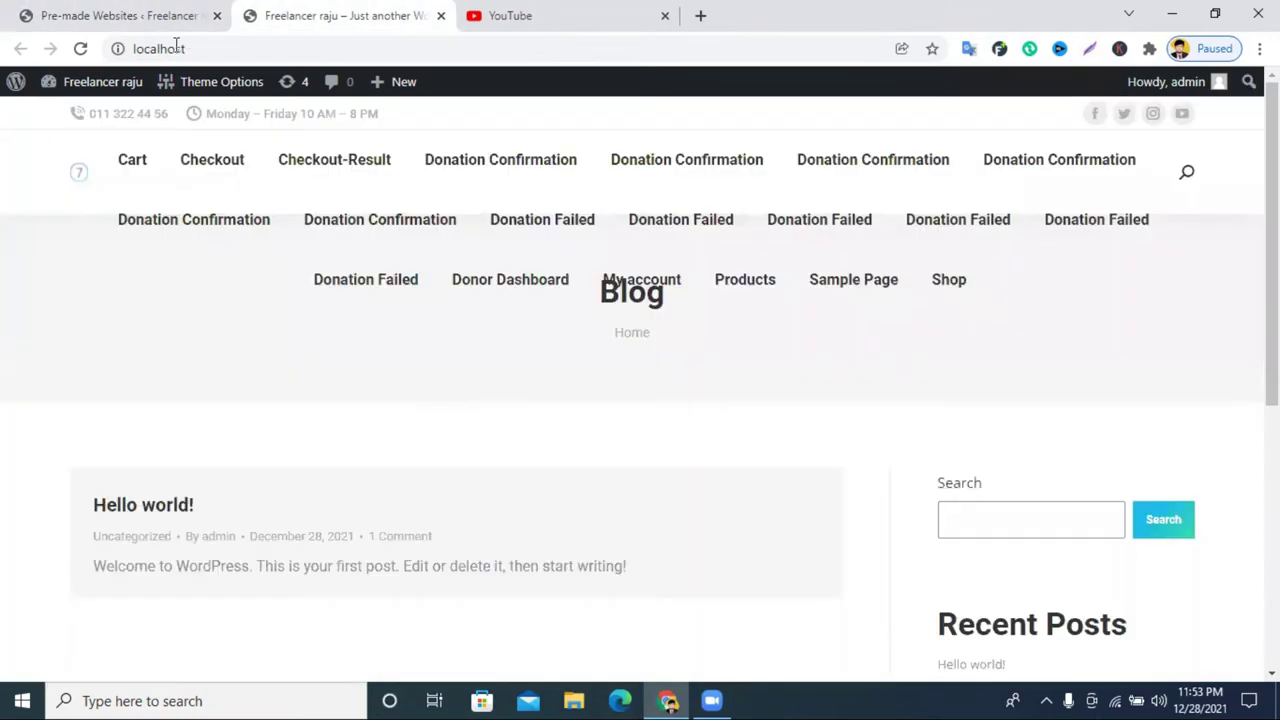
left_click(80, 48)
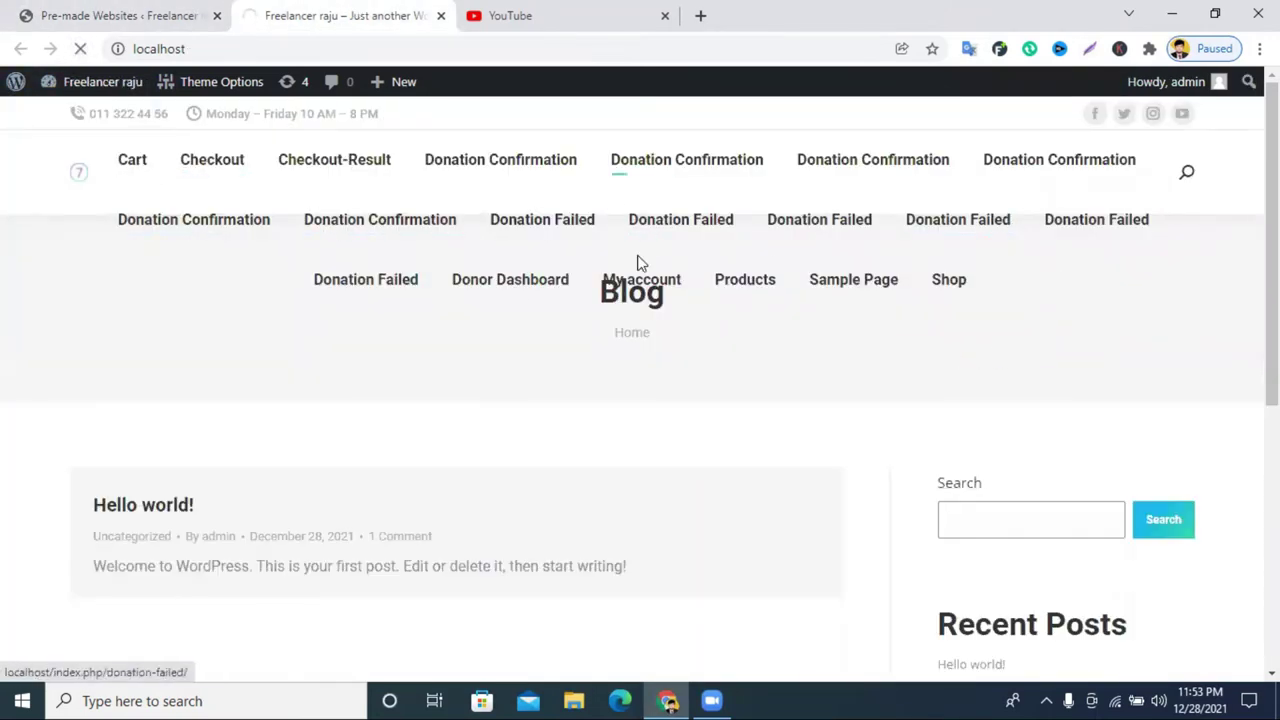
left_click(185, 20)
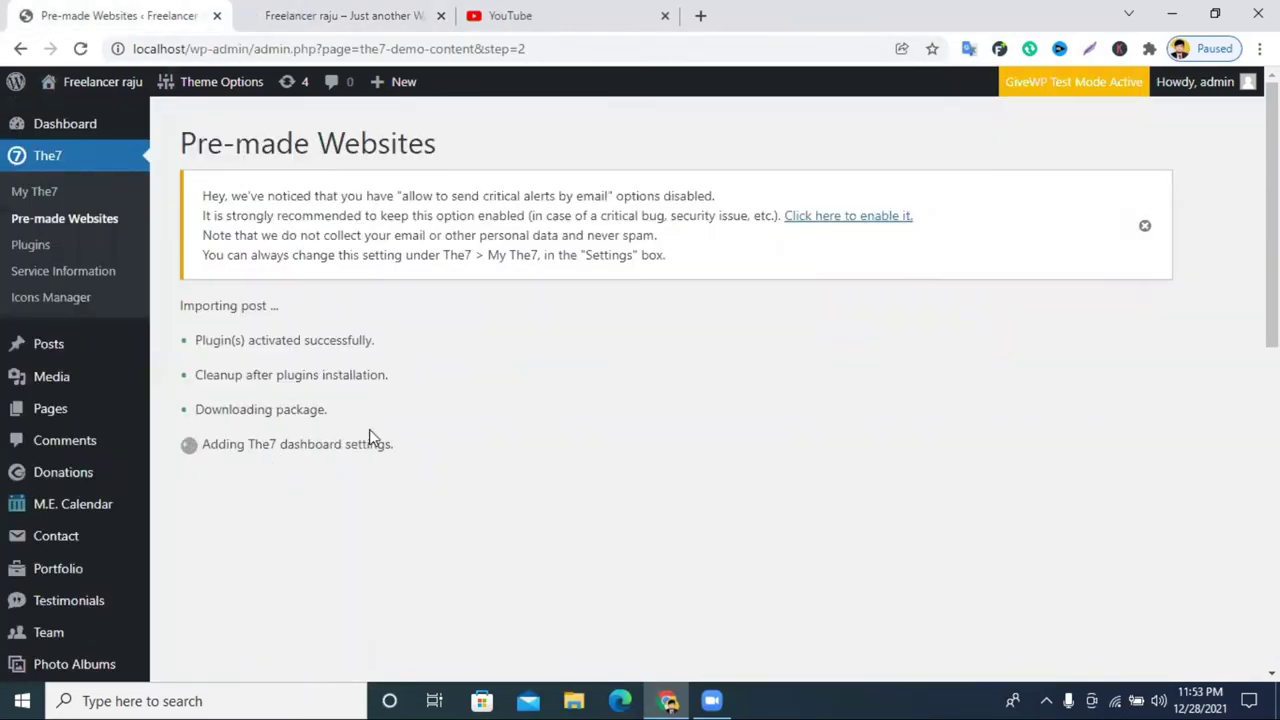
left_click(405, 8)
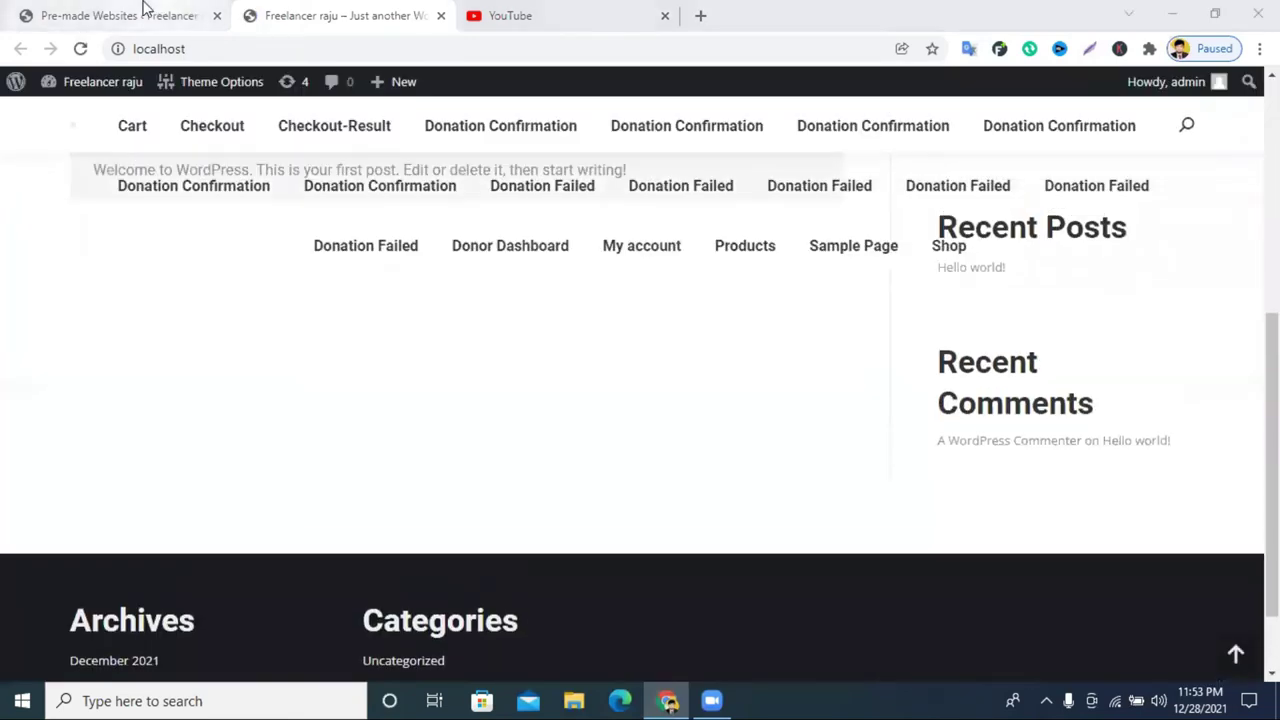
left_click(150, 12)
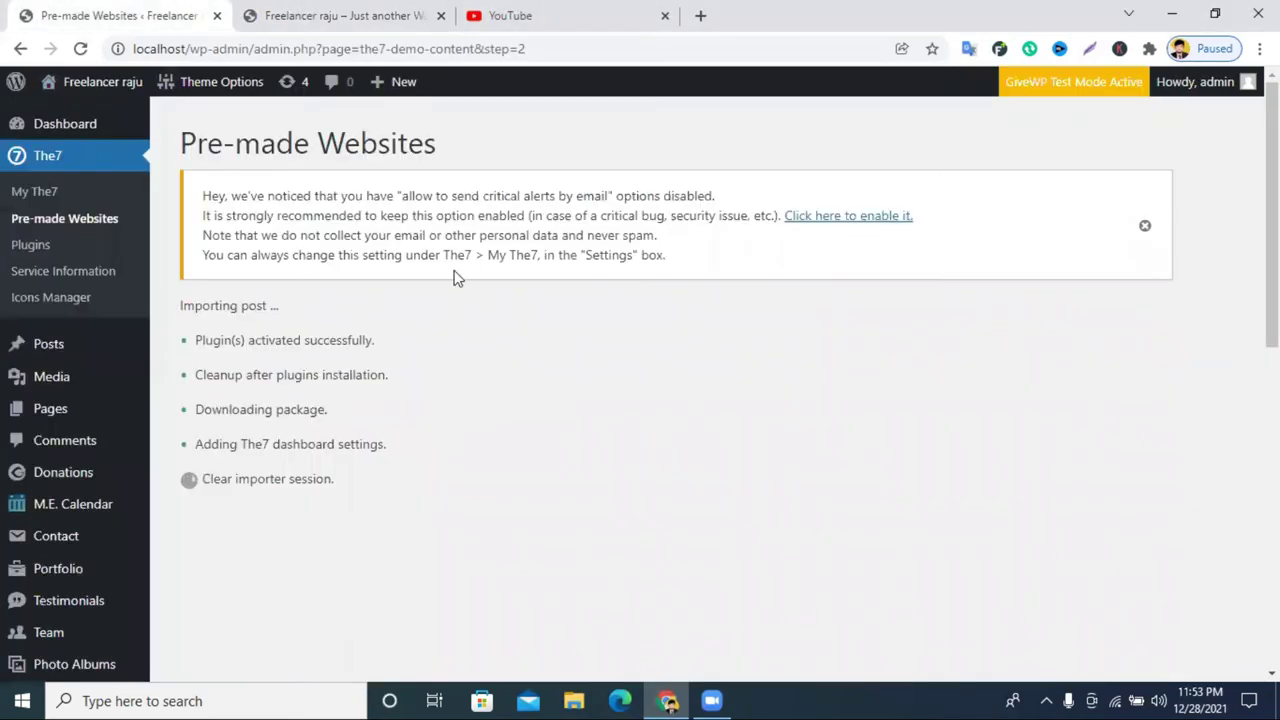
Step: Open the WordPress list of installed plugins
scroll(455, 278, "down", 8)
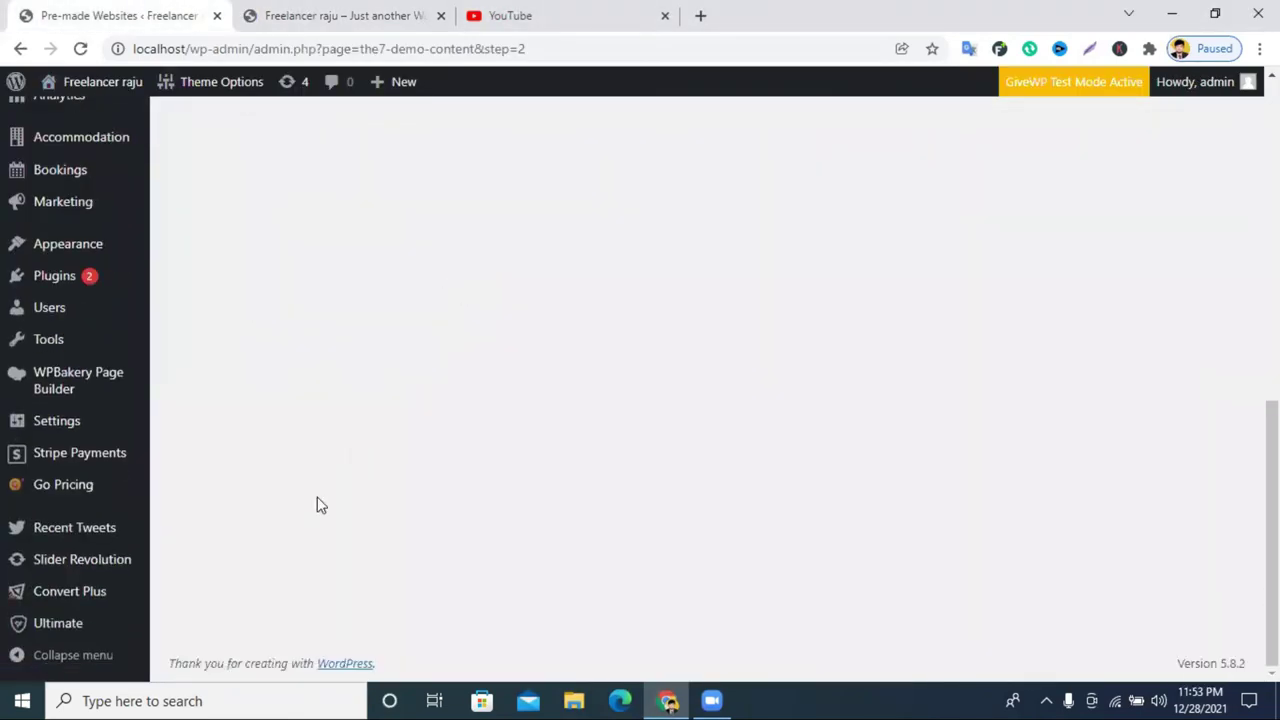
left_click(50, 278)
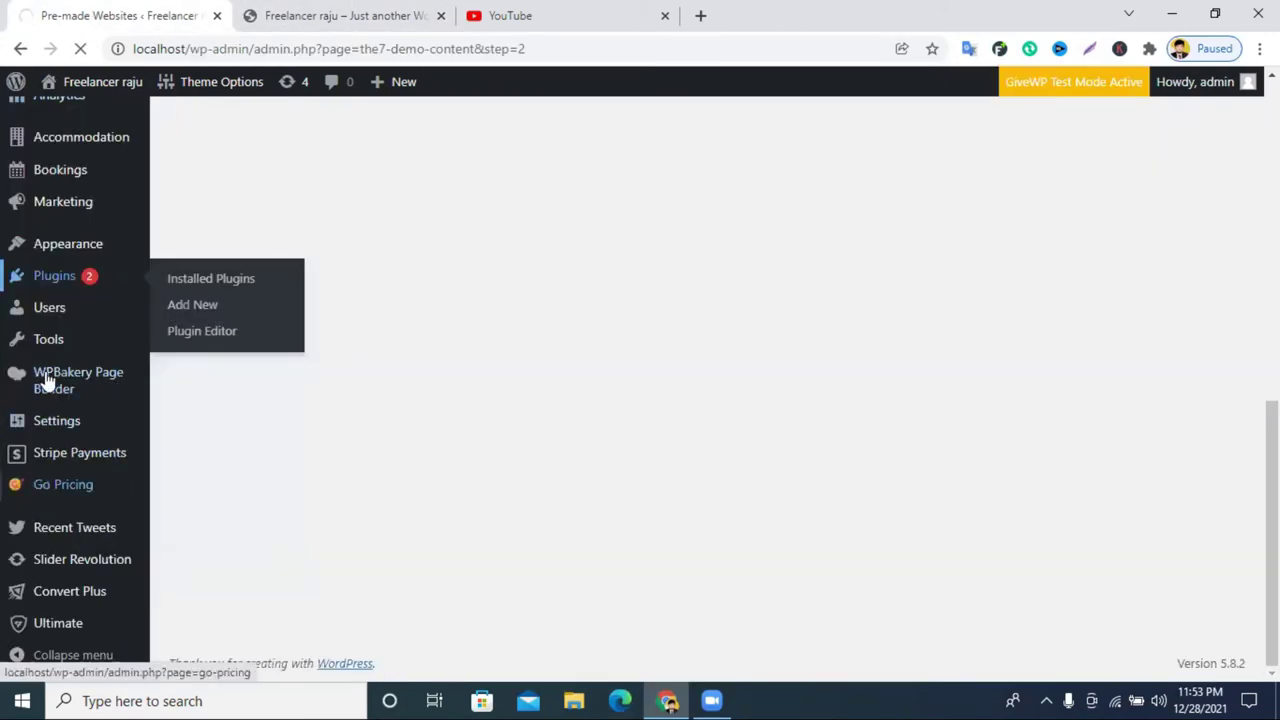
left_click(323, 12)
left_click(130, 15)
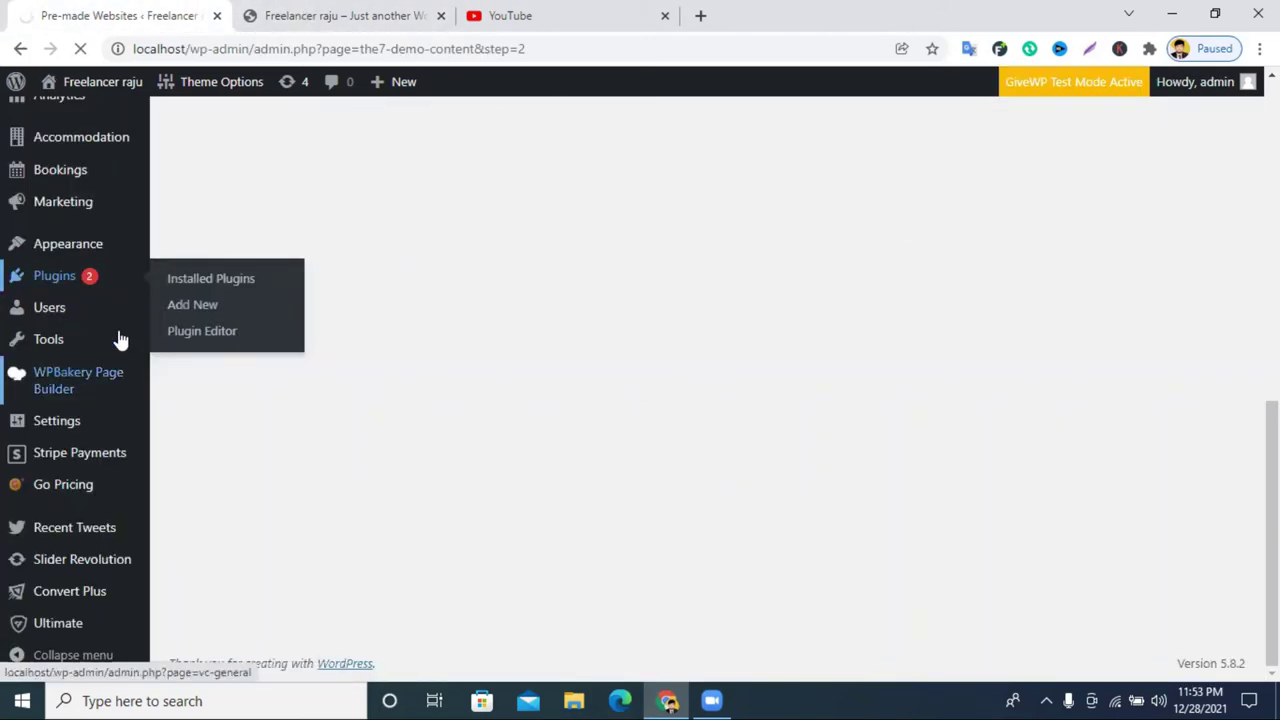
left_click(1172, 14)
left_click(35, 45)
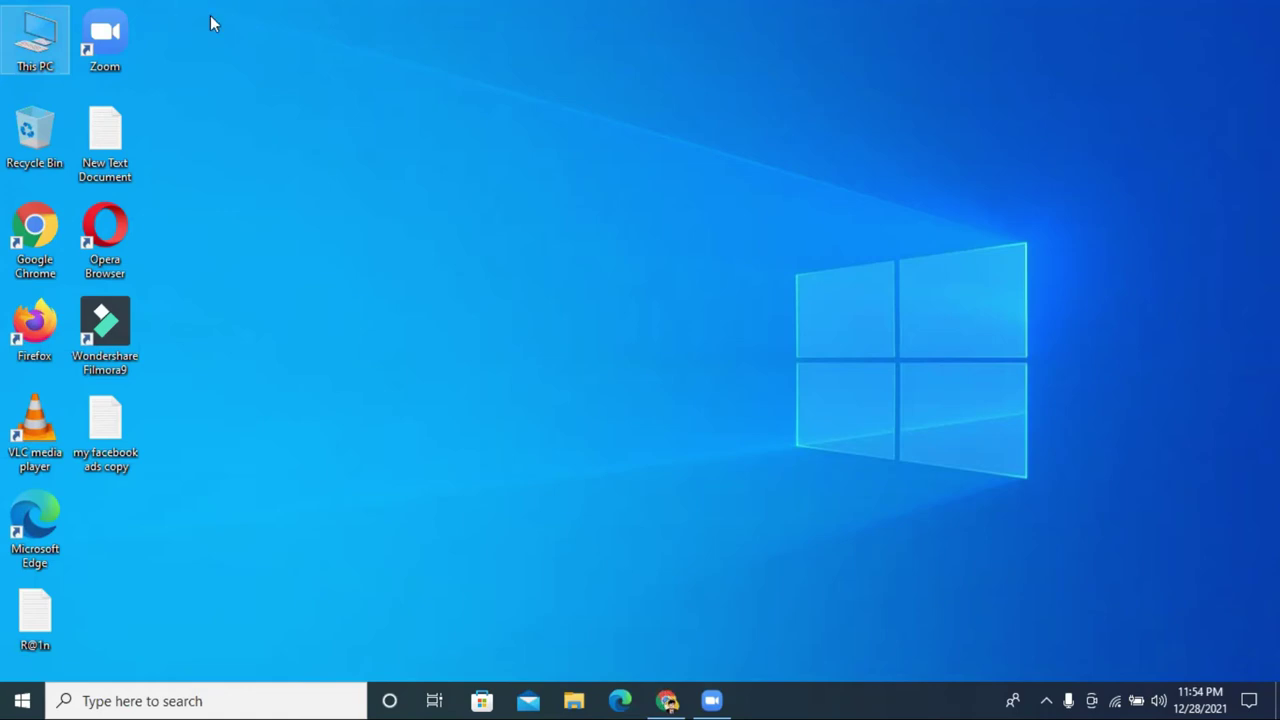
left_click(655, 700)
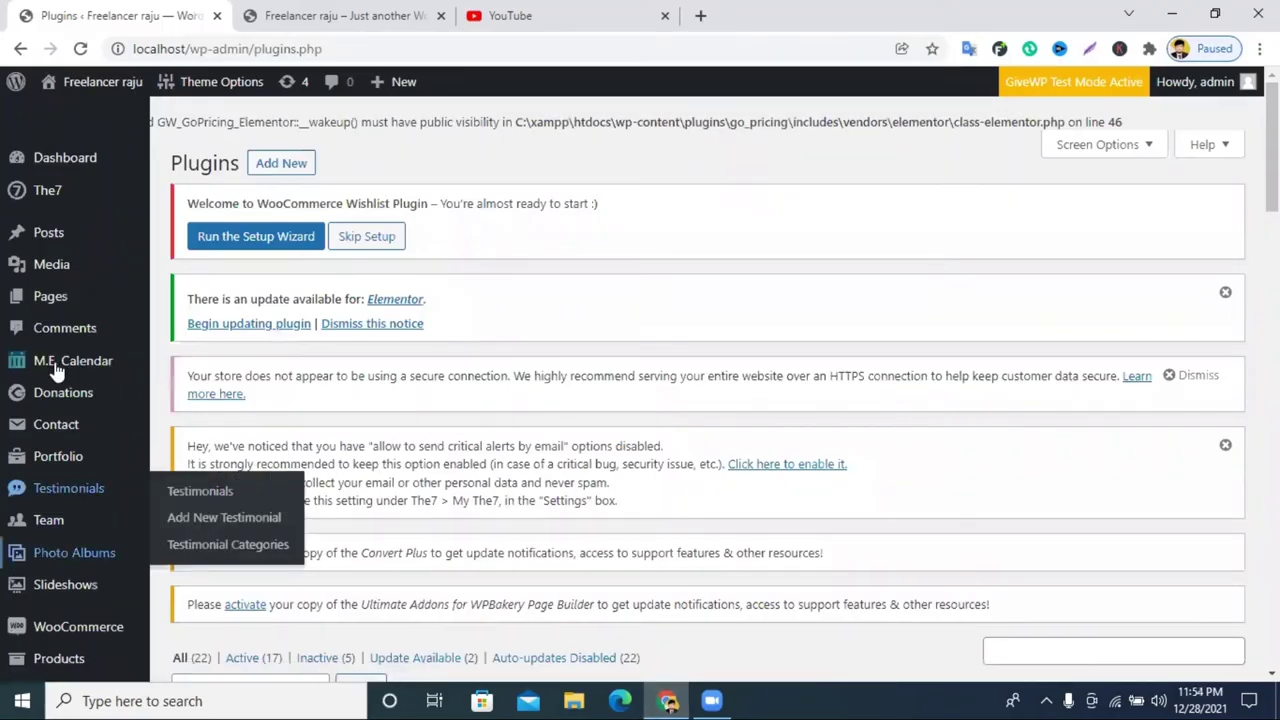
scroll(60, 400, "down", 1)
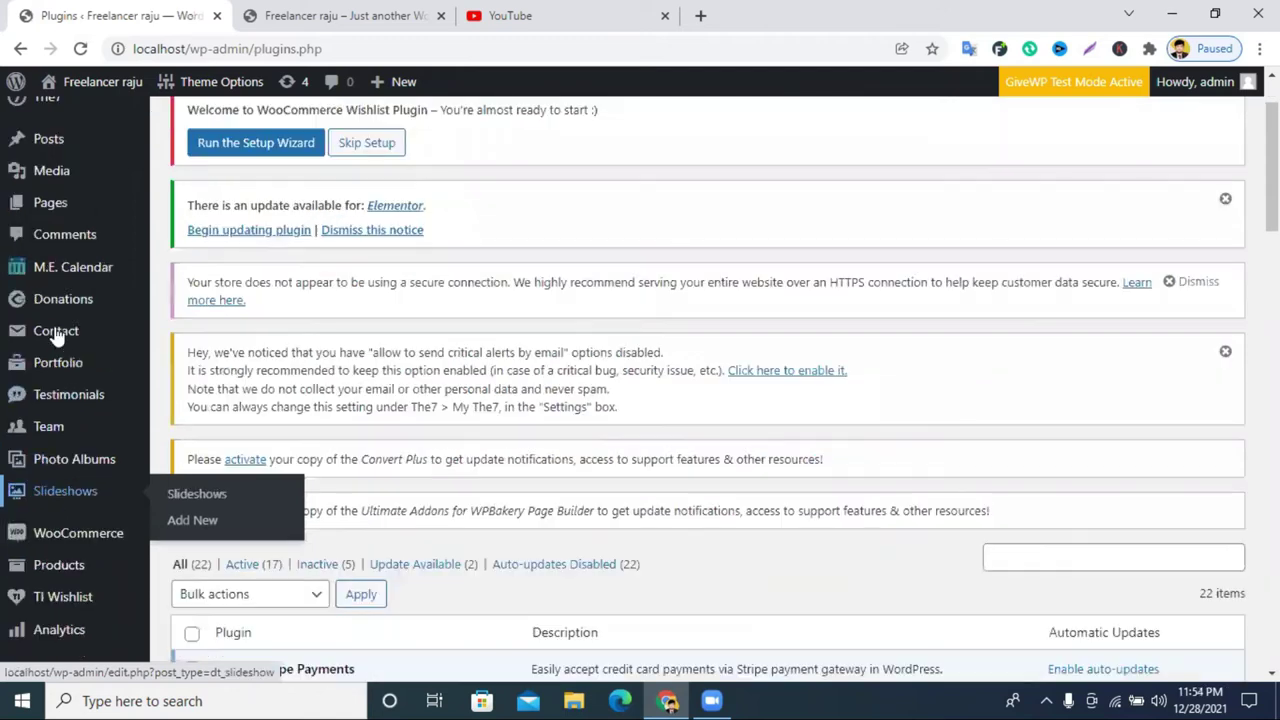
scroll(60, 295, "up", 1)
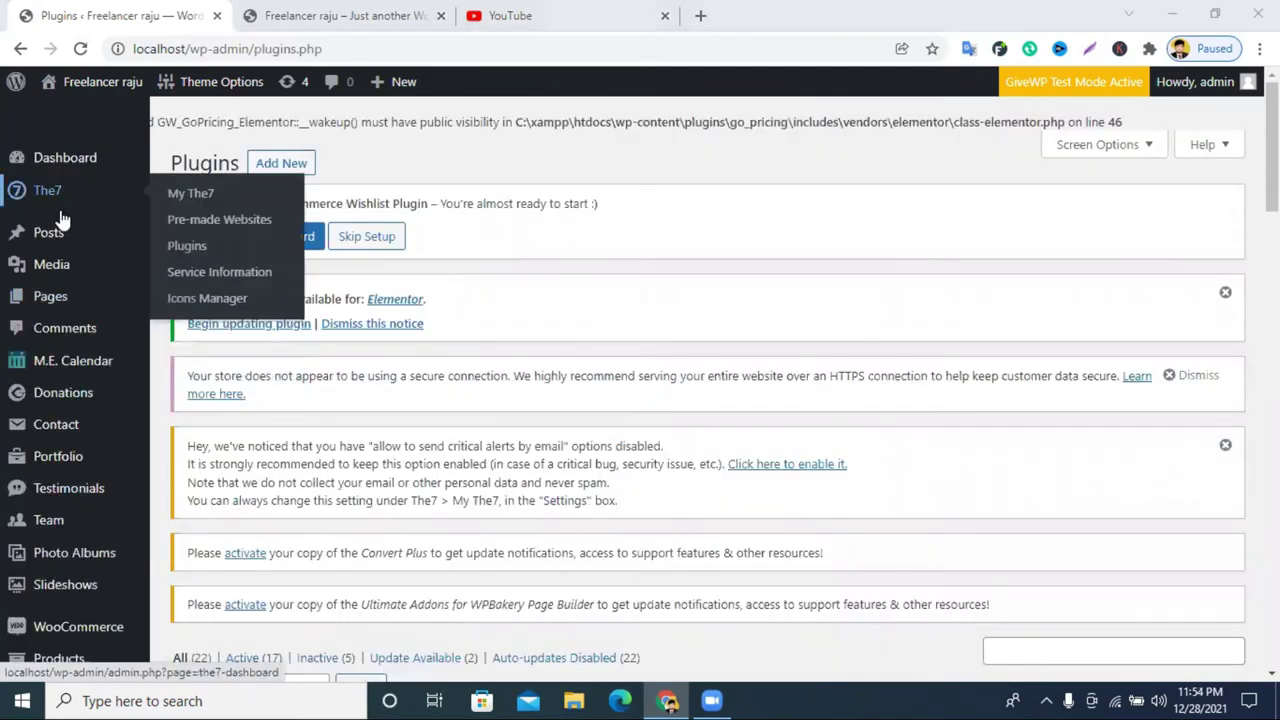
key("super+e")
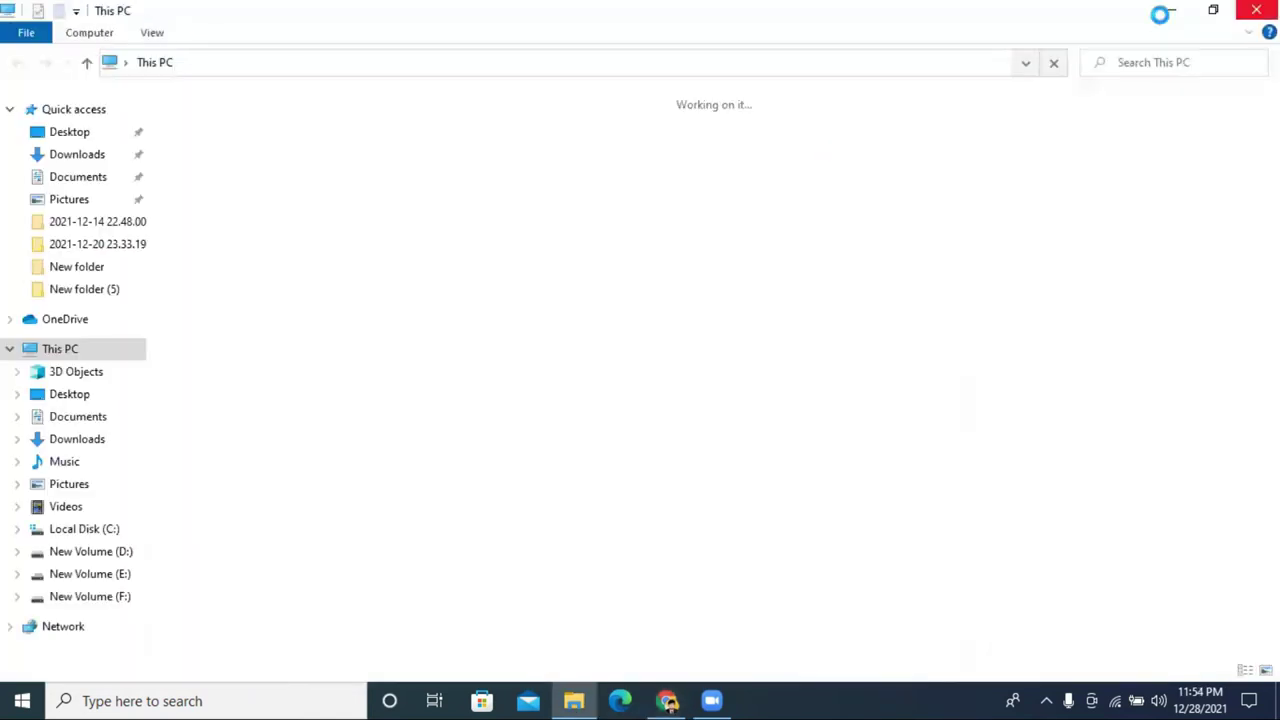
left_click(1171, 10)
Step: Find WP Reset among the installed plugins and open its reset tools
scroll(70, 458, "down", 3)
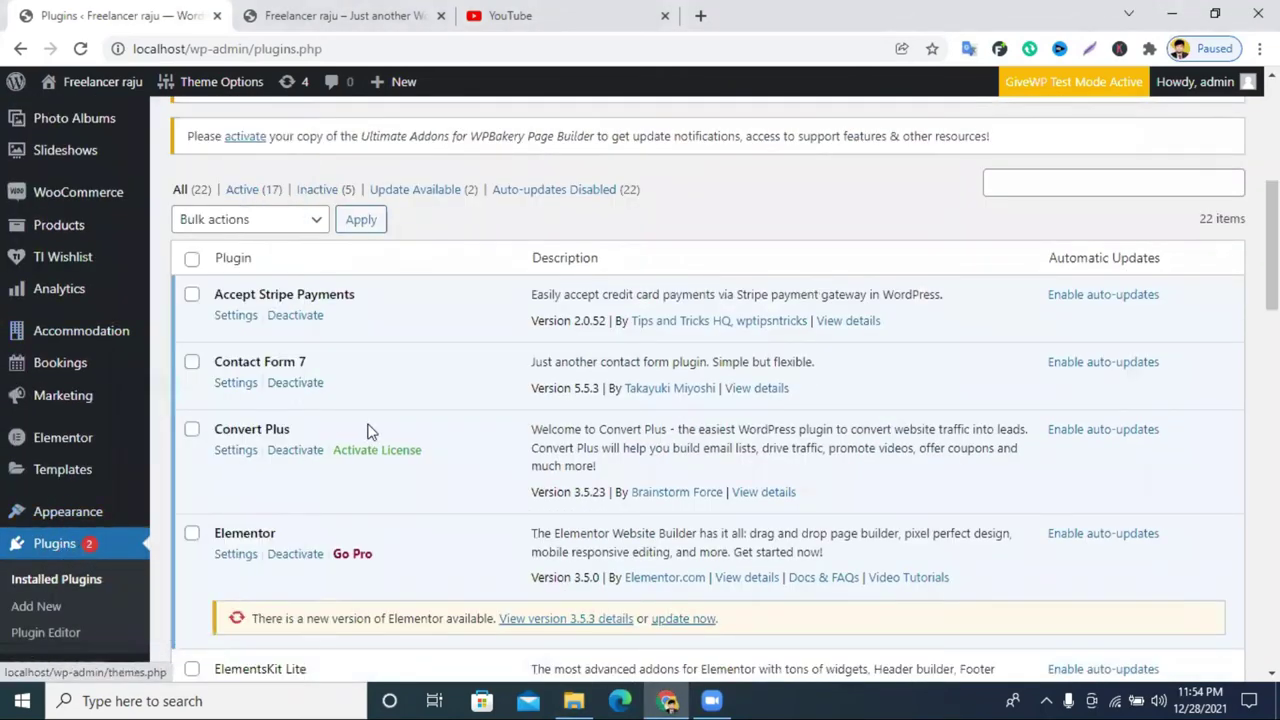
scroll(366, 429, "down", 6)
scroll(251, 469, "down", 3)
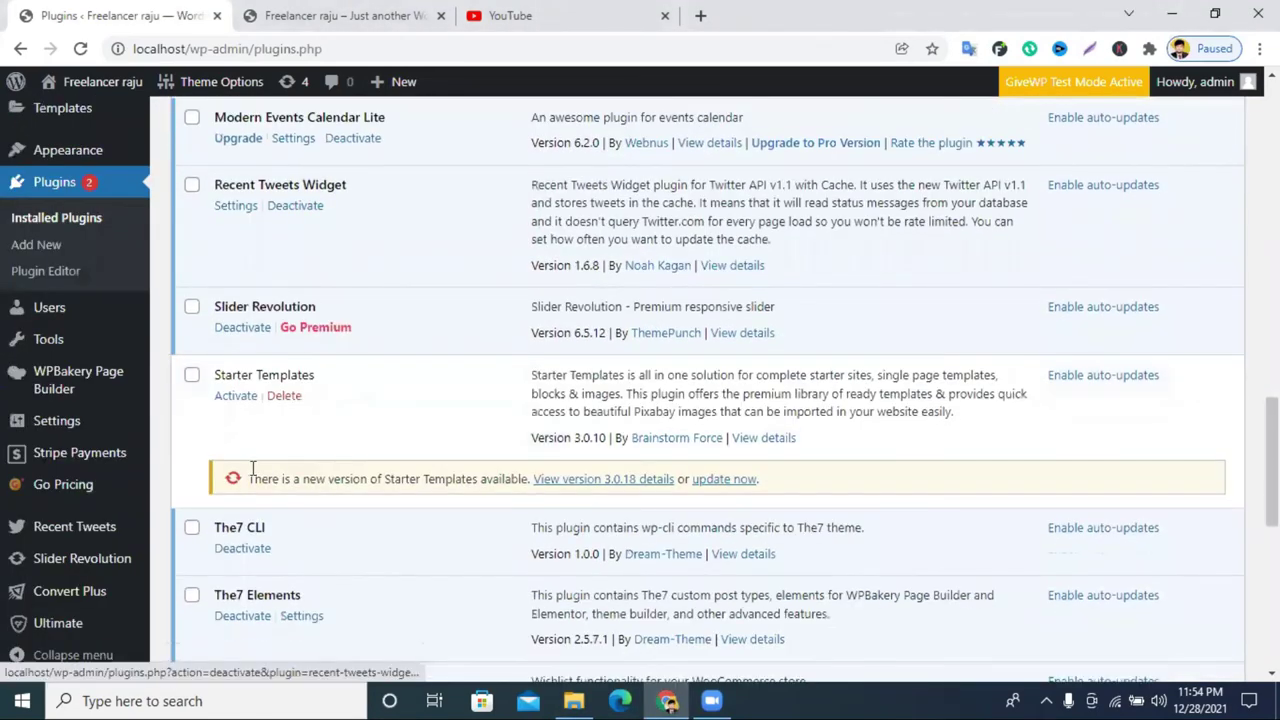
scroll(251, 420, "down", 3)
scroll(270, 421, "down", 2)
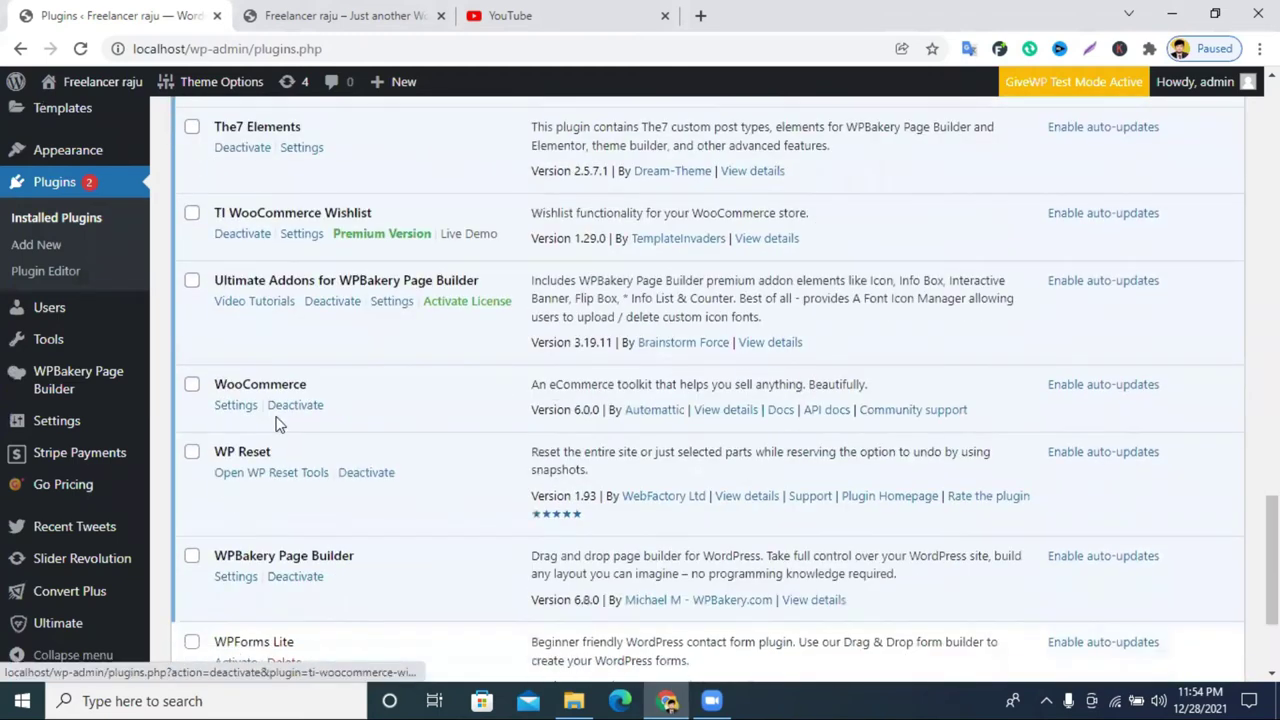
left_click(285, 472)
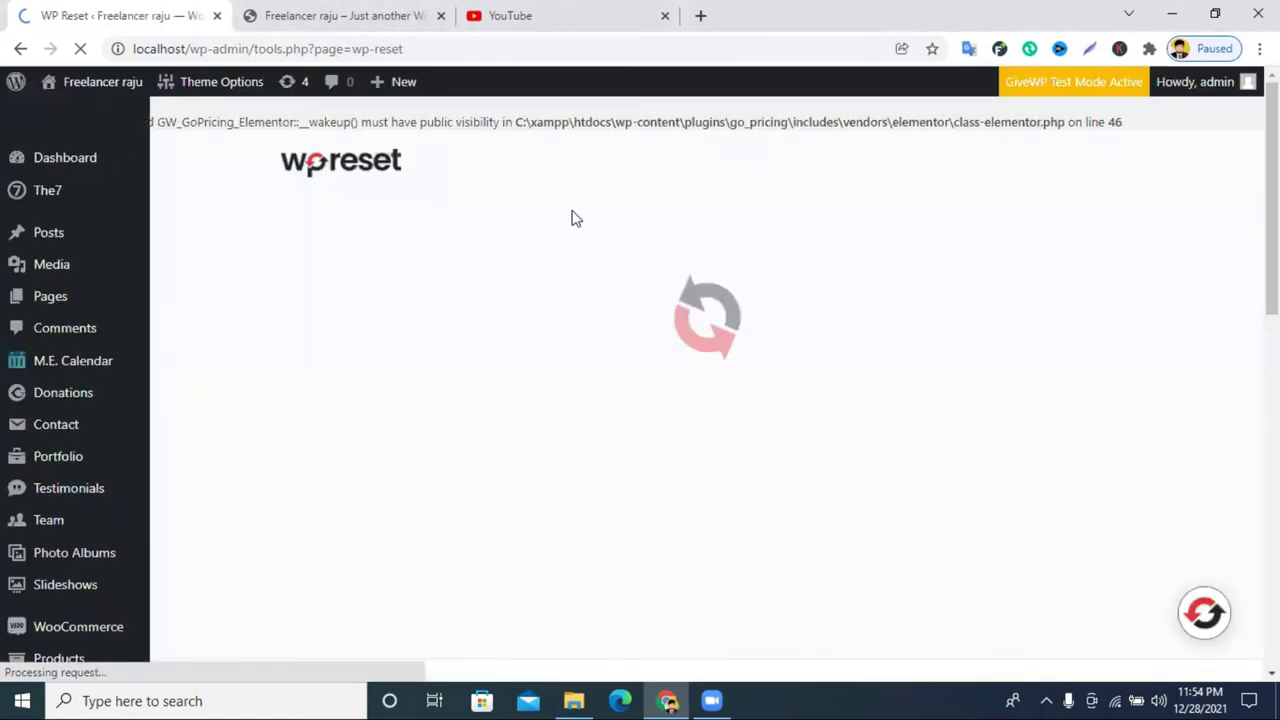
Step: Copy the word "reset" from the Nuclear Site Reset instructions and enter it in that tool's confirmation field
scroll(566, 345, "down", 15)
scroll(628, 373, "down", 12)
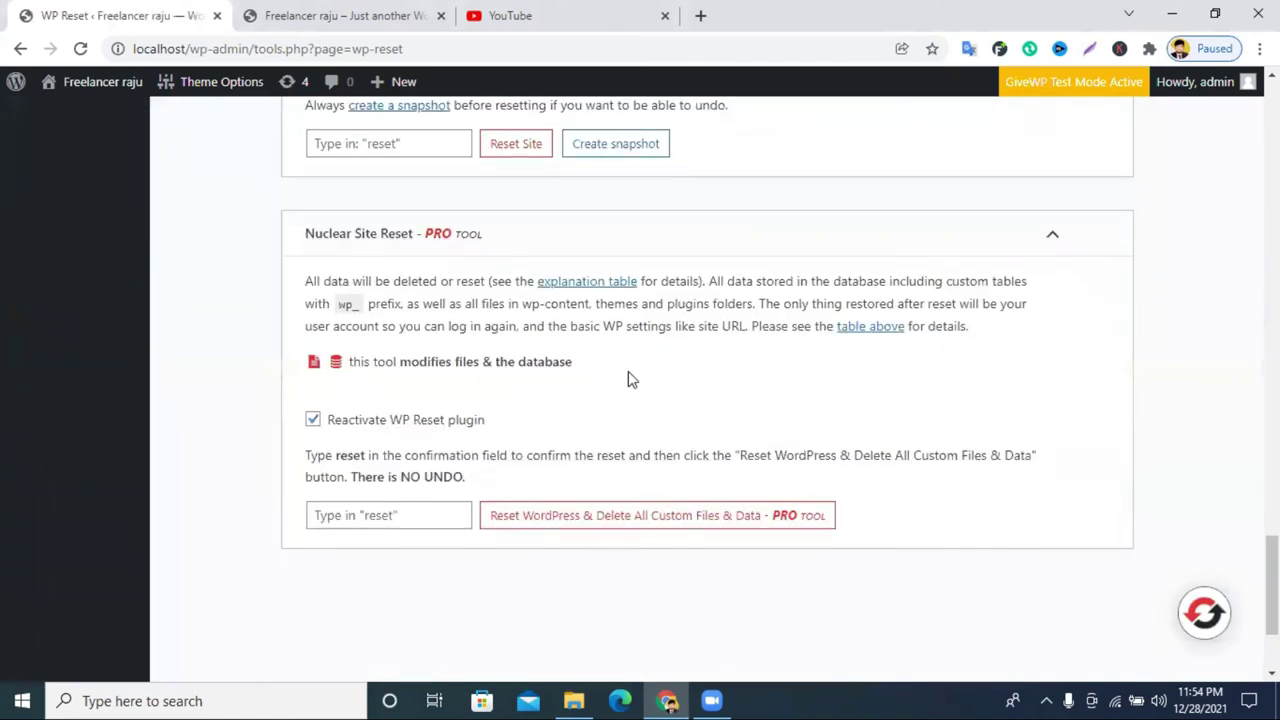
scroll(373, 371, "up", 5)
scroll(370, 370, "up", 5)
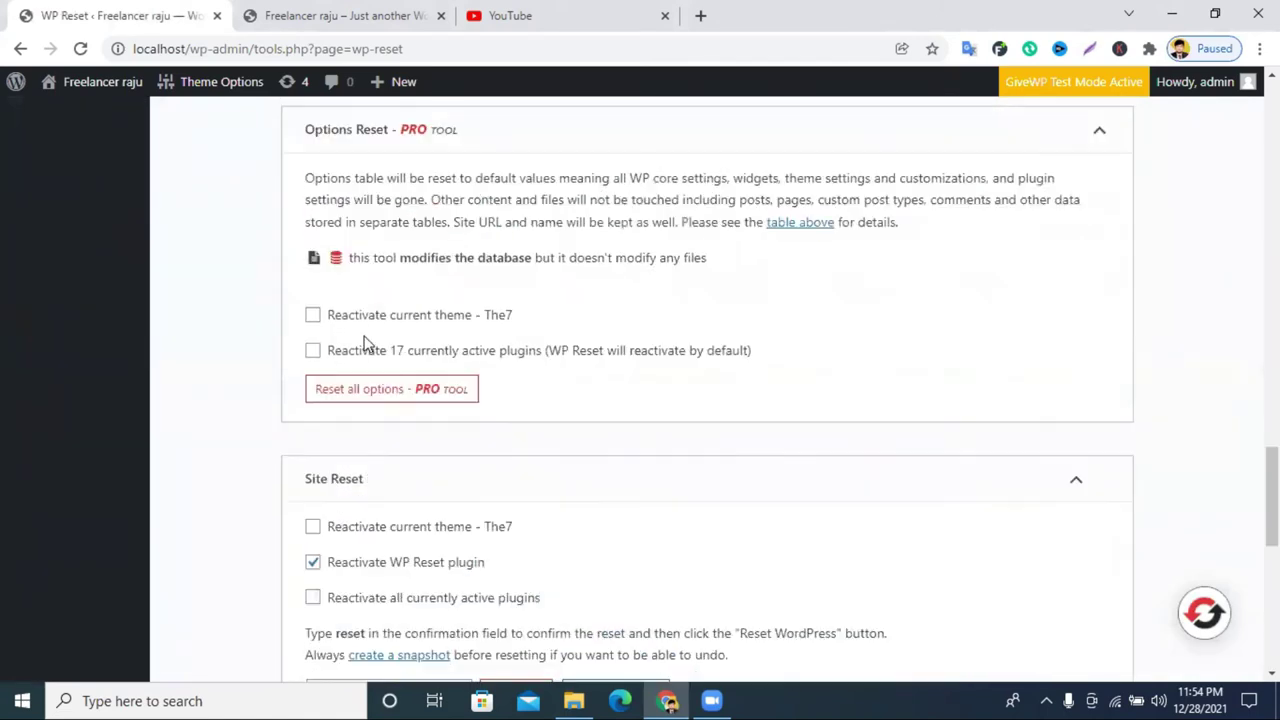
scroll(362, 355, "down", 8)
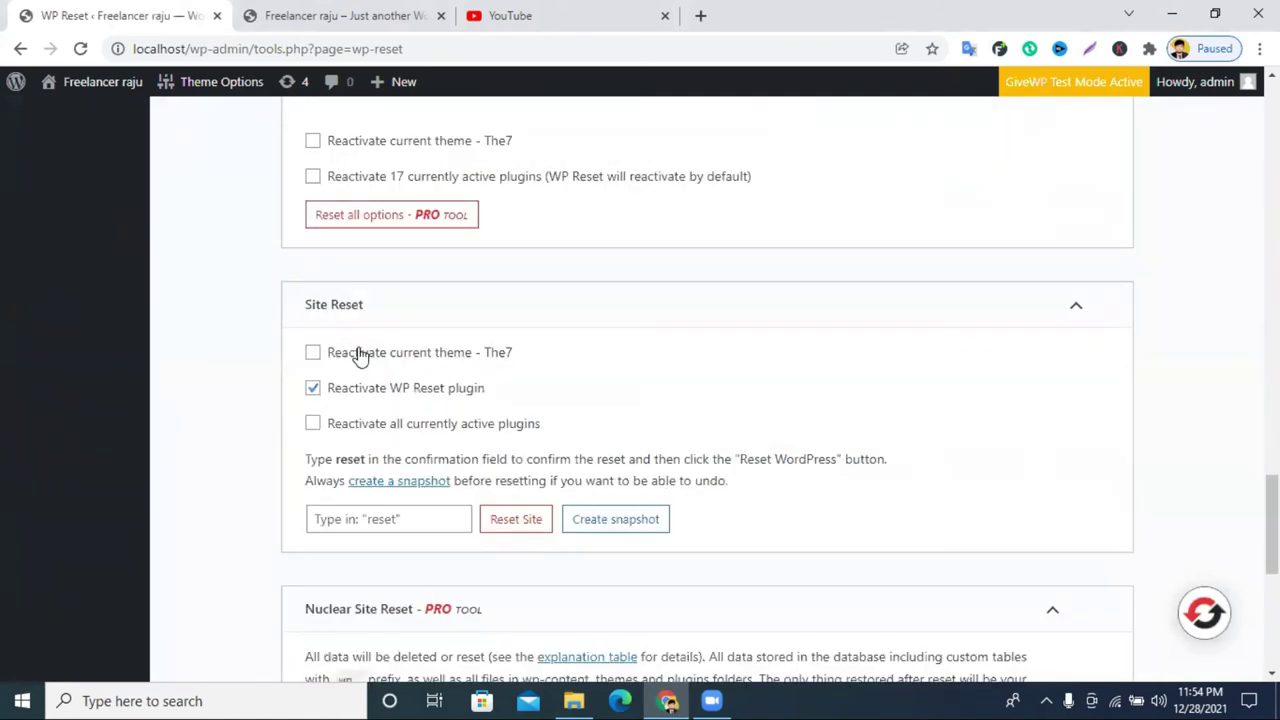
double_click(351, 453)
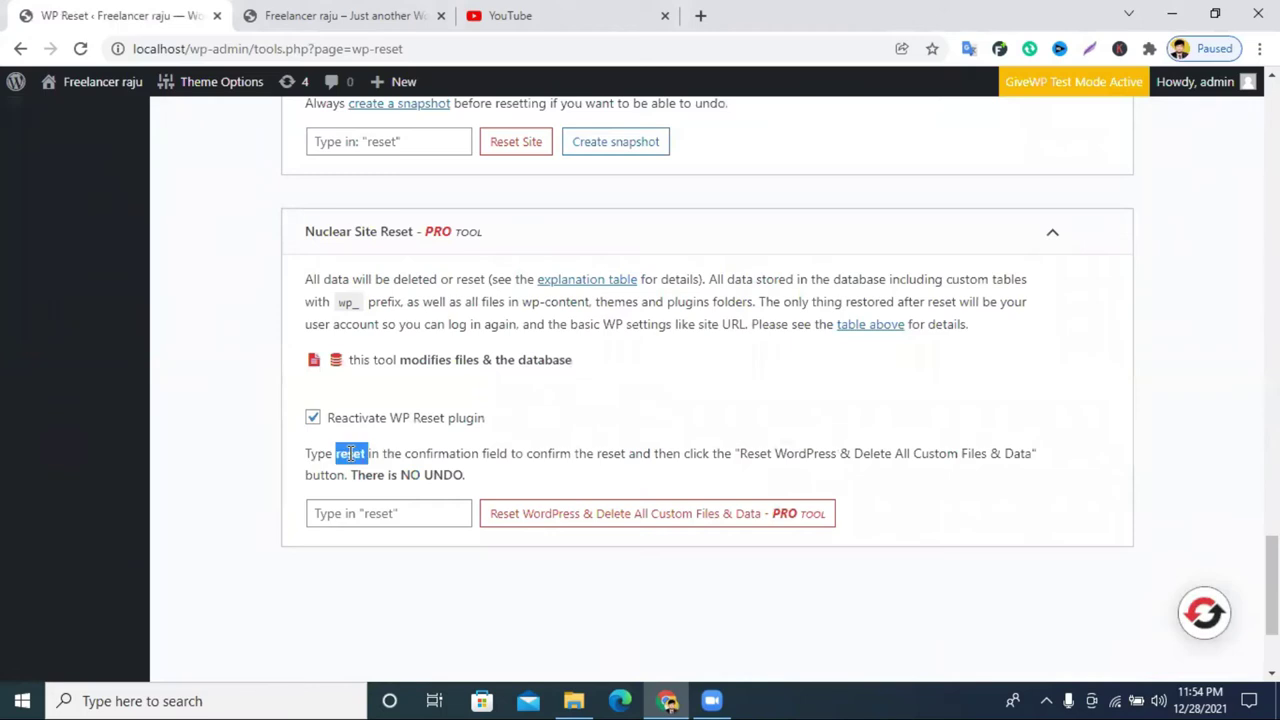
right_click(408, 457)
left_click(423, 469)
left_click(378, 508)
right_click(378, 508)
left_click(423, 356)
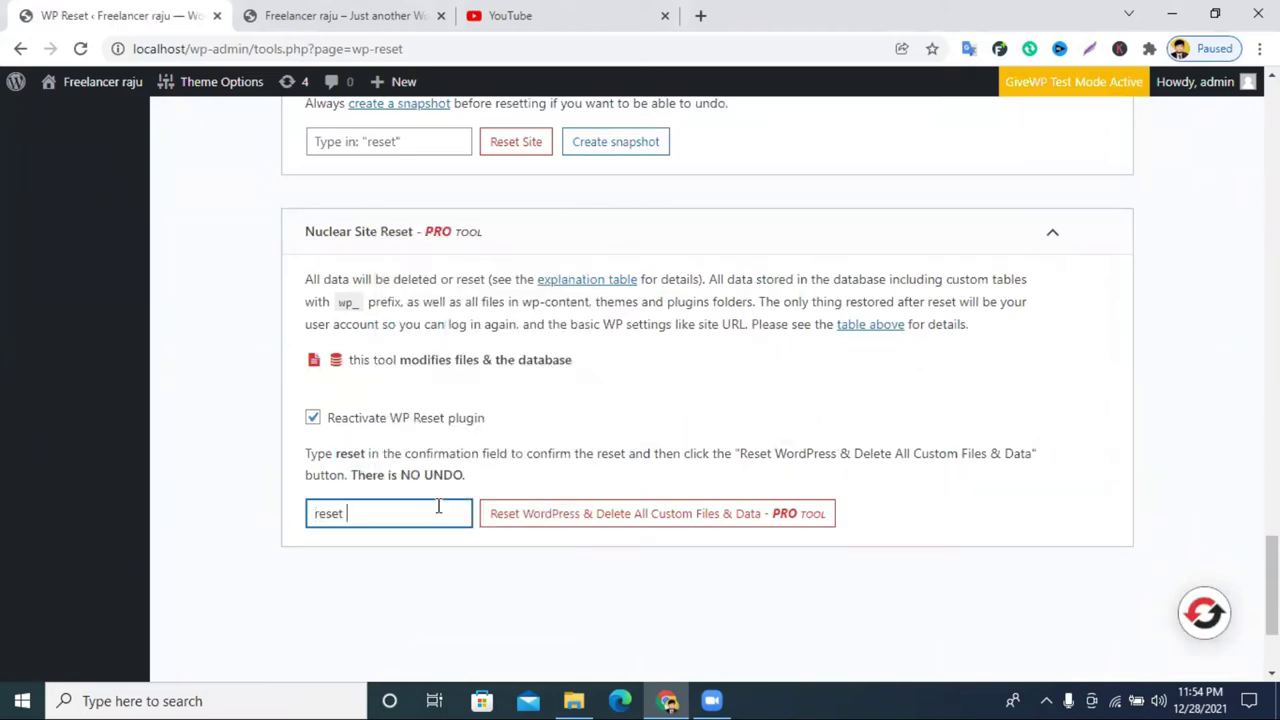
scroll(405, 465, "down", 2)
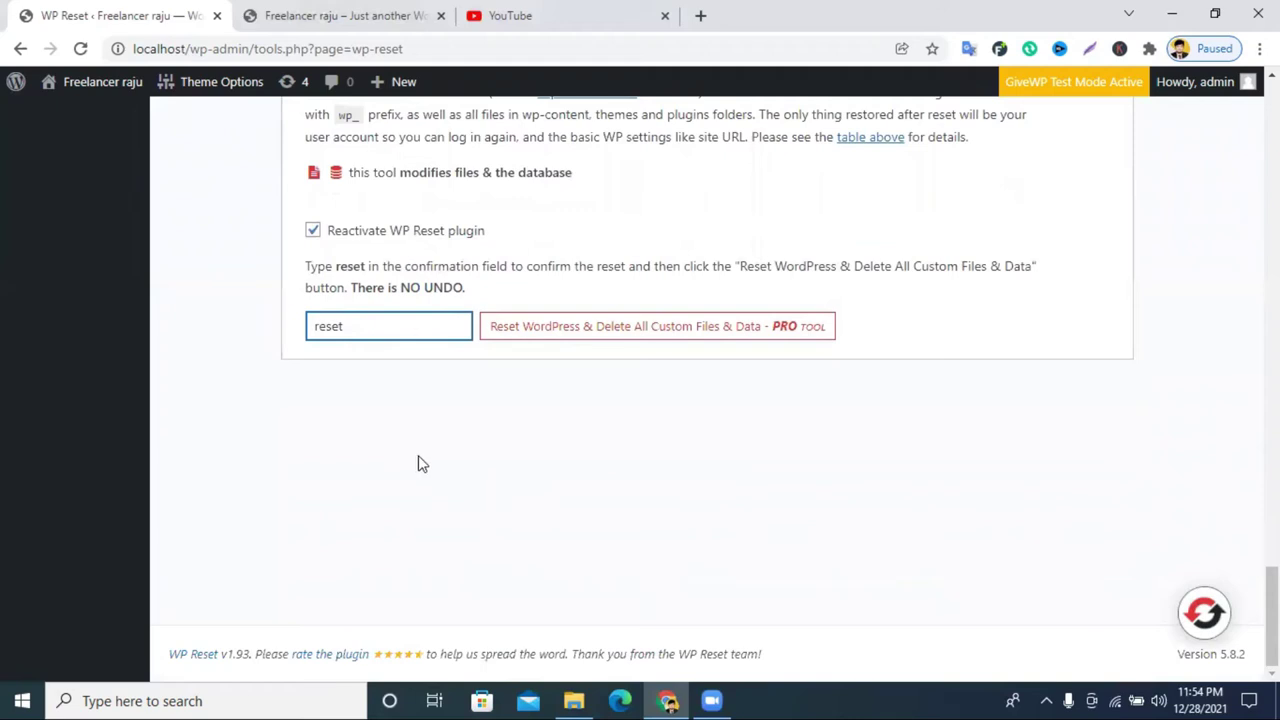
Step: Enter "reset" in the Site Reset confirmation field and reset the site, with only the WP Reset plugin set to reactivate
scroll(591, 354, "up", 5)
scroll(591, 360, "up", 3)
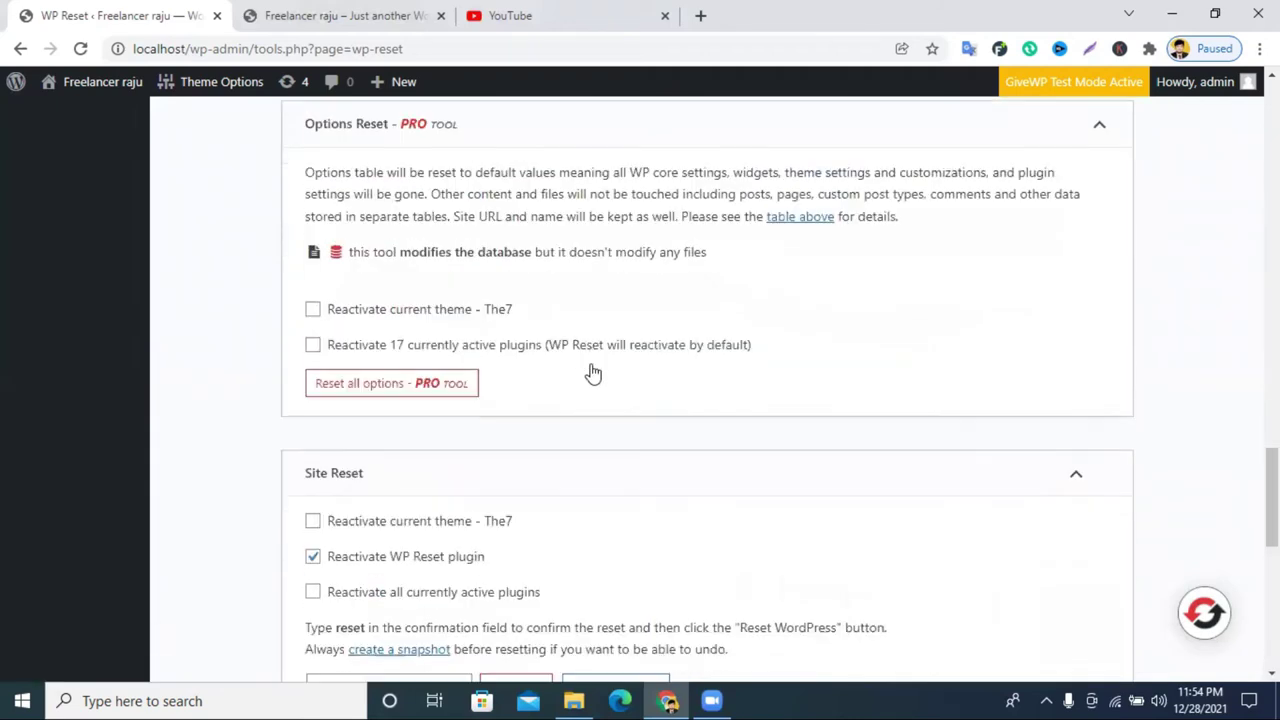
scroll(355, 560, "down", 2)
right_click(347, 517)
left_click(419, 371)
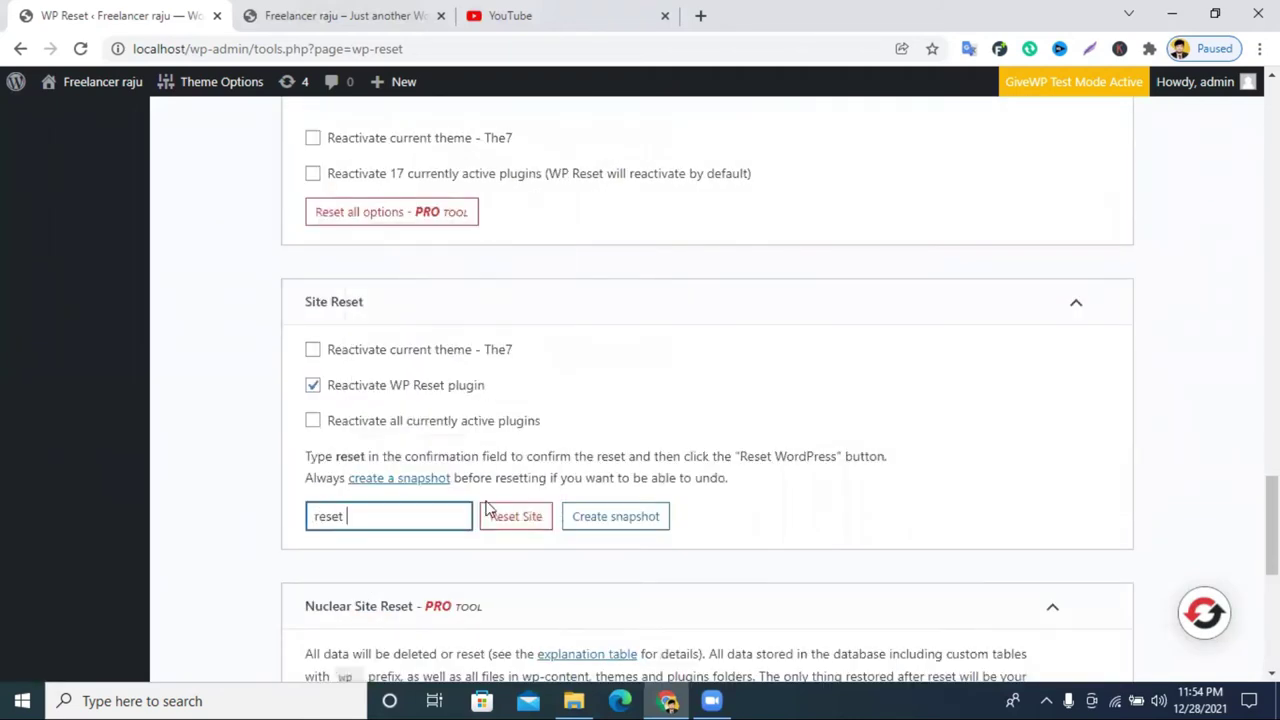
left_click(505, 518)
left_click(380, 527)
left_click(406, 519)
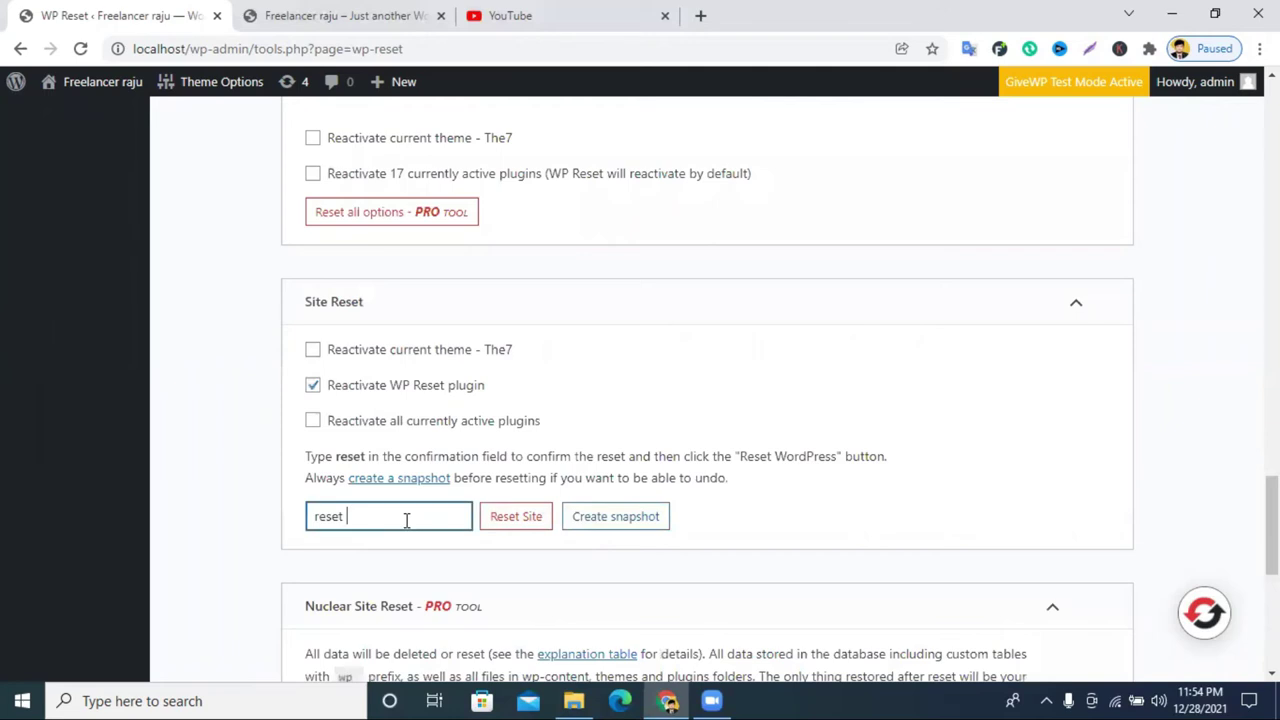
left_click(551, 514)
left_click(640, 522)
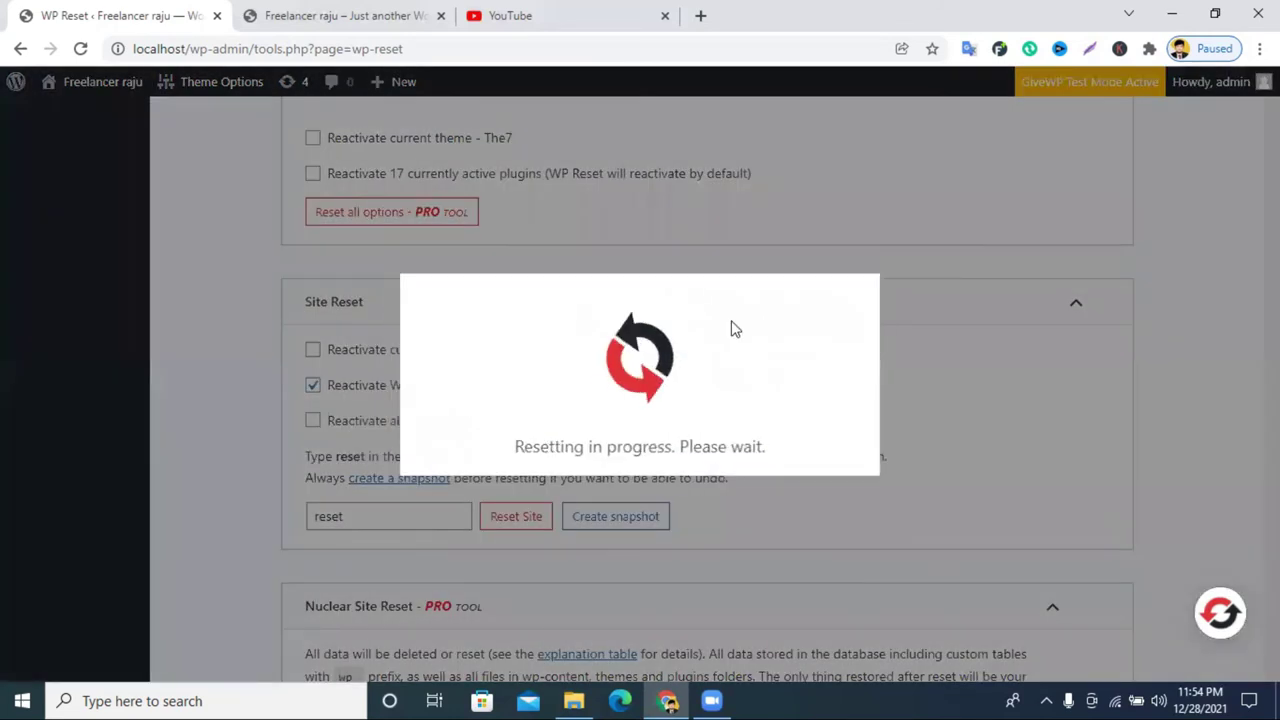
Step: Switch to File Explorer, open the Downloads folder and check the contents of New folder (2)
left_click(573, 700)
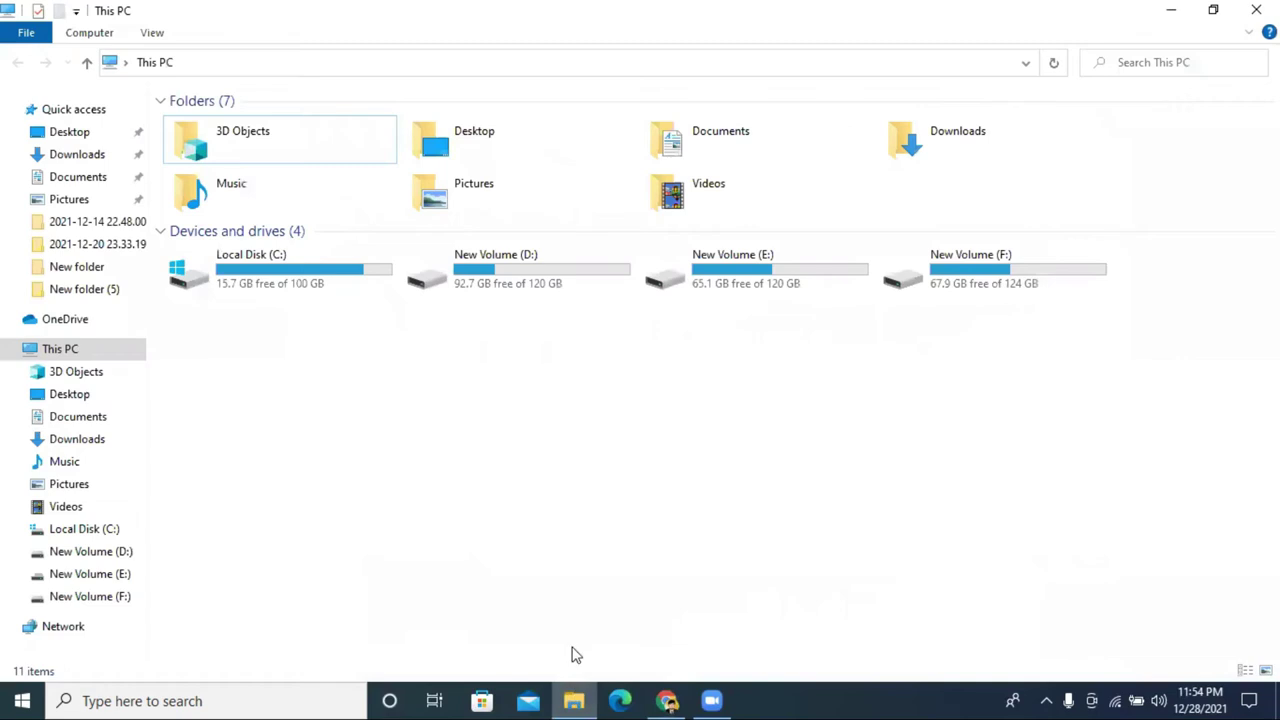
double_click(976, 136)
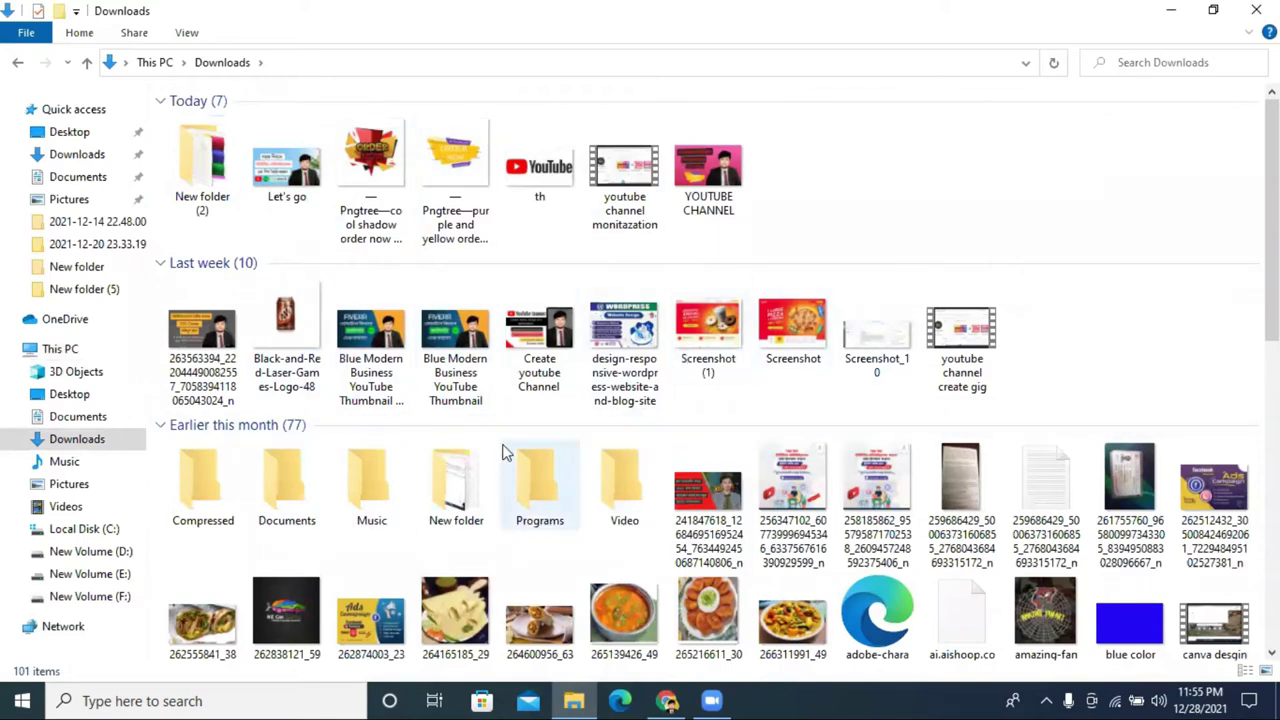
scroll(560, 434, "down", 3)
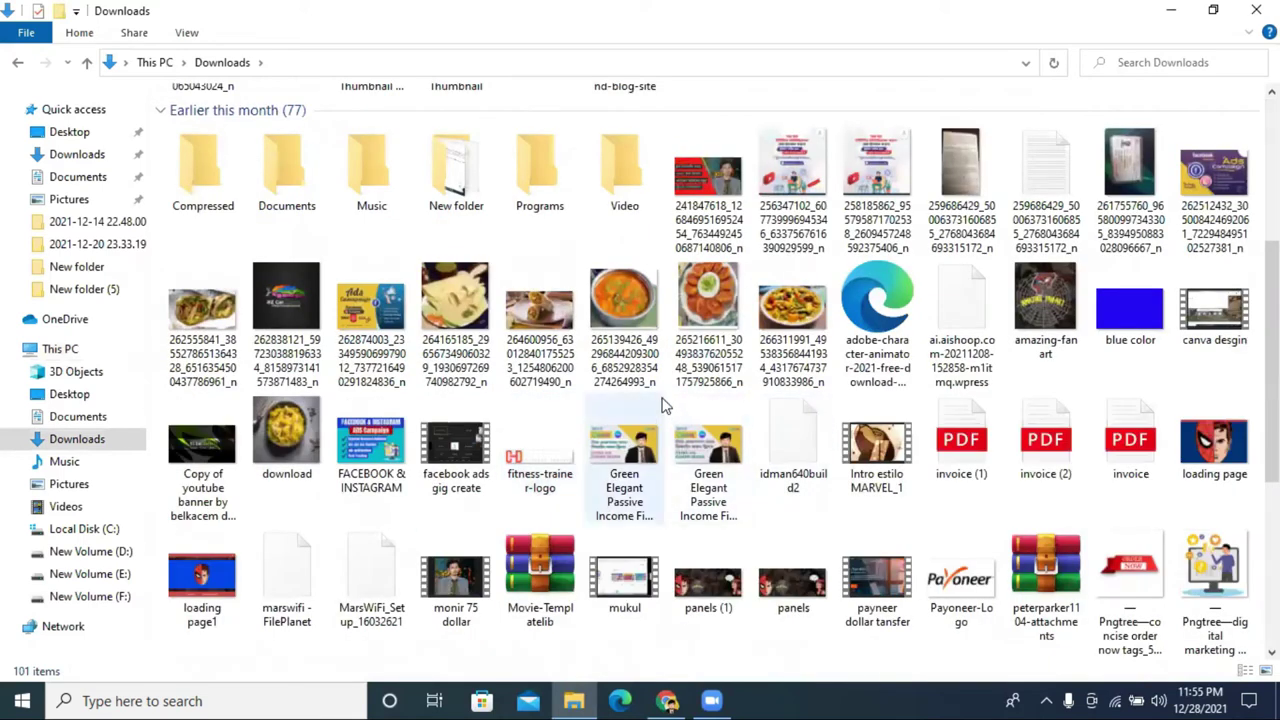
scroll(665, 402, "up", 3)
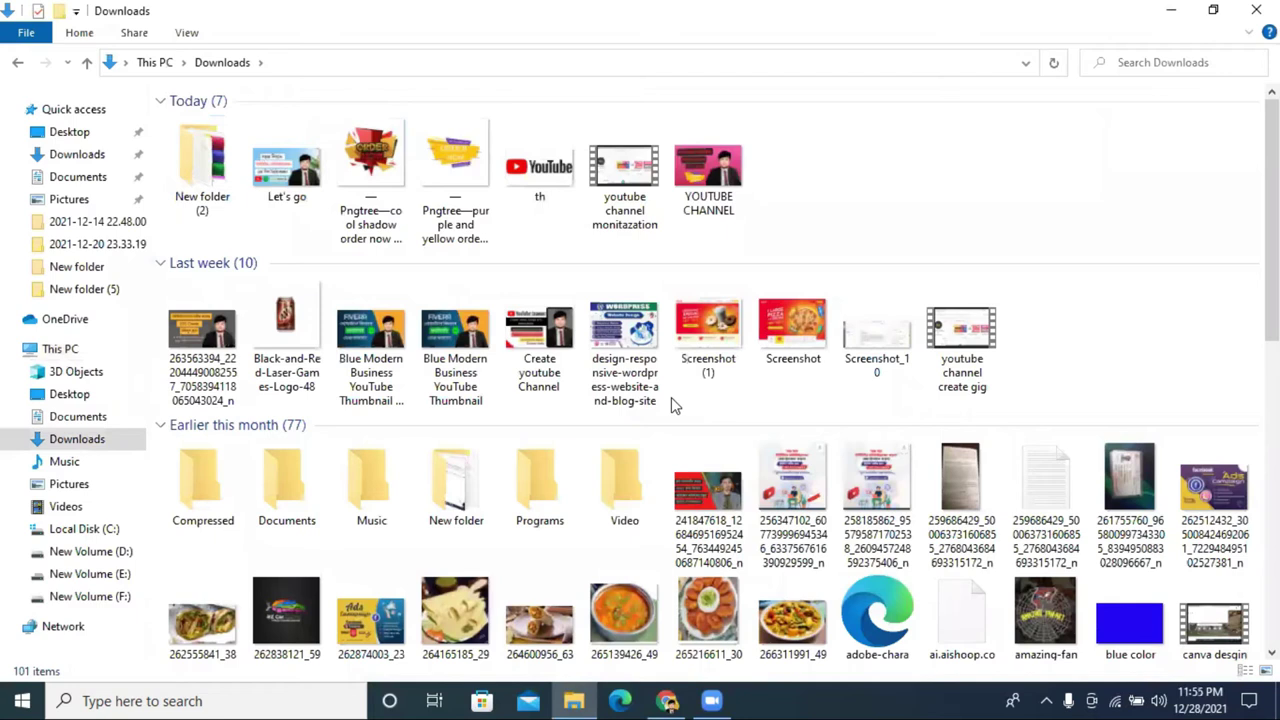
double_click(184, 169)
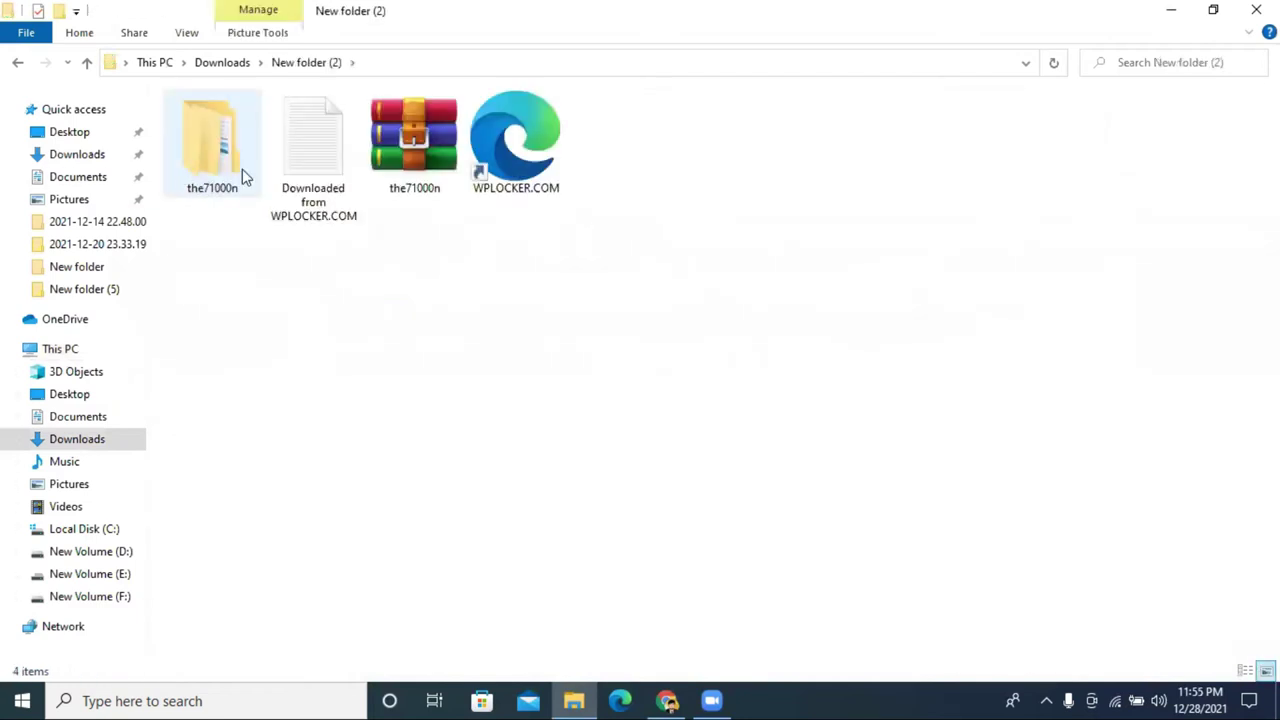
left_click(87, 62)
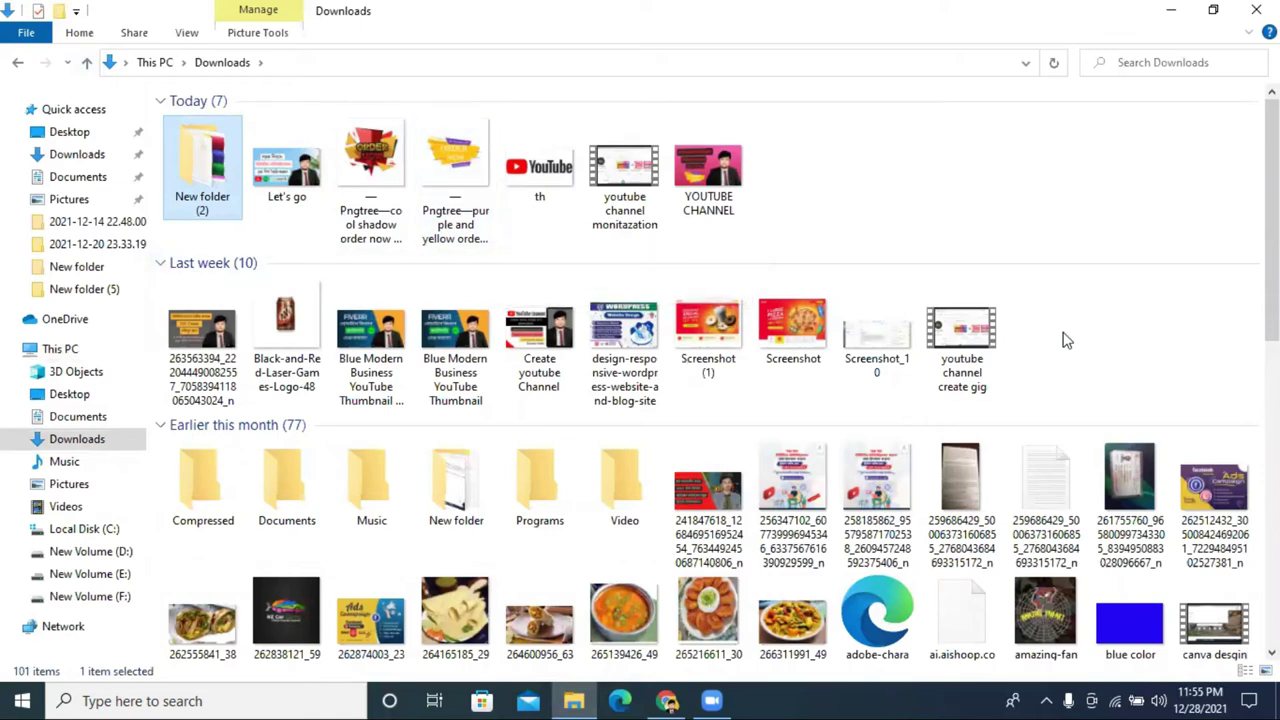
Step: Look through the files and folders in Downloads
scroll(1065, 340, "down", 3)
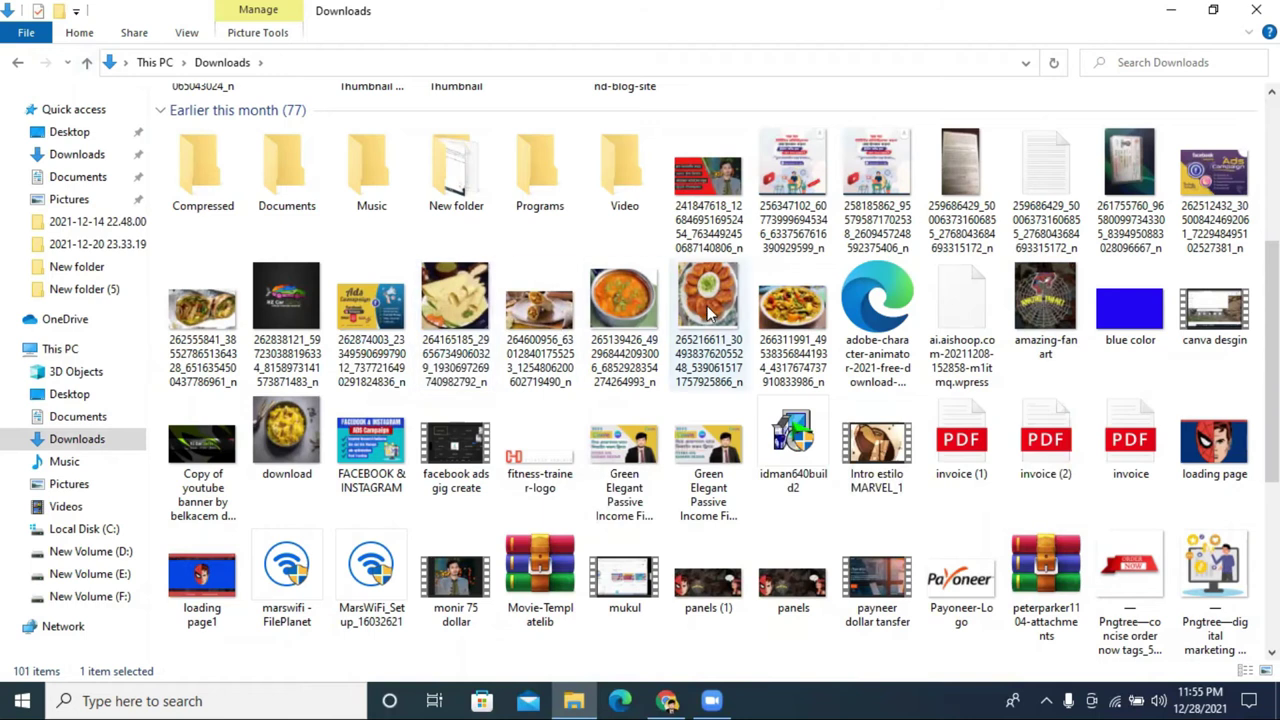
scroll(708, 313, "down", 3)
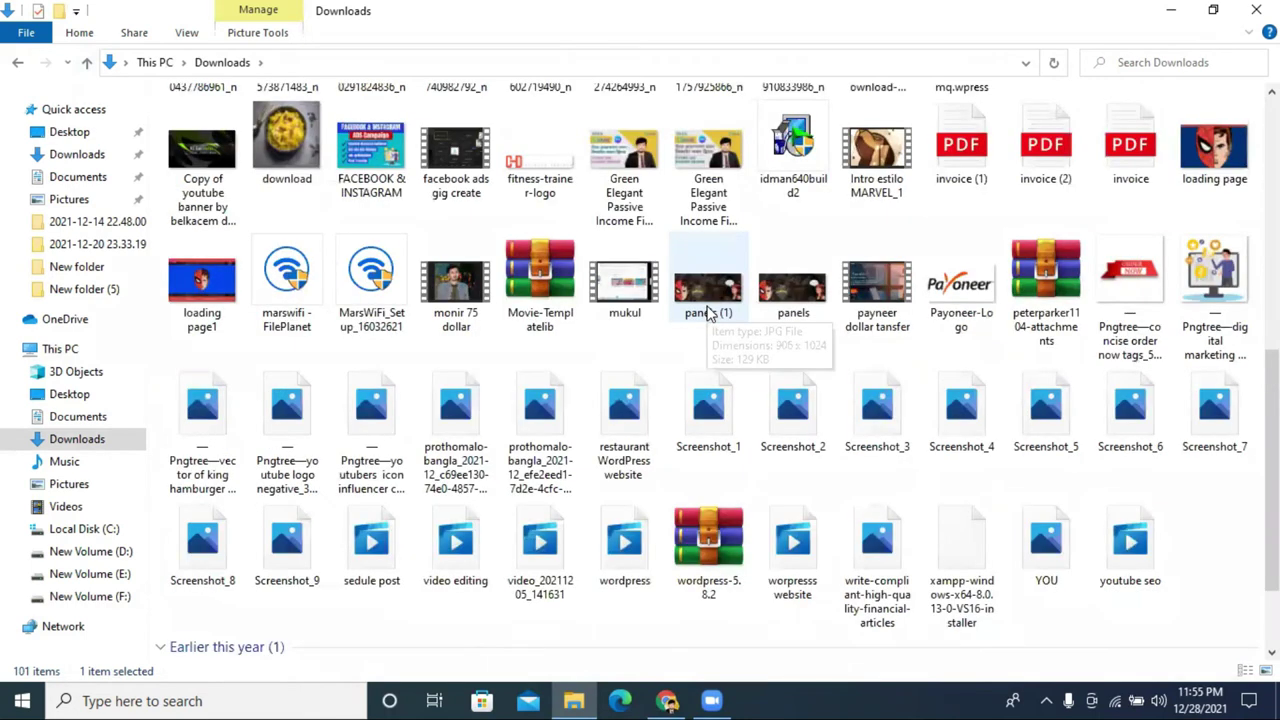
scroll(590, 430, "down", 3)
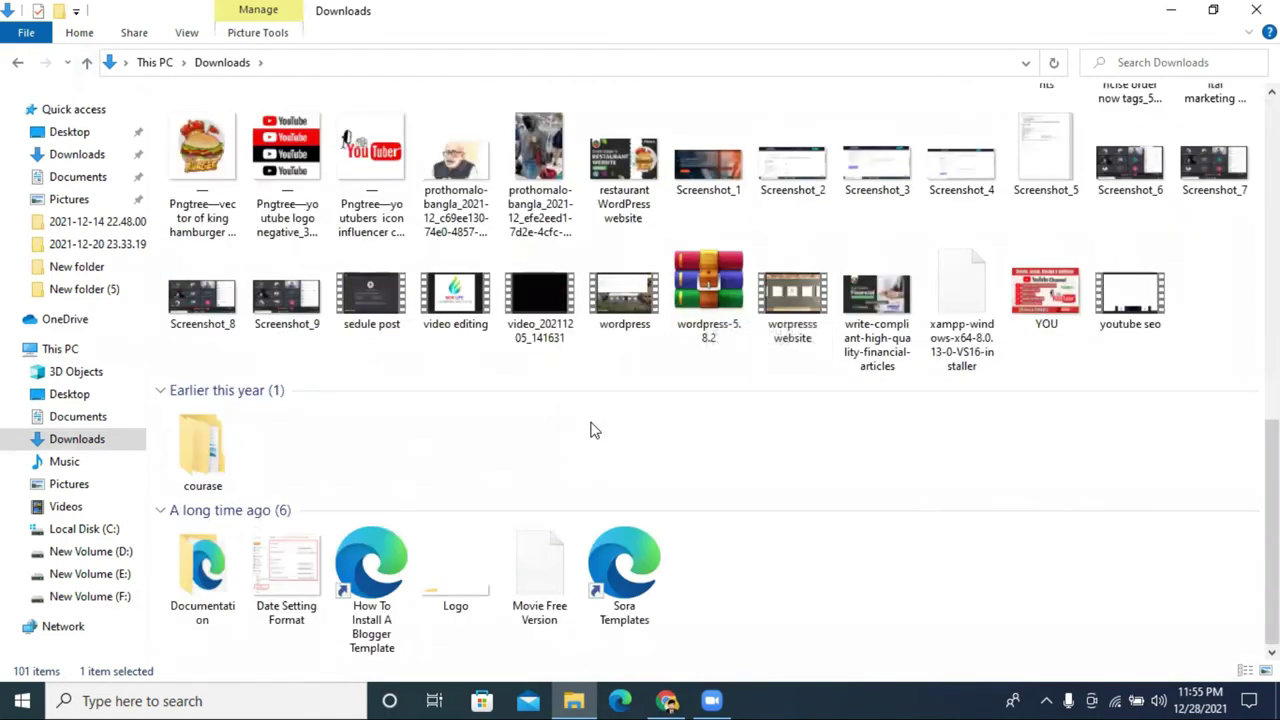
scroll(592, 432, "up", 15)
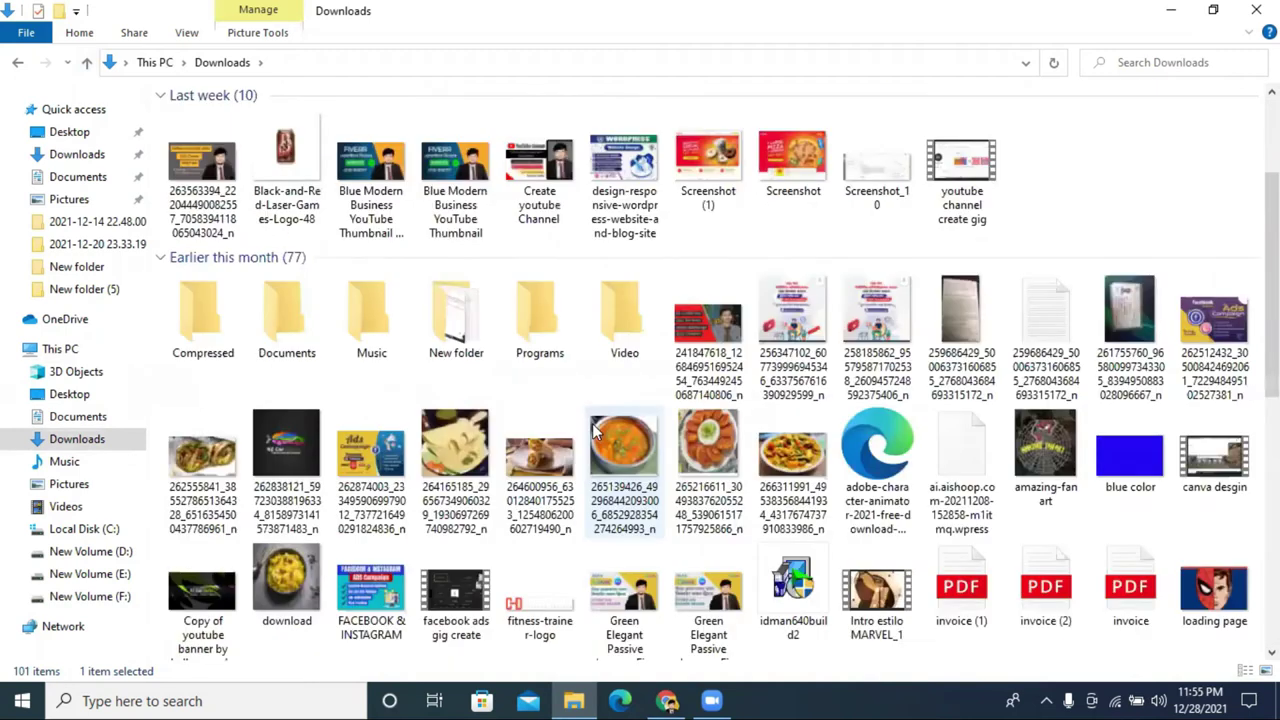
scroll(596, 430, "down", 5)
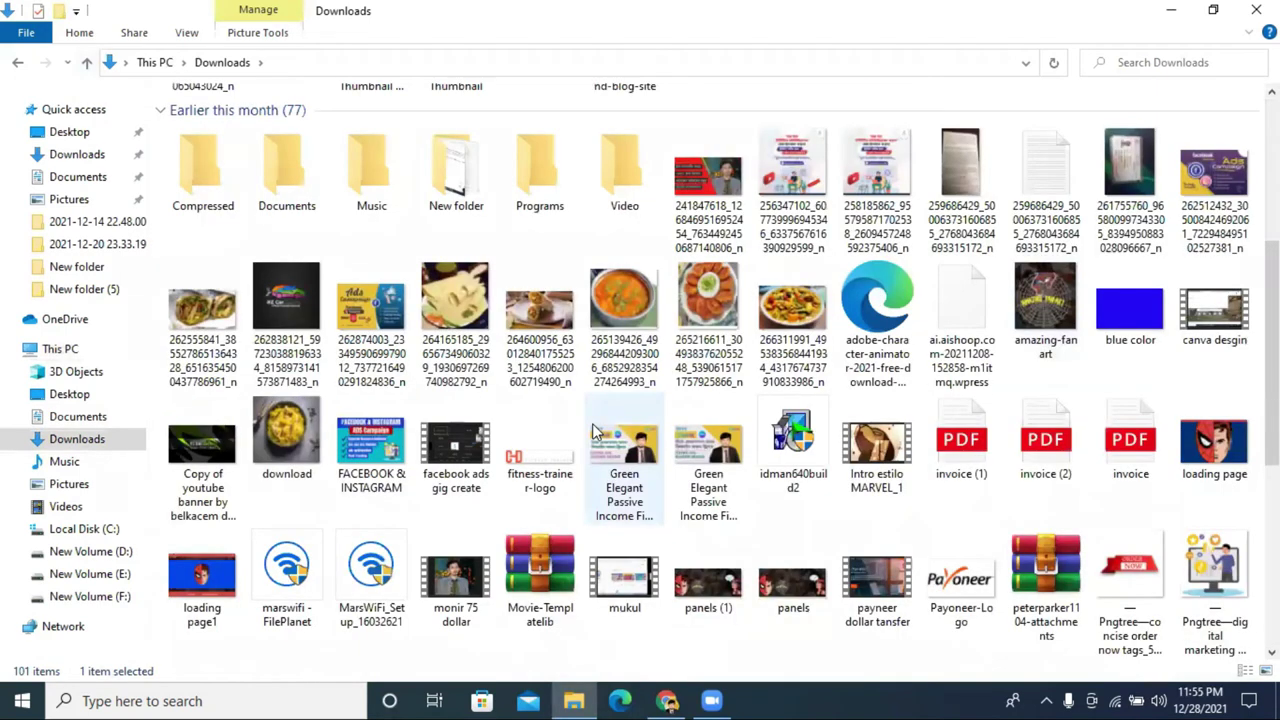
scroll(592, 432, "up", 3)
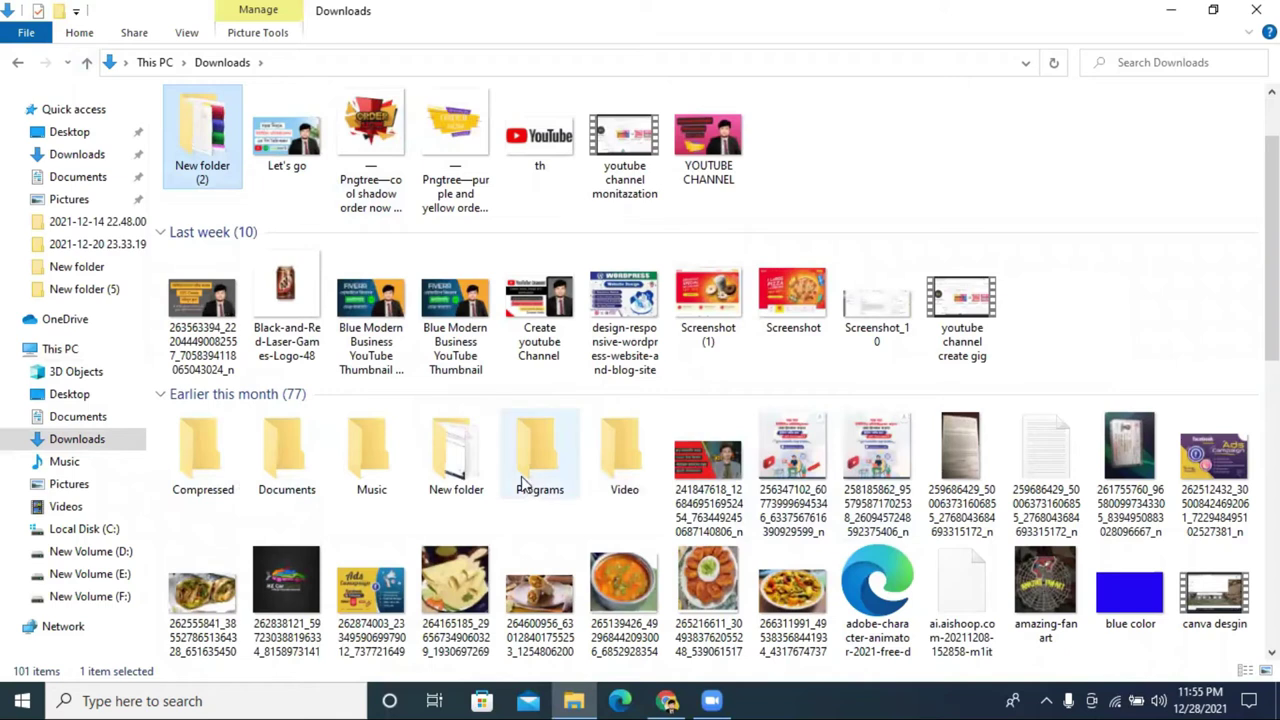
scroll(371, 257, "up", 1)
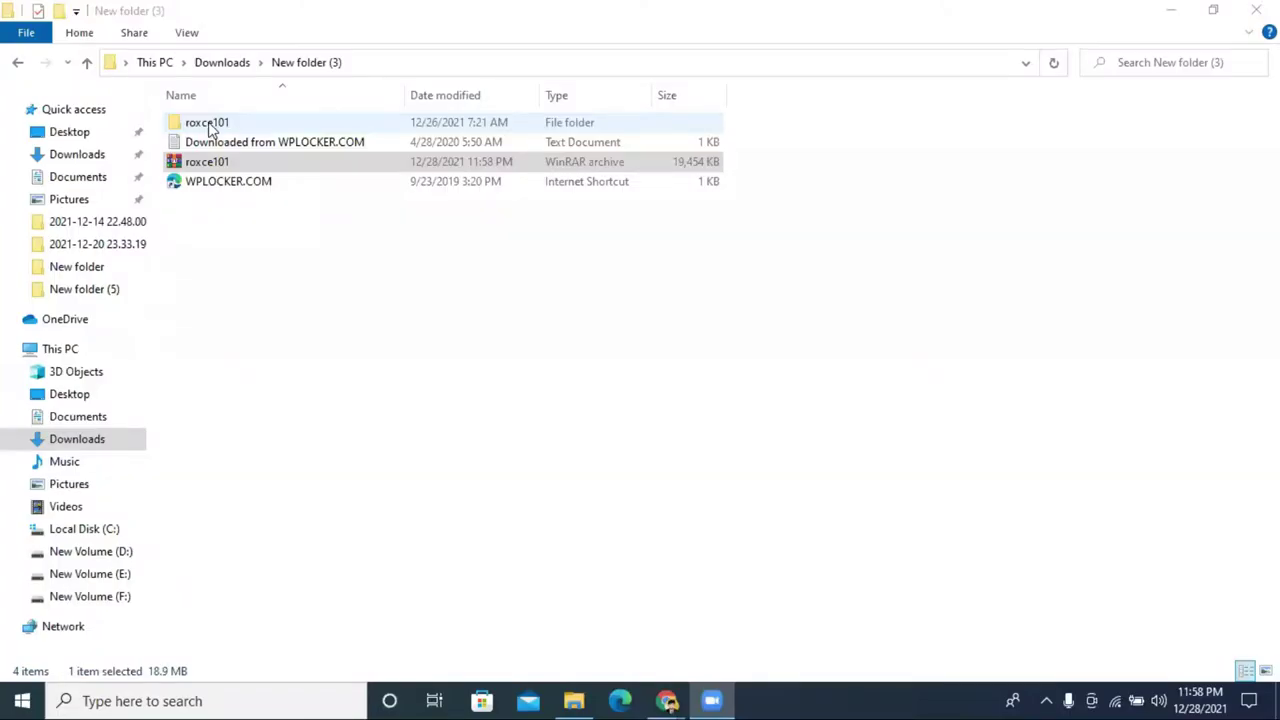
Step: Open the roxce101 folder in New folder (3), and bring up the WordPress theme upload form in Chrome
left_click(210, 124)
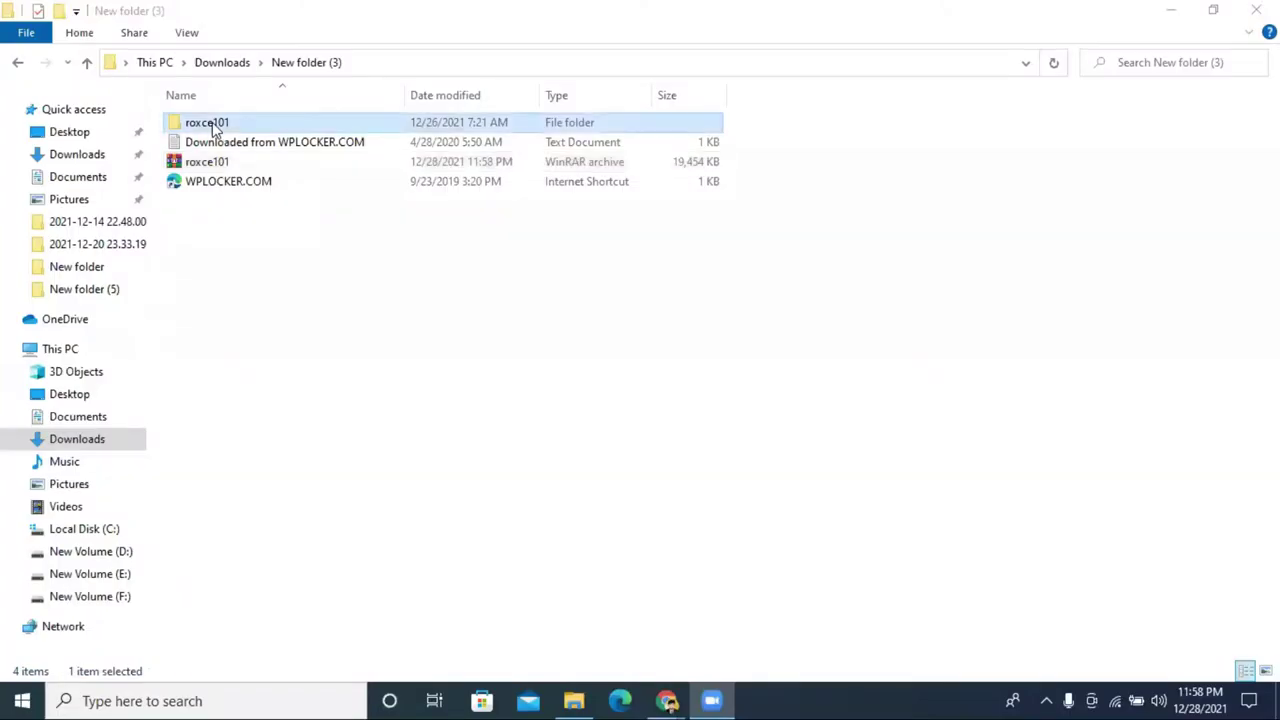
double_click(227, 126)
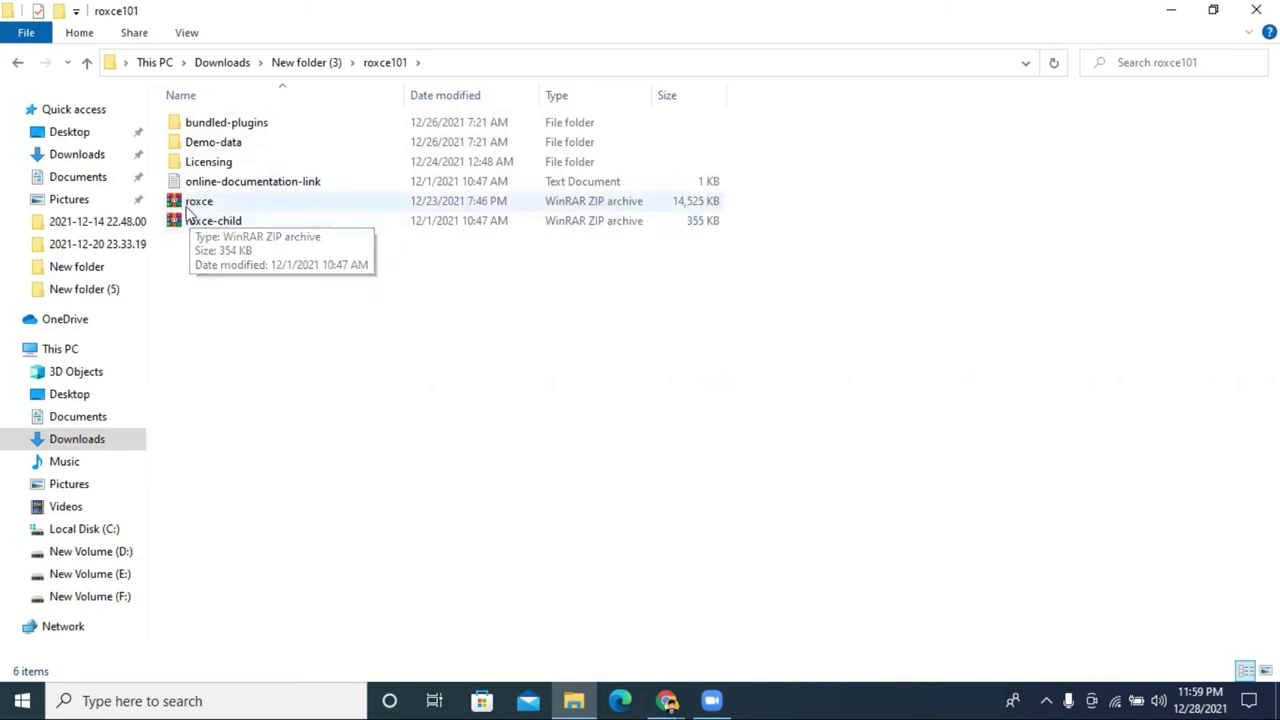
left_click(666, 700)
left_click(586, 627)
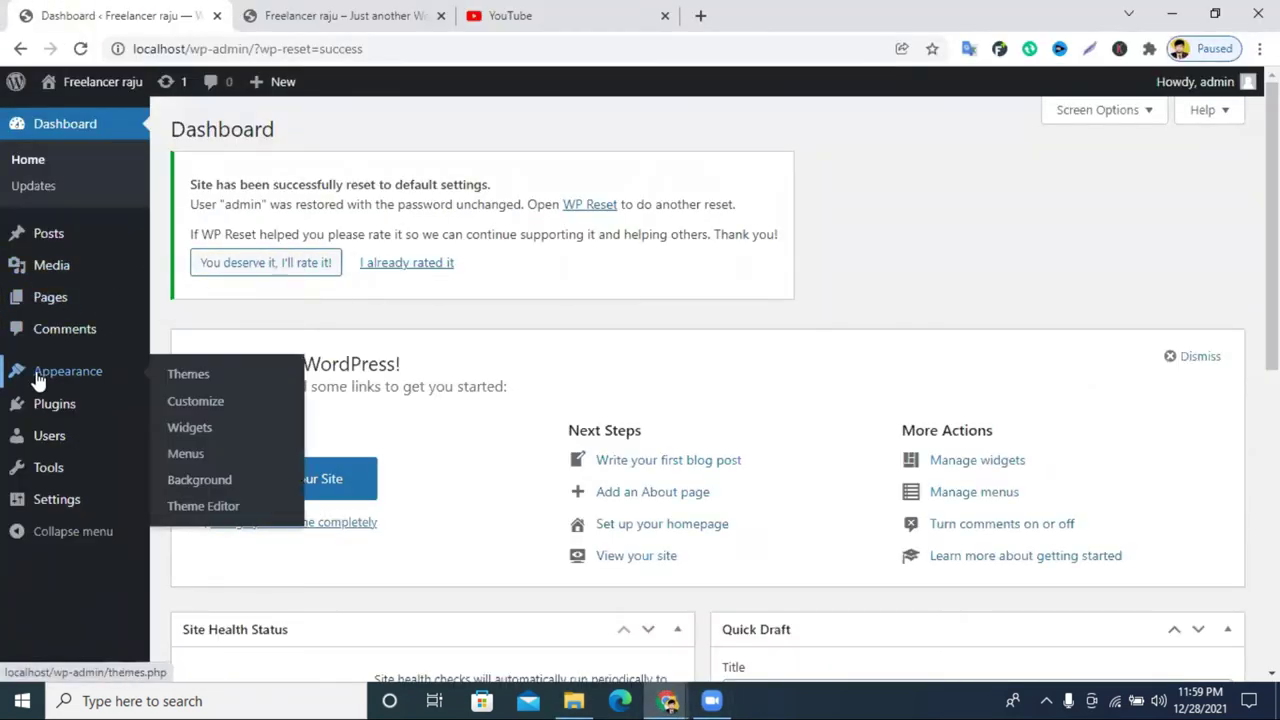
left_click(37, 380)
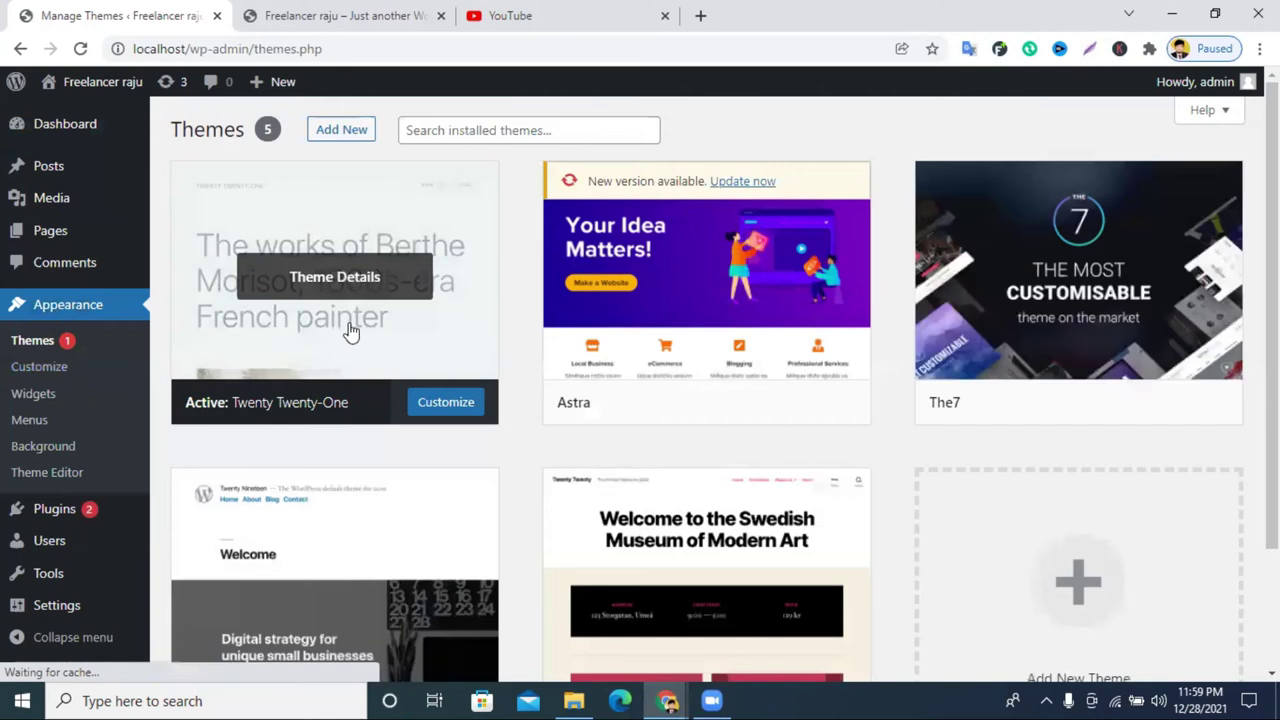
left_click(337, 131)
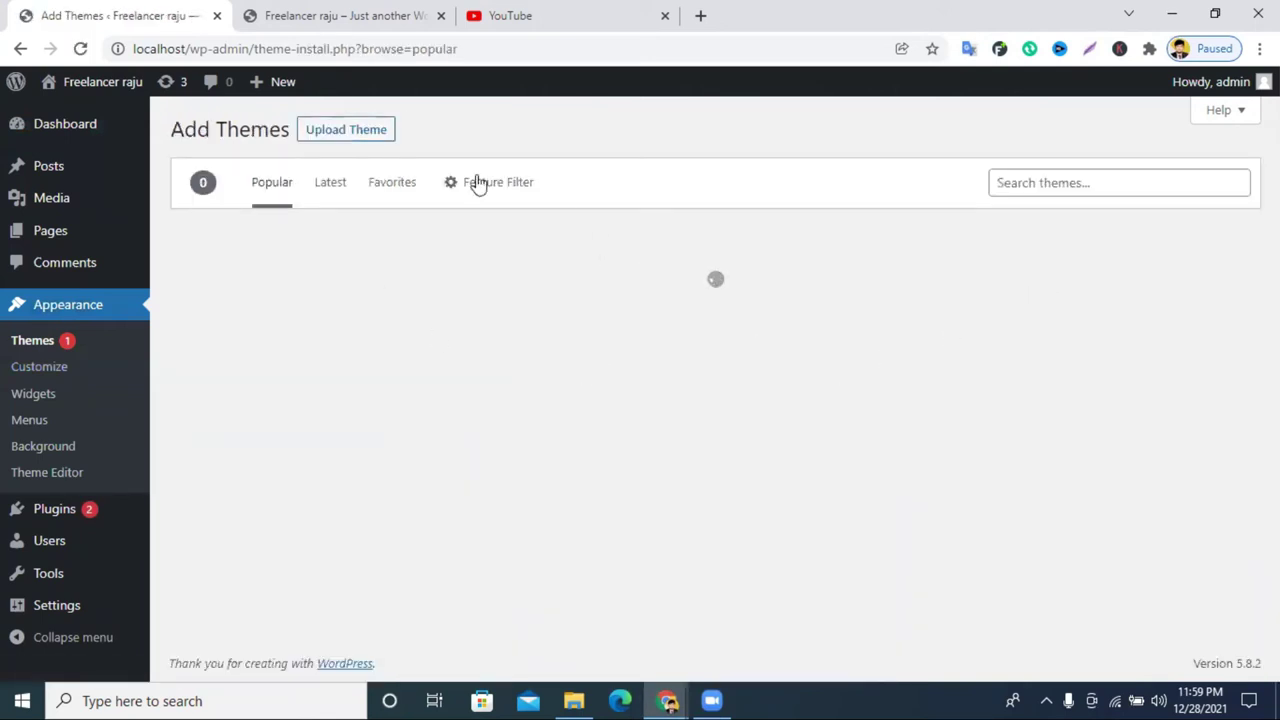
left_click(325, 135)
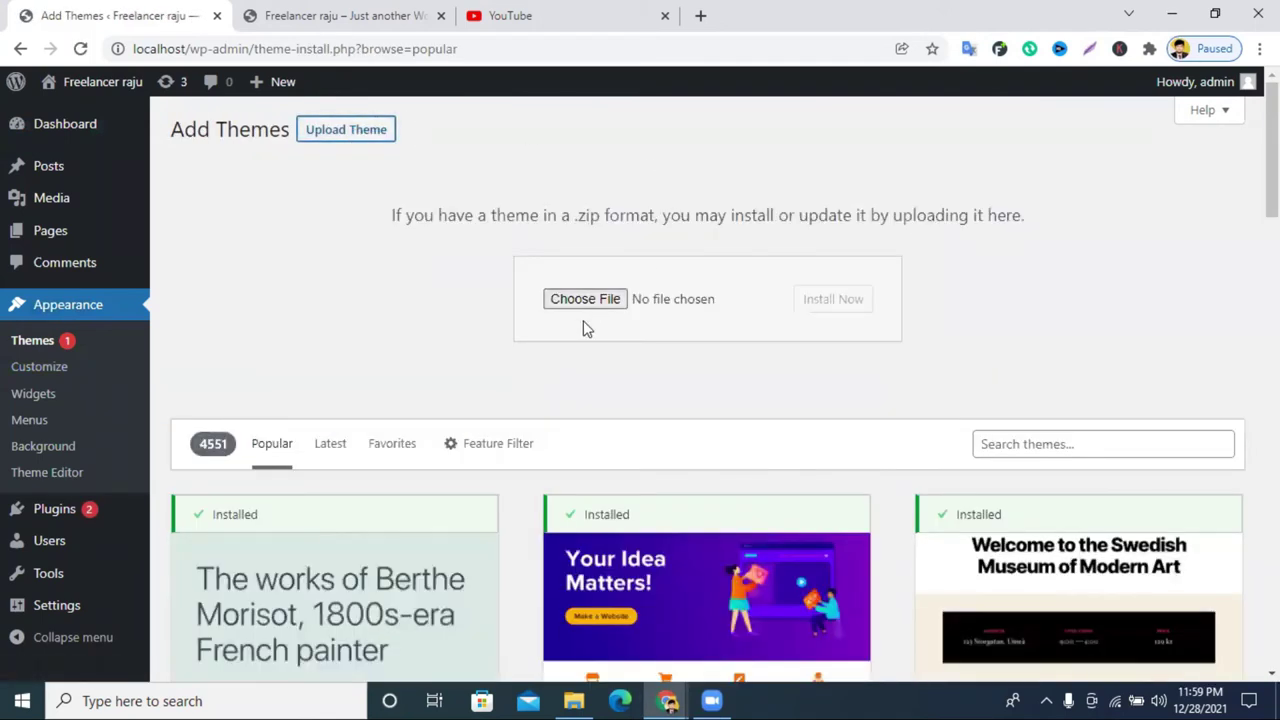
Step: Supply the roxce ZIP archive from the roxce101 folder to the theme upload form and install it
left_click(573, 701)
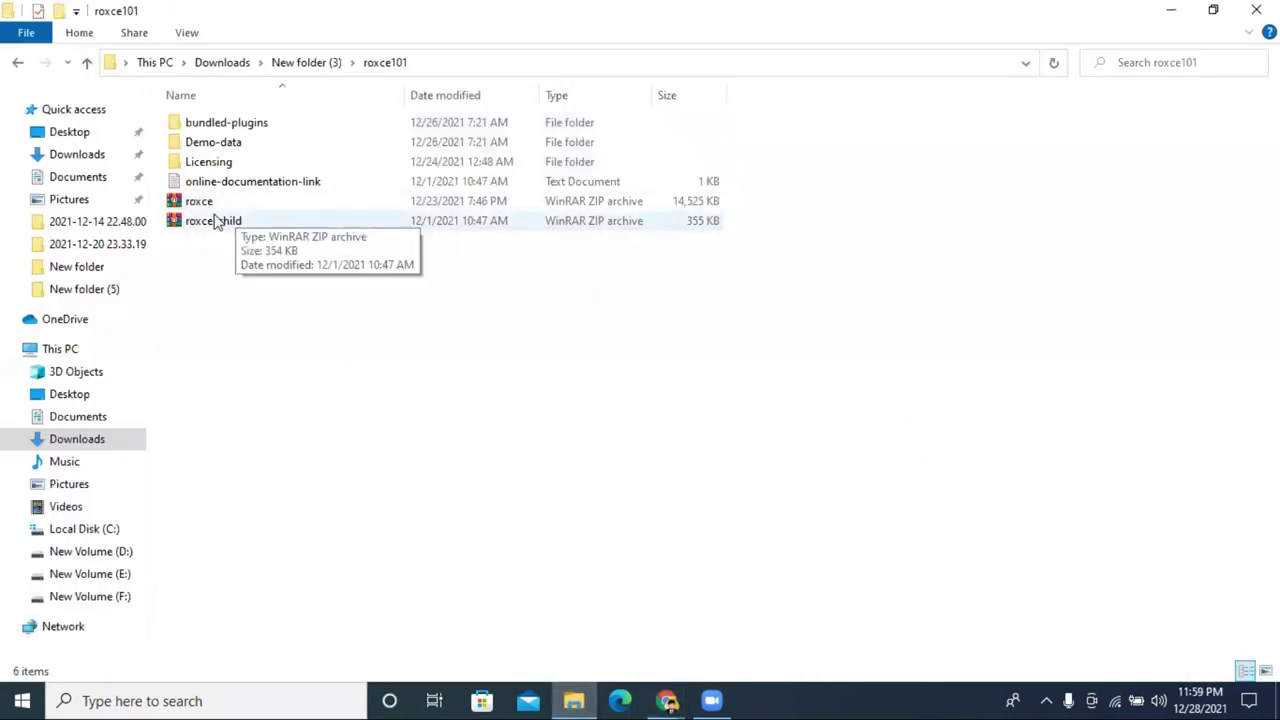
left_click_drag(223, 200, 380, 285)
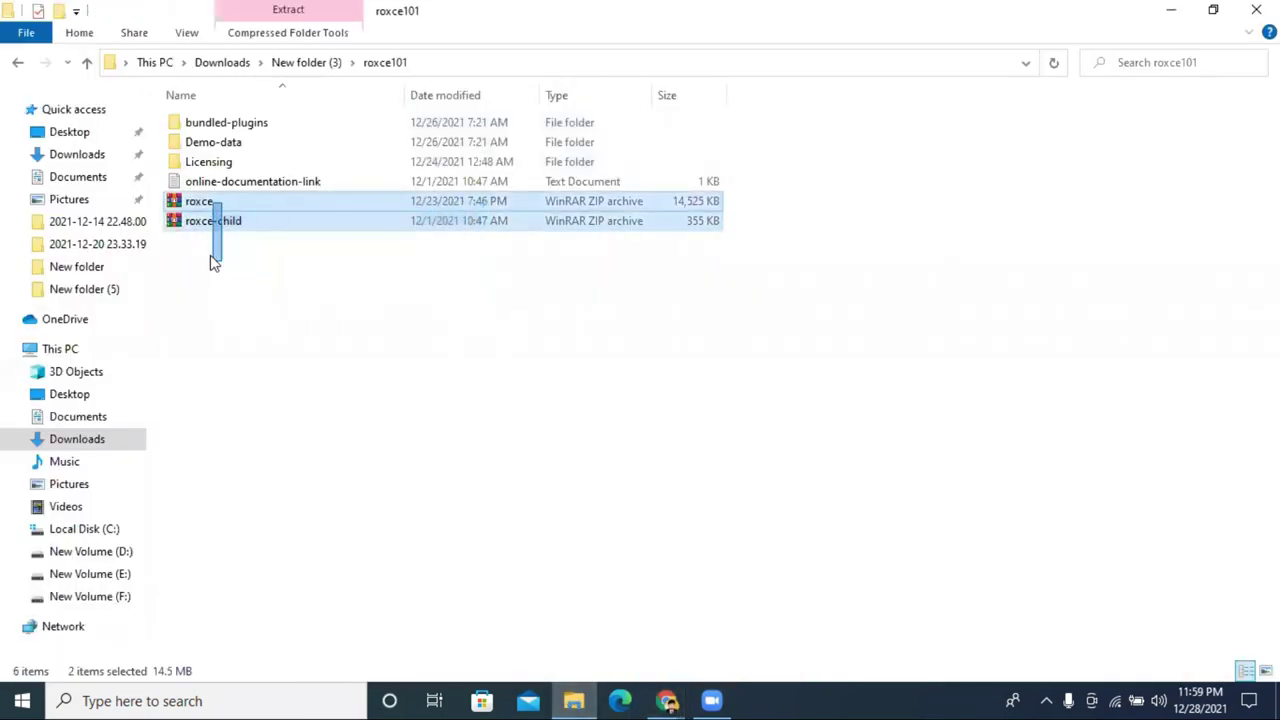
left_click(203, 204)
left_click_drag(203, 204, 669, 297)
left_click(833, 300)
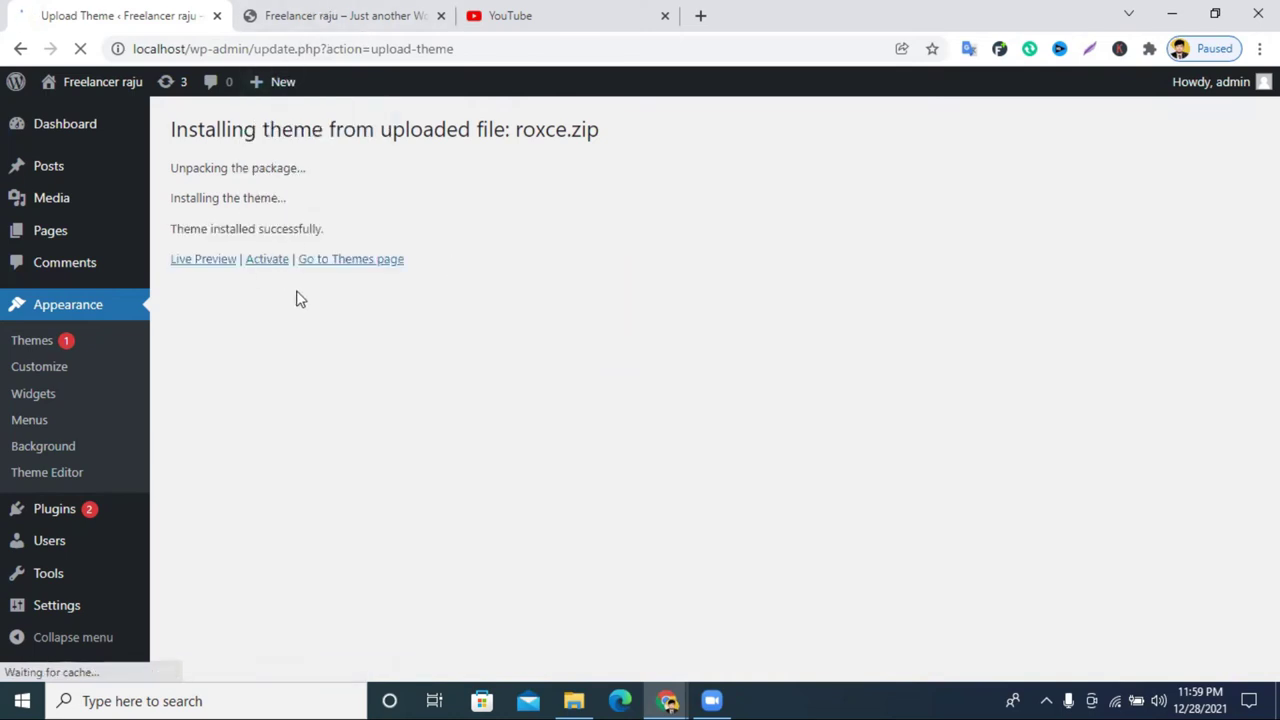
Step: Activate the newly installed Roxce theme and open its theme details
left_click(266, 261)
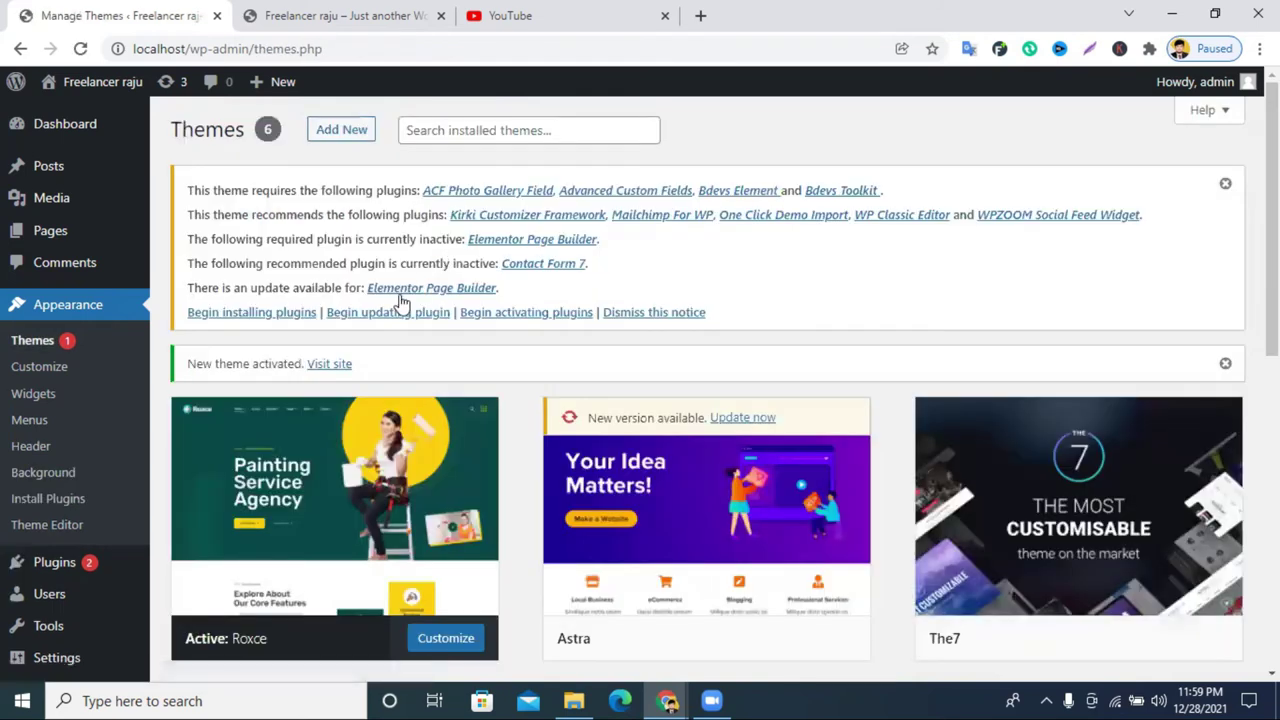
scroll(400, 302, "down", 2)
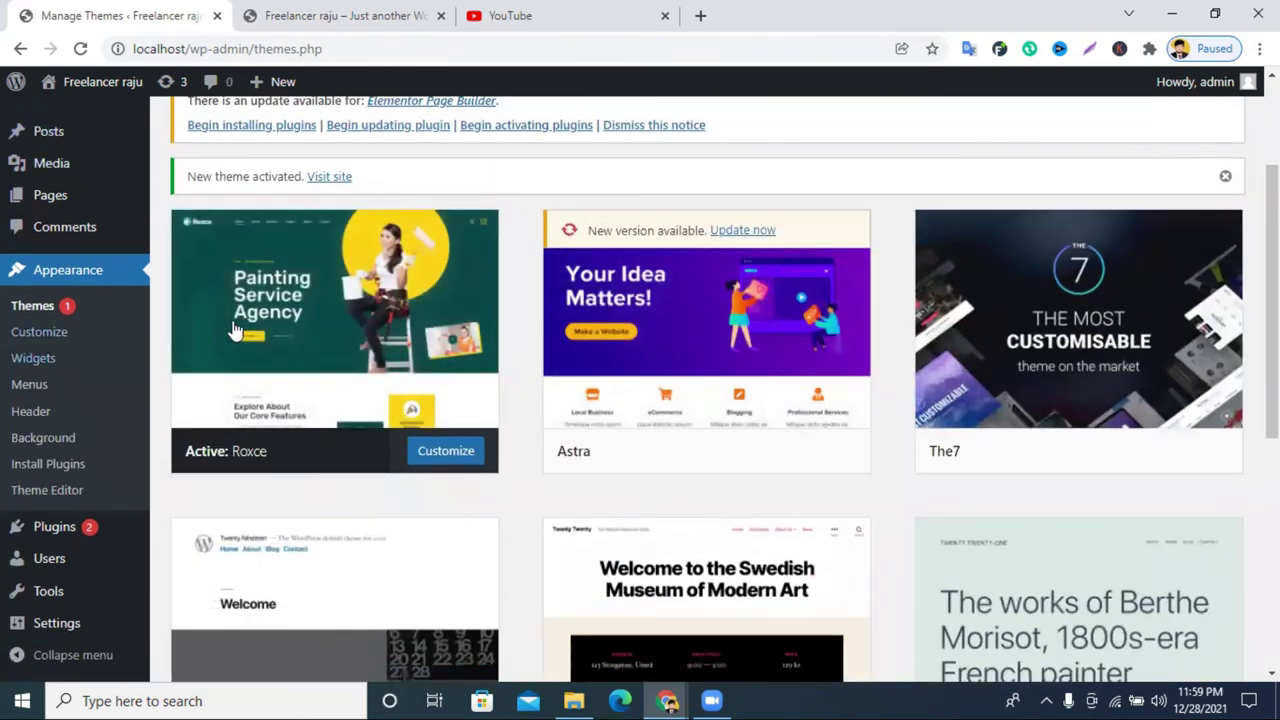
left_click(379, 249)
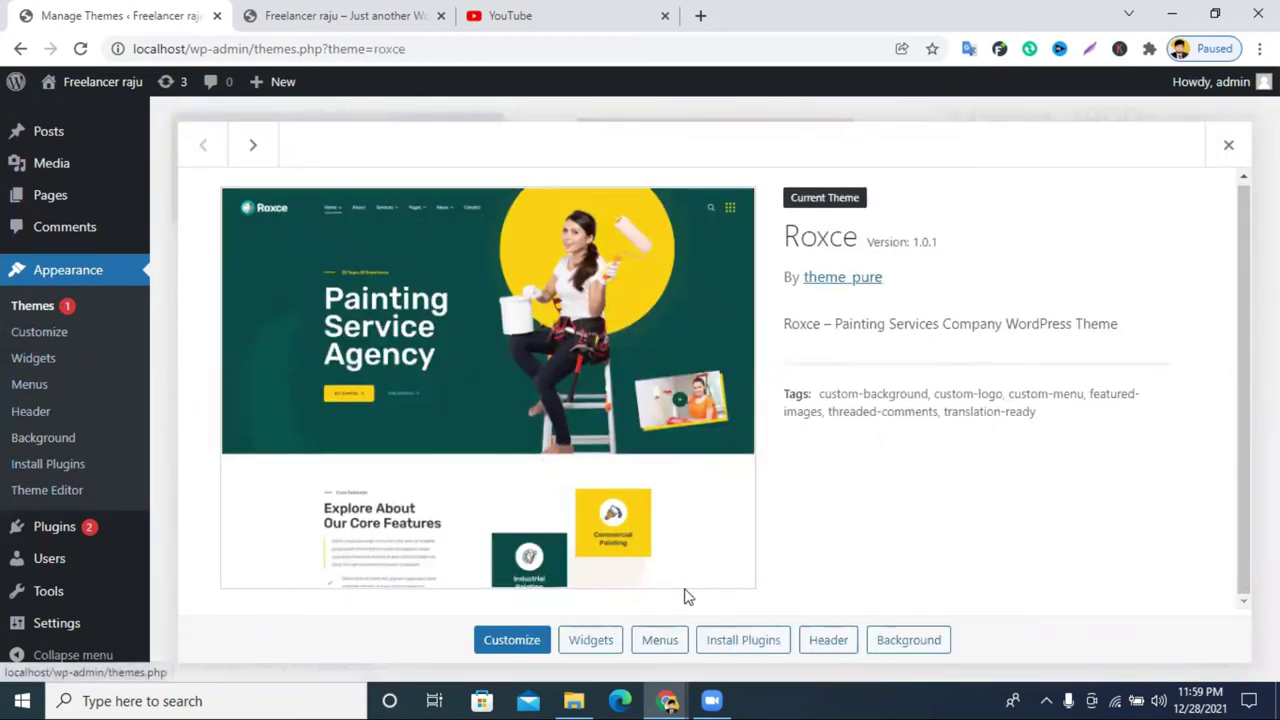
Step: Open the Roxce theme's required plugins list and bulk-install all the listed plugins
left_click(732, 645)
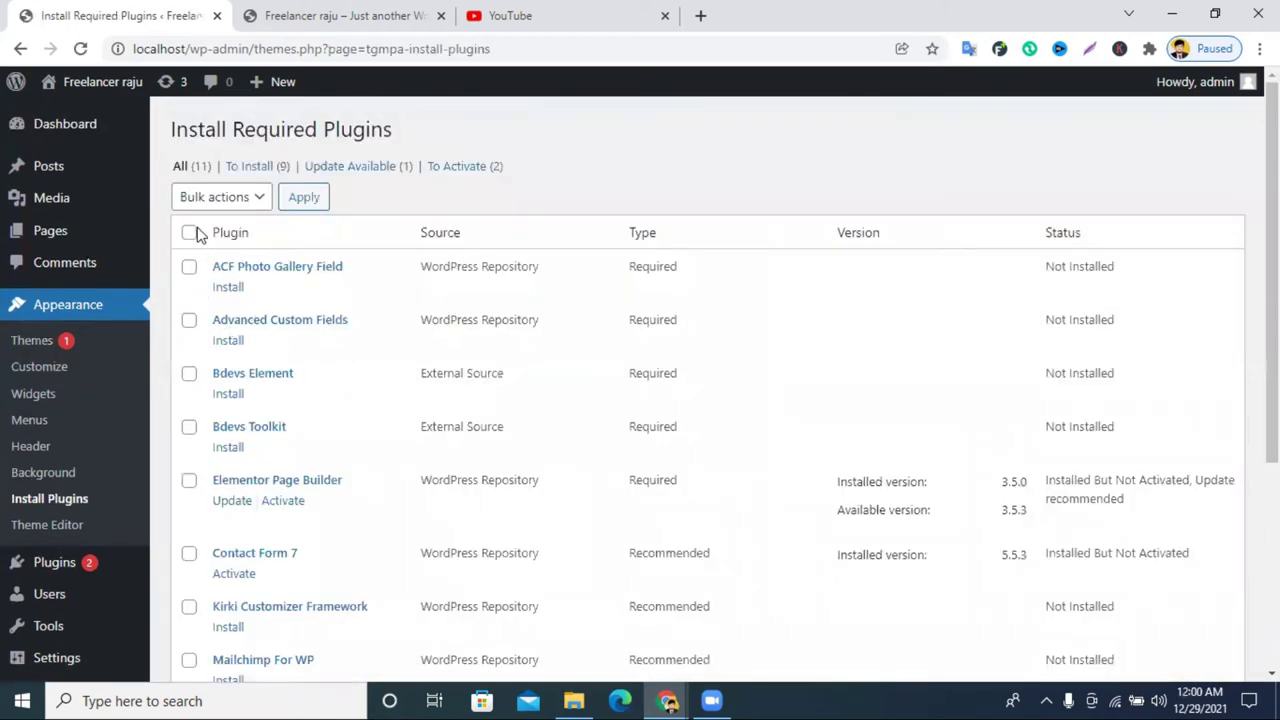
left_click(190, 233)
left_click(220, 197)
left_click(218, 242)
left_click(305, 197)
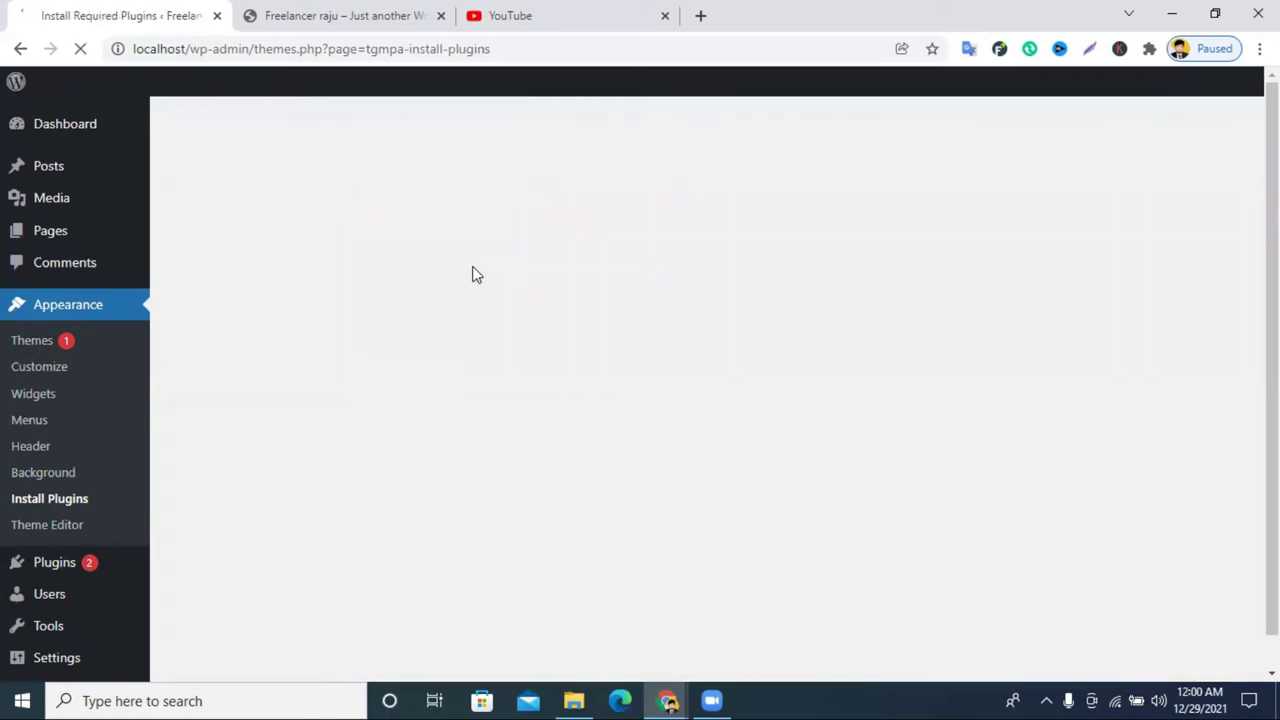
left_click(310, 13)
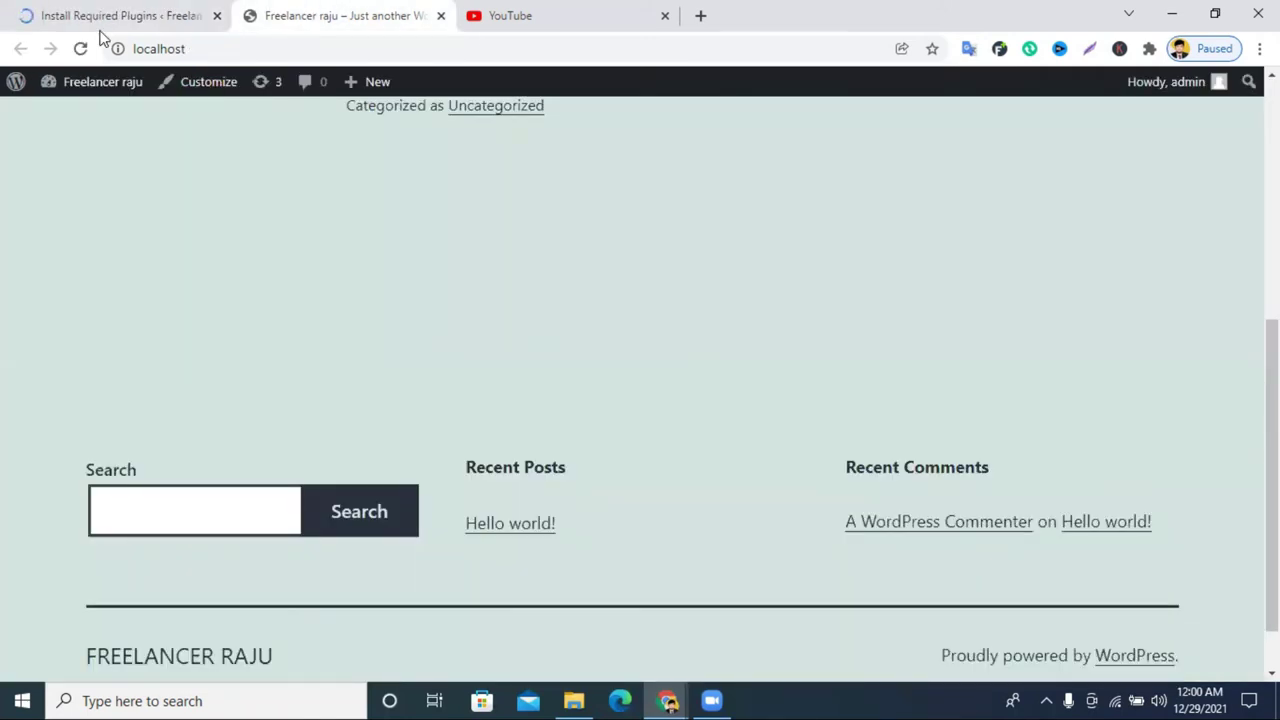
left_click(91, 17)
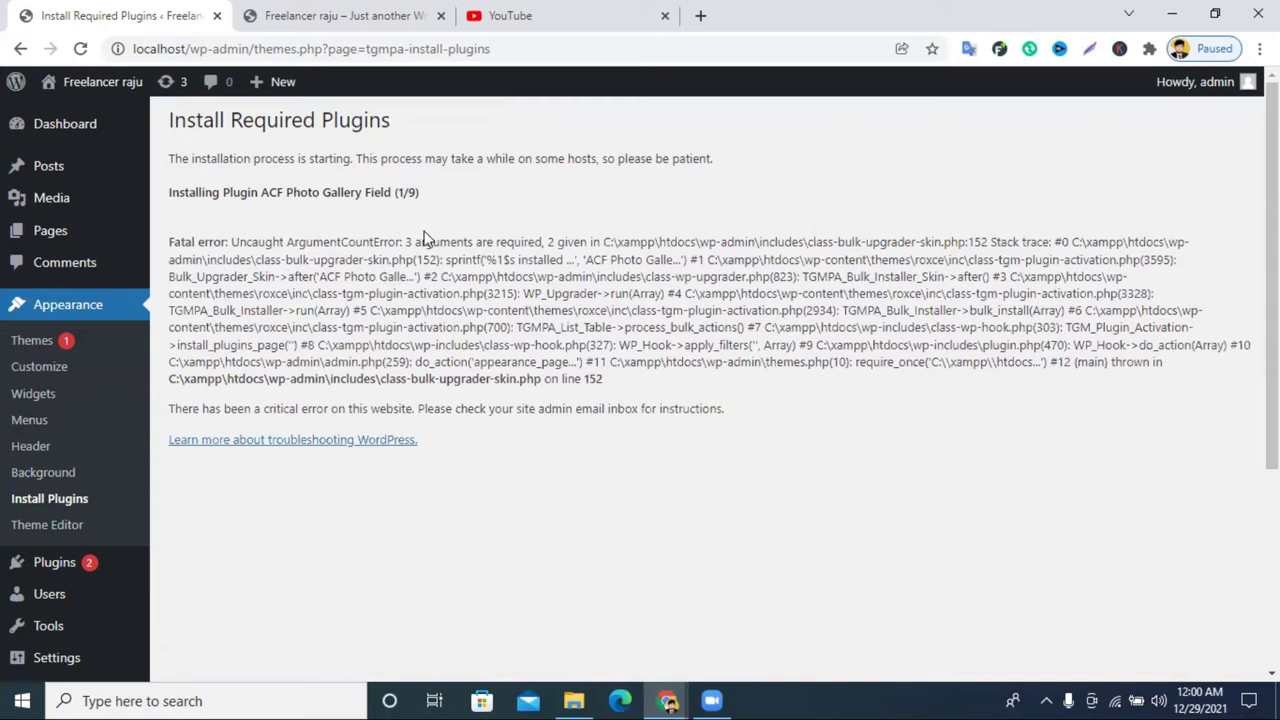
Step: Reopen the required plugins list from the Roxce theme details, install Advanced Custom Fields, and return to the list
scroll(258, 385, "down", 2)
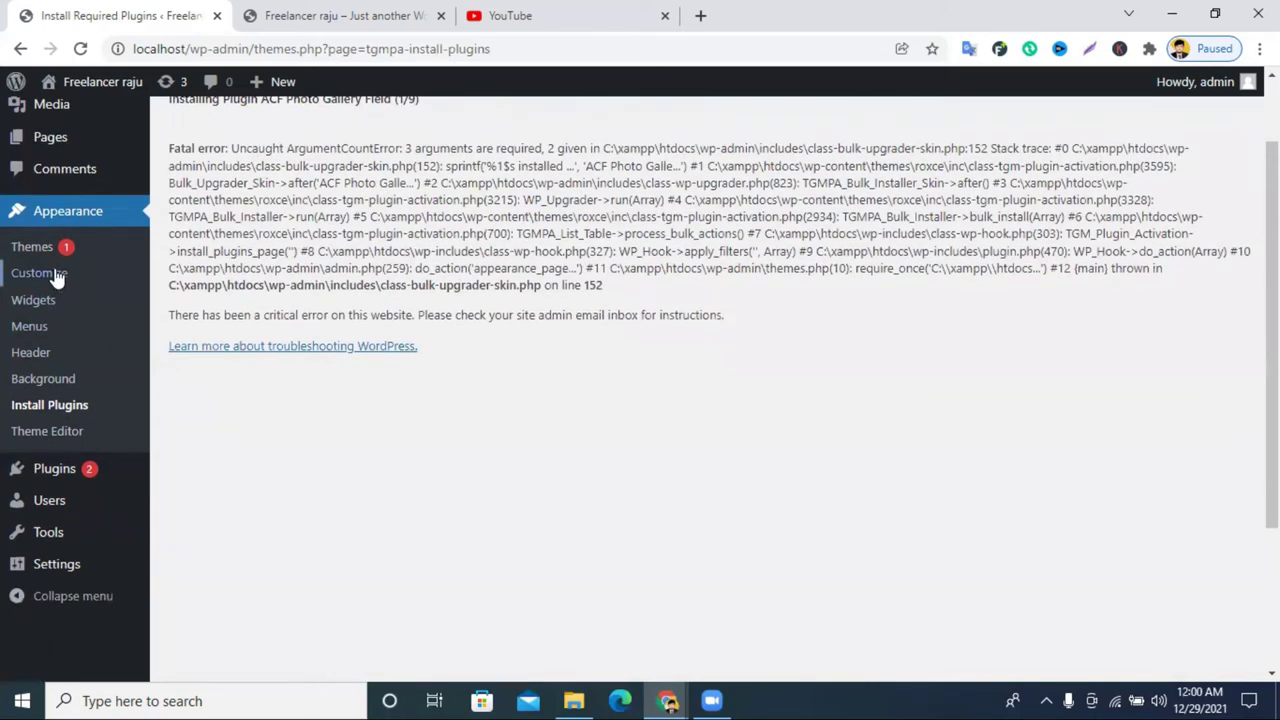
left_click(52, 218)
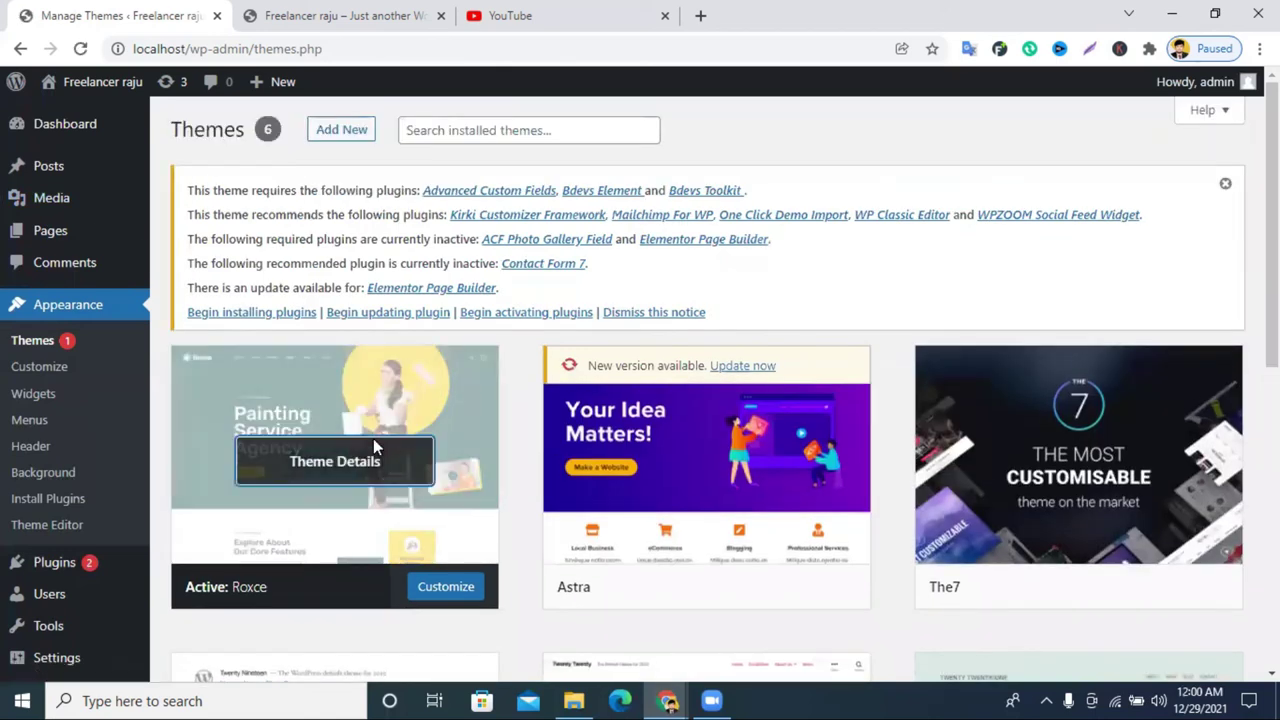
left_click(373, 438)
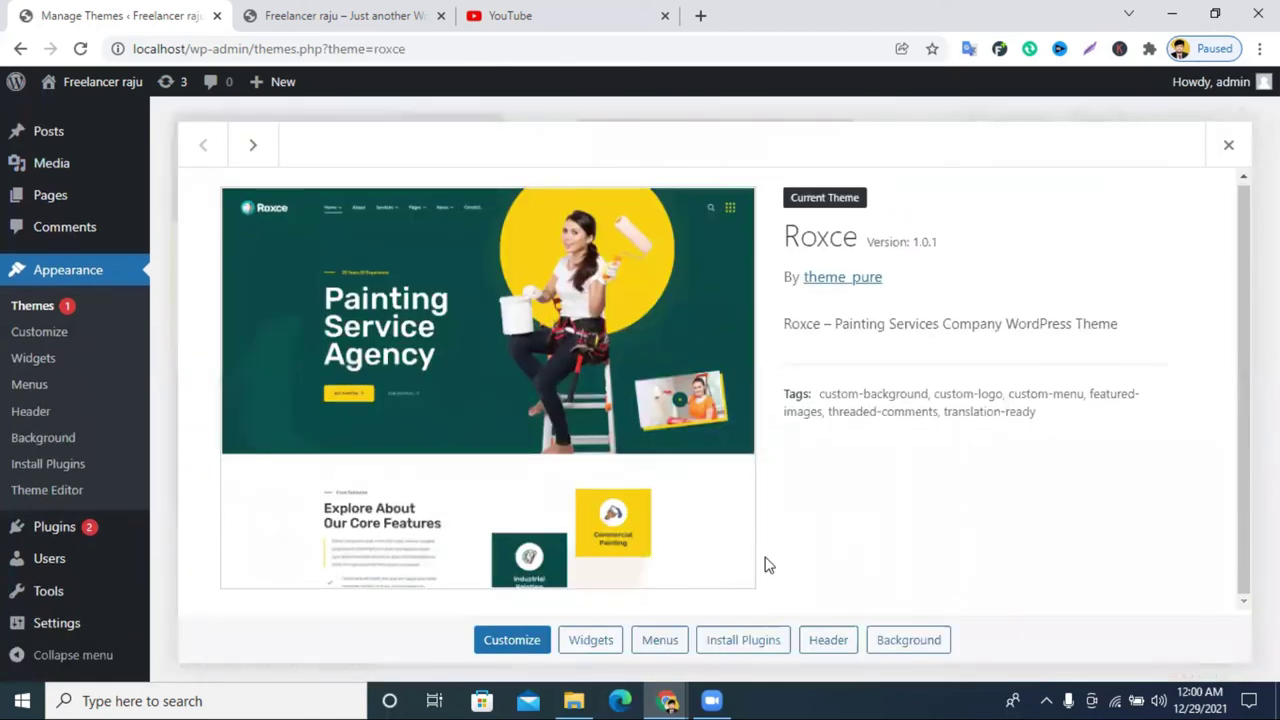
left_click(748, 644)
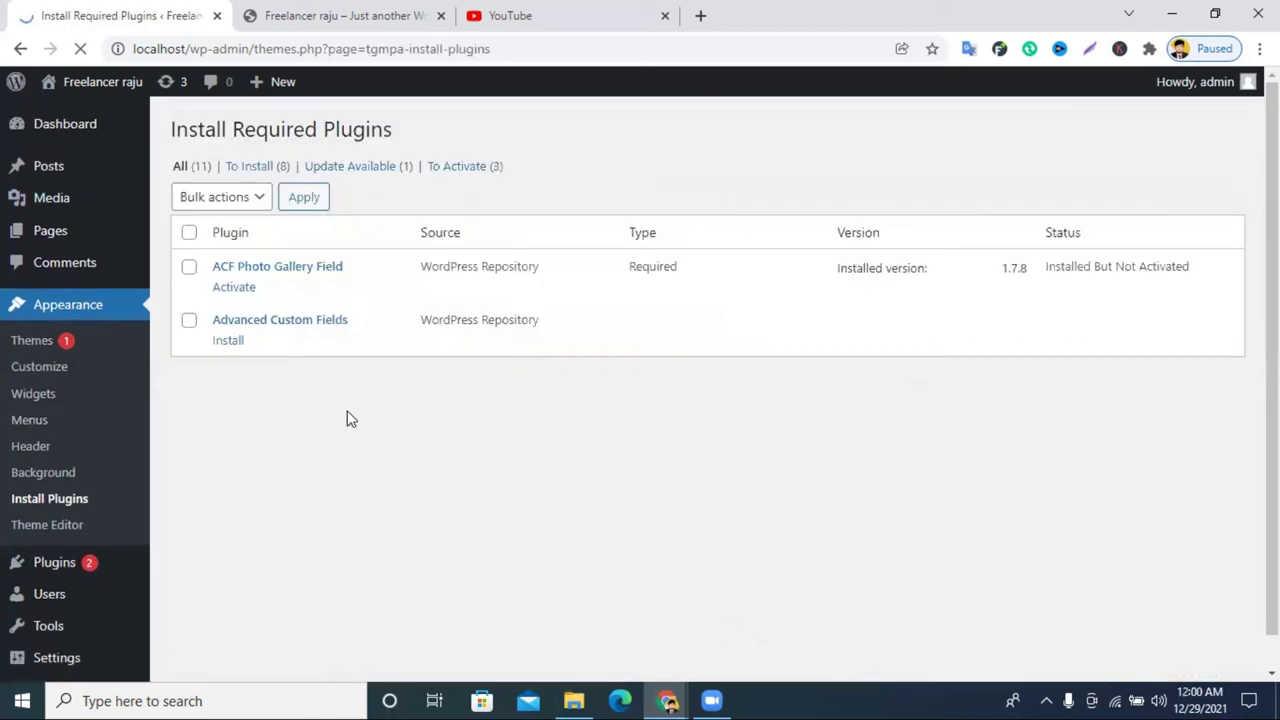
left_click(230, 341)
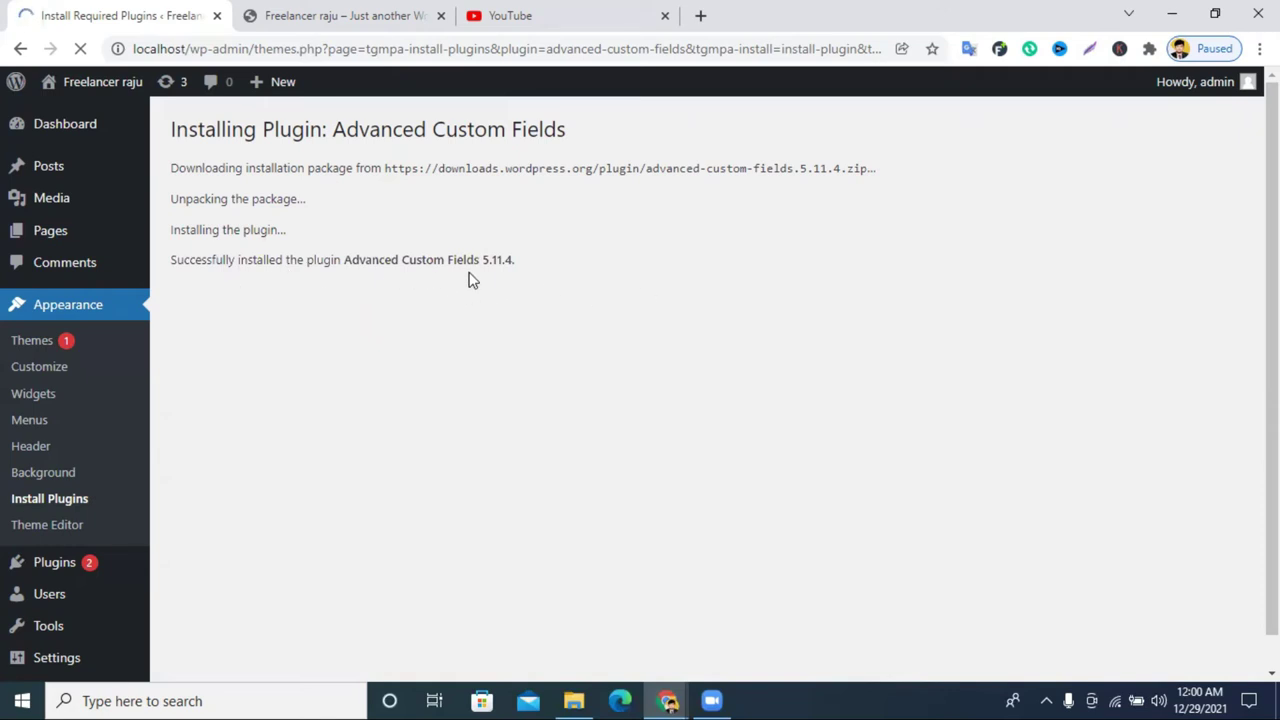
left_click(249, 291)
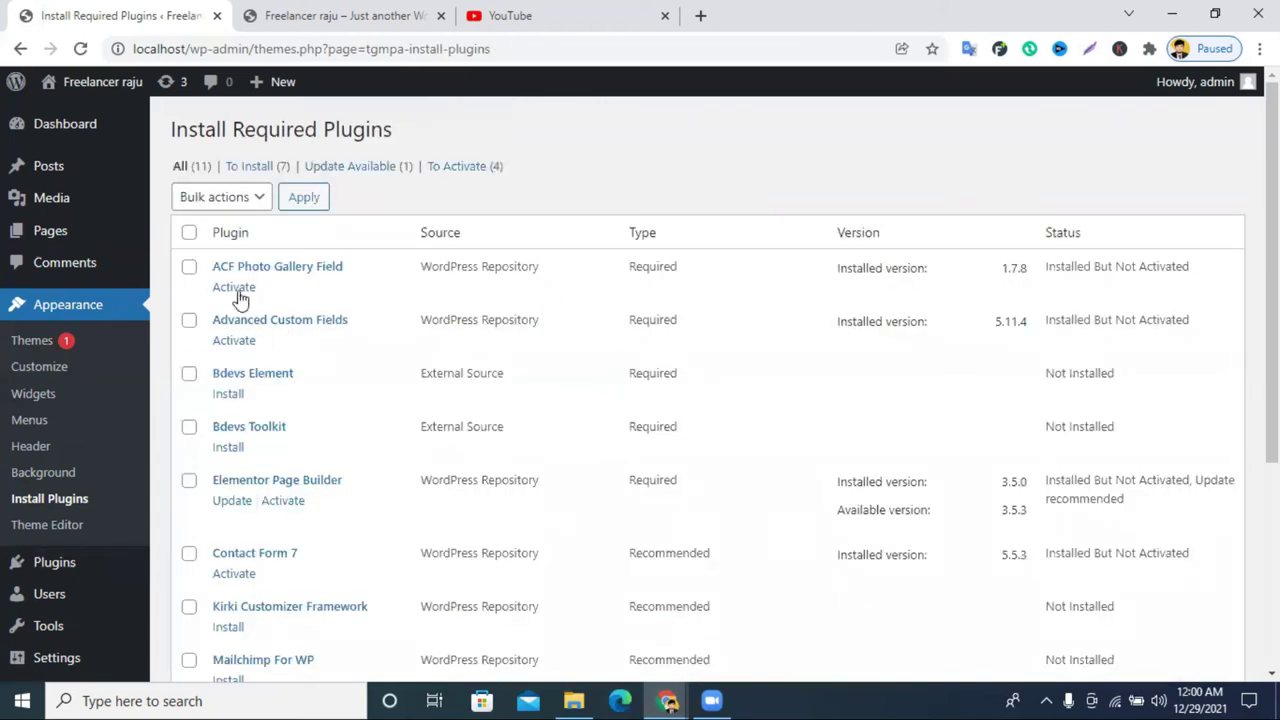
Step: Install the Bdevs Toolkit and WPZOOM Social Feed Widget plugins individually from the required plugins list
scroll(240, 350, "down", 1)
left_click(228, 356)
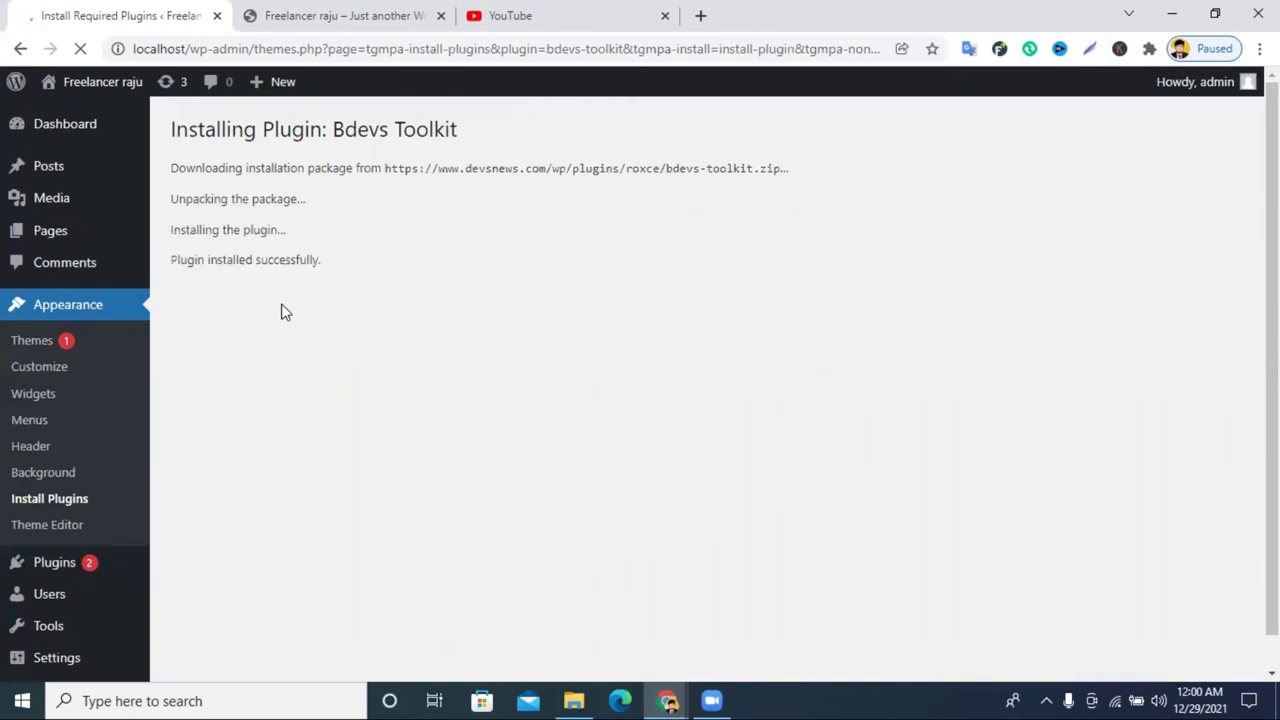
left_click(253, 291)
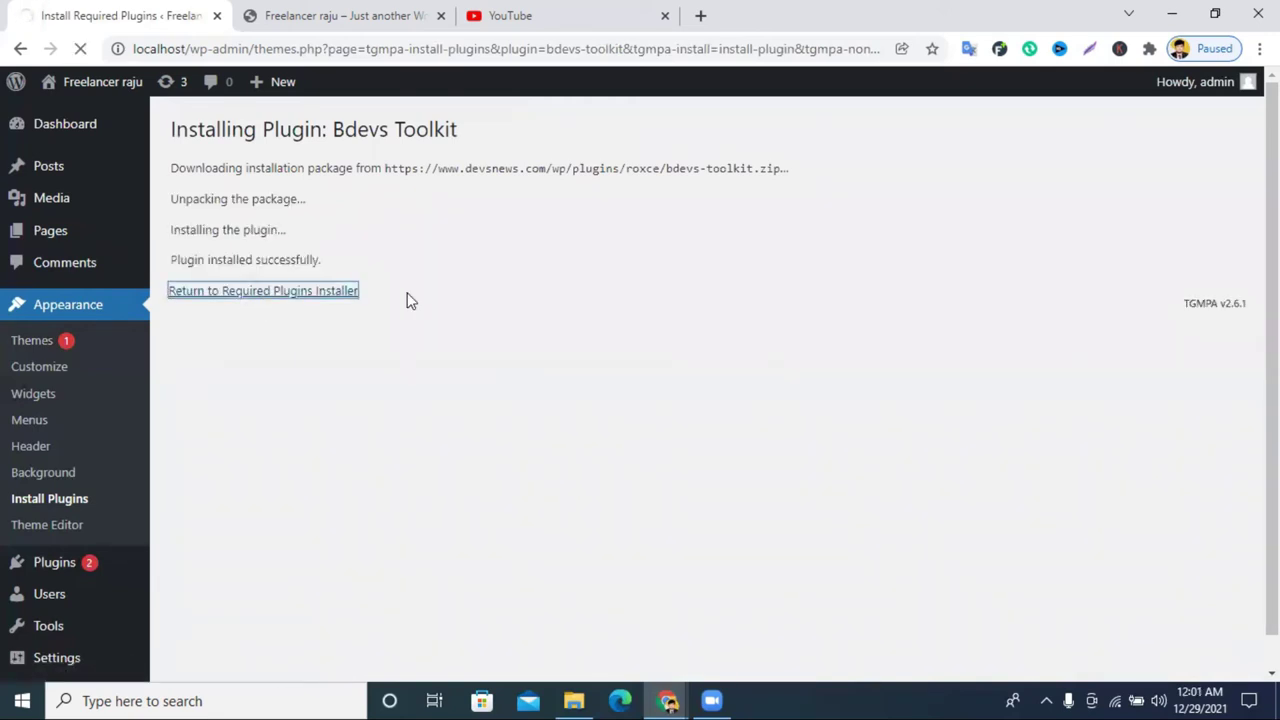
scroll(366, 324, "down", 3)
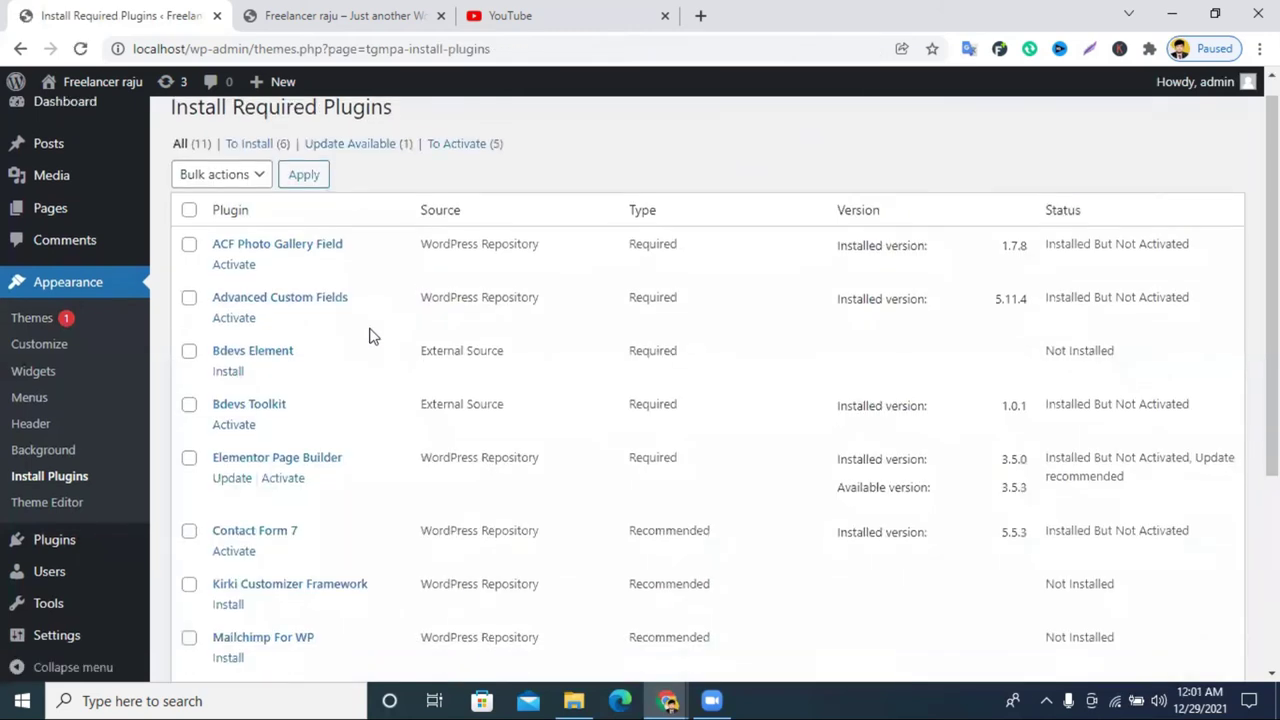
left_click(229, 512)
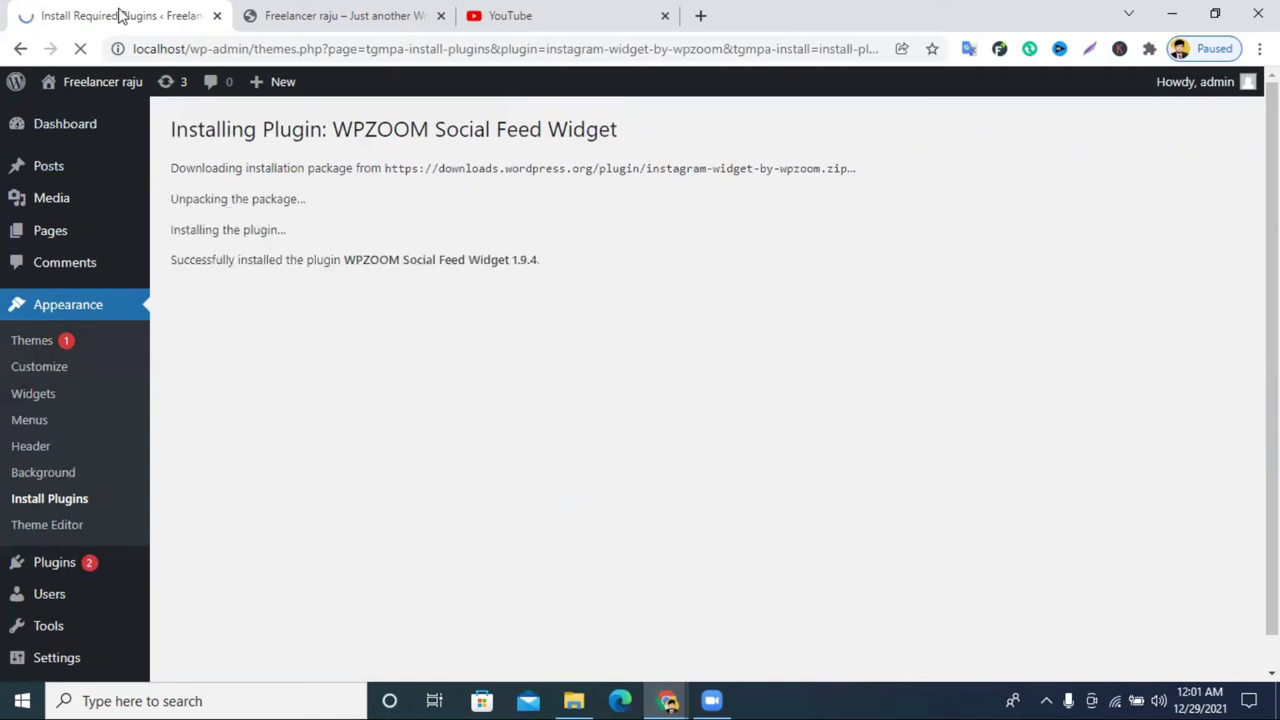
left_click(229, 292)
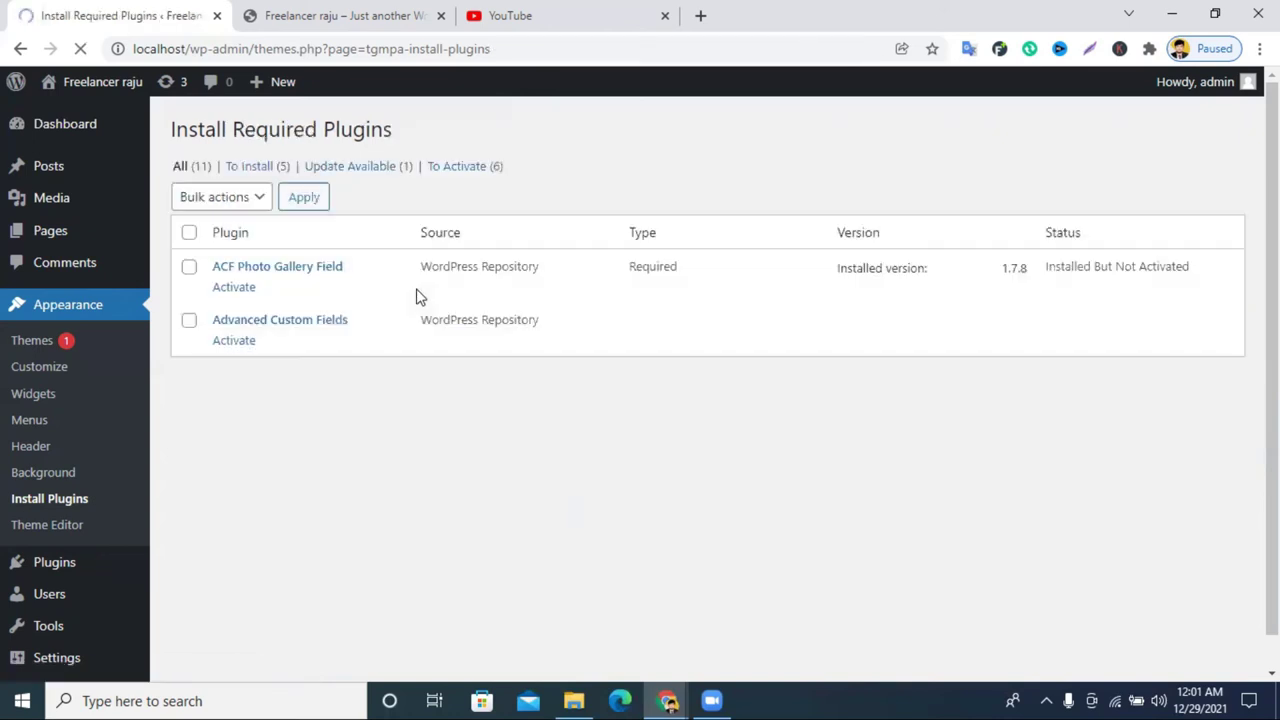
Step: Install the WP Classic Editor and One Click Demo Import plugins and return to the required plugins list
scroll(300, 543, "down", 5)
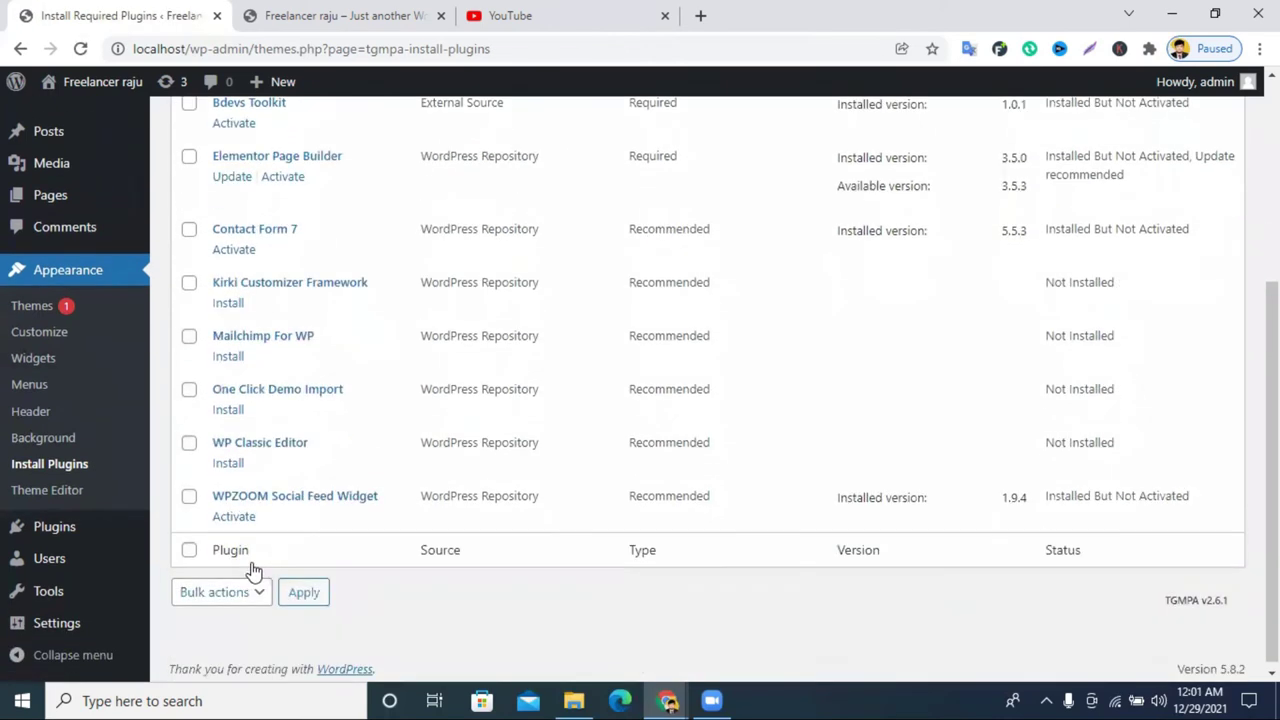
left_click(229, 460)
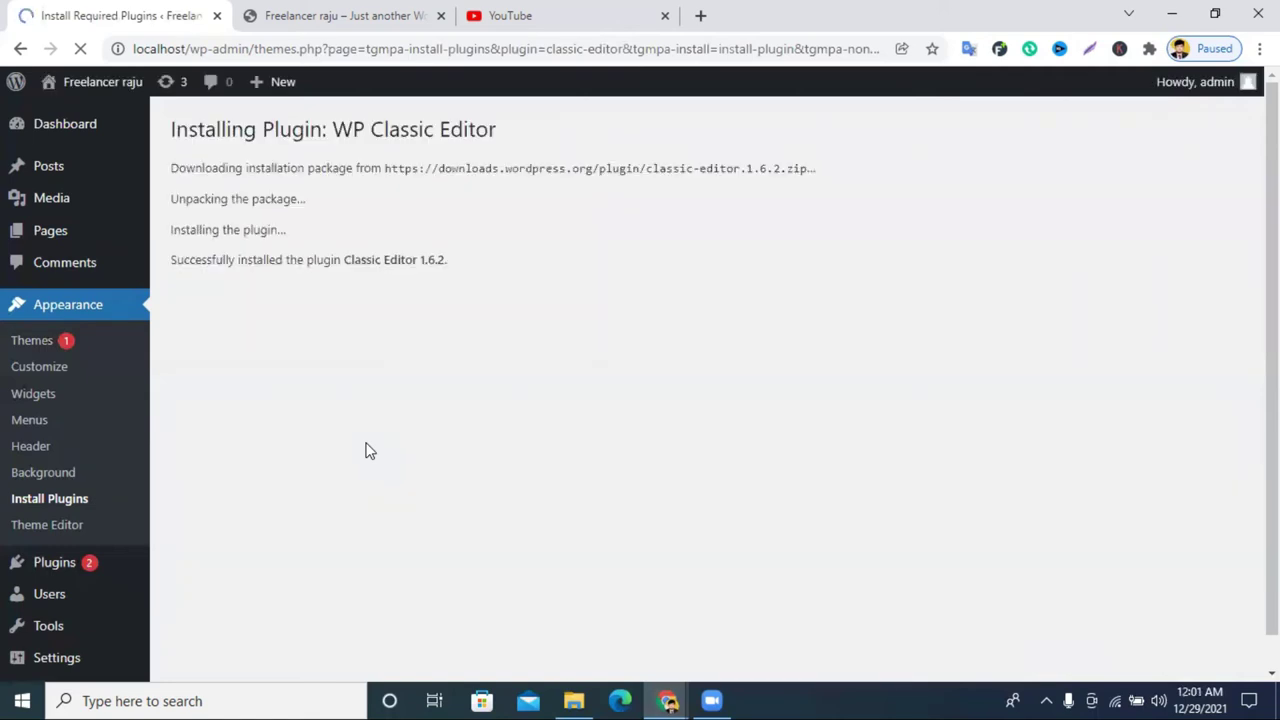
left_click(310, 291)
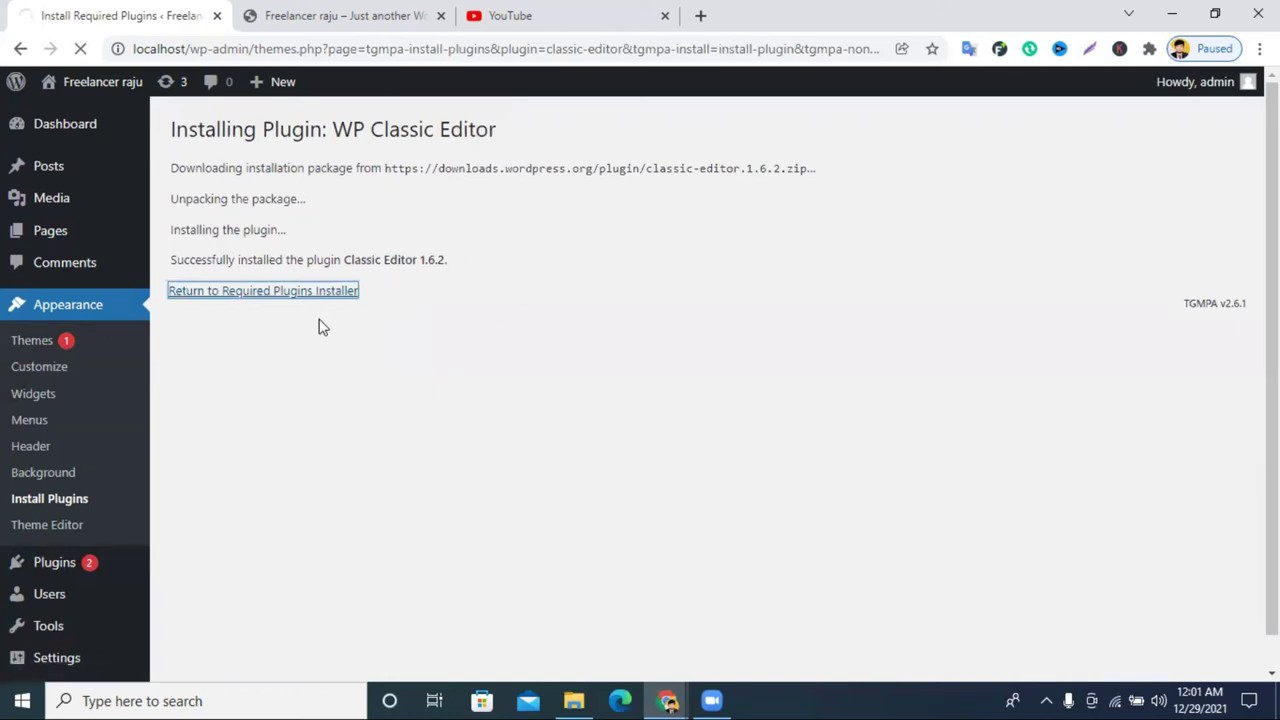
scroll(295, 420, "down", 3)
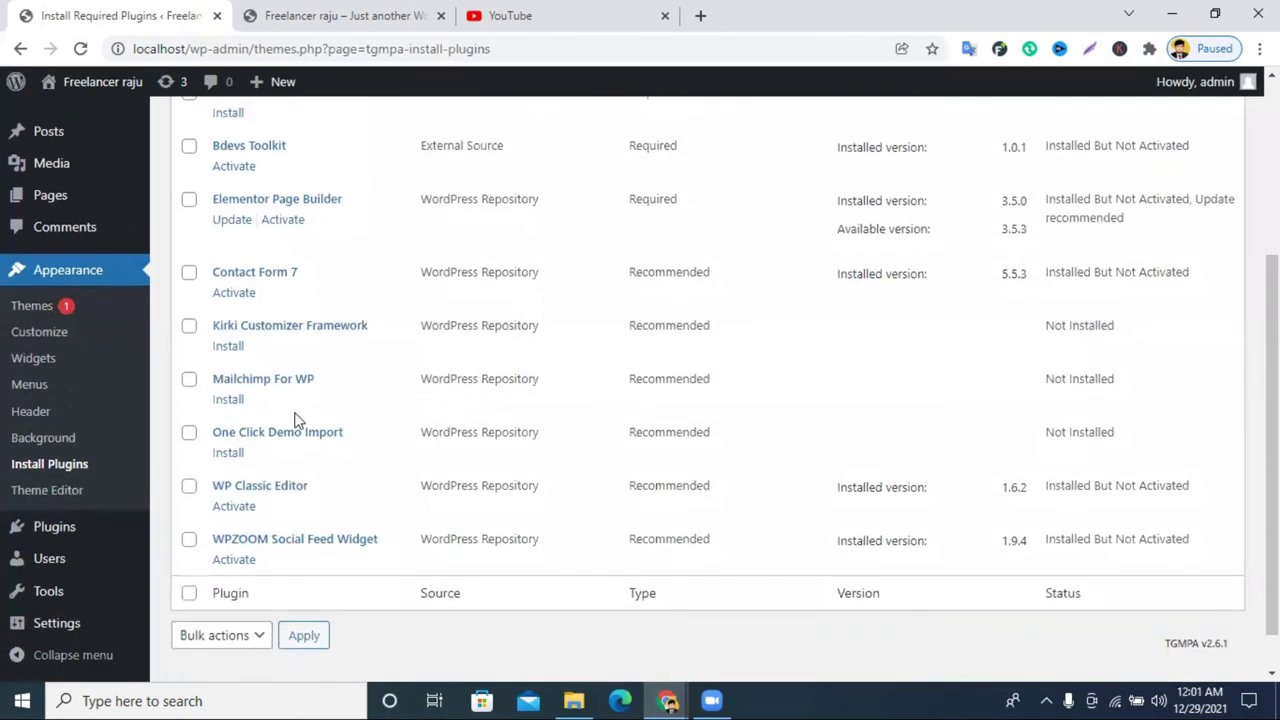
left_click(233, 455)
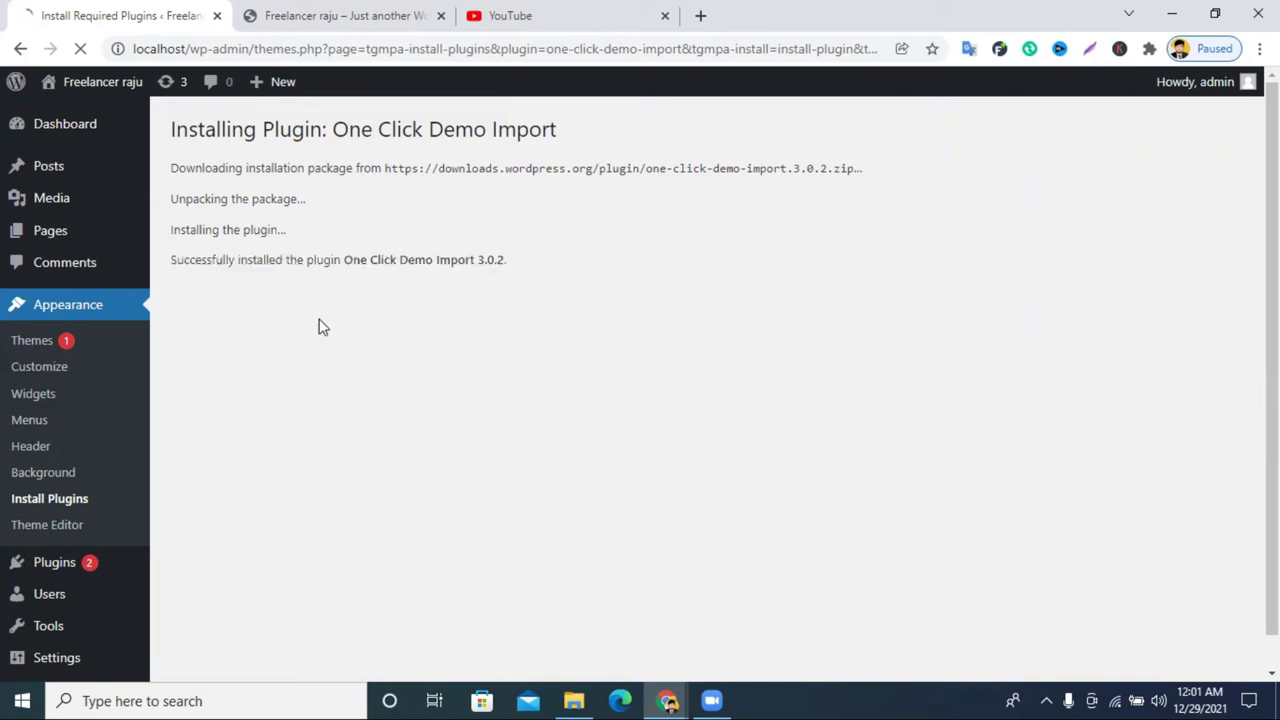
left_click(285, 291)
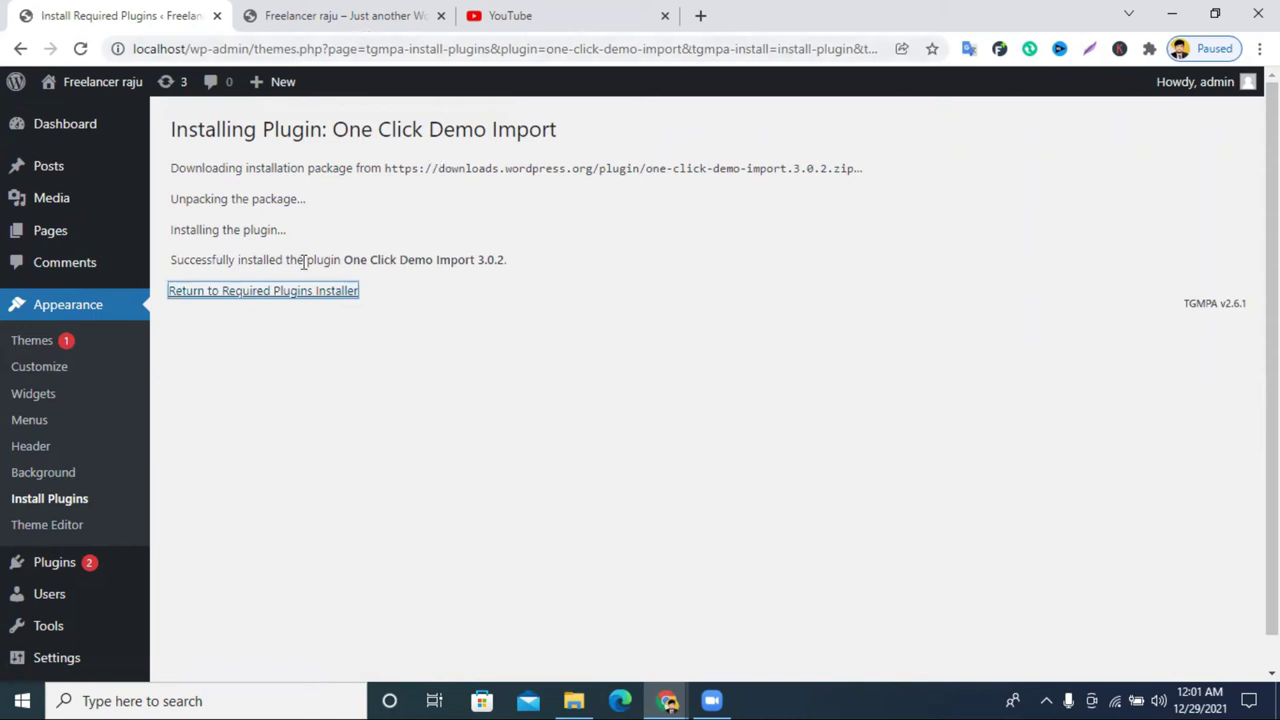
left_click(258, 293)
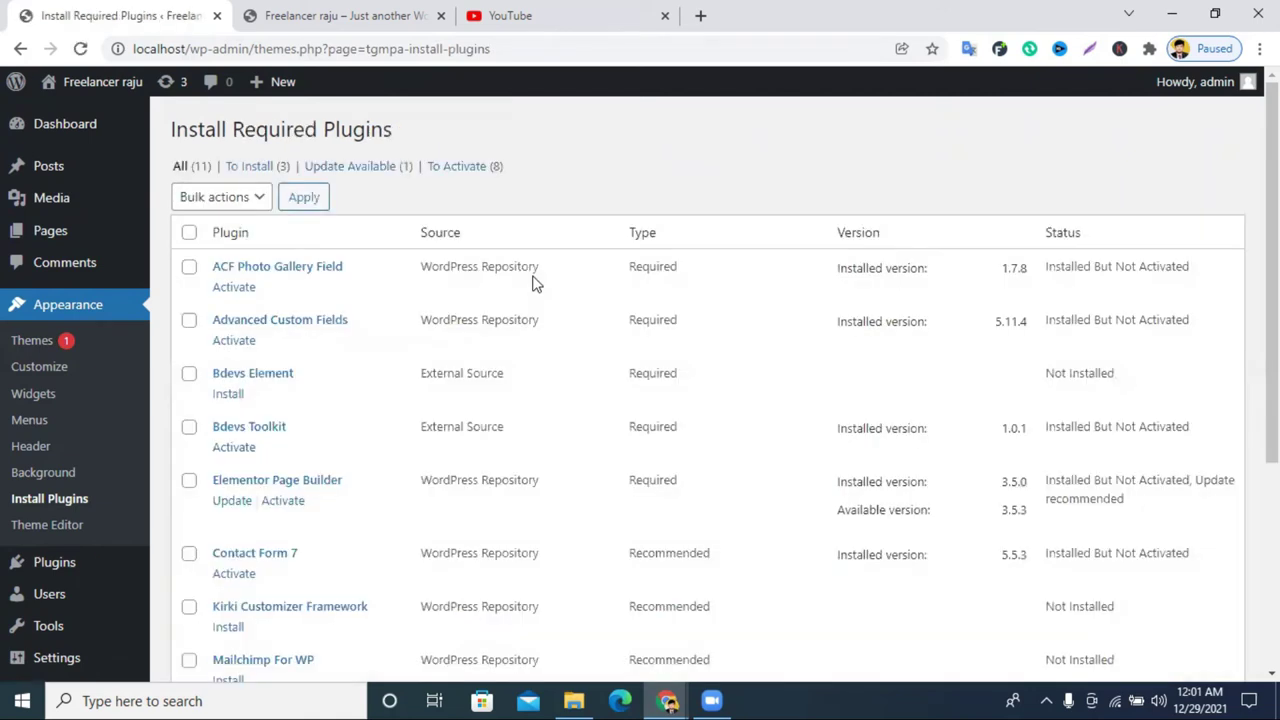
Step: Install the Mailchimp For WP and Bdevs Element plugins from the required plugins list
scroll(374, 394, "down", 4)
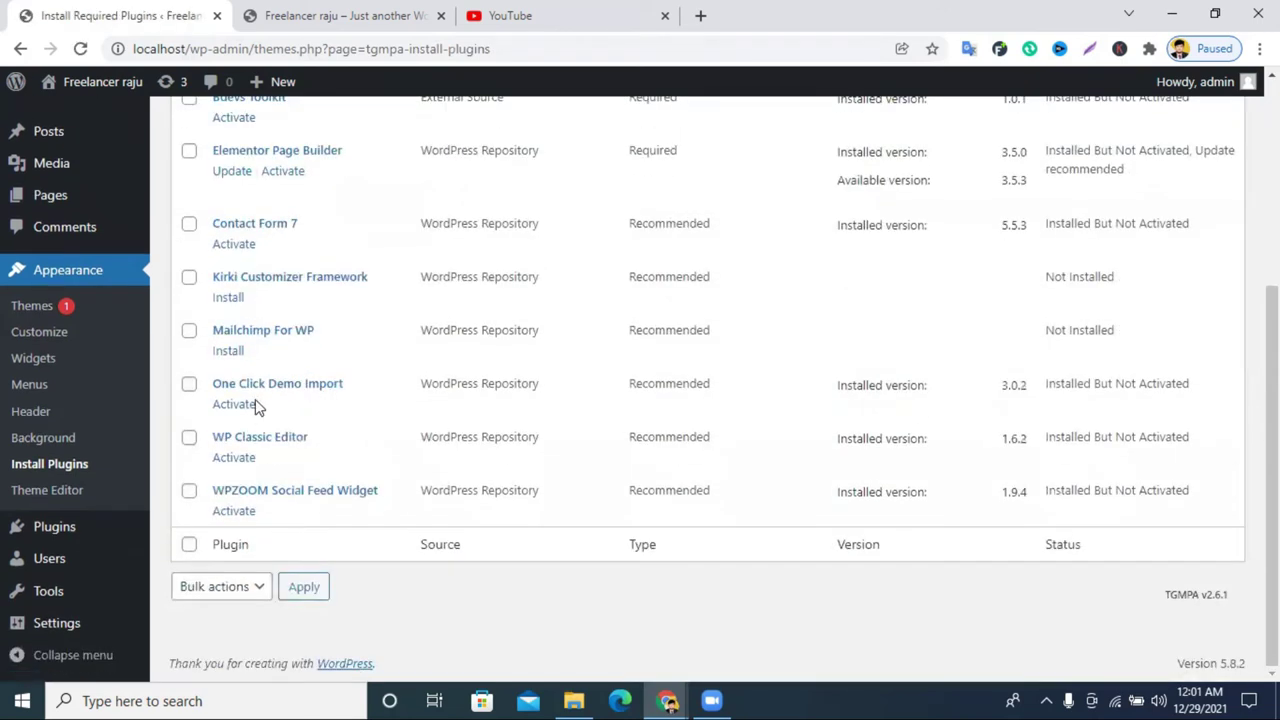
left_click(228, 351)
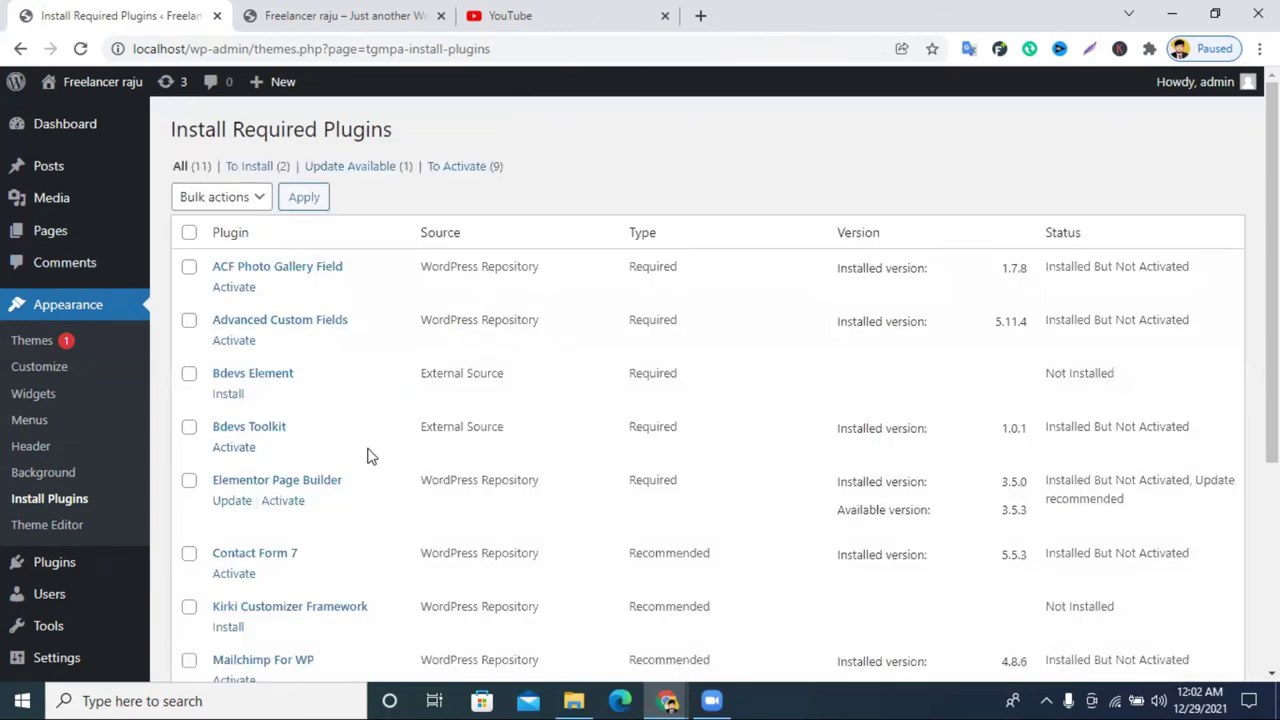
left_click(229, 394)
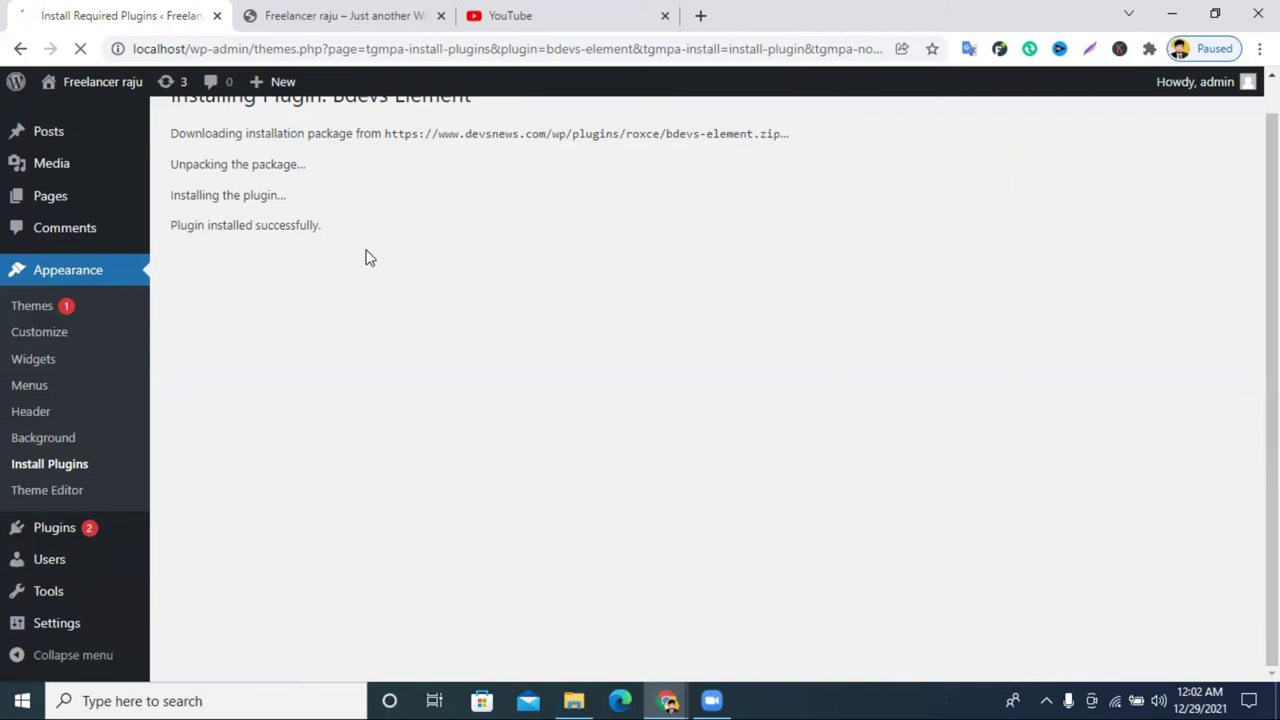
left_click(272, 262)
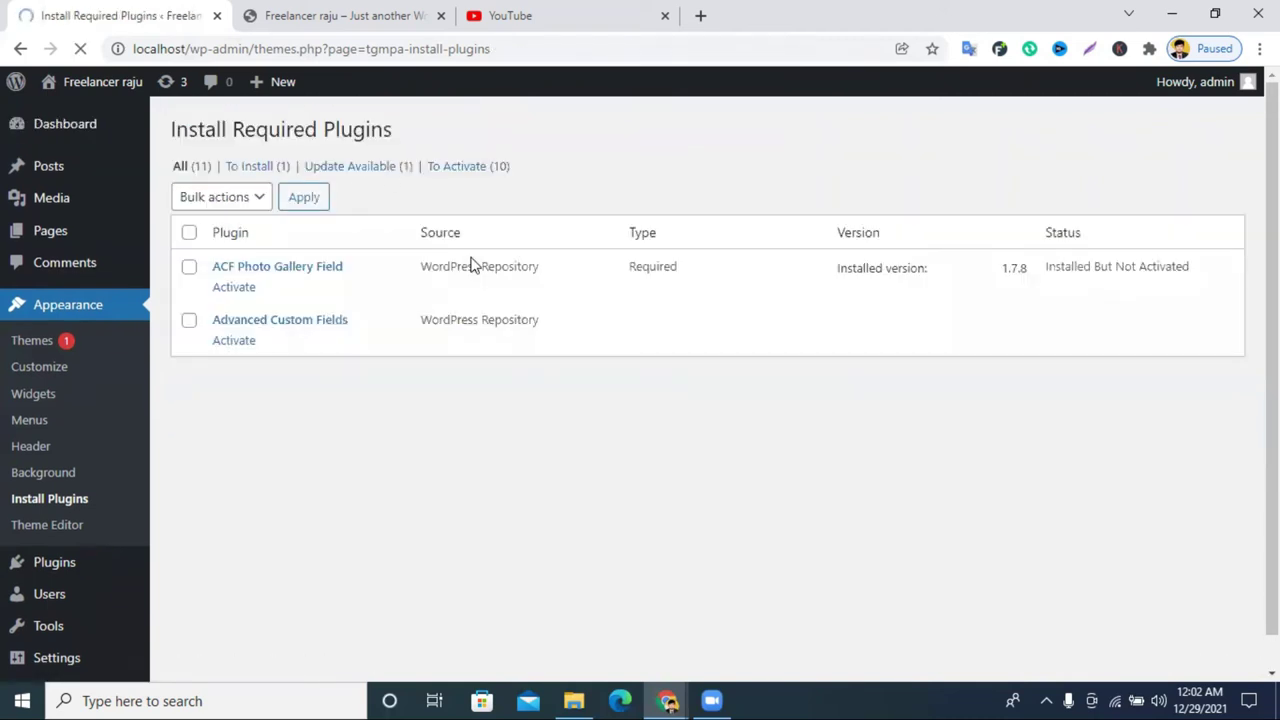
Step: Install the Kirki Customizer Framework plugin and return to the required plugins list
scroll(403, 309, "down", 1)
scroll(262, 414, "down", 1)
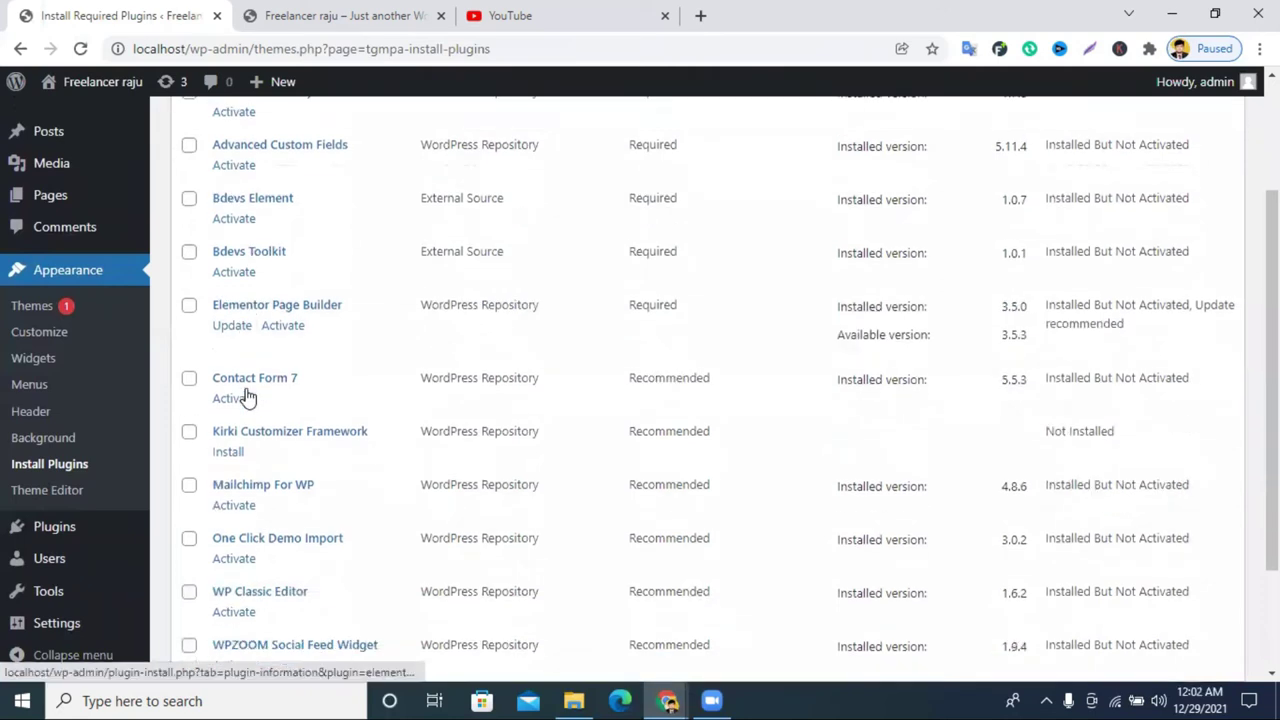
left_click(229, 441)
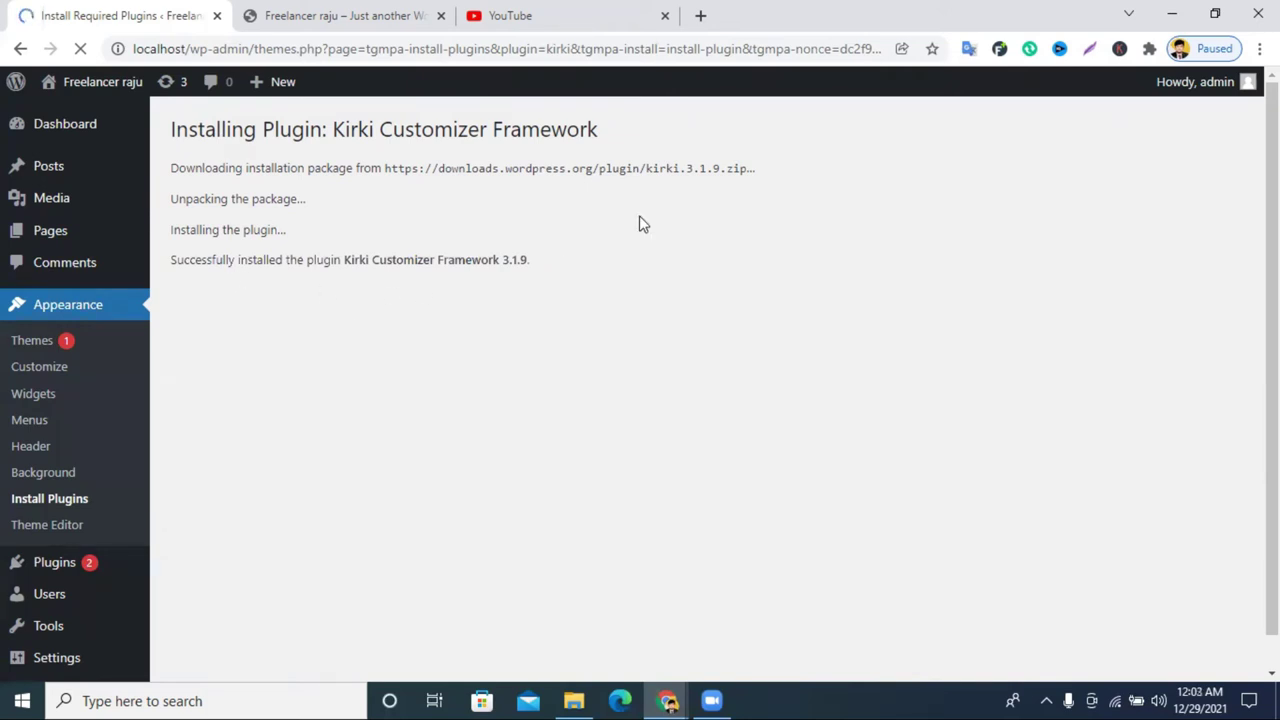
left_click(263, 291)
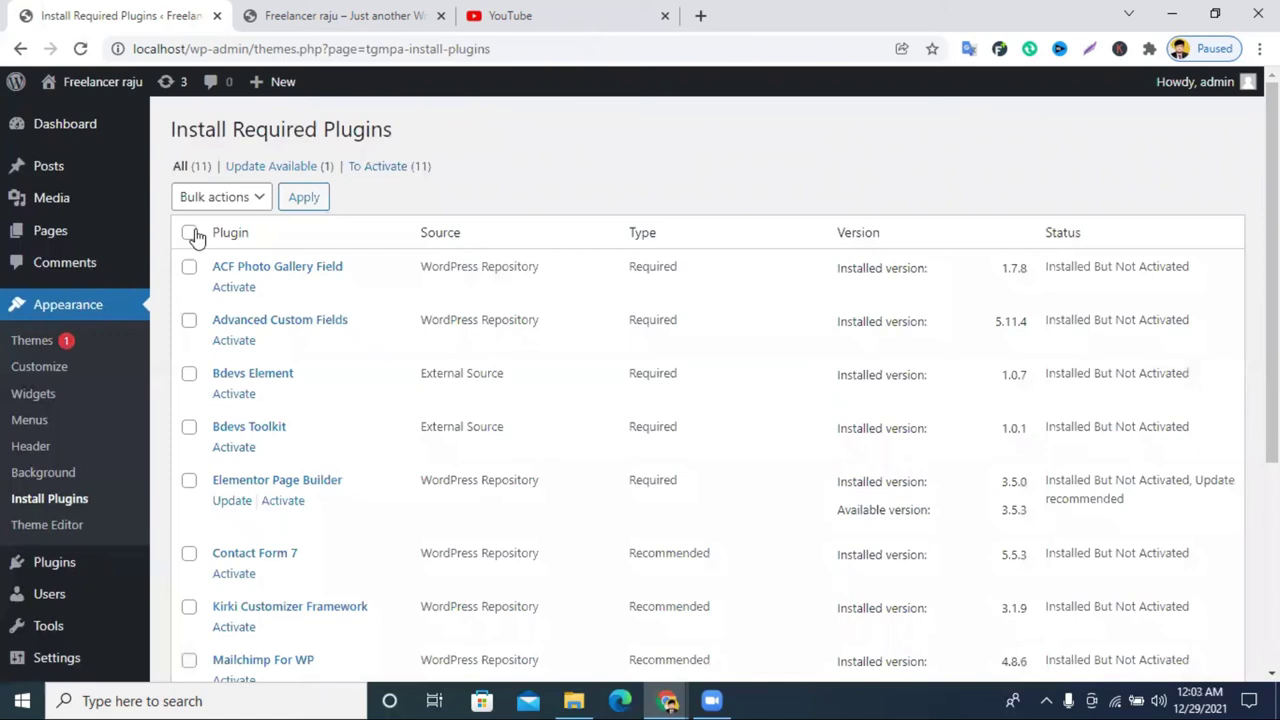
Step: Select all the plugins in the required plugins list and activate them in bulk
left_click(191, 233)
left_click(222, 197)
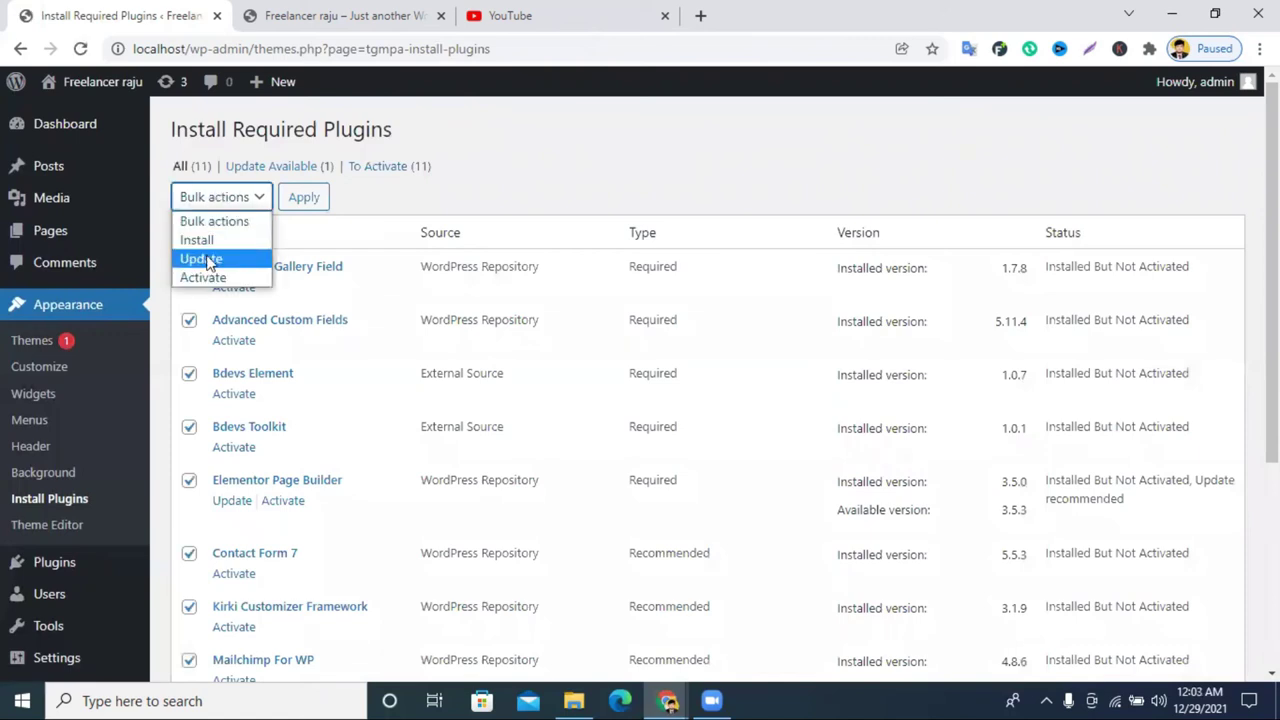
left_click(214, 277)
left_click(306, 199)
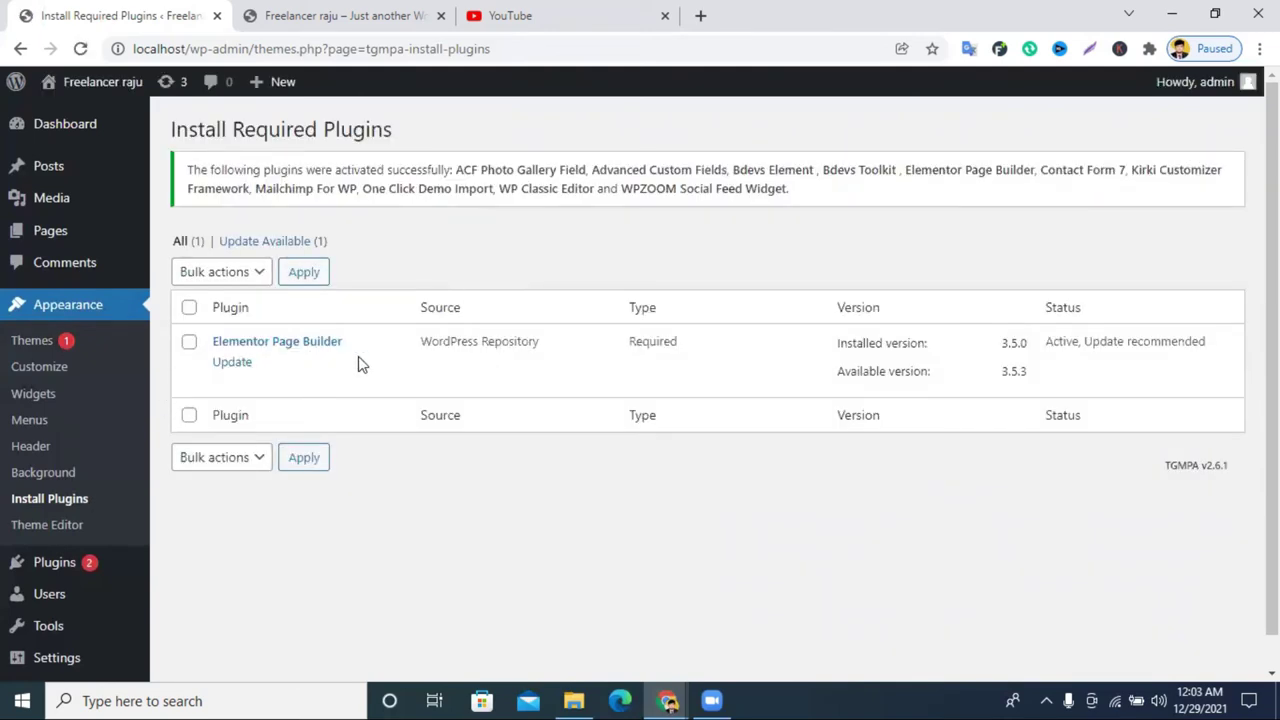
Step: Reload the required plugins page and look through the admin menu entries, including Contact and Appearance
left_click(80, 47)
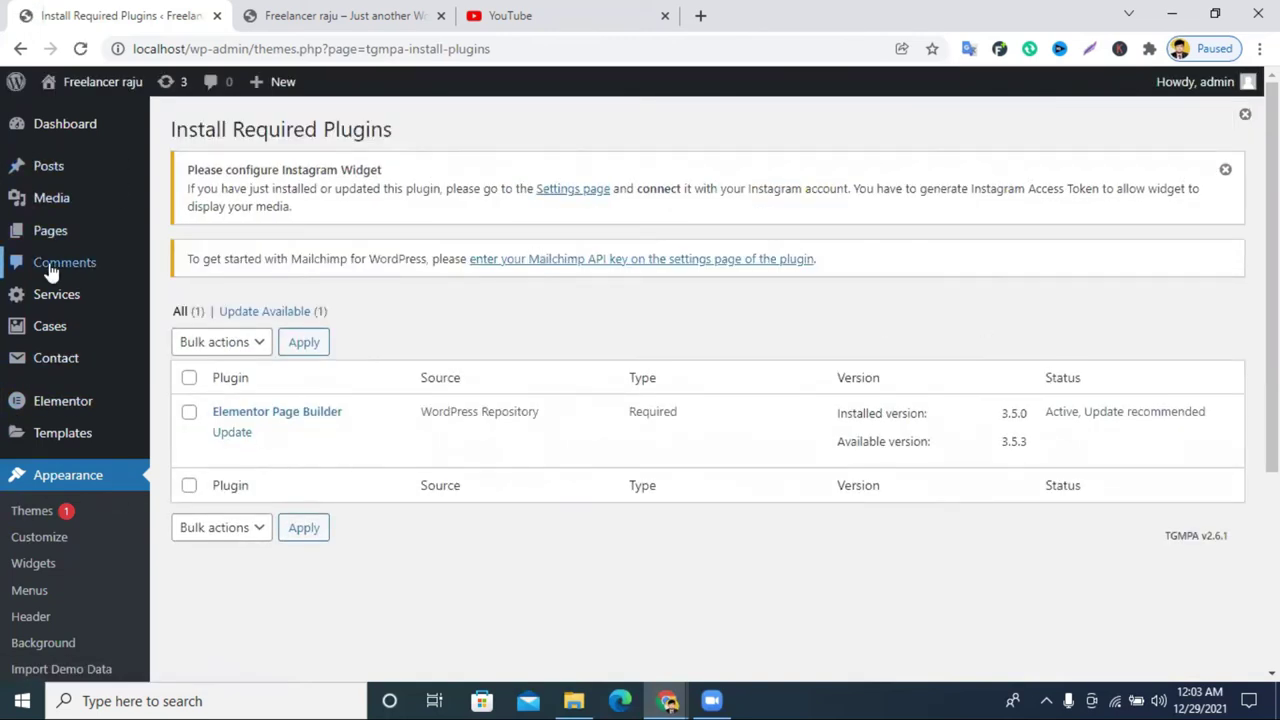
mouse_move(48, 148)
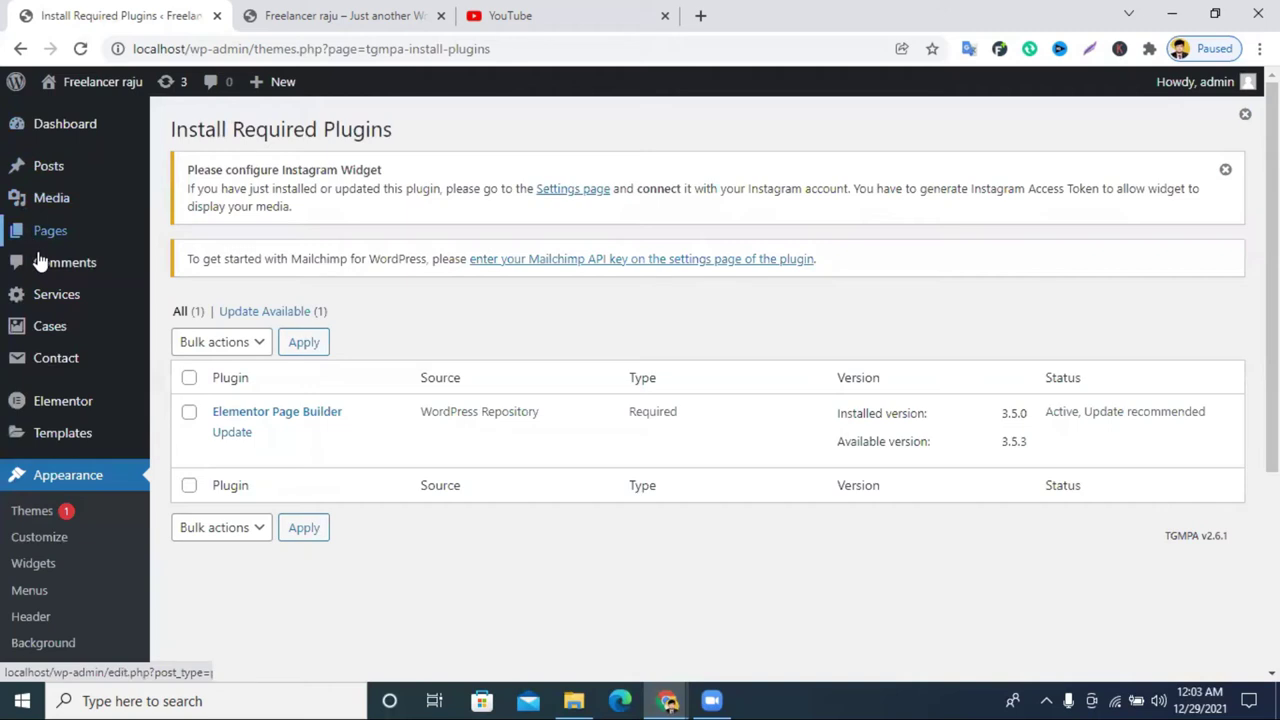
mouse_move(62, 362)
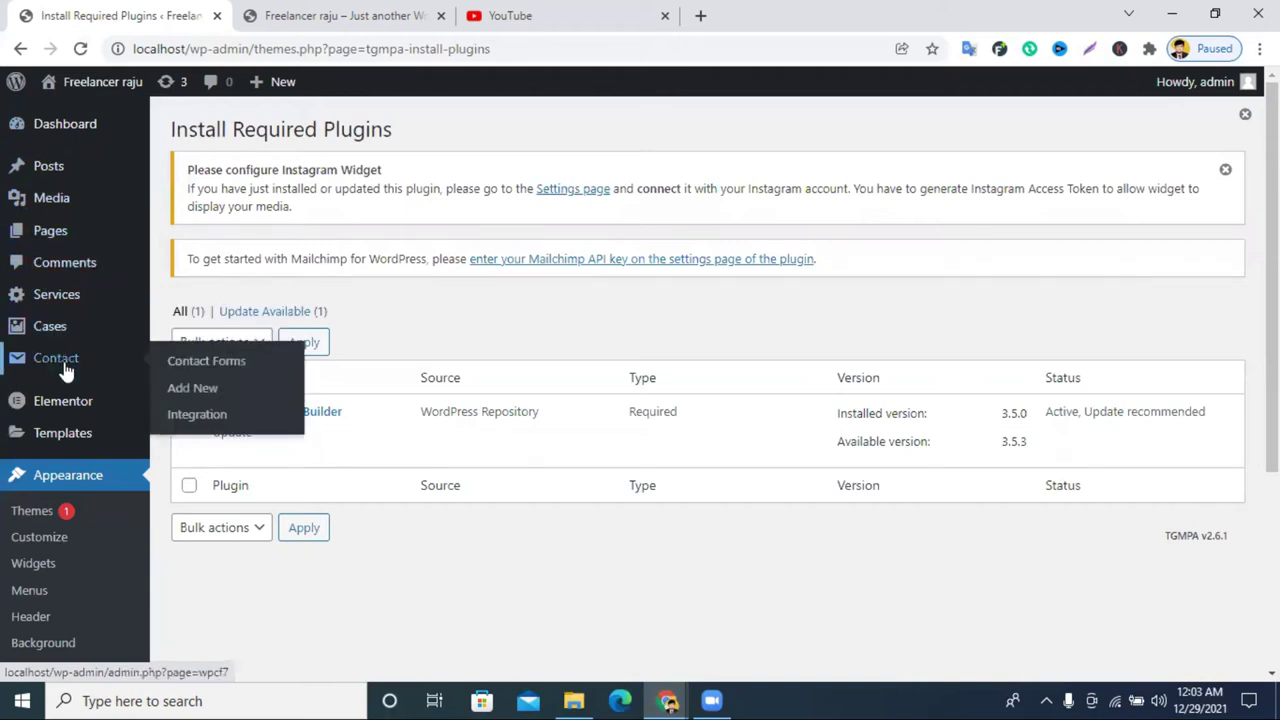
scroll(57, 400, "down", 3)
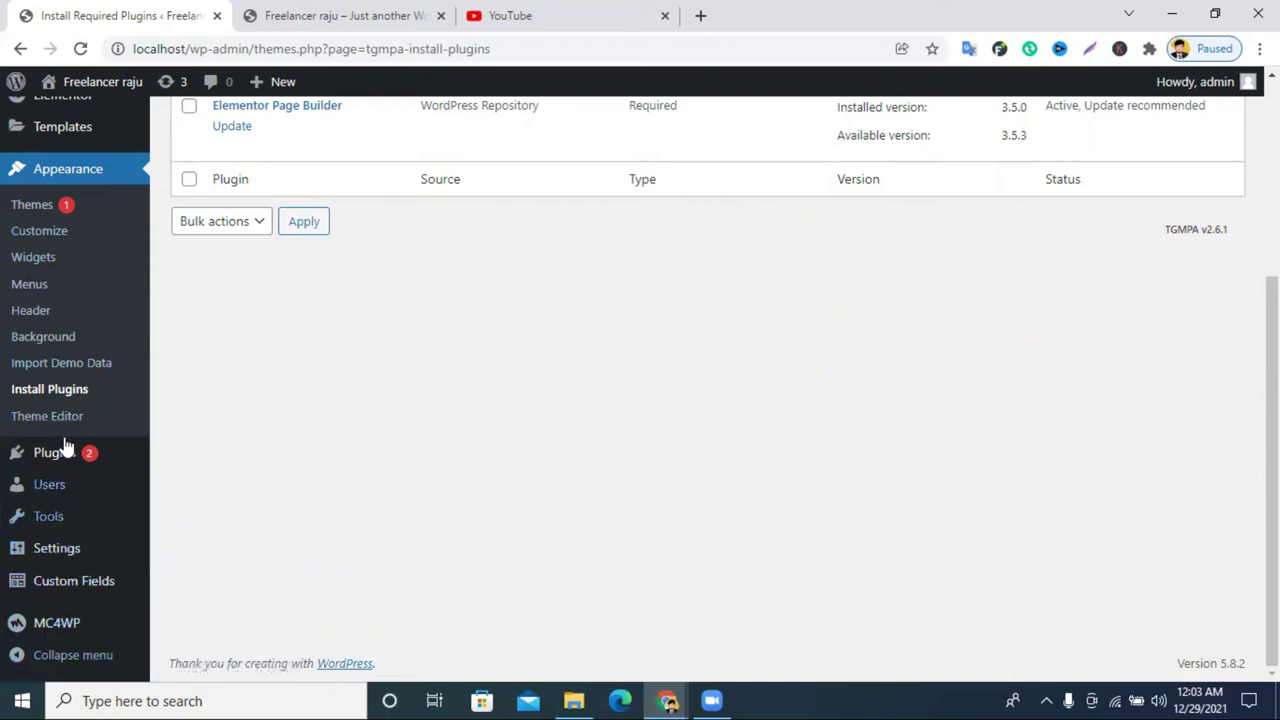
Step: Open the Import Demo Data page under Appearance and look over the available Home, Home 02 and Home 03 demos
scroll(63, 400, "up", 3)
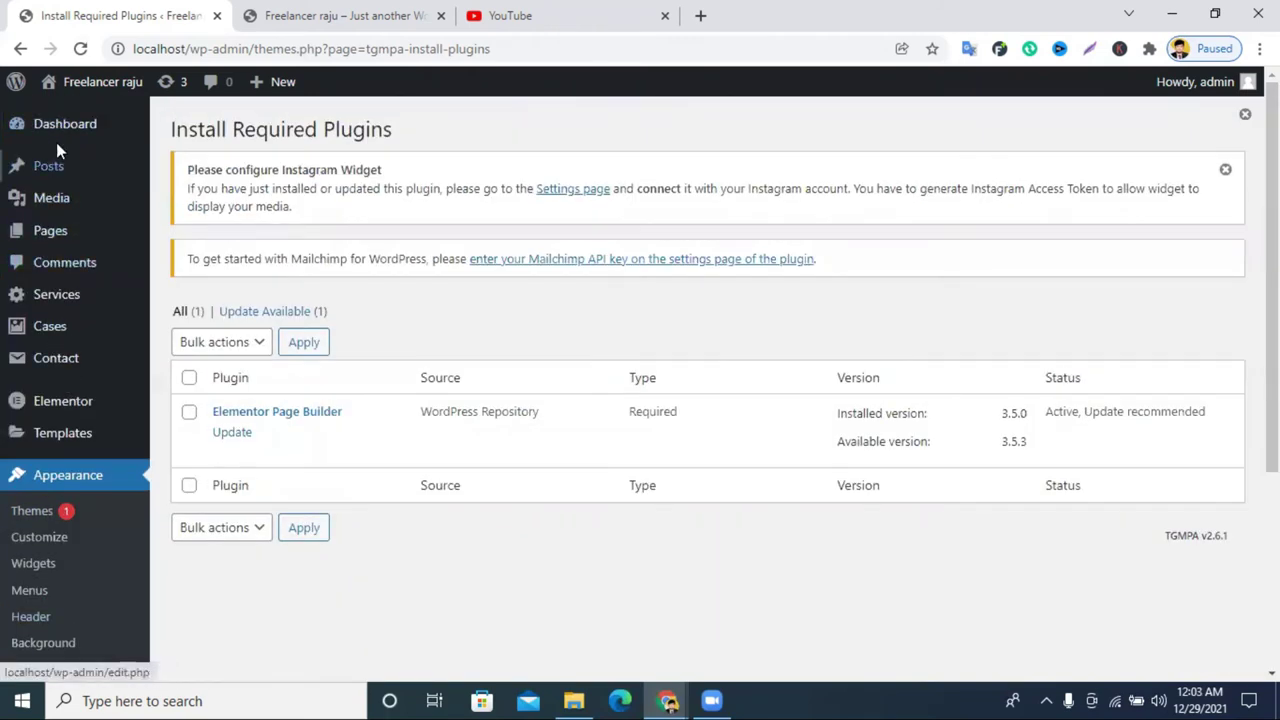
scroll(90, 528, "down", 2)
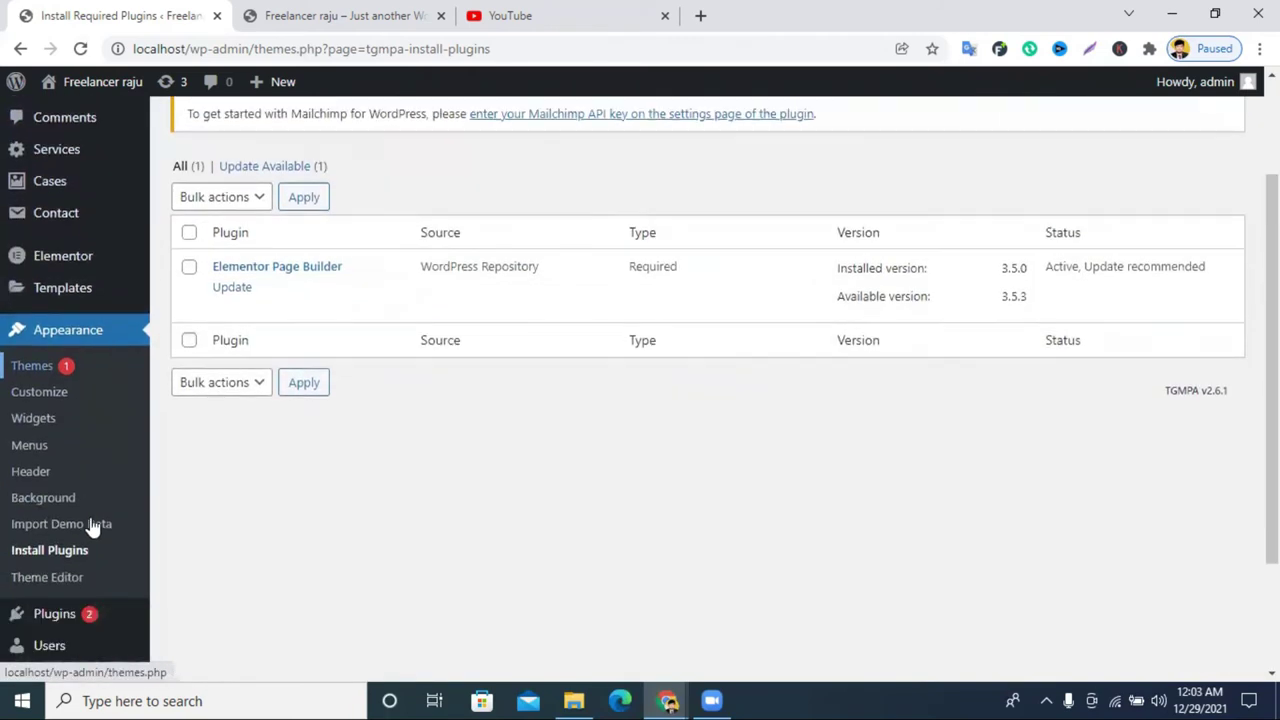
left_click(58, 487)
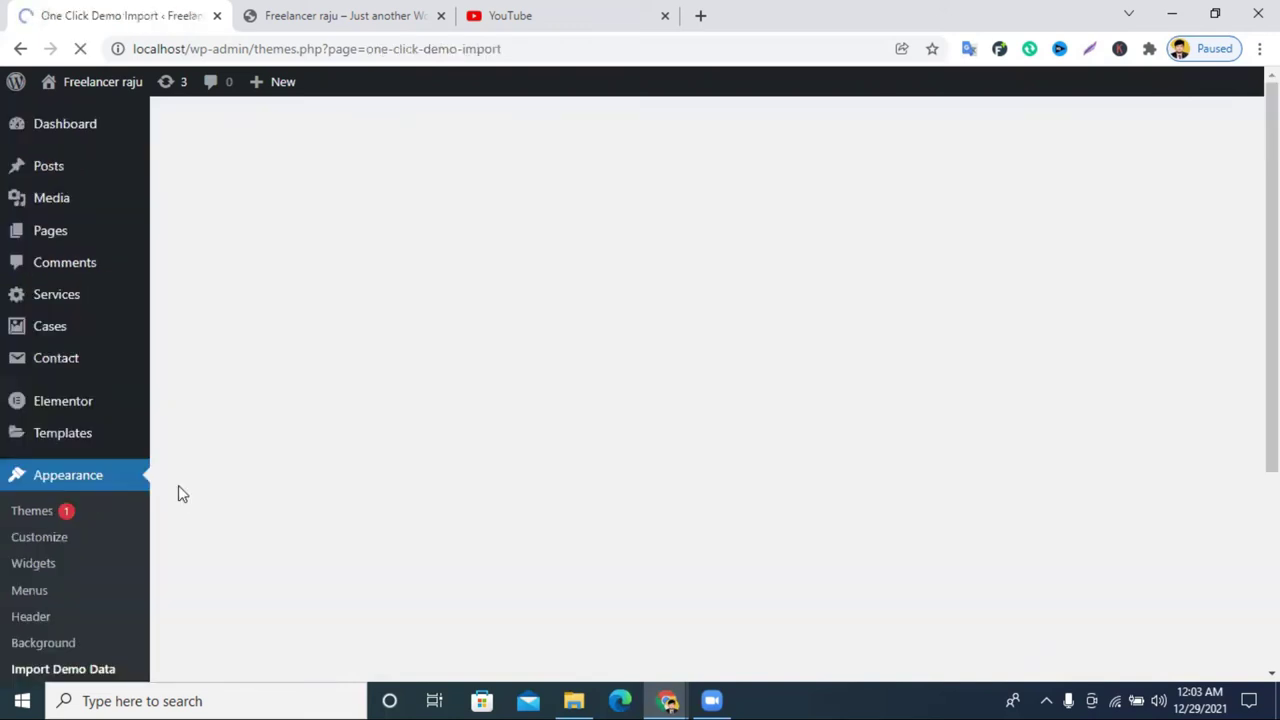
scroll(643, 455, "down", 2)
scroll(643, 455, "down", 4)
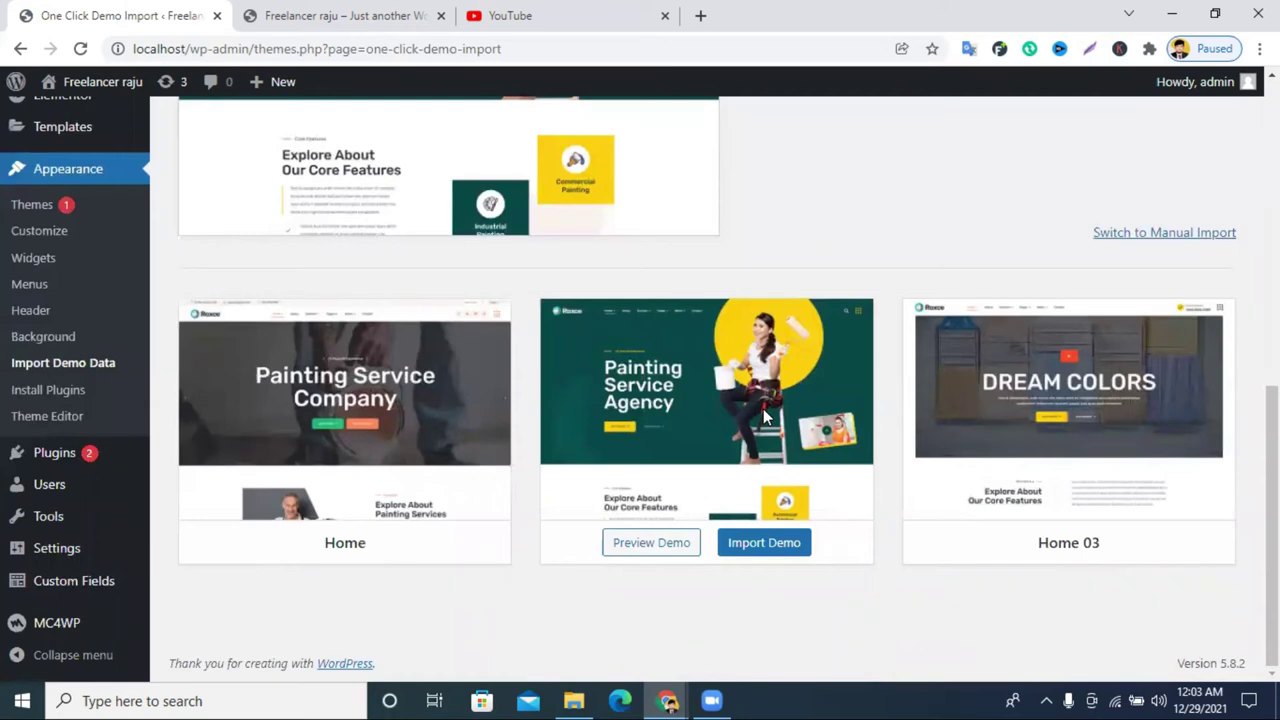
scroll(851, 395, "up", 3)
scroll(851, 395, "down", 3)
Step: Open the previews of the Home 02, Home 03 and Home demos in separate new tabs
right_click(635, 548)
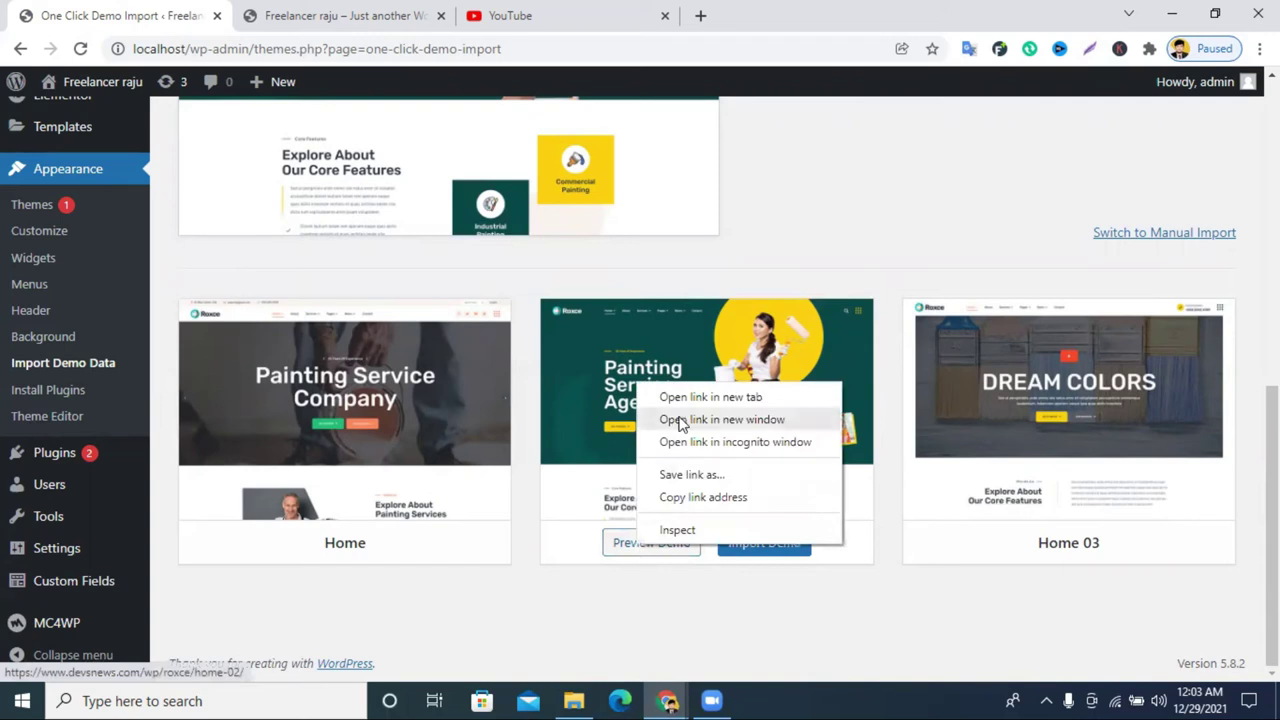
left_click(688, 397)
right_click(1018, 545)
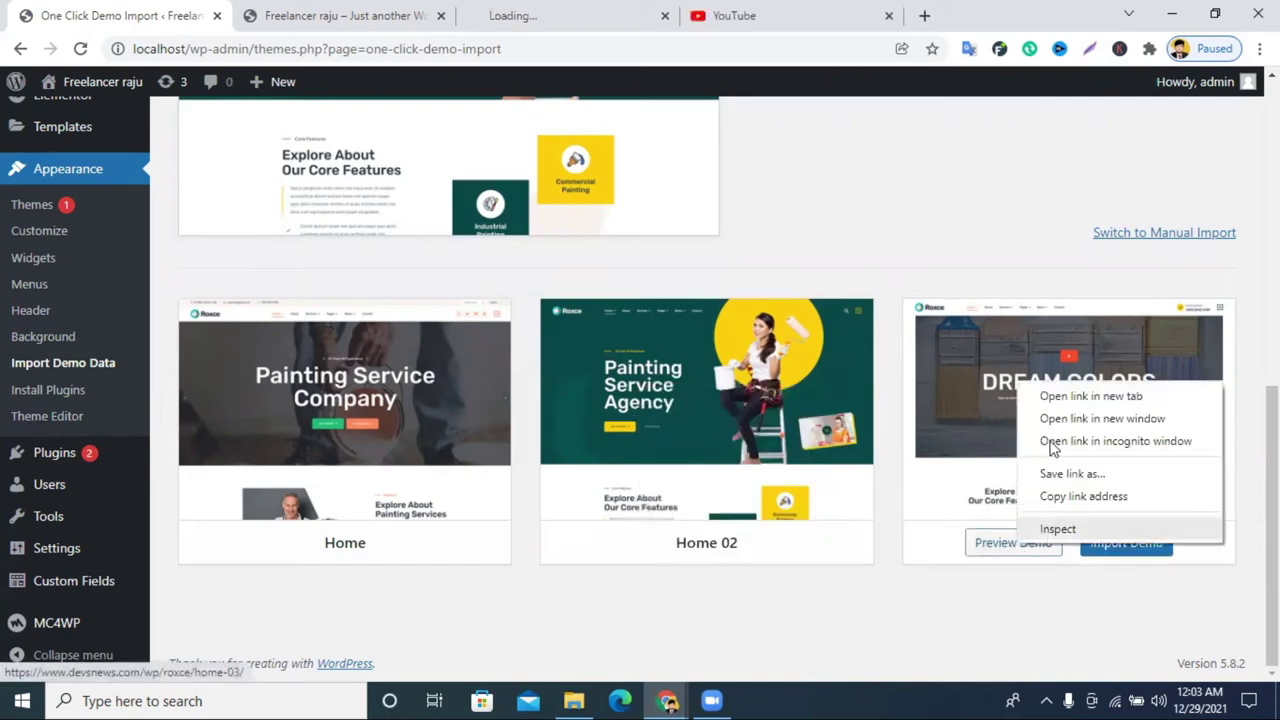
left_click(1048, 397)
right_click(289, 549)
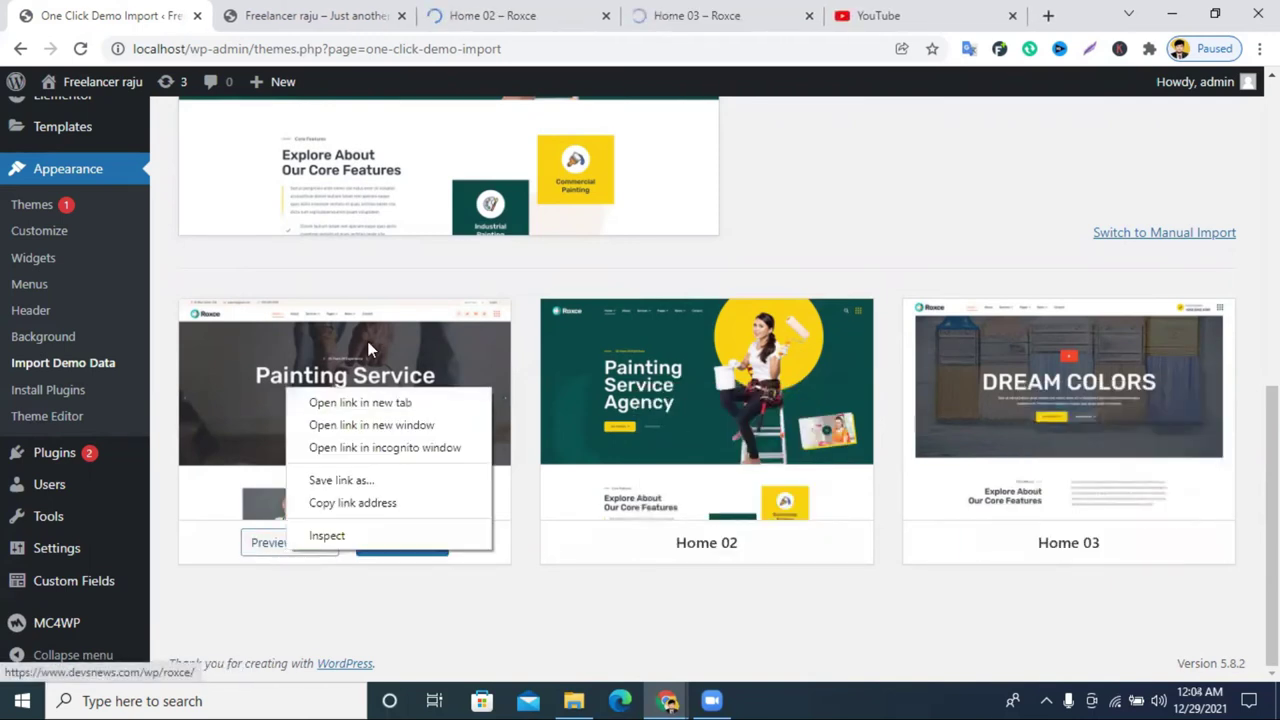
left_click(378, 401)
Step: Look through the Home 02 demo preview from the hero section down to the blog and partner logos
left_click(420, 12)
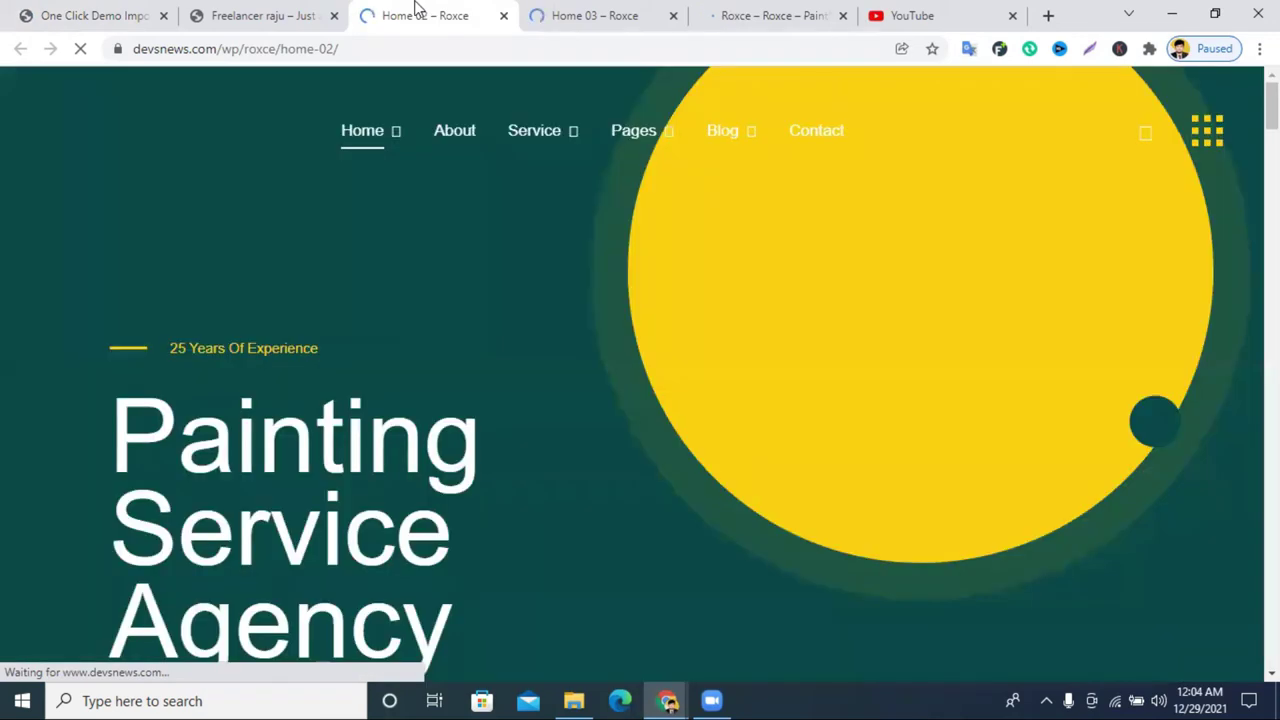
scroll(750, 311, "down", 5)
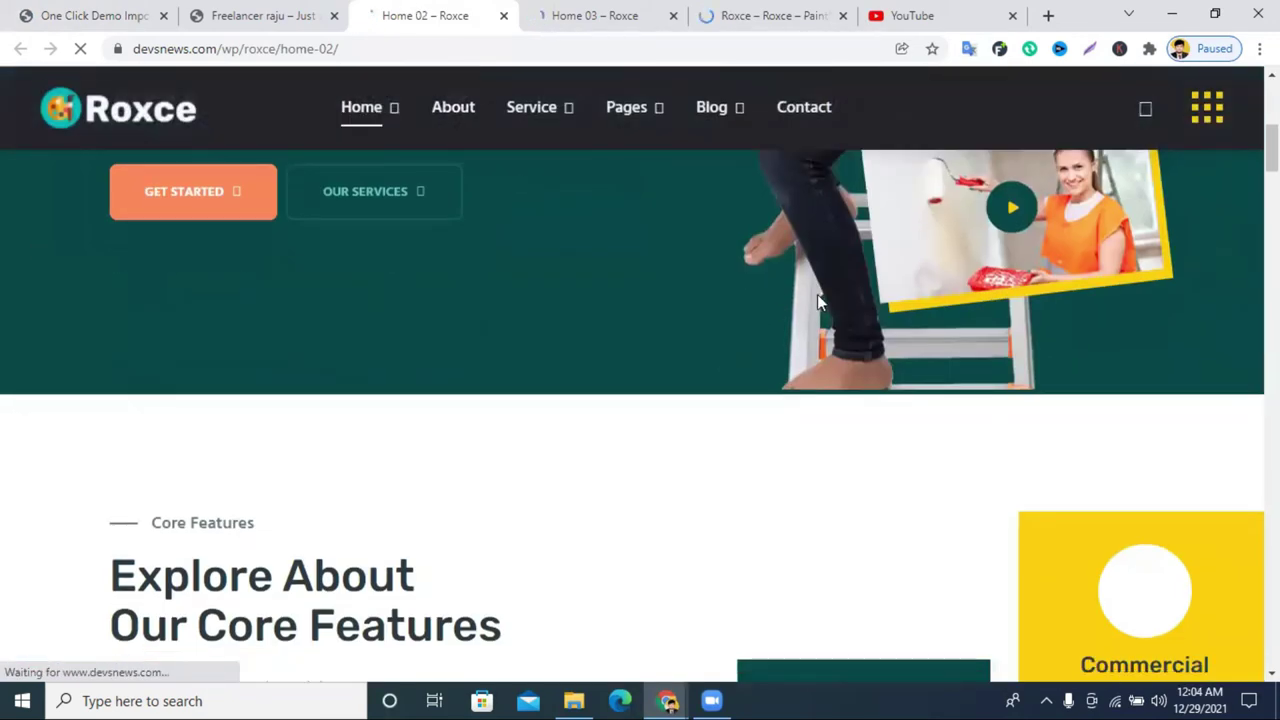
scroll(817, 296, "down", 10)
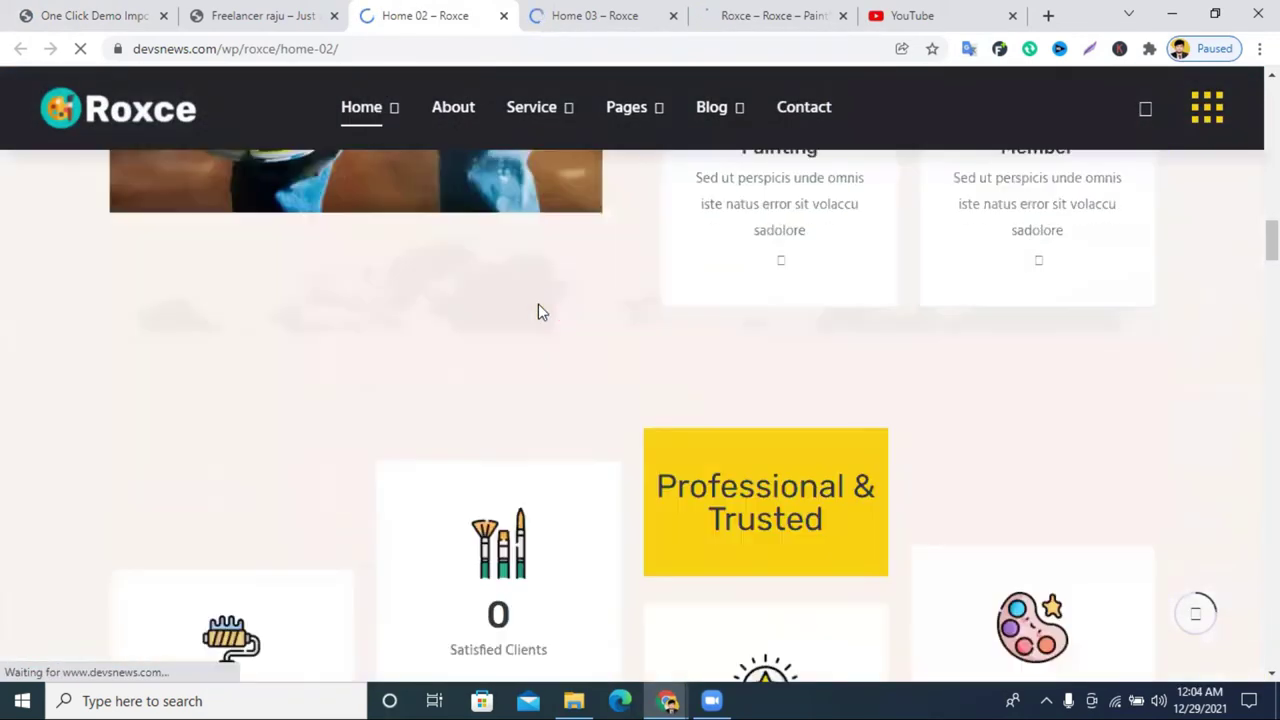
scroll(538, 311, "down", 4)
scroll(537, 309, "up", 1)
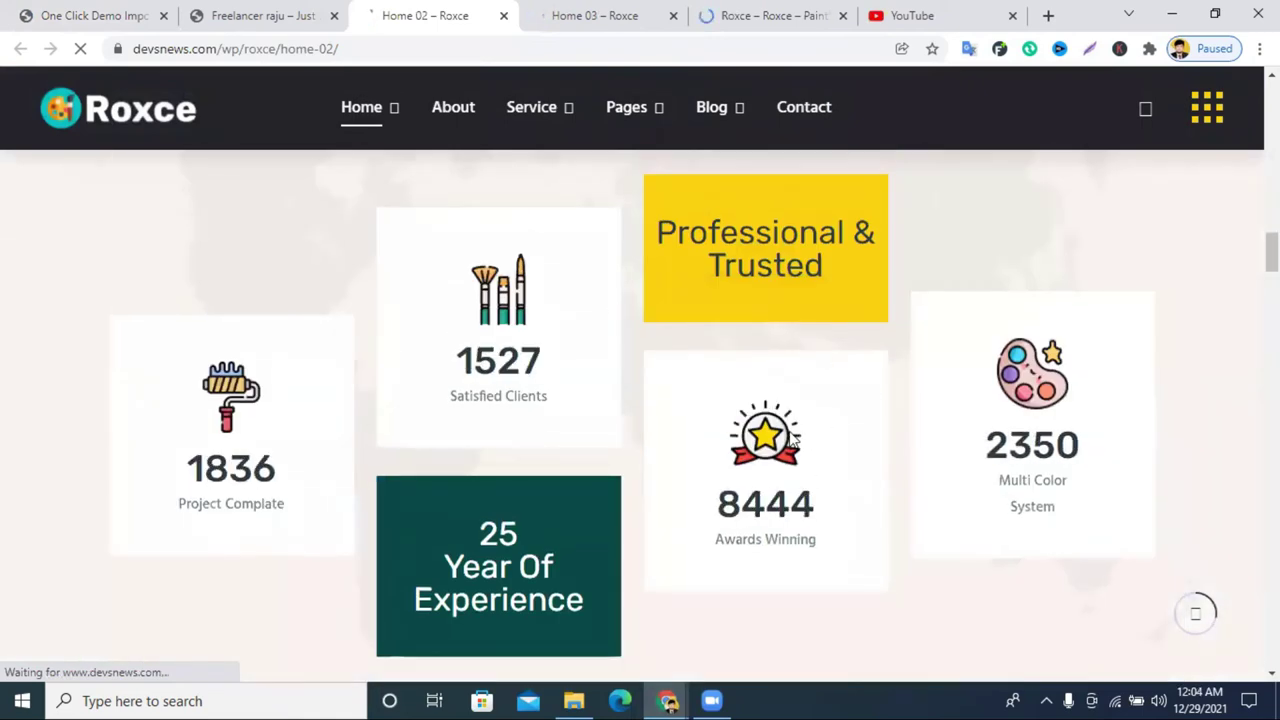
scroll(793, 443, "down", 8)
scroll(793, 427, "down", 20)
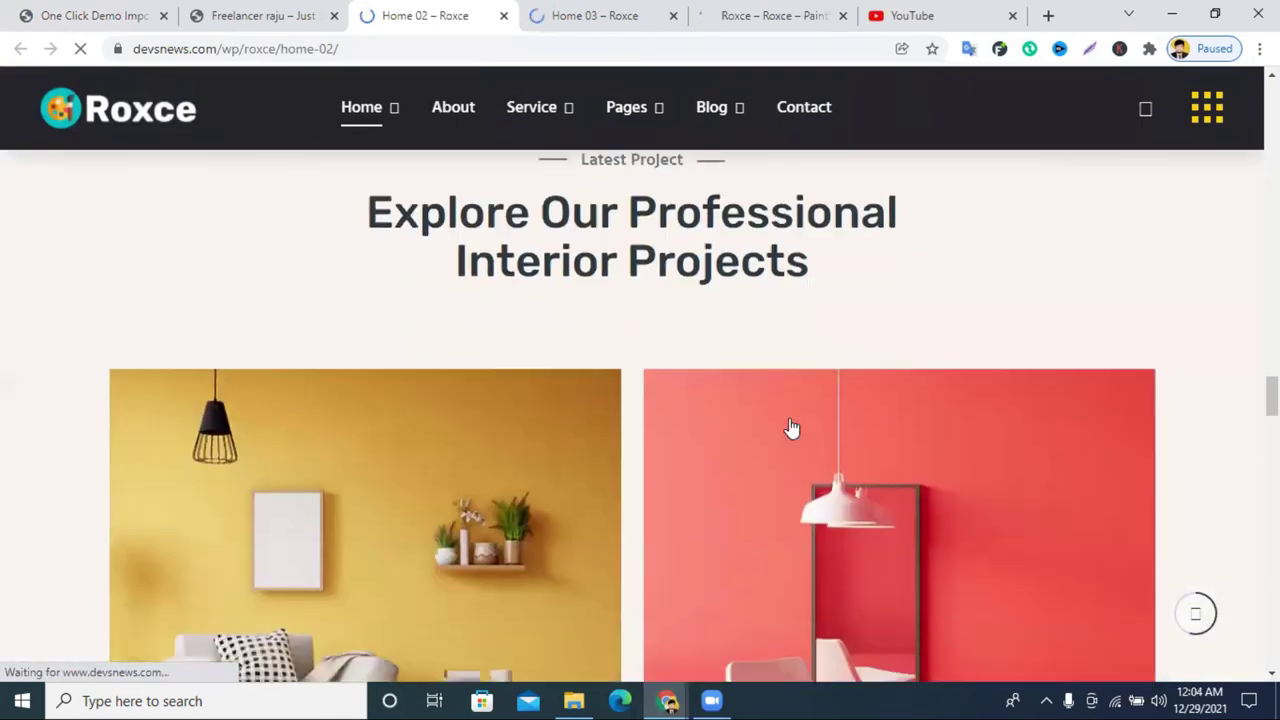
scroll(806, 425, "down", 10)
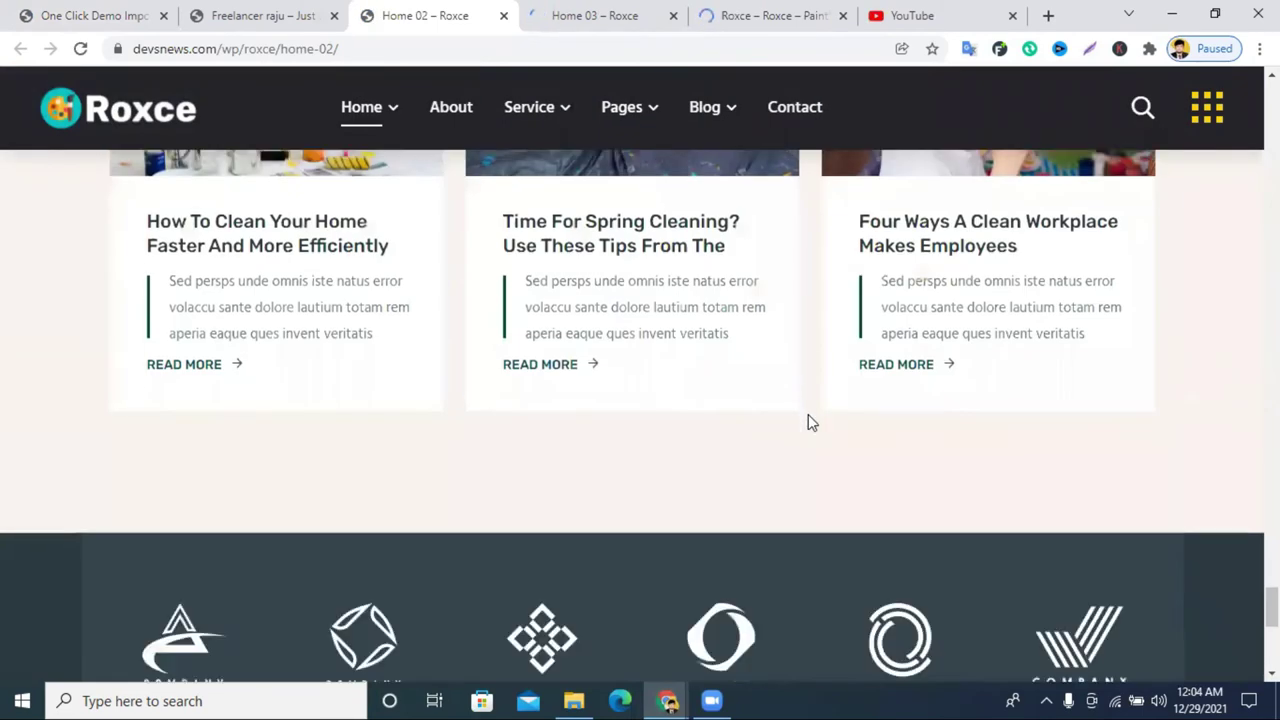
Step: Look through the Home 03 demo preview, from its services sections down to the blog posts
left_click(597, 17)
scroll(631, 325, "down", 15)
scroll(631, 332, "down", 20)
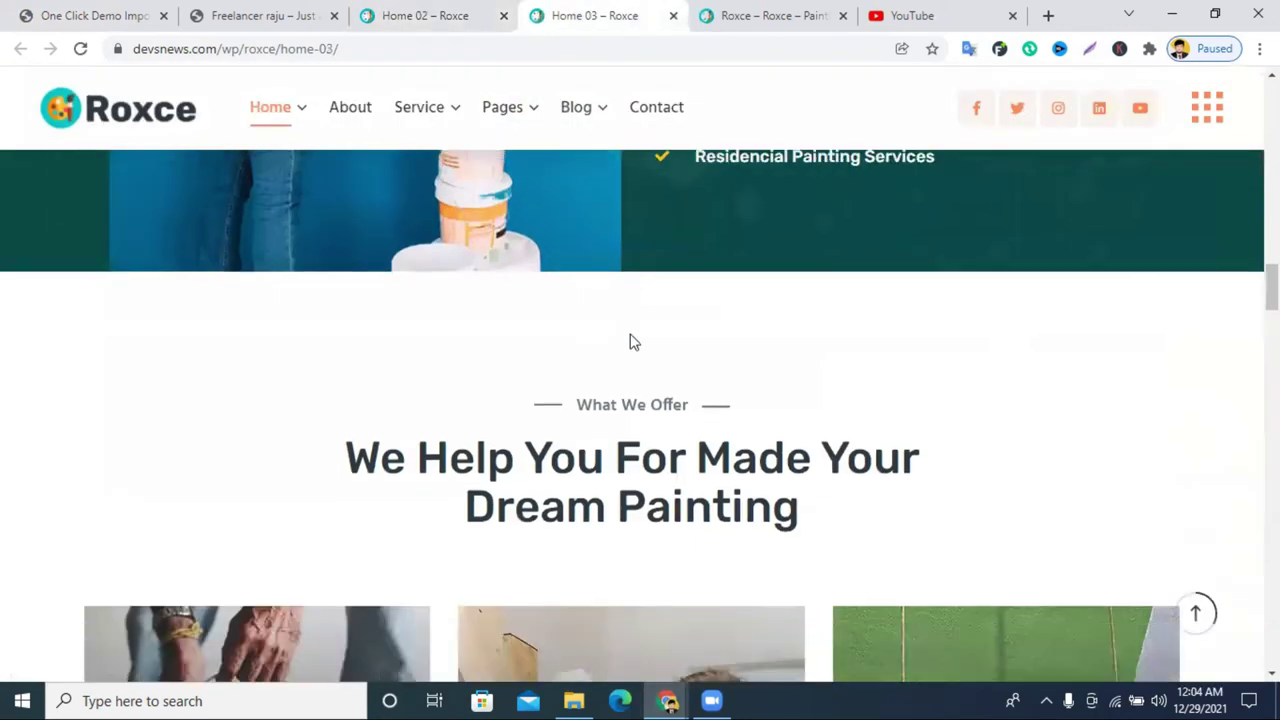
scroll(655, 337, "down", 10)
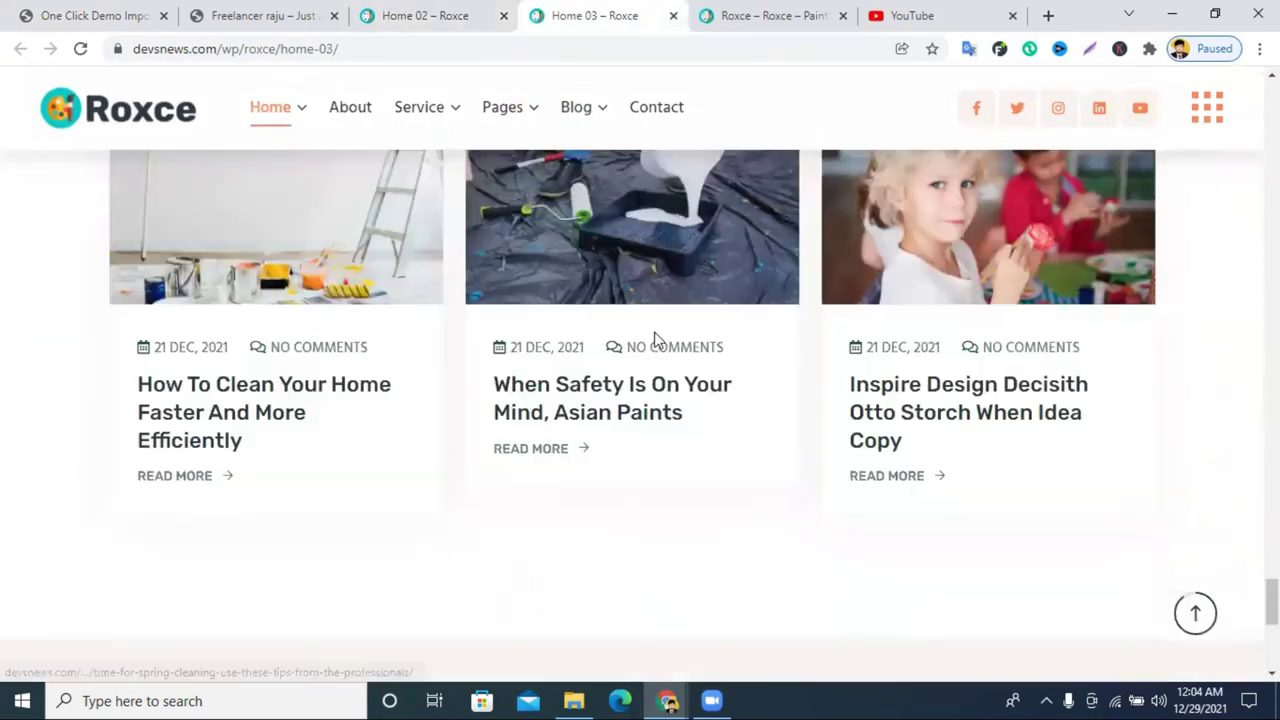
Step: Look through the main Roxce Home demo preview down to its footer
left_click(741, 8)
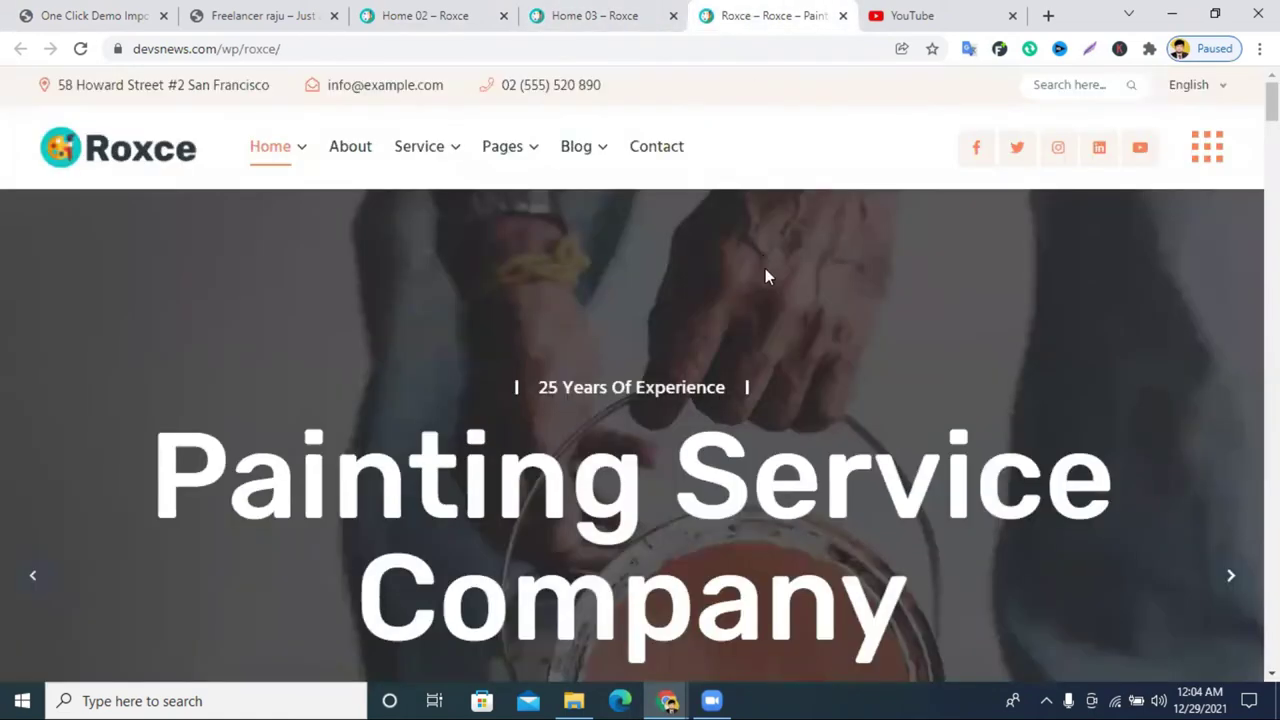
scroll(767, 300, "down", 5)
scroll(767, 308, "down", 15)
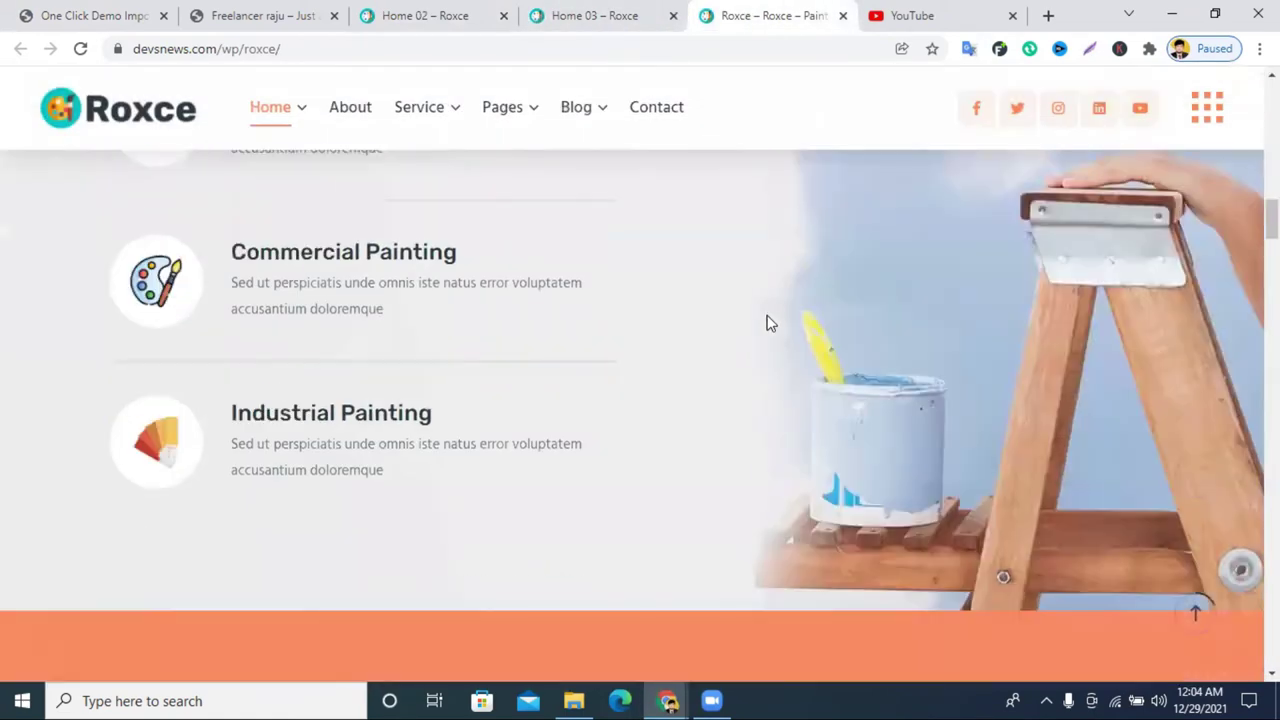
scroll(761, 362, "down", 15)
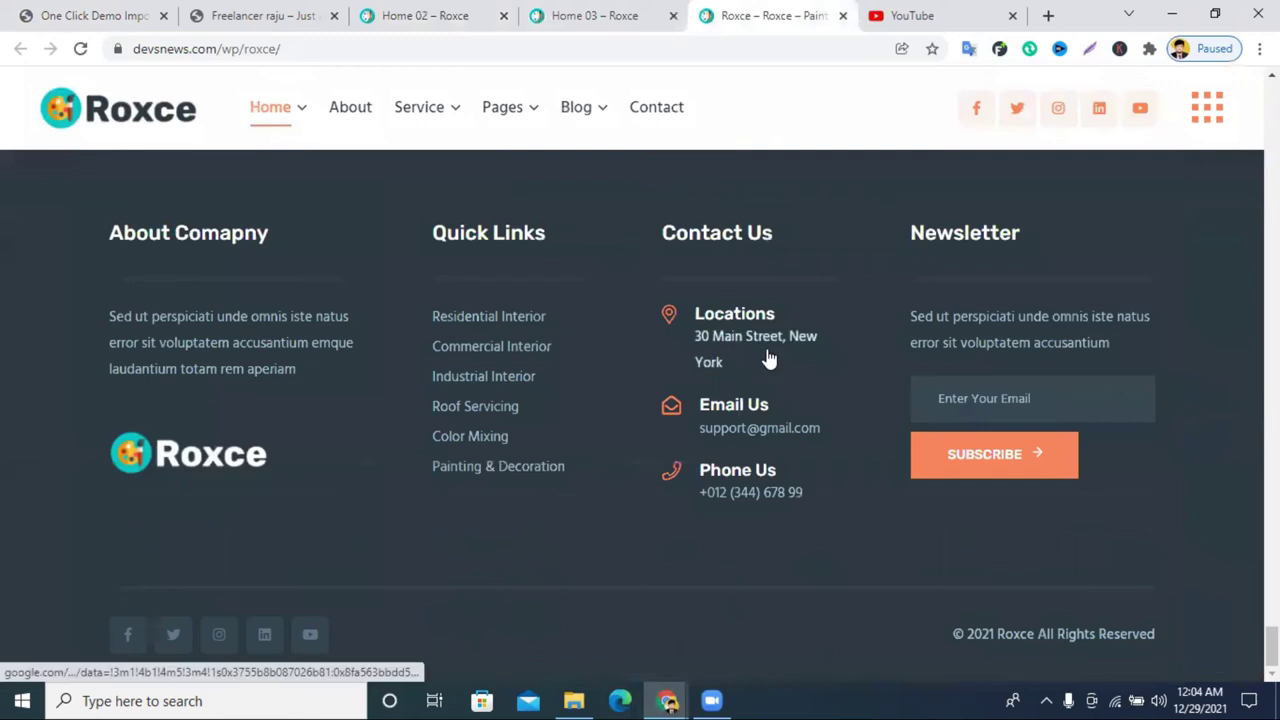
scroll(654, 303, "up", 12)
Step: Compare the Home 02 demo preview with the local site's current front page
left_click(418, 12)
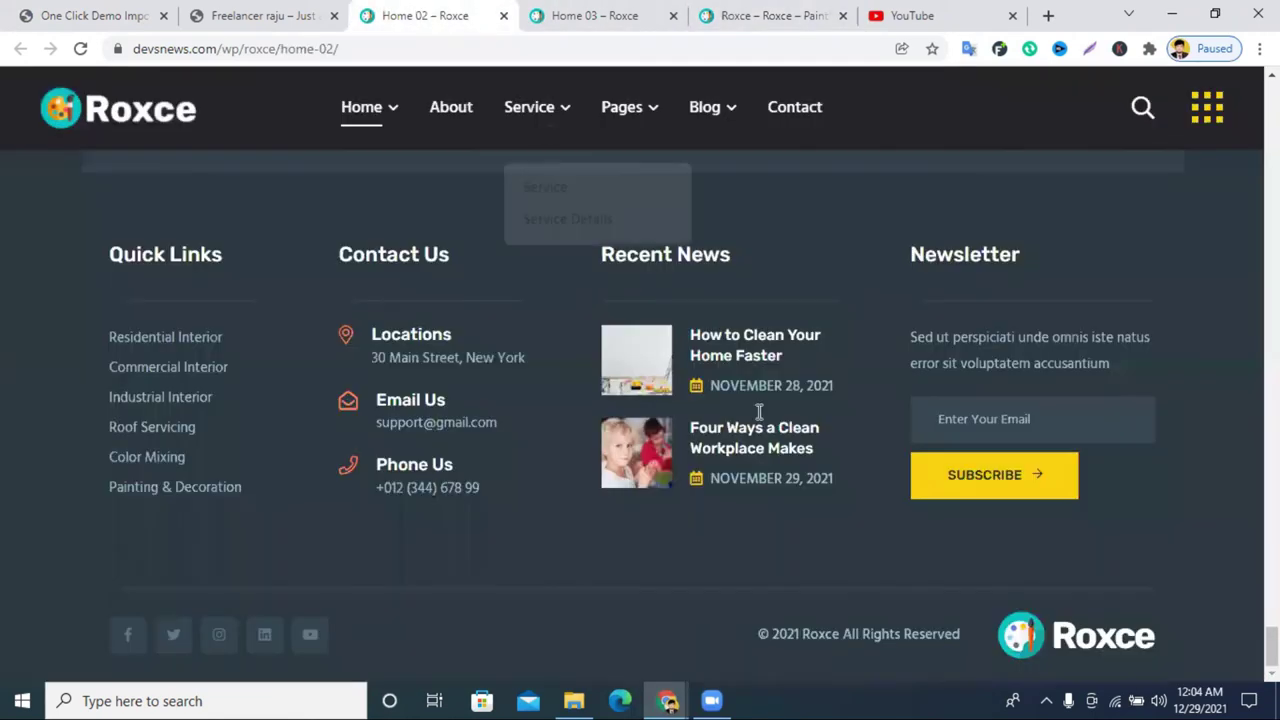
left_click(258, 15)
scroll(714, 449, "down", 5)
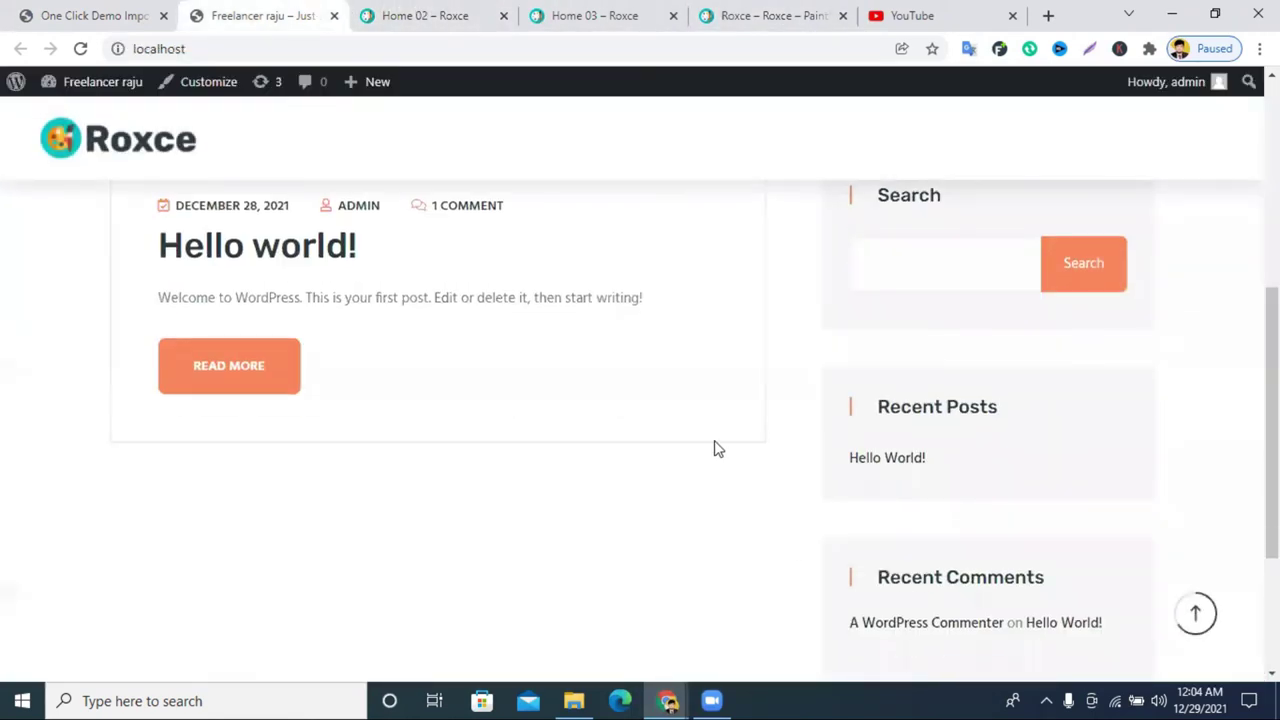
Step: Return to the demo import page and start importing the Home 02 demo without the optional recommended plugins
left_click(100, 15)
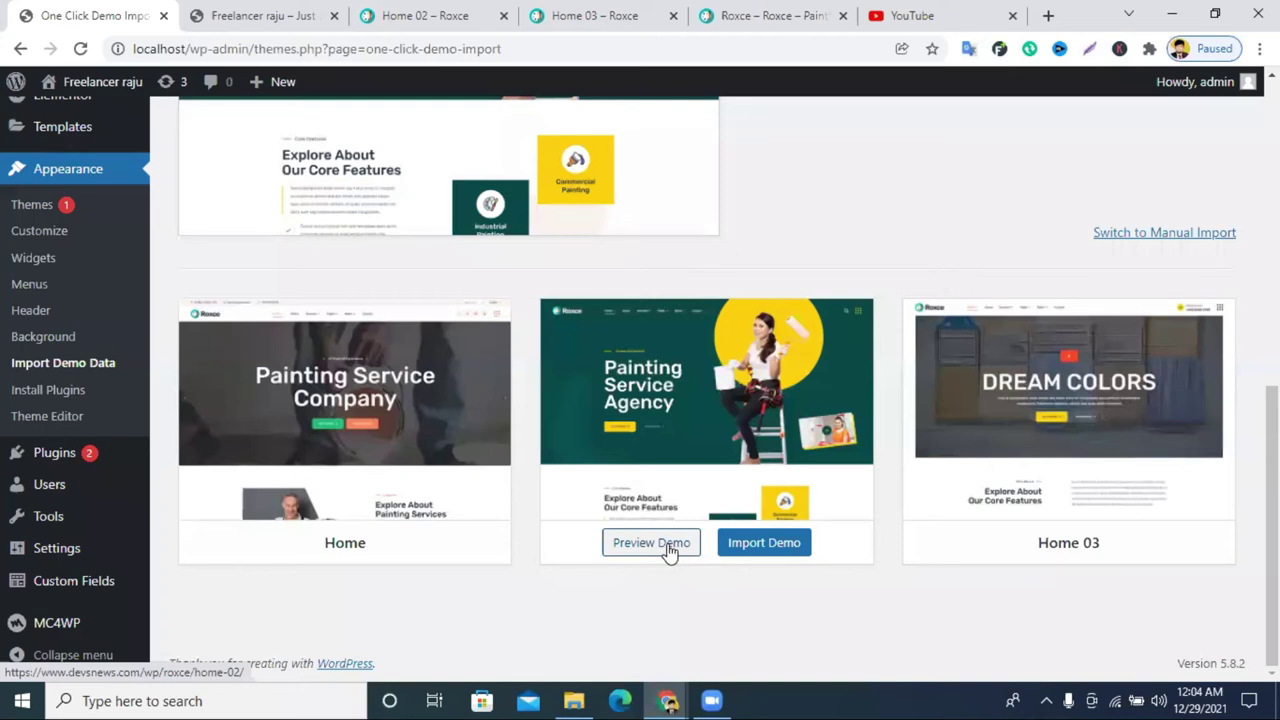
left_click(781, 549)
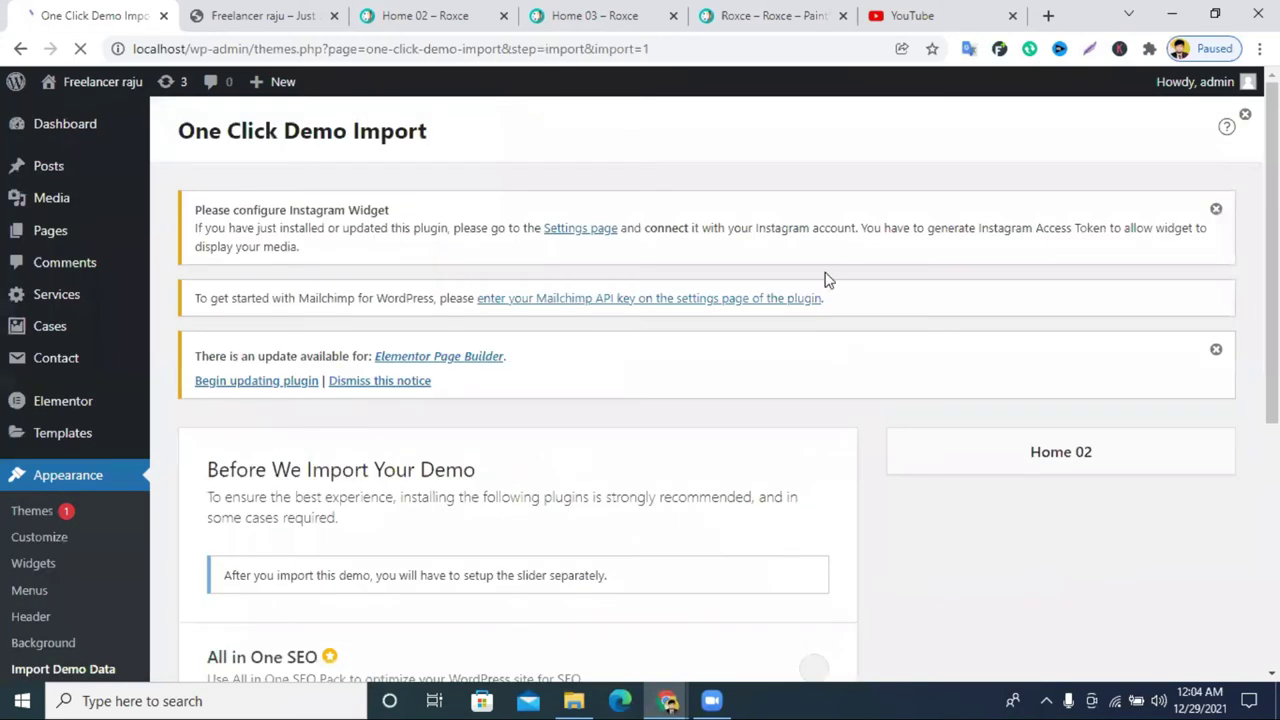
scroll(829, 277, "down", 5)
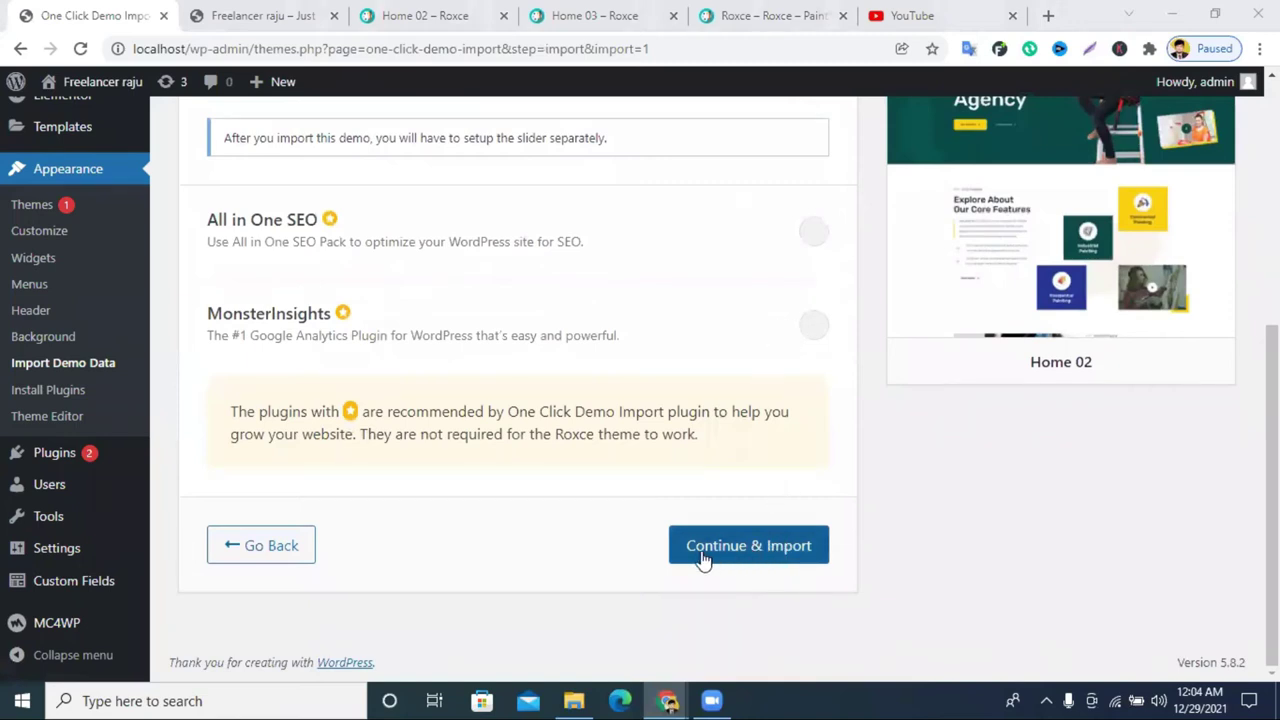
left_click(783, 553)
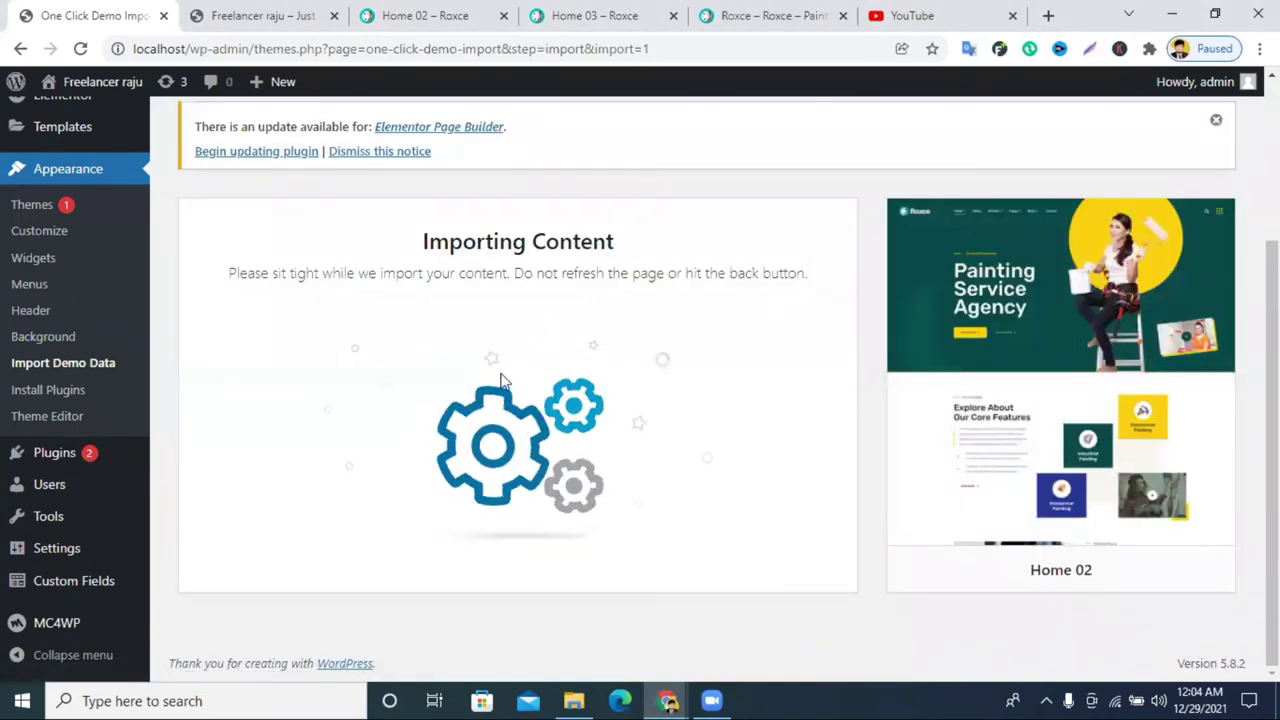
Step: Look over the local site's blog front page while the import runs, and return to the import page
left_click(300, 15)
scroll(281, 274, "up", 5)
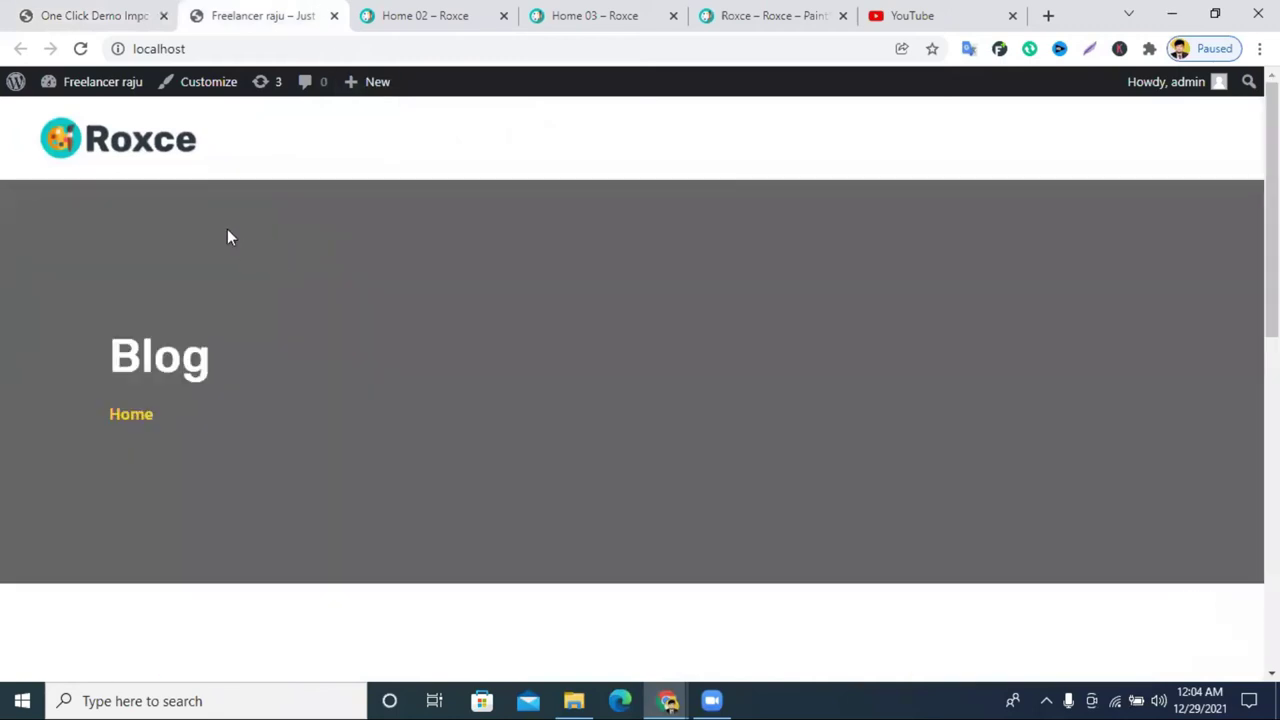
scroll(583, 280, "down", 5)
scroll(583, 280, "up", 5)
left_click(120, 12)
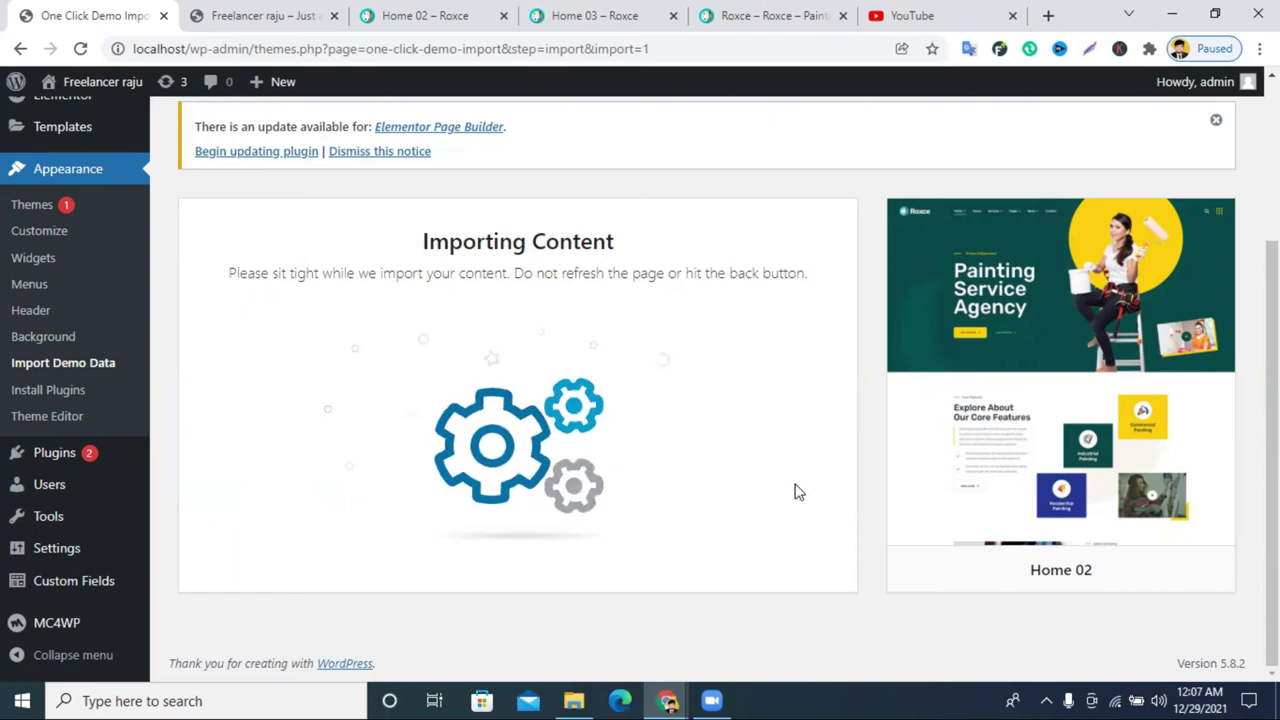
scroll(769, 486, "up", 2)
scroll(769, 486, "down", 2)
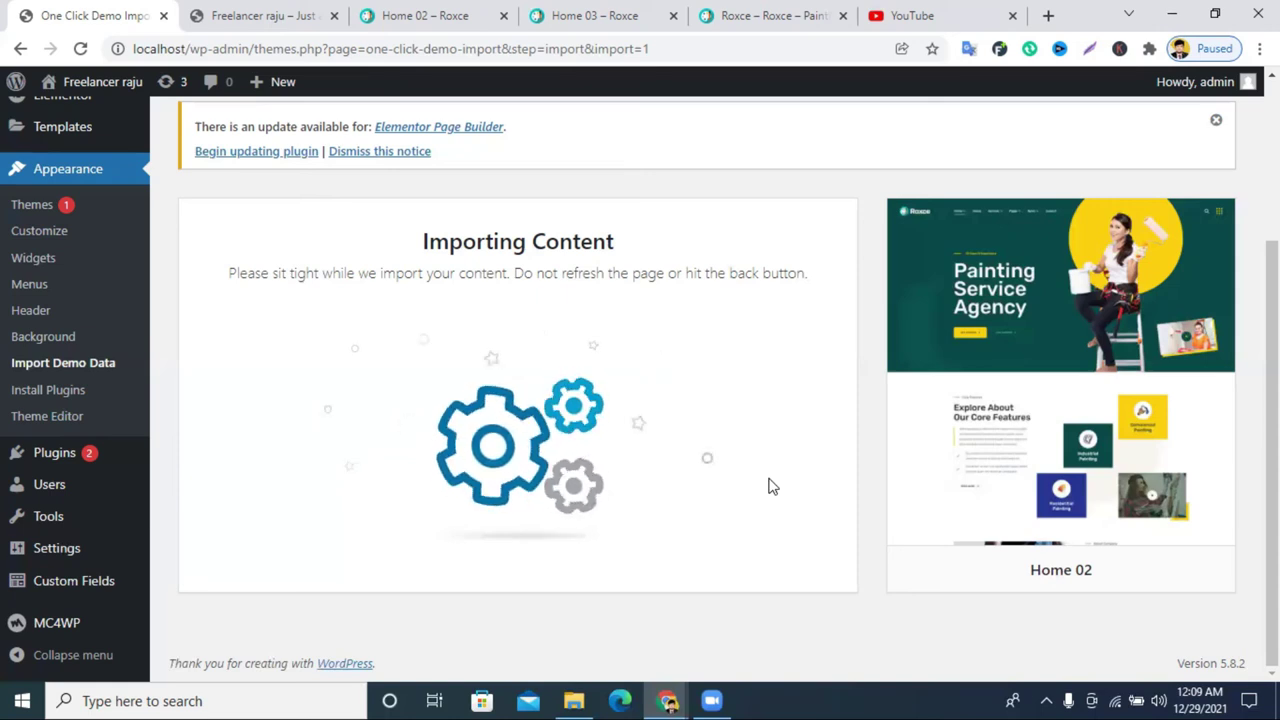
scroll(691, 477, "up", 3)
scroll(688, 482, "down", 3)
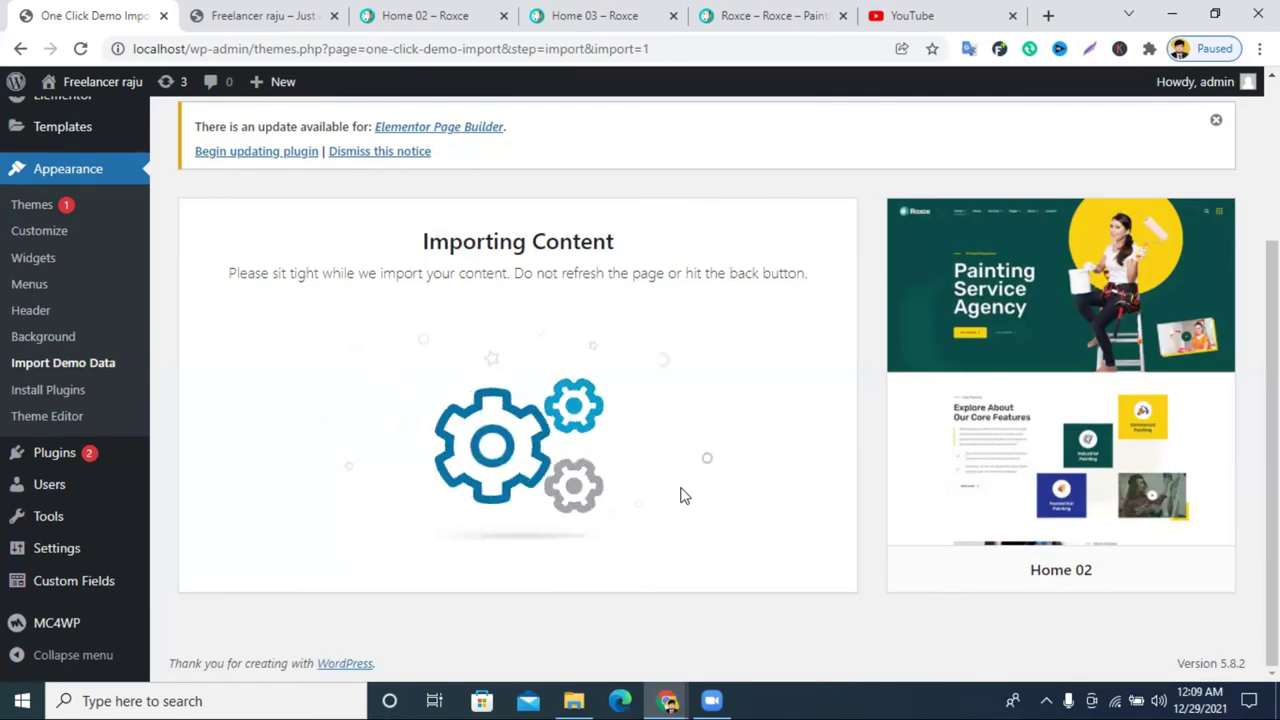
scroll(680, 492, "up", 3)
scroll(680, 486, "down", 3)
scroll(680, 494, "up", 1)
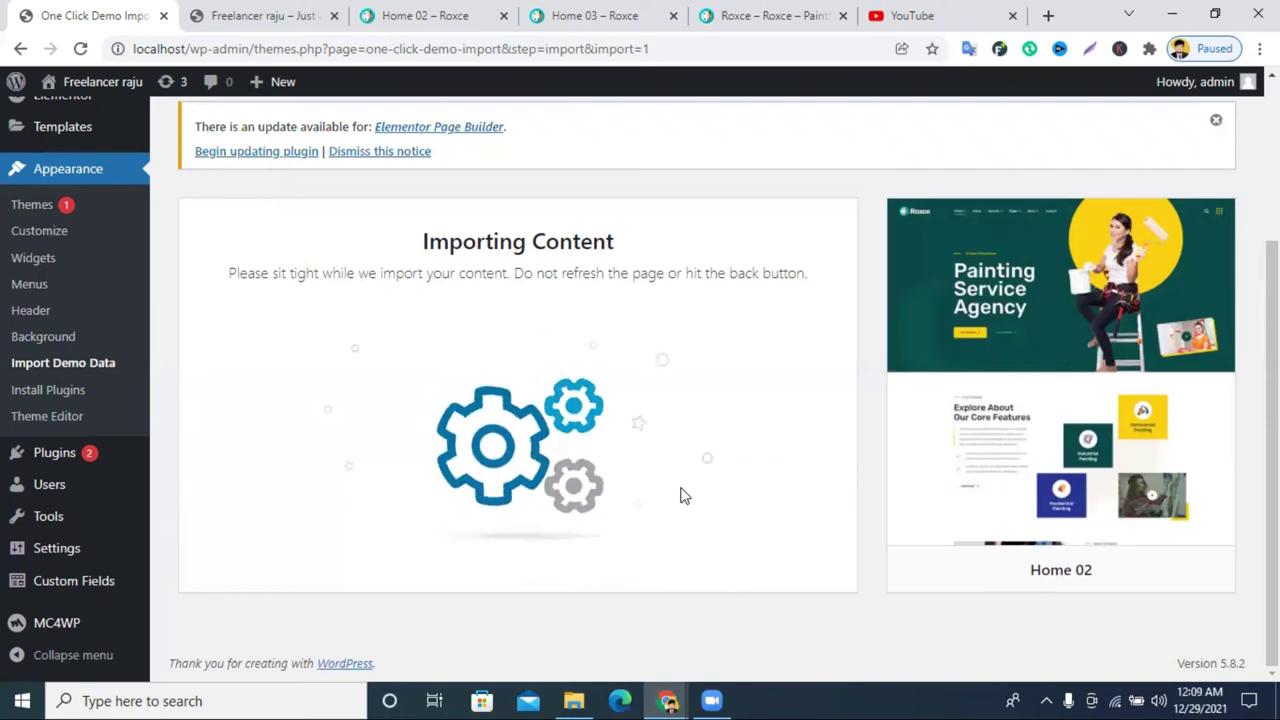
Step: Reload the local site's front page to check for imported content, and go back to the demo import page
left_click(270, 14)
left_click(80, 48)
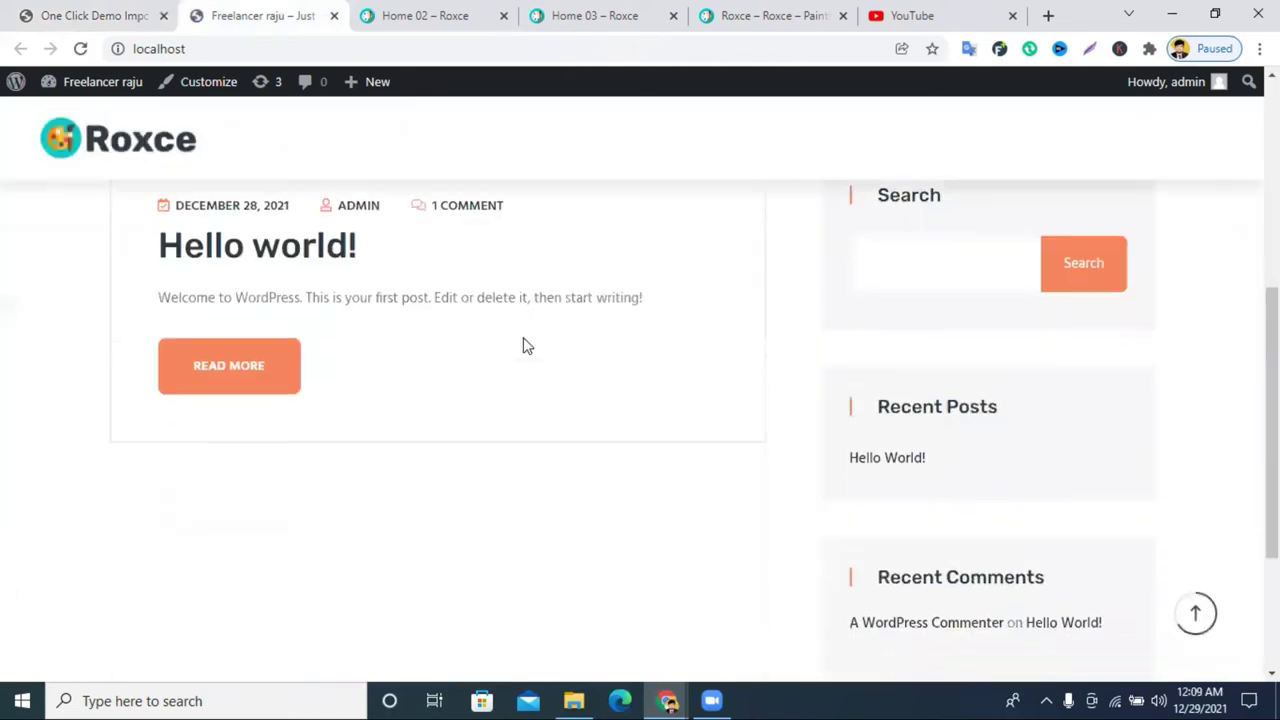
scroll(408, 414, "down", 3)
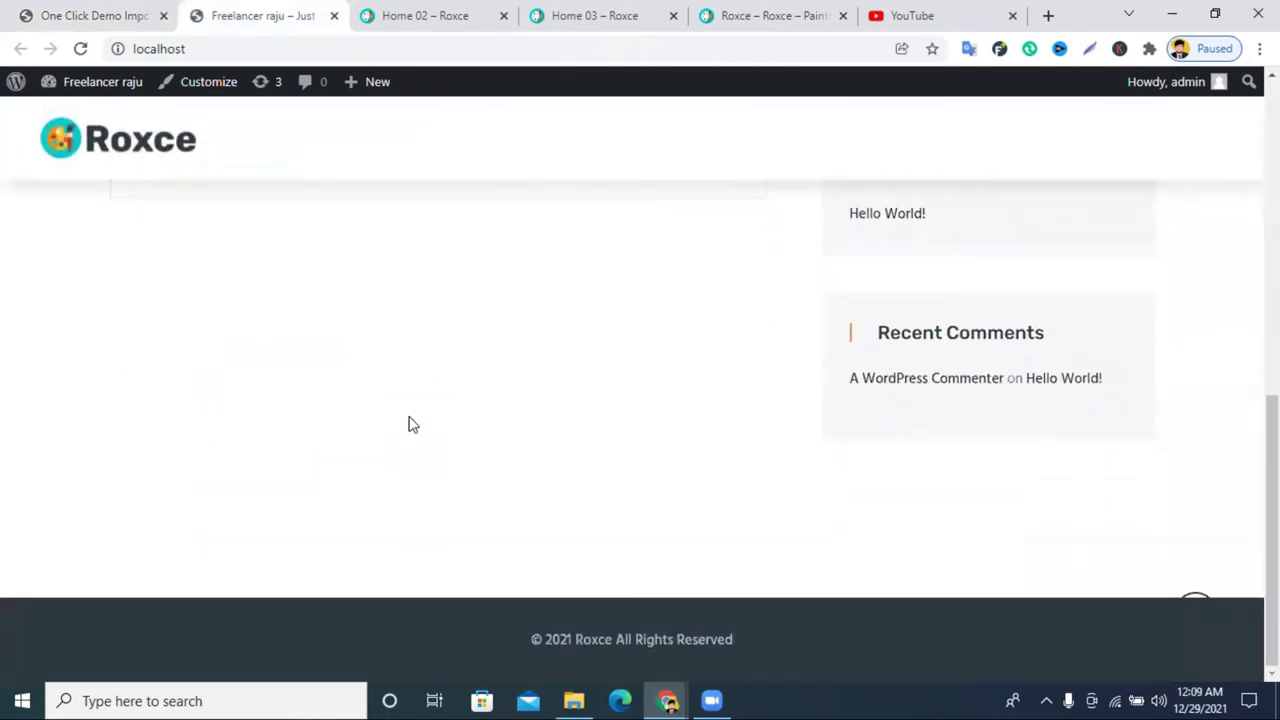
left_click(90, 12)
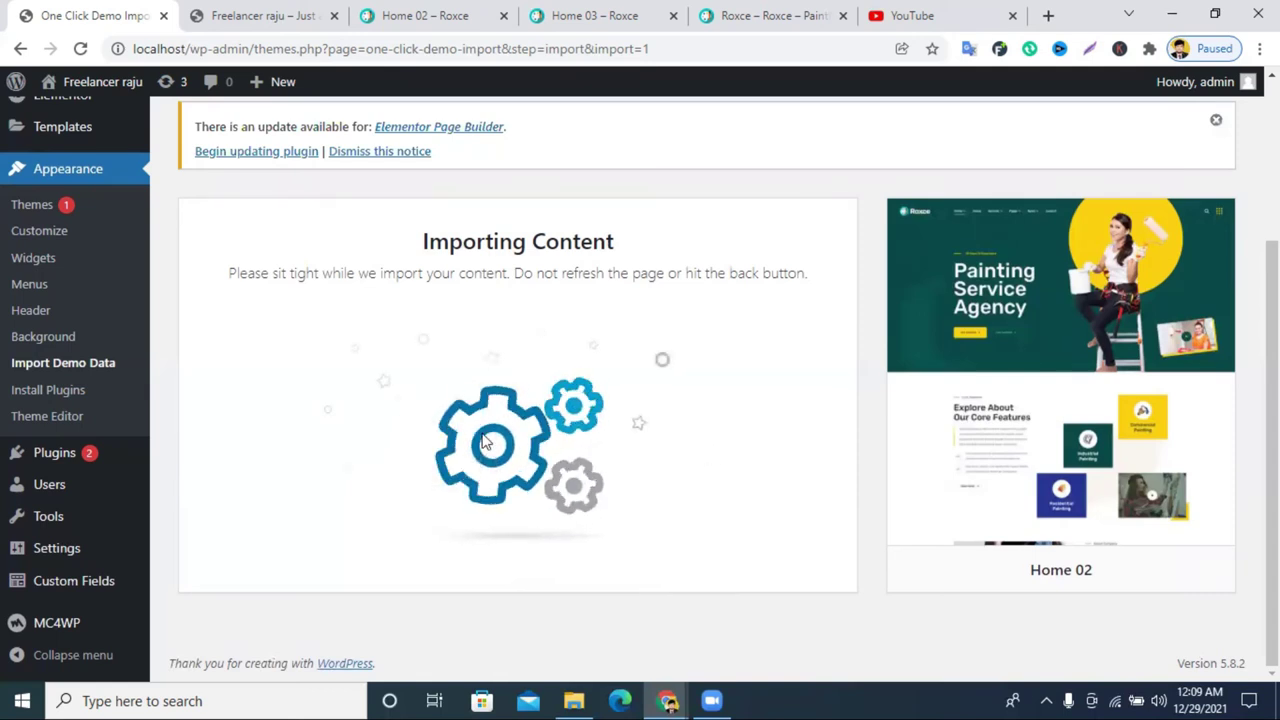
Step: Dismiss the Elementor Page Builder update notice and the Instagram Widget configuration notice on the import page
scroll(523, 354, "up", 3)
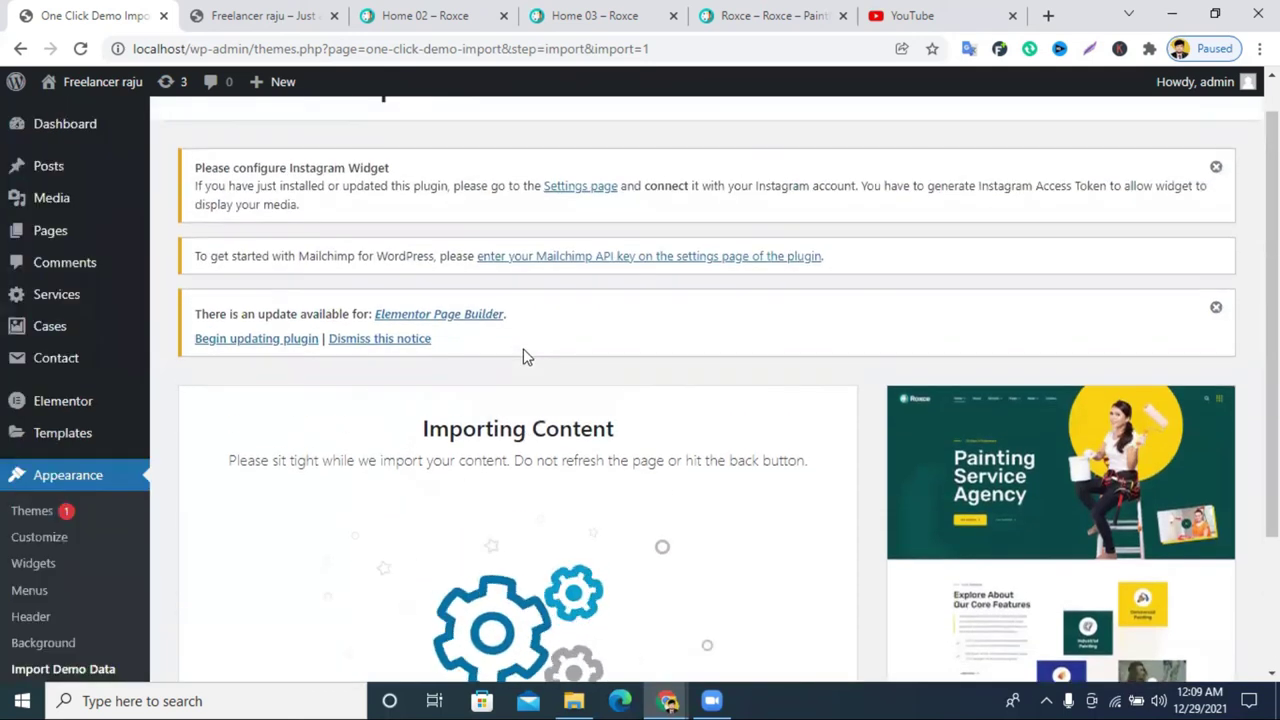
left_click(1216, 349)
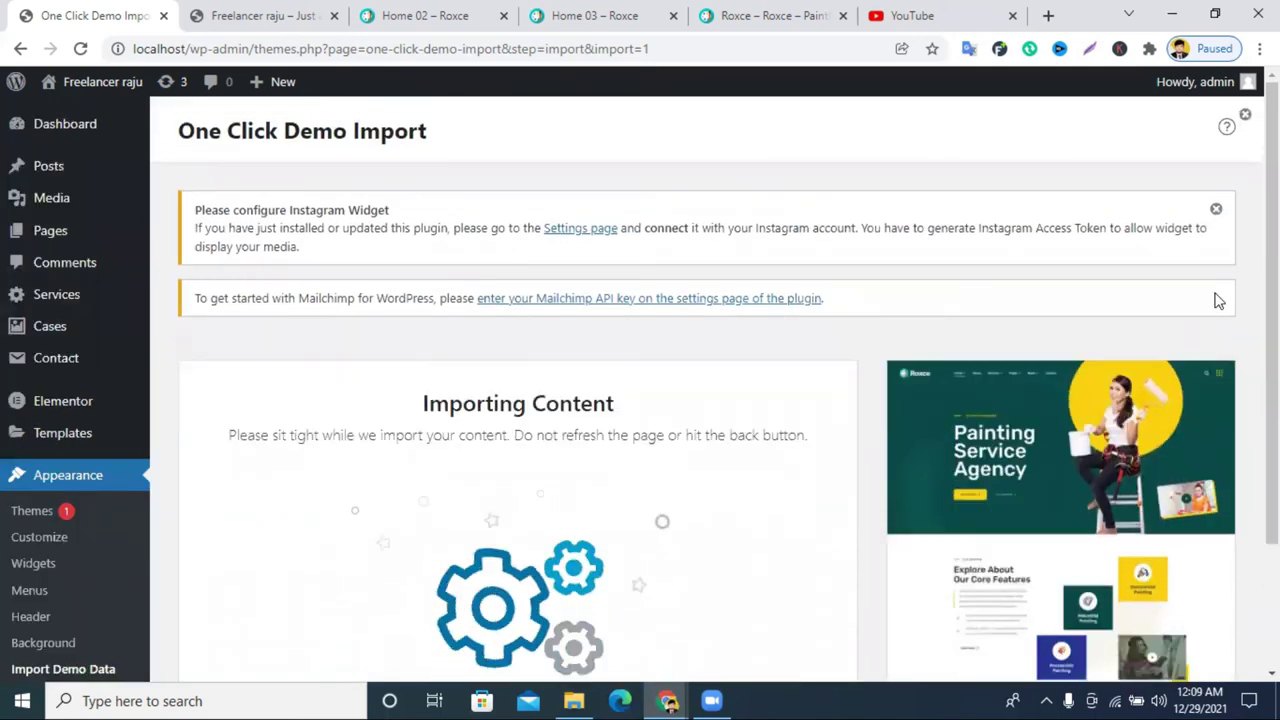
left_click(1216, 212)
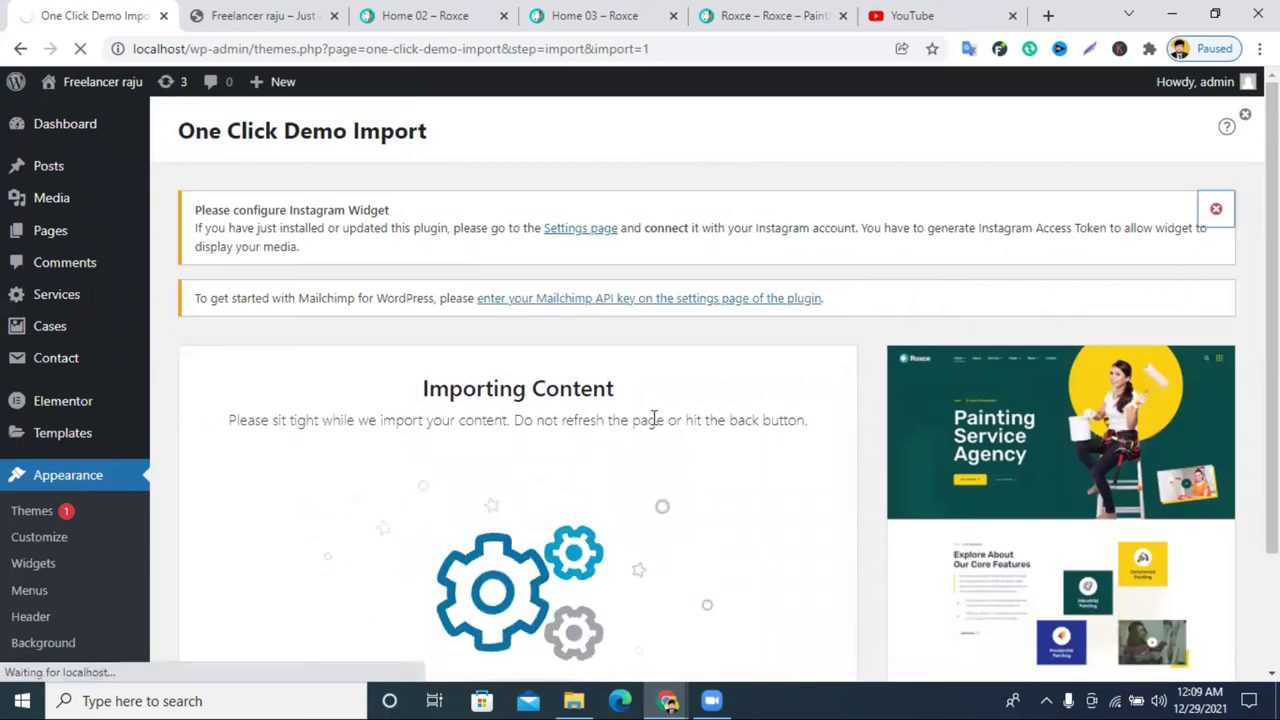
Step: Select the recommended All in One SEO and MonsterInsights plugins and start the Home 02 demo import with them
scroll(655, 427, "down", 2)
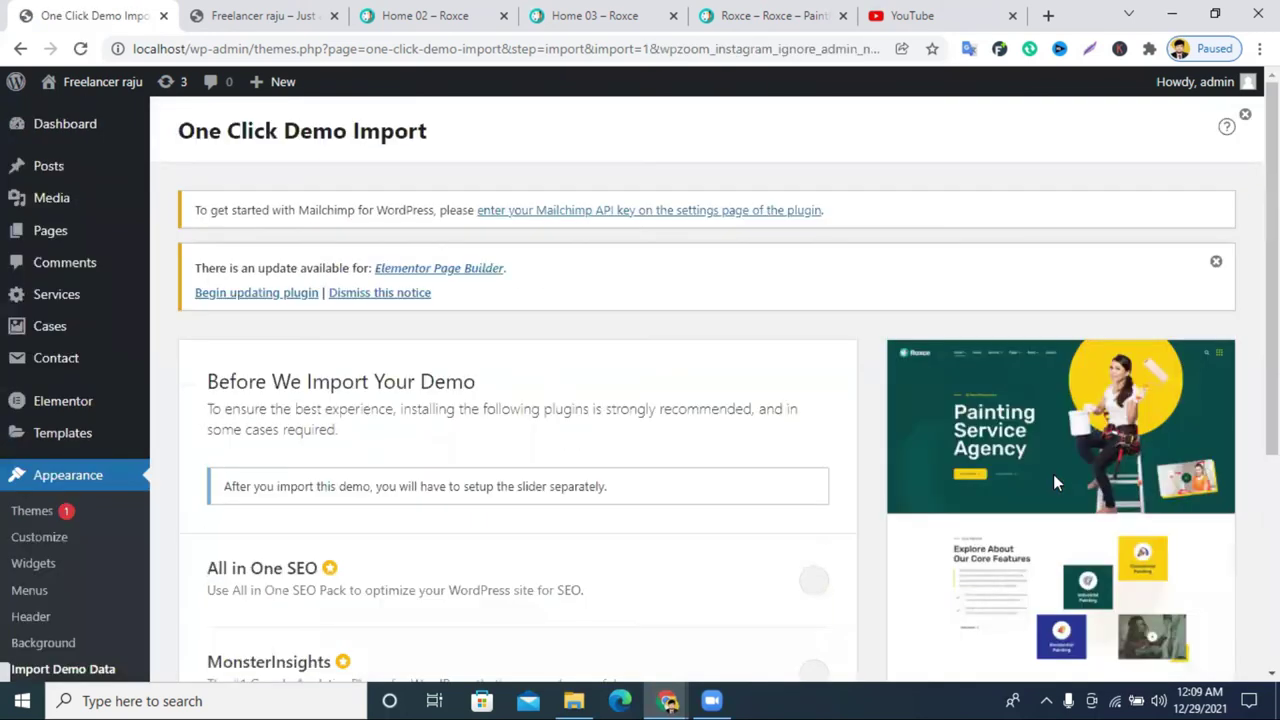
scroll(575, 396, "down", 5)
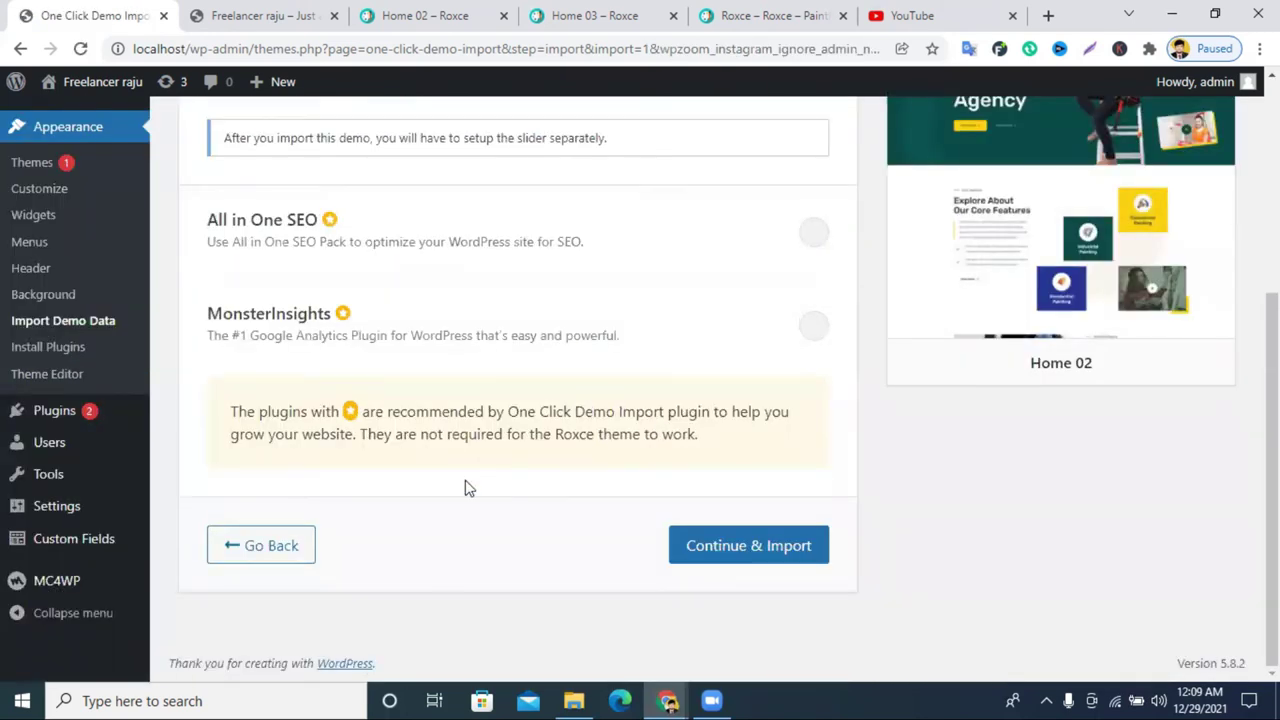
left_click(816, 236)
left_click(816, 328)
scroll(797, 377, "up", 3)
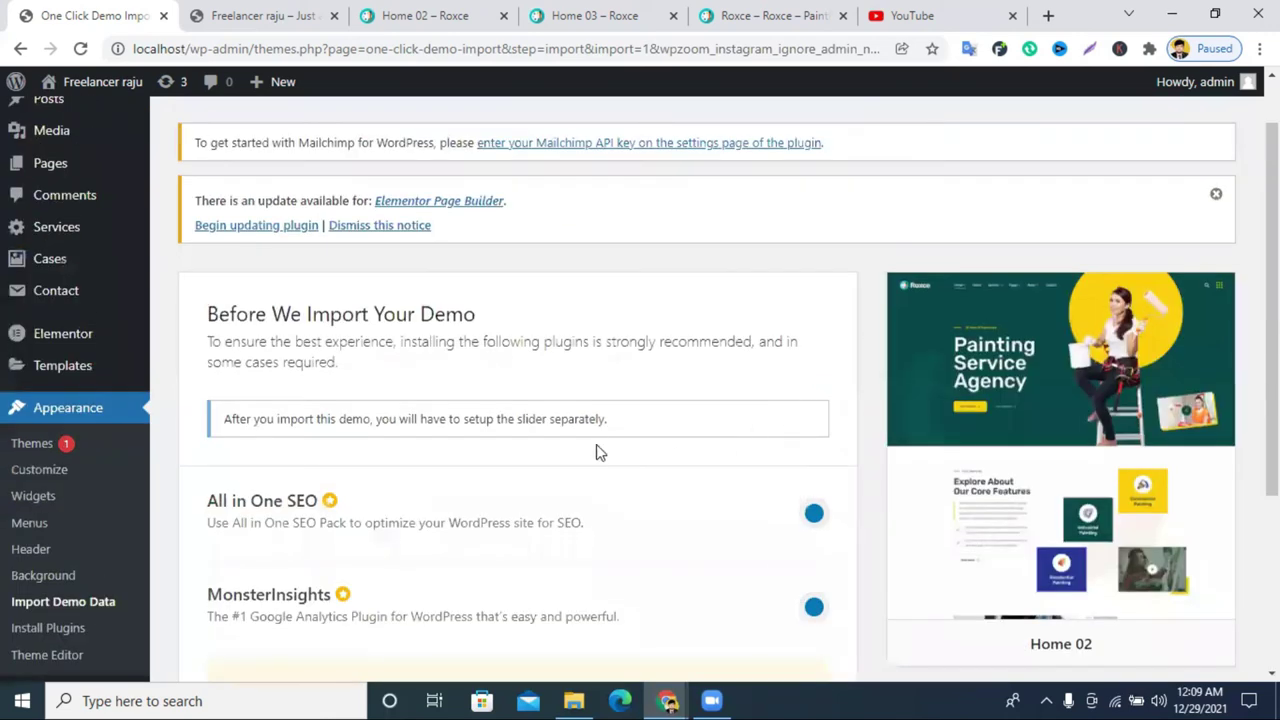
scroll(688, 430, "down", 3)
left_click(737, 550)
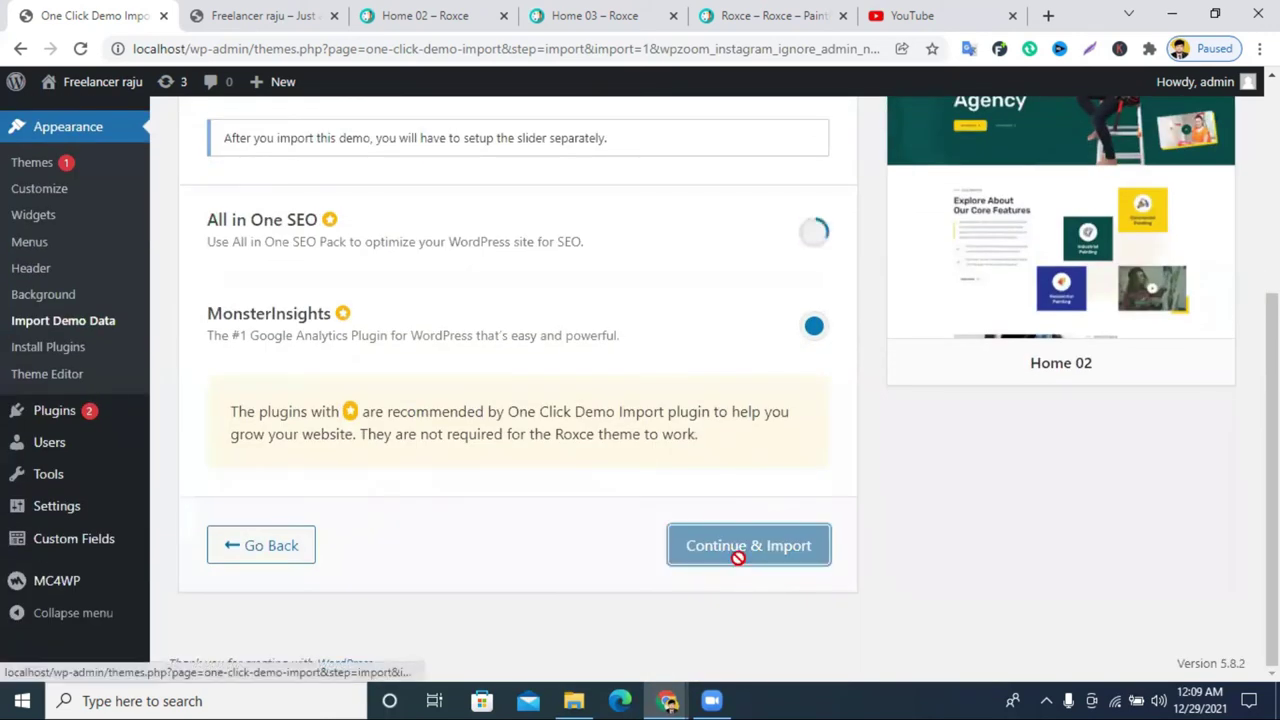
Step: Reload the local site's blog front page during the plugin installation, and go back to the demo import page
scroll(737, 557, "up", 2)
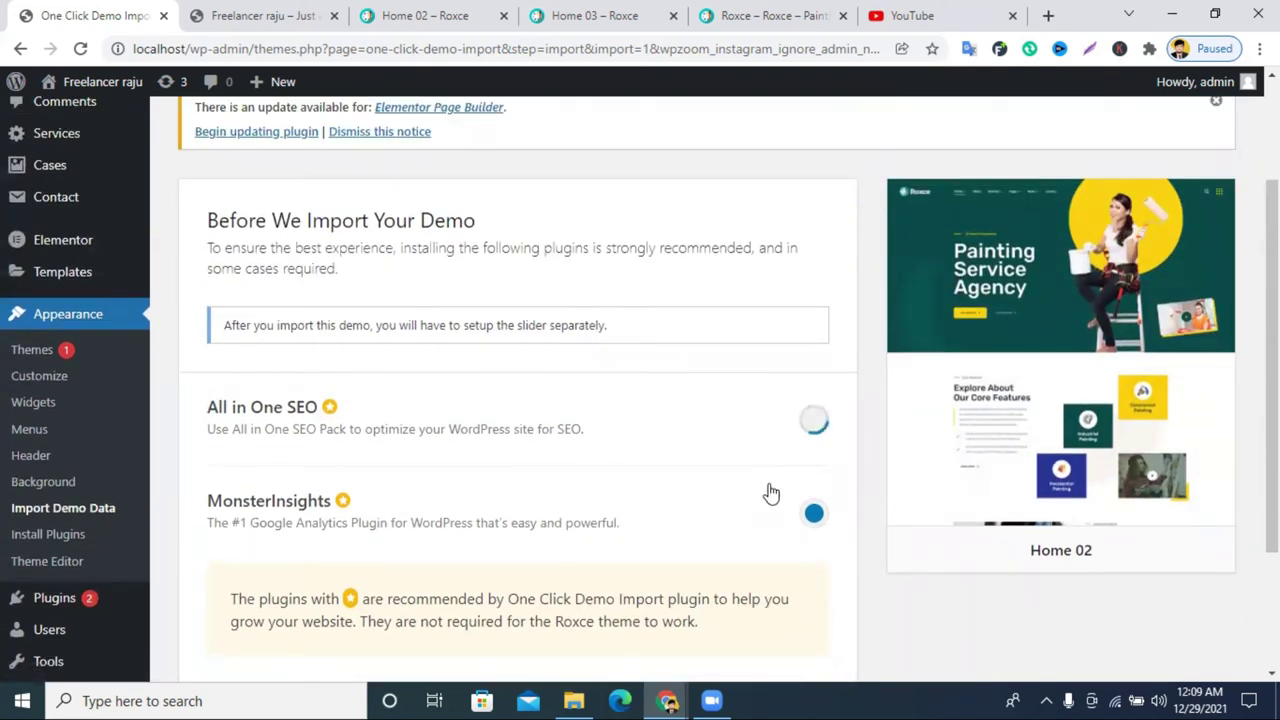
left_click(230, 15)
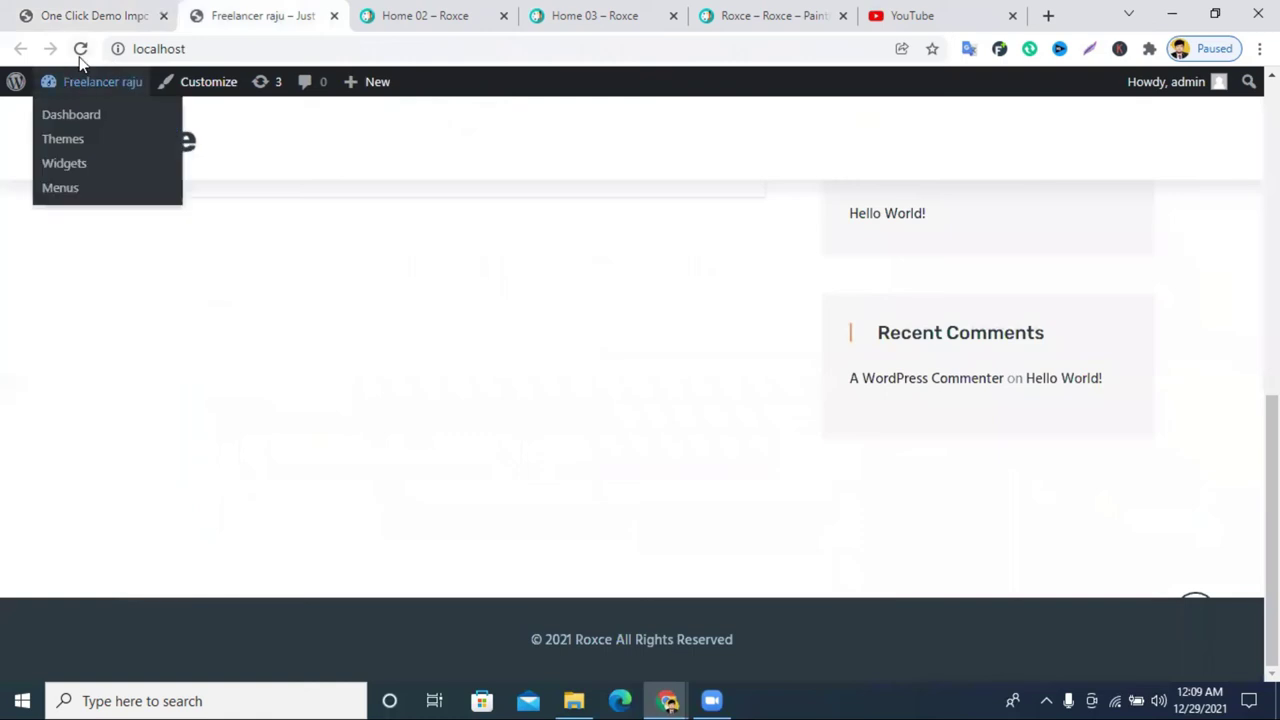
left_click(81, 48)
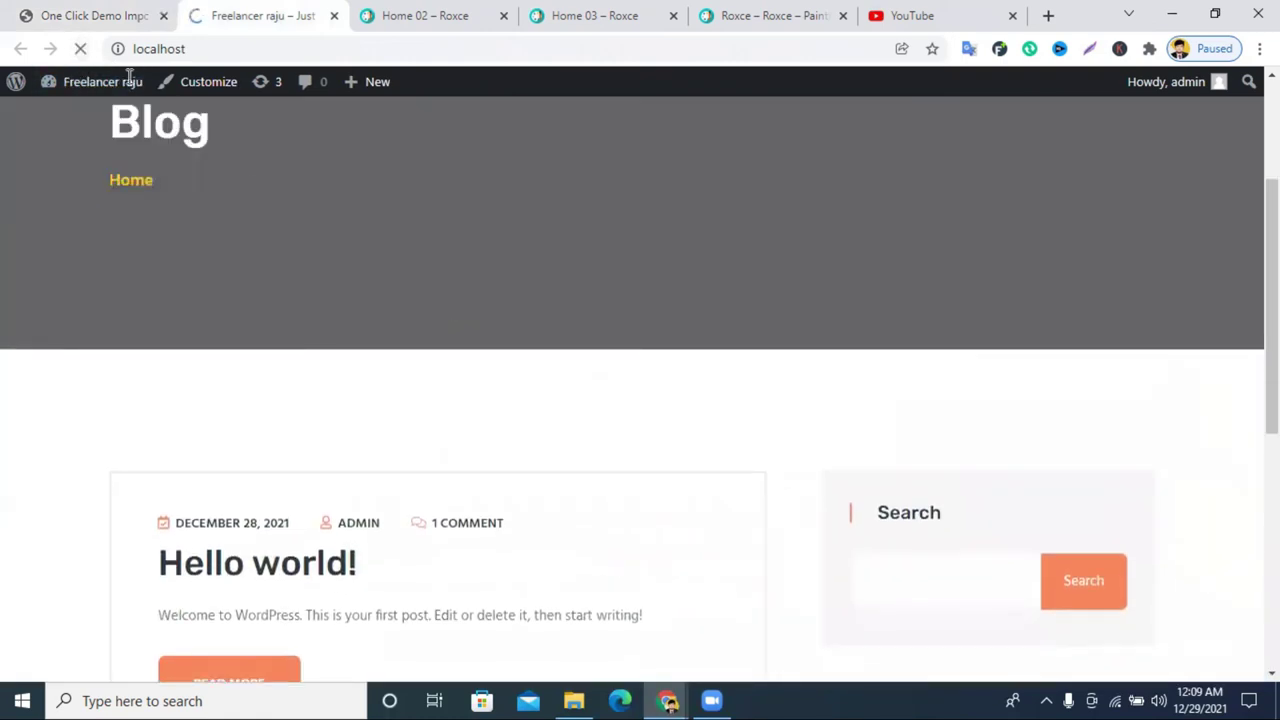
left_click(88, 14)
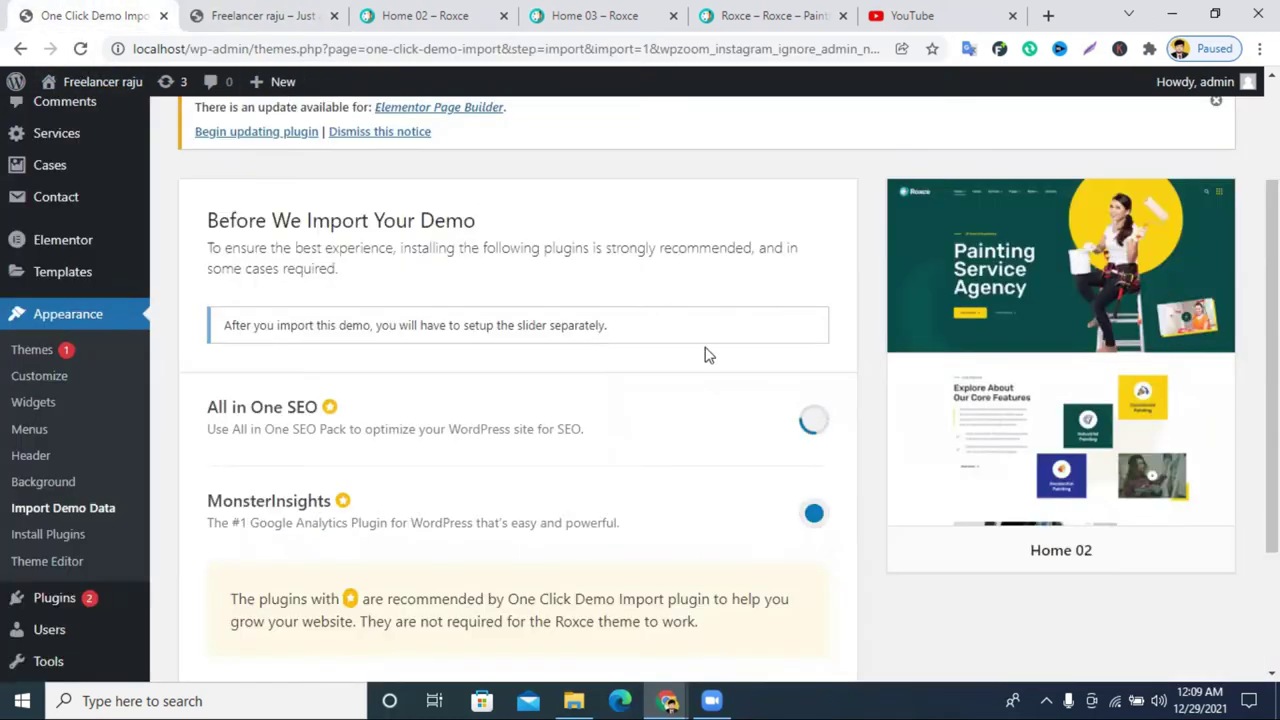
scroll(880, 365, "down", 1)
scroll(843, 377, "up", 3)
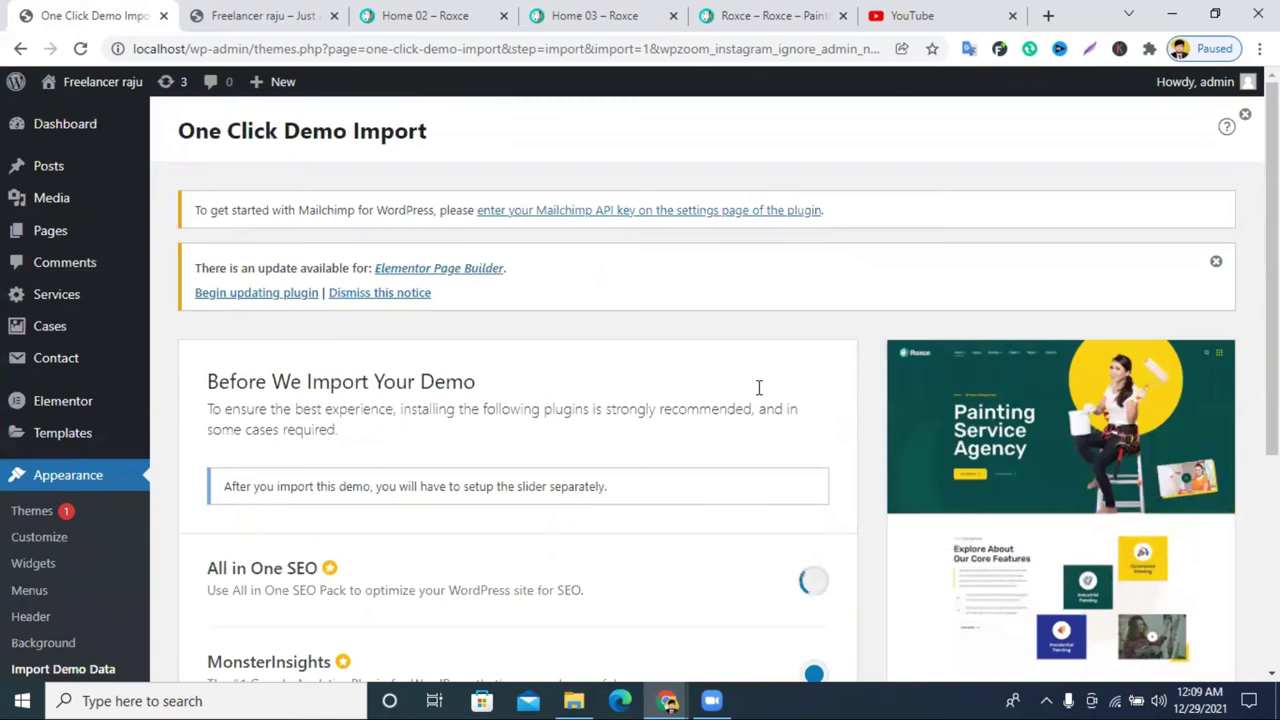
scroll(757, 393, "down", 3)
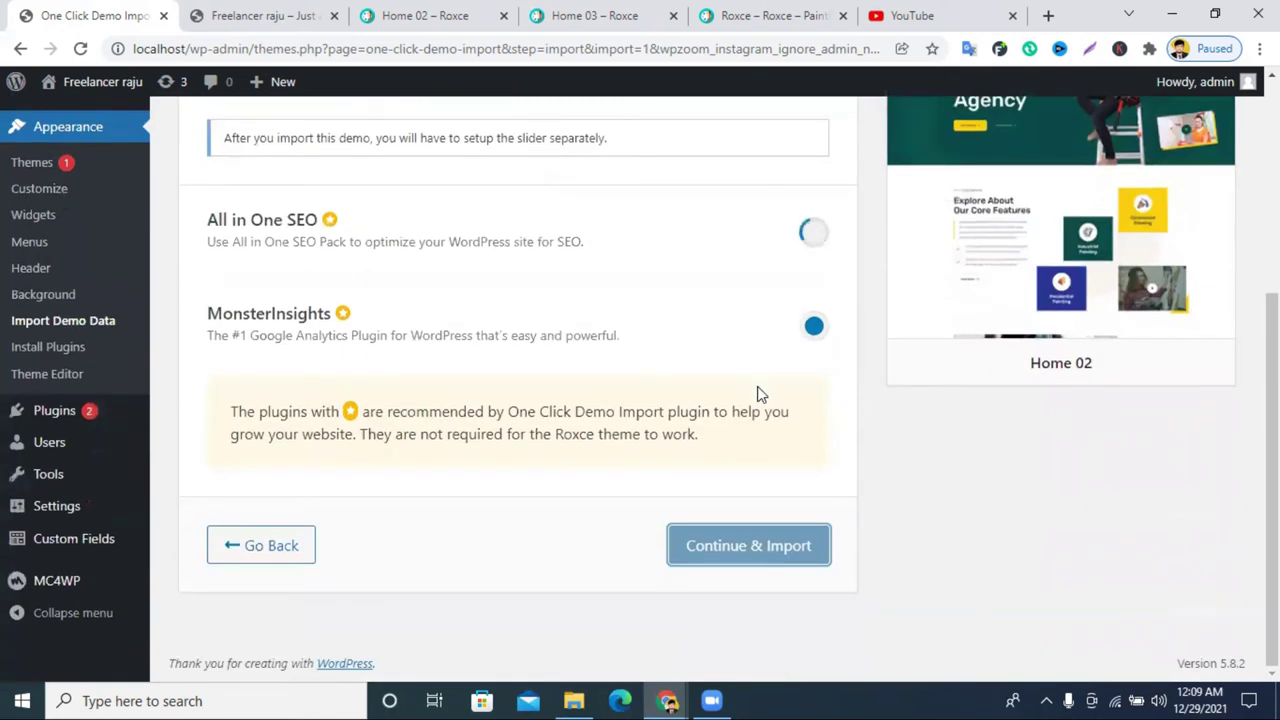
scroll(757, 393, "up", 1)
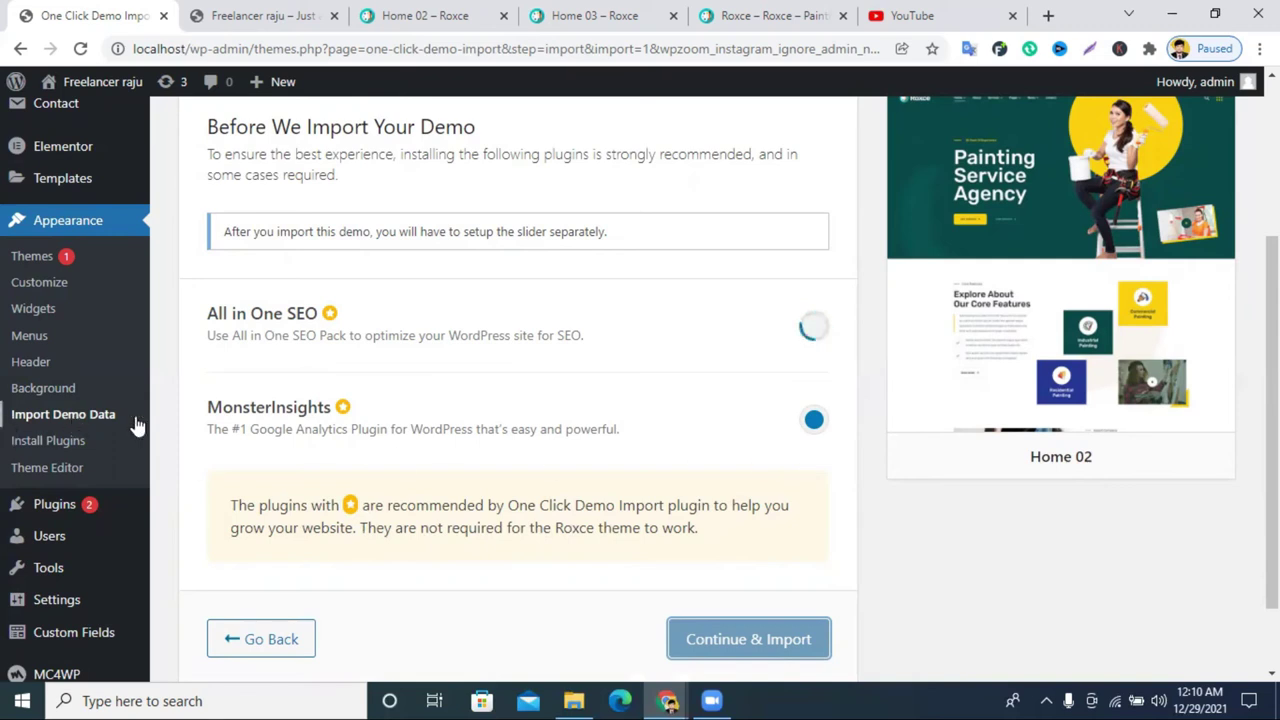
scroll(502, 425, "up", 3)
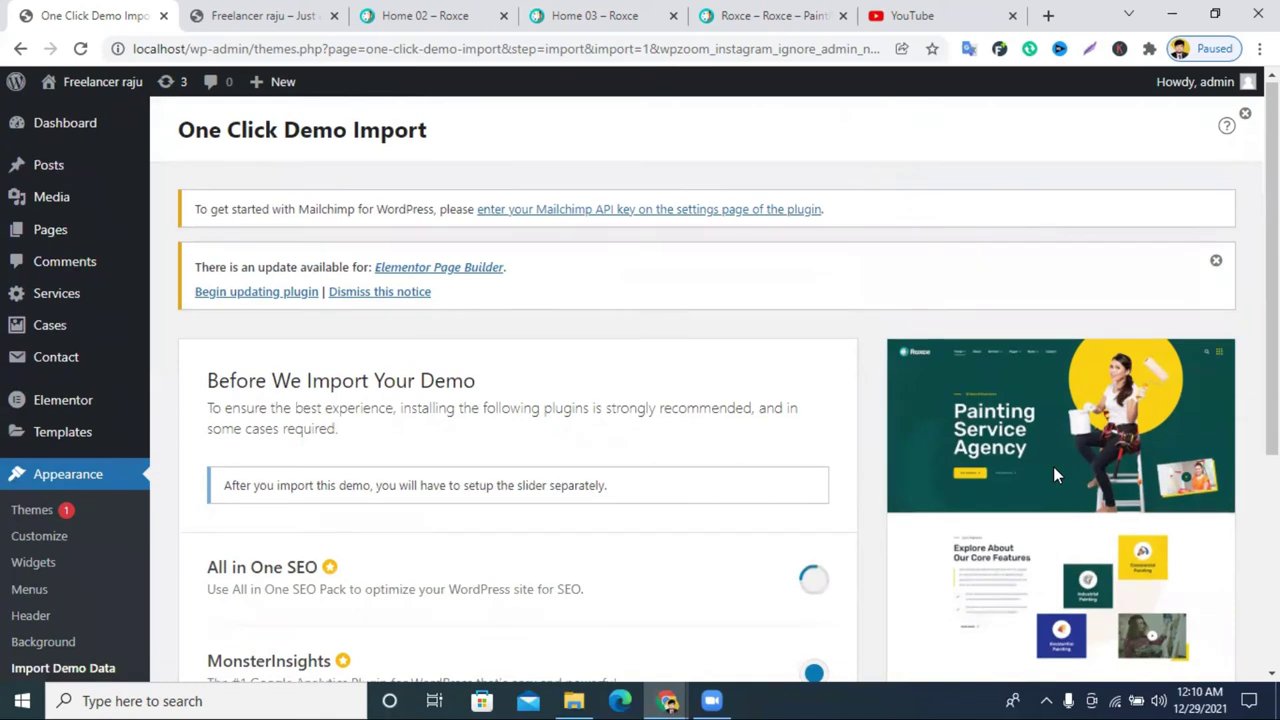
scroll(1055, 468, "down", 3)
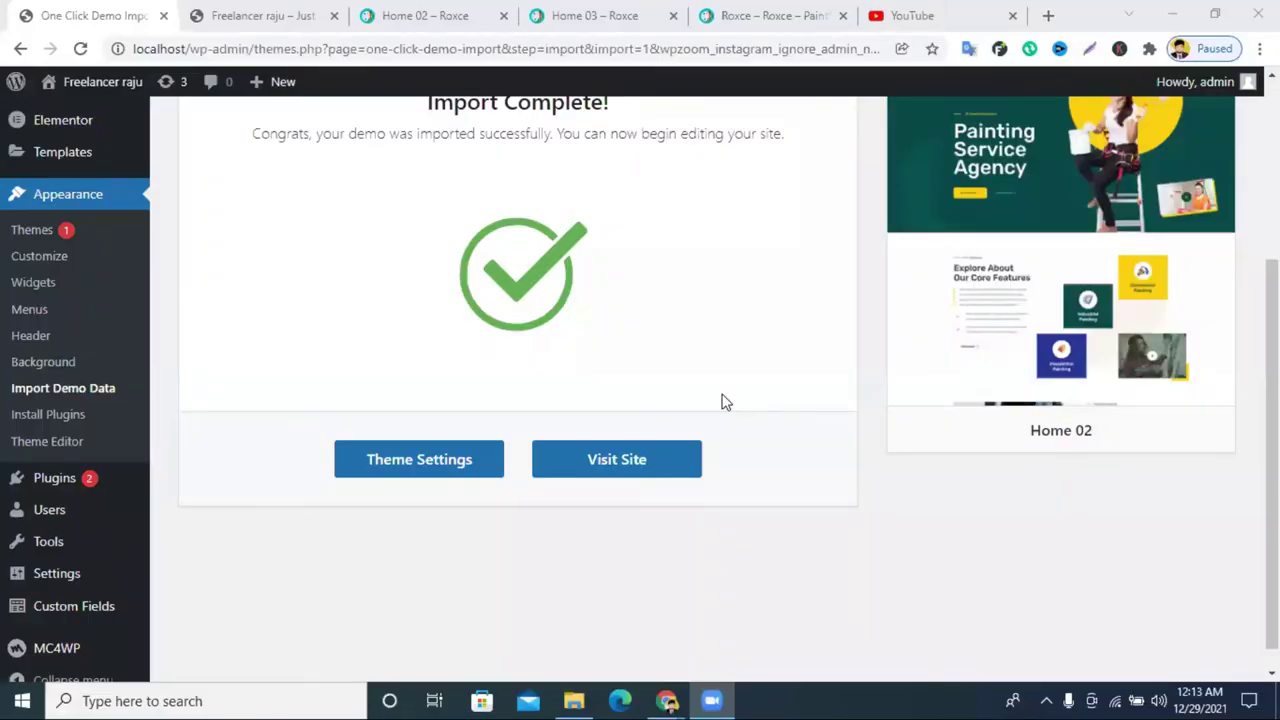
Step: Check the import completion page and open the imported site in a new browser tab
scroll(717, 372, "up", 1)
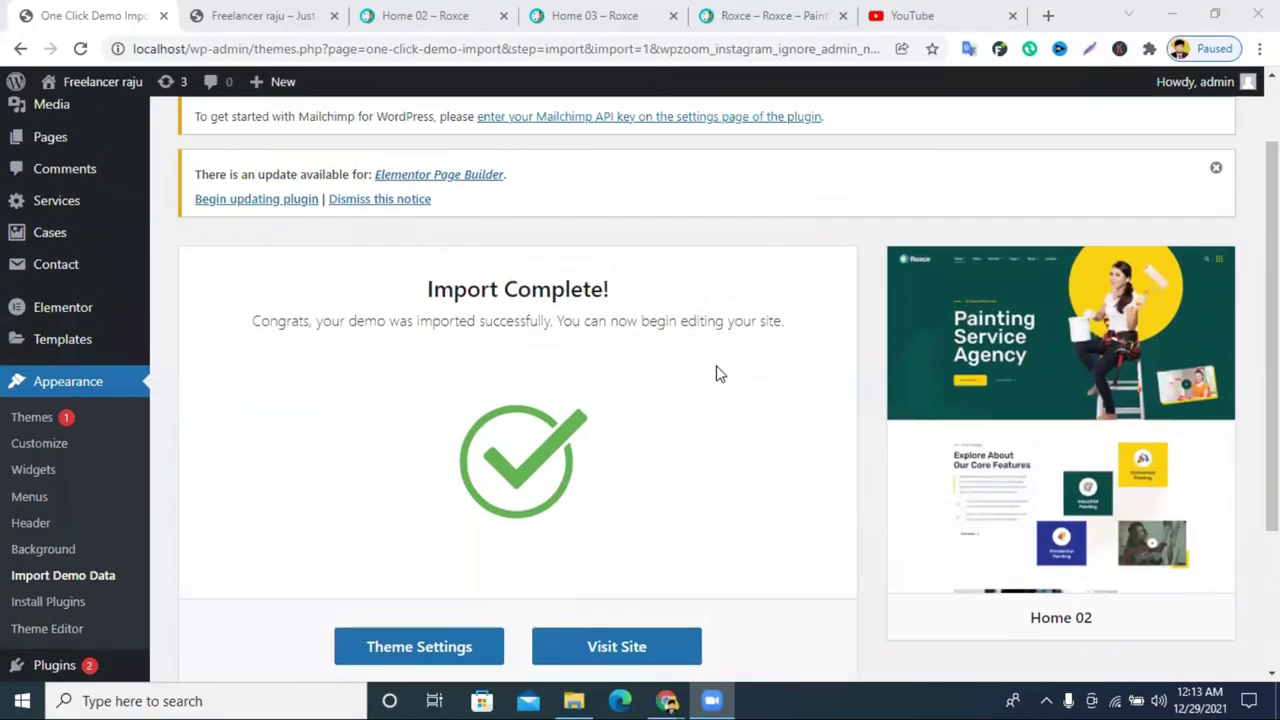
scroll(717, 372, "down", 1)
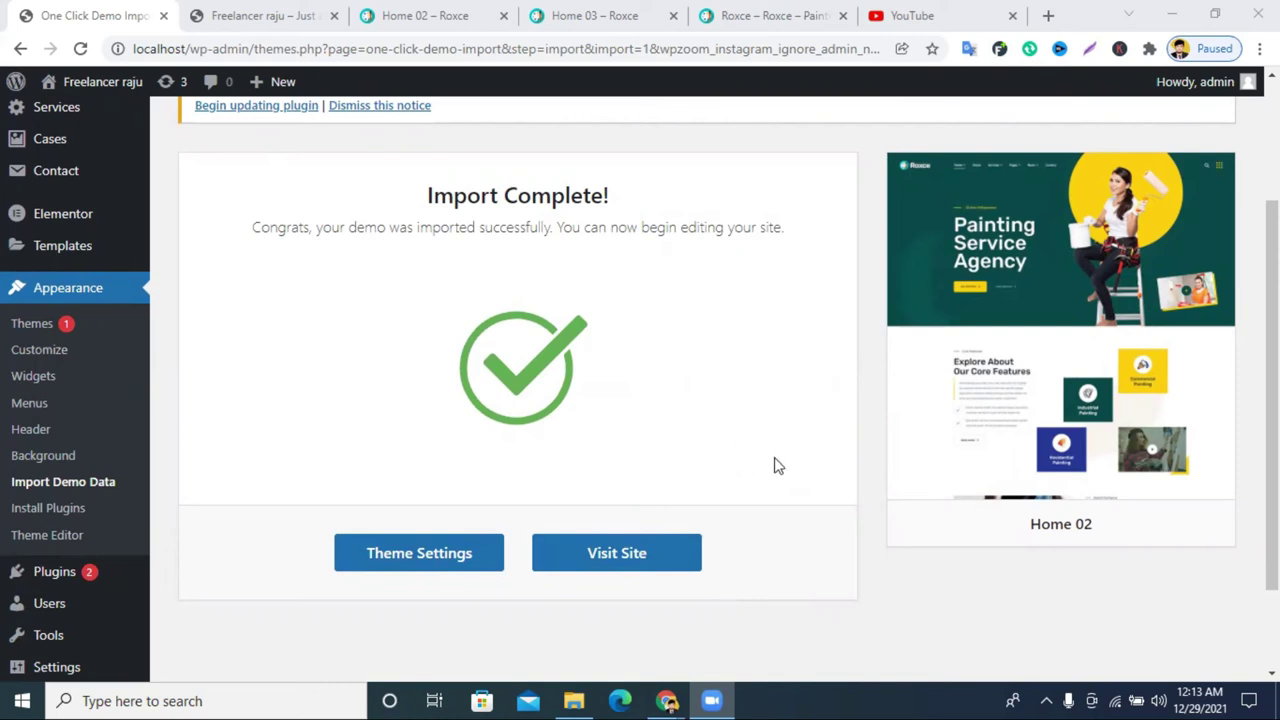
scroll(786, 457, "up", 1)
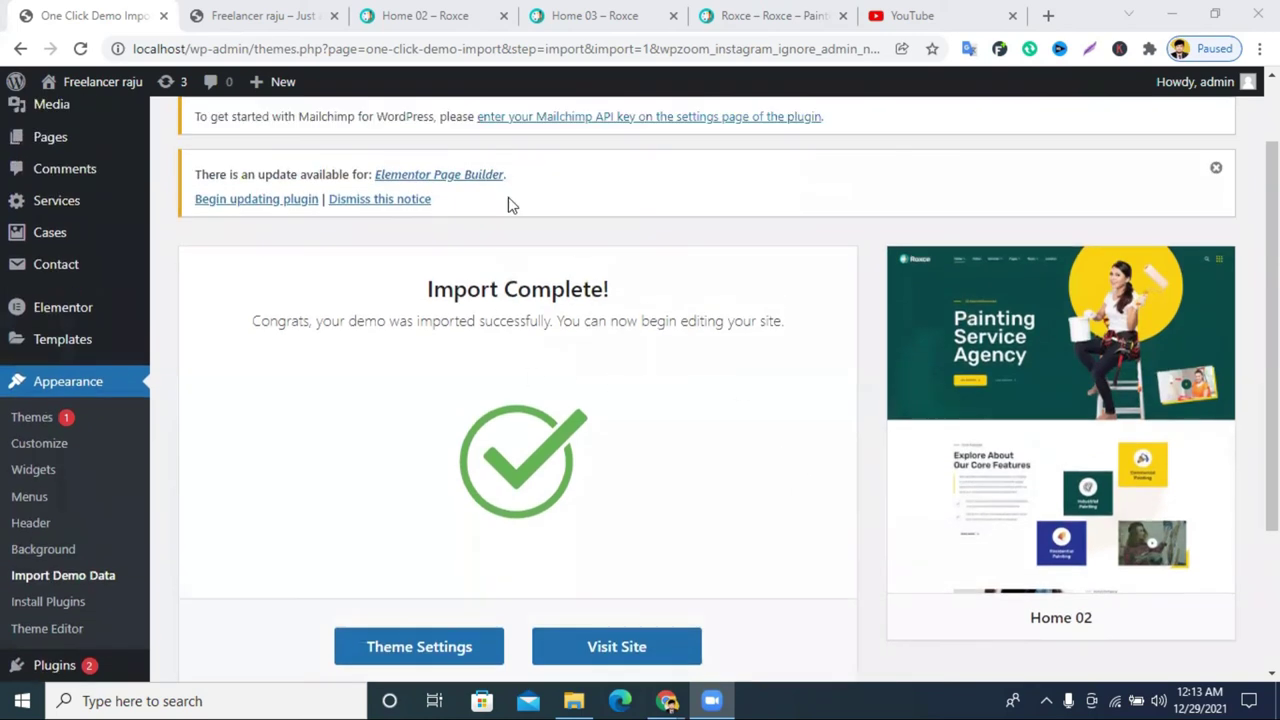
scroll(674, 298, "down", 2)
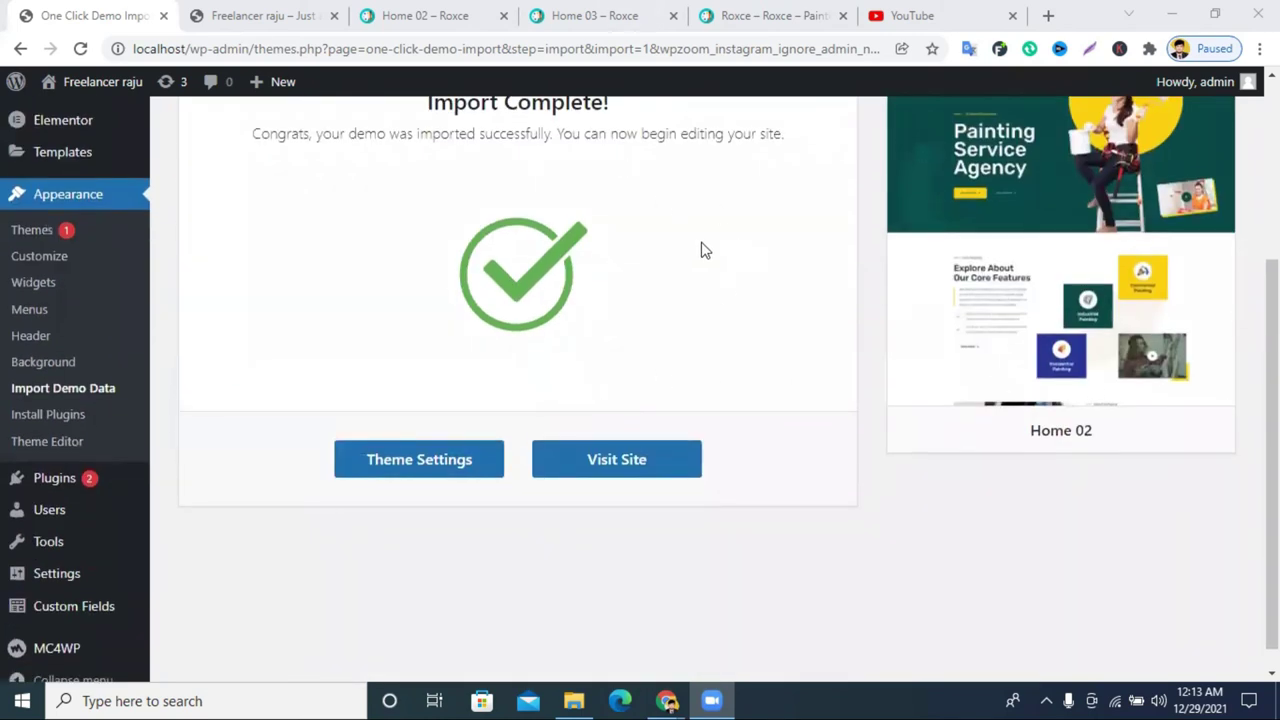
scroll(703, 249, "up", 3)
scroll(592, 330, "down", 1)
scroll(580, 380, "up", 1)
scroll(600, 420, "down", 2)
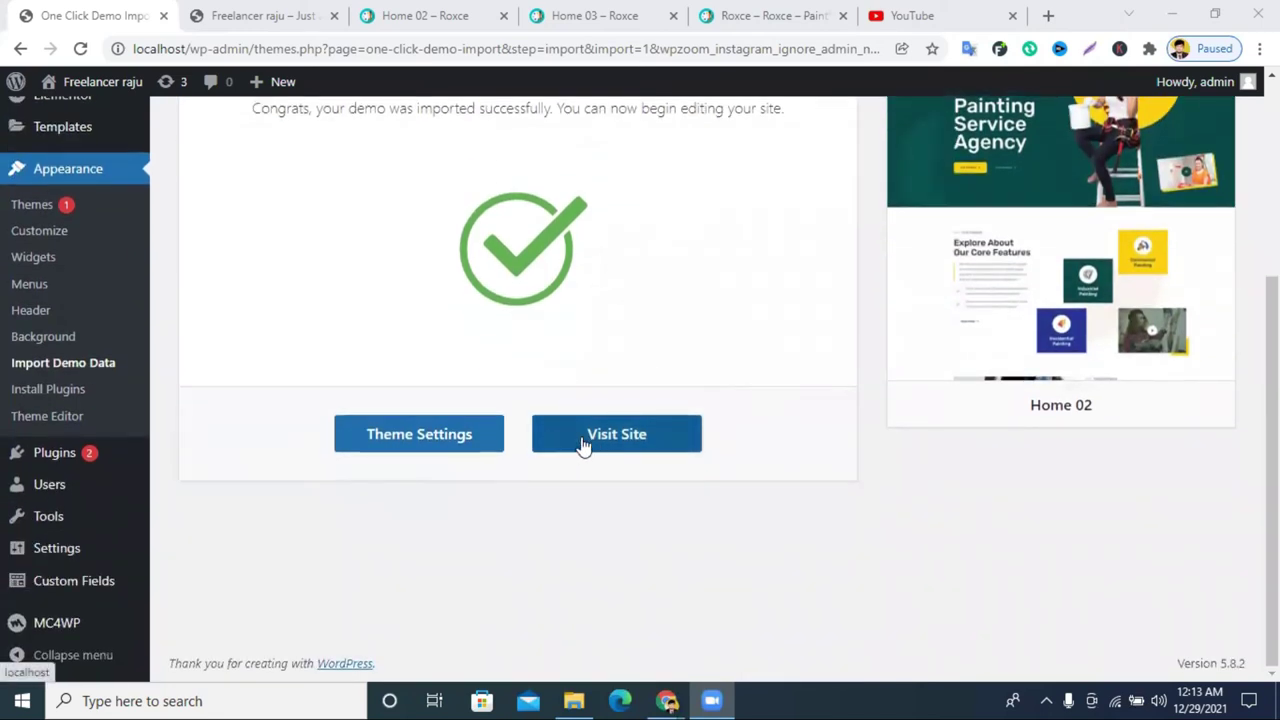
right_click(584, 446)
left_click(629, 452)
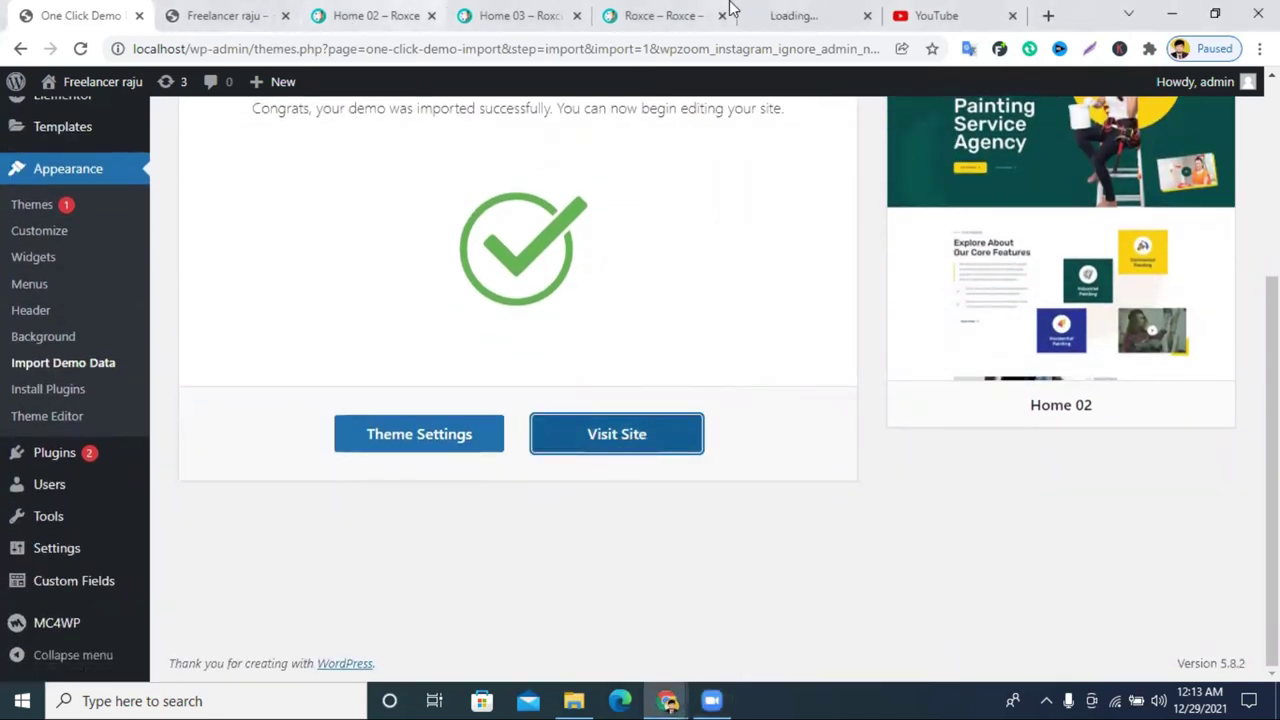
left_click(779, 7)
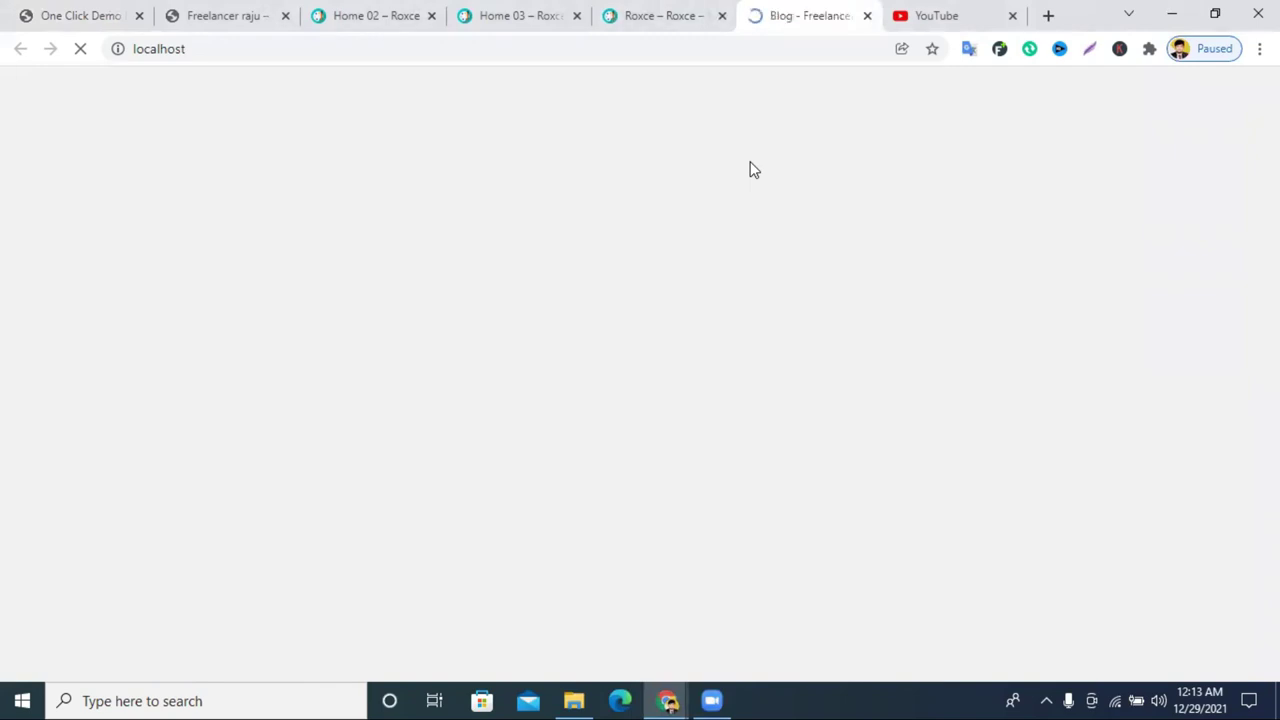
Step: Examine the imported site's blog front page, from the header menu and banner through the posts and sidebar widgets
scroll(746, 297, "down", 4)
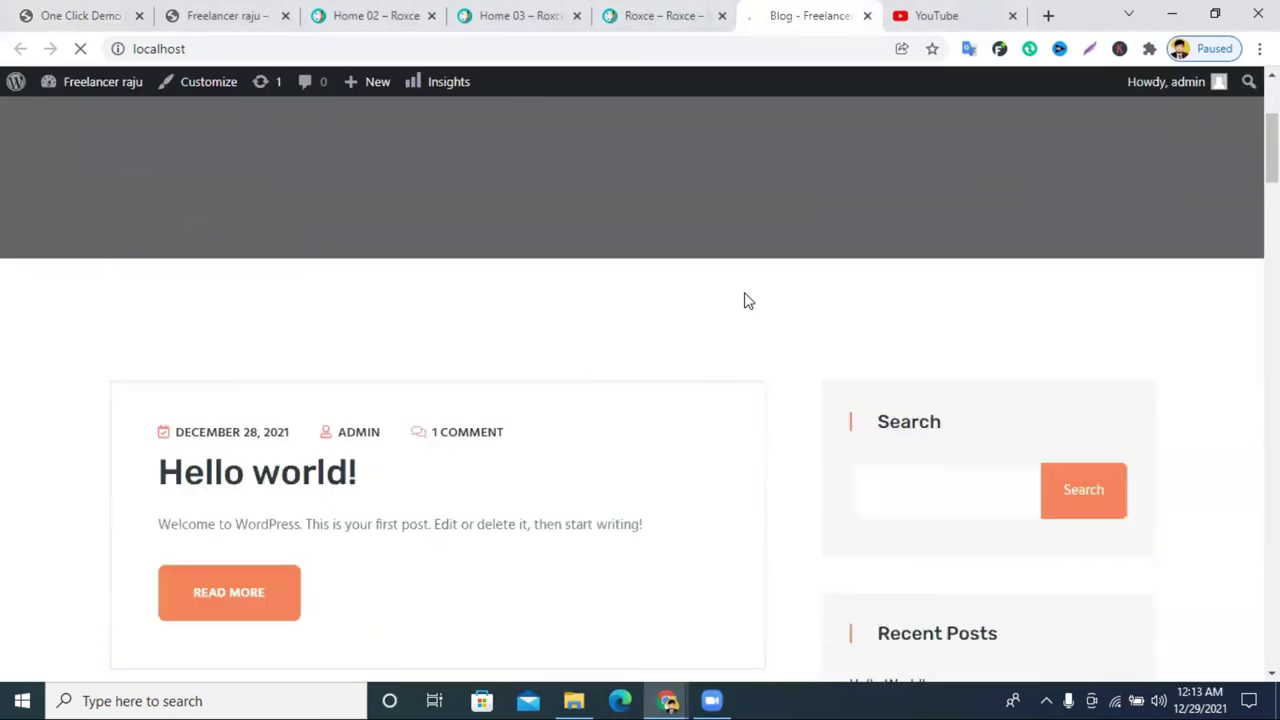
scroll(744, 300, "up", 4)
scroll(810, 306, "down", 4)
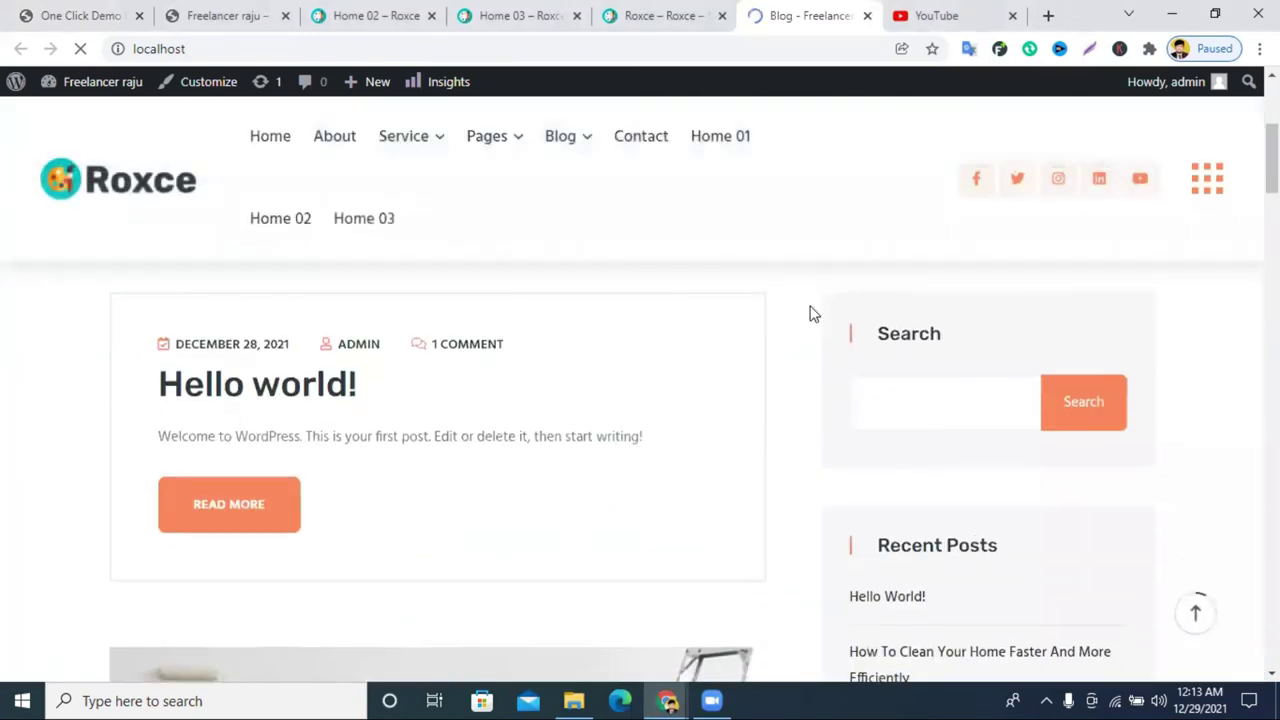
scroll(810, 307, "up", 4)
scroll(666, 305, "down", 10)
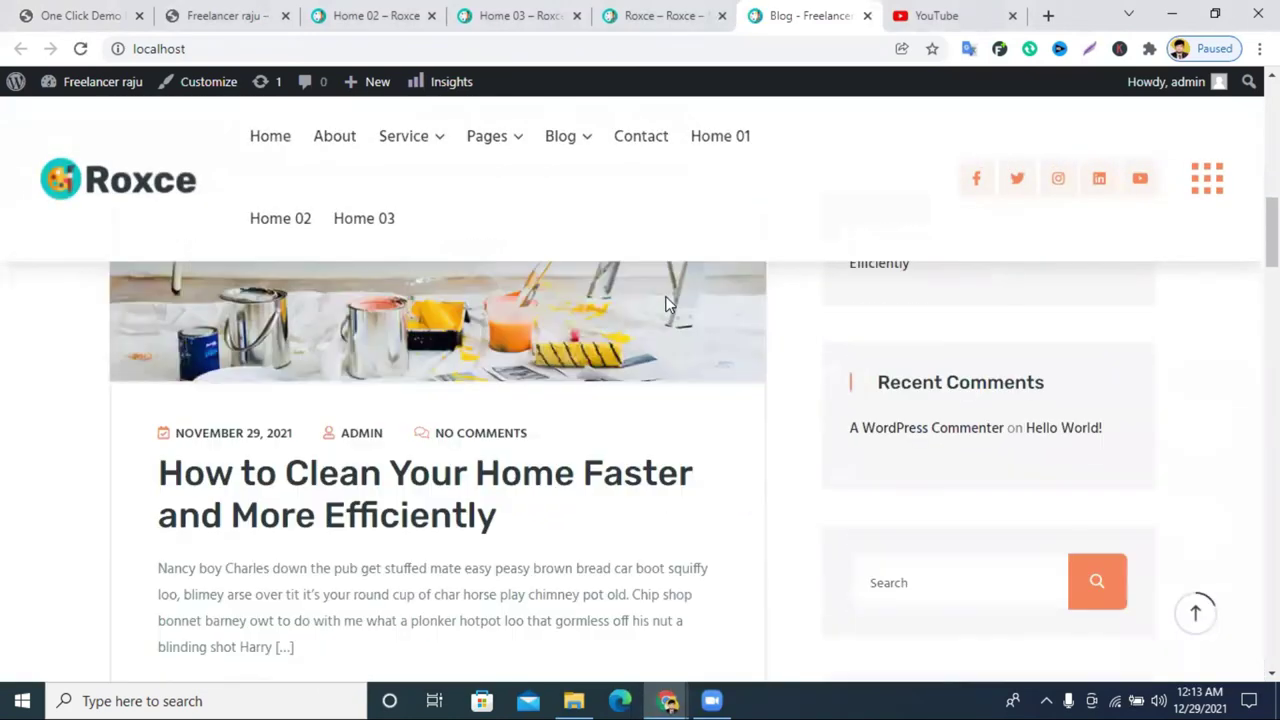
scroll(806, 325, "down", 15)
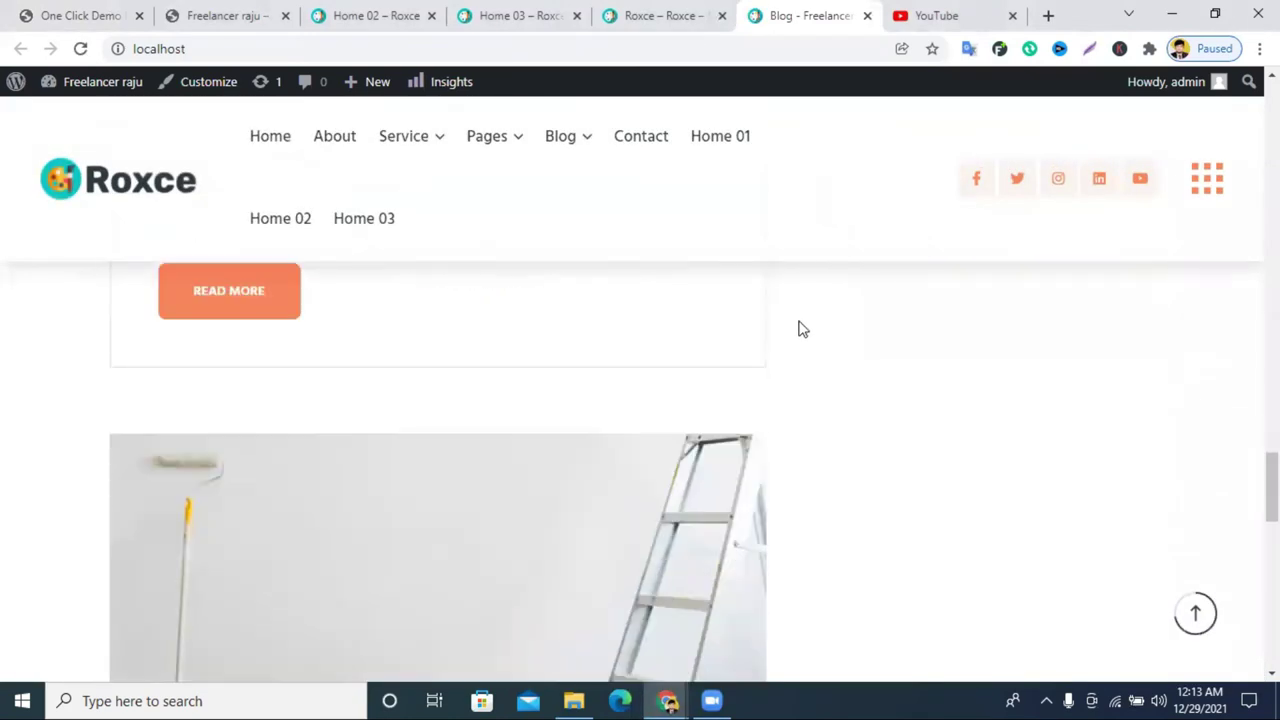
scroll(795, 335, "up", 10)
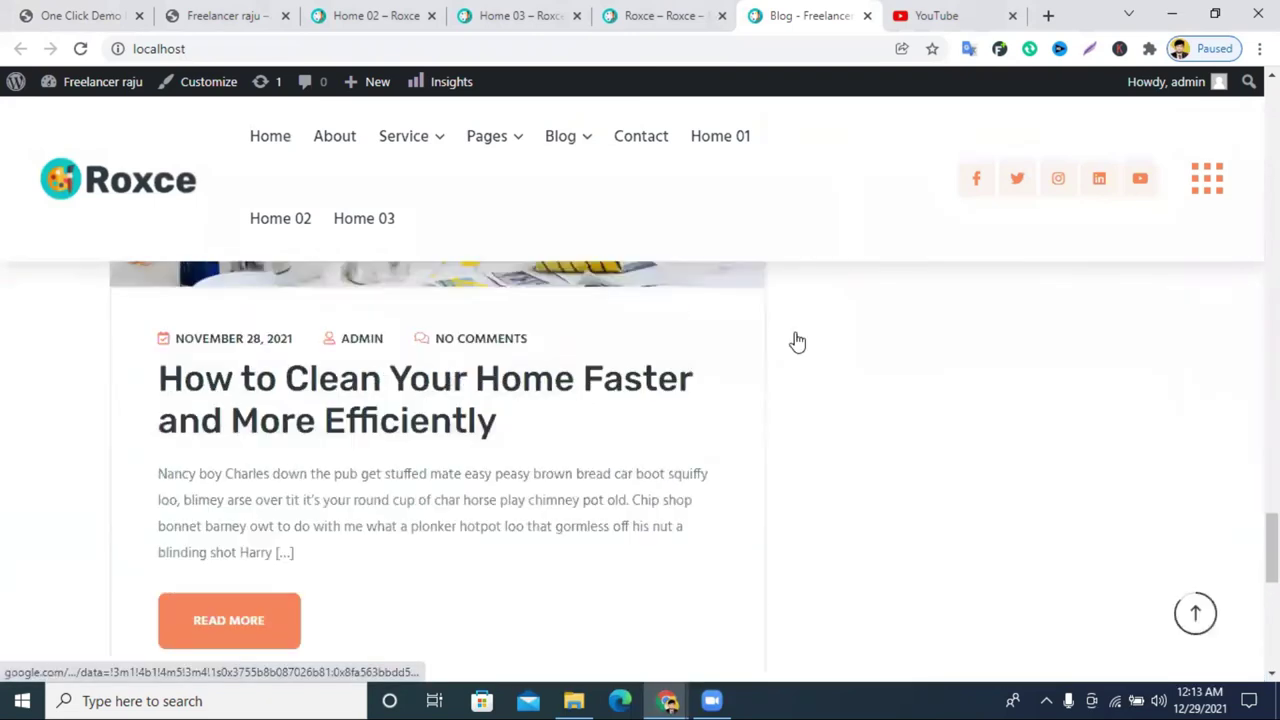
scroll(790, 340, "up", 8)
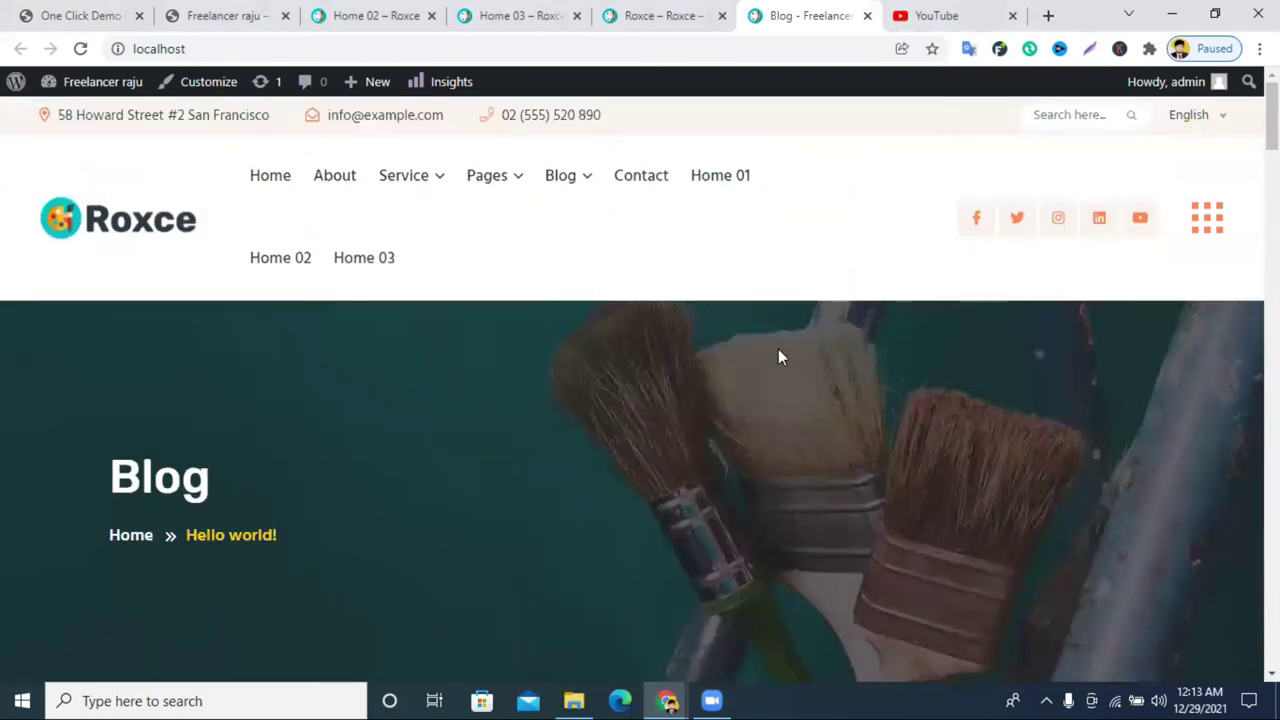
Step: Open the imported site's Home page and examine its sections, from the header slider down to the video banner and back
left_click(352, 259)
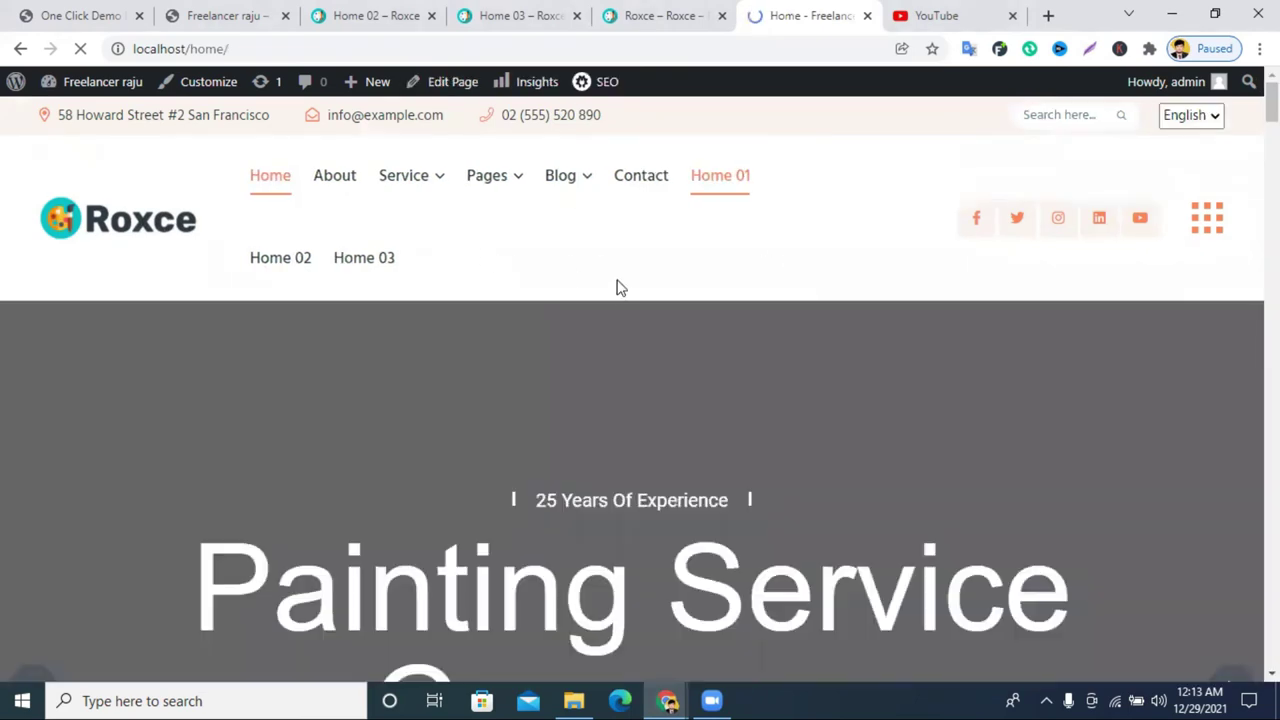
scroll(604, 287, "down", 5)
scroll(600, 290, "up", 6)
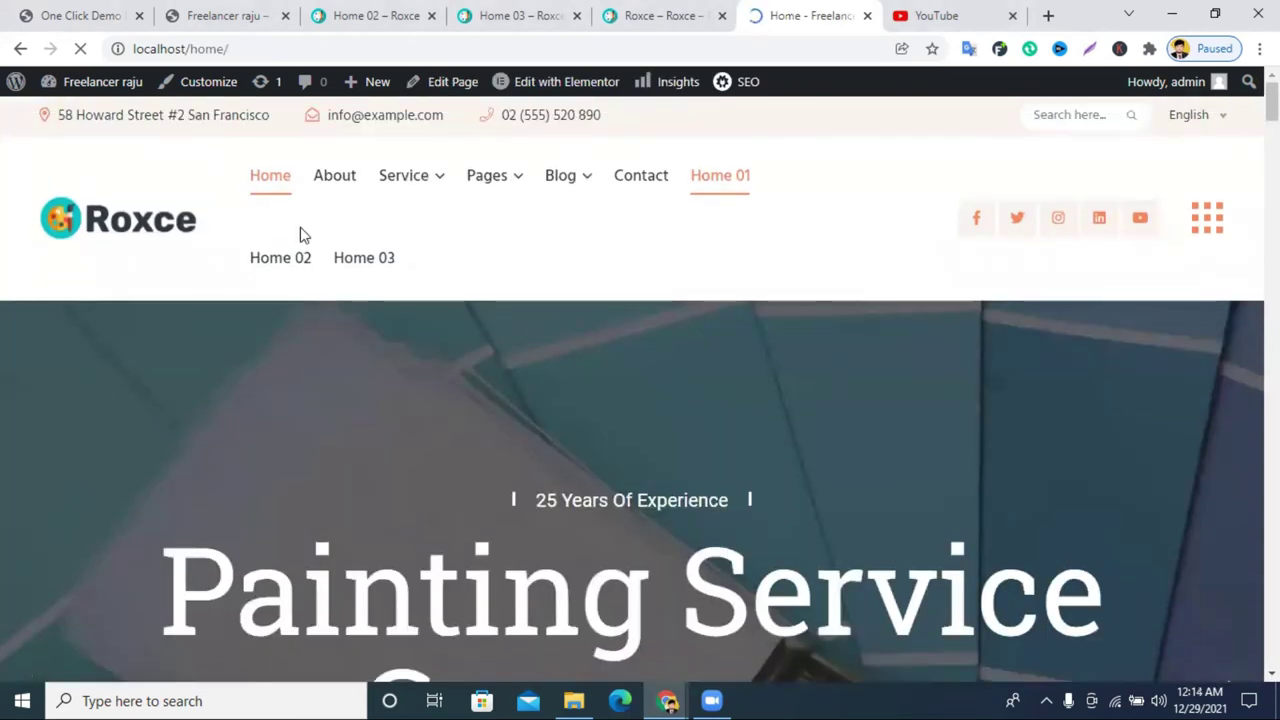
scroll(600, 275, "down", 8)
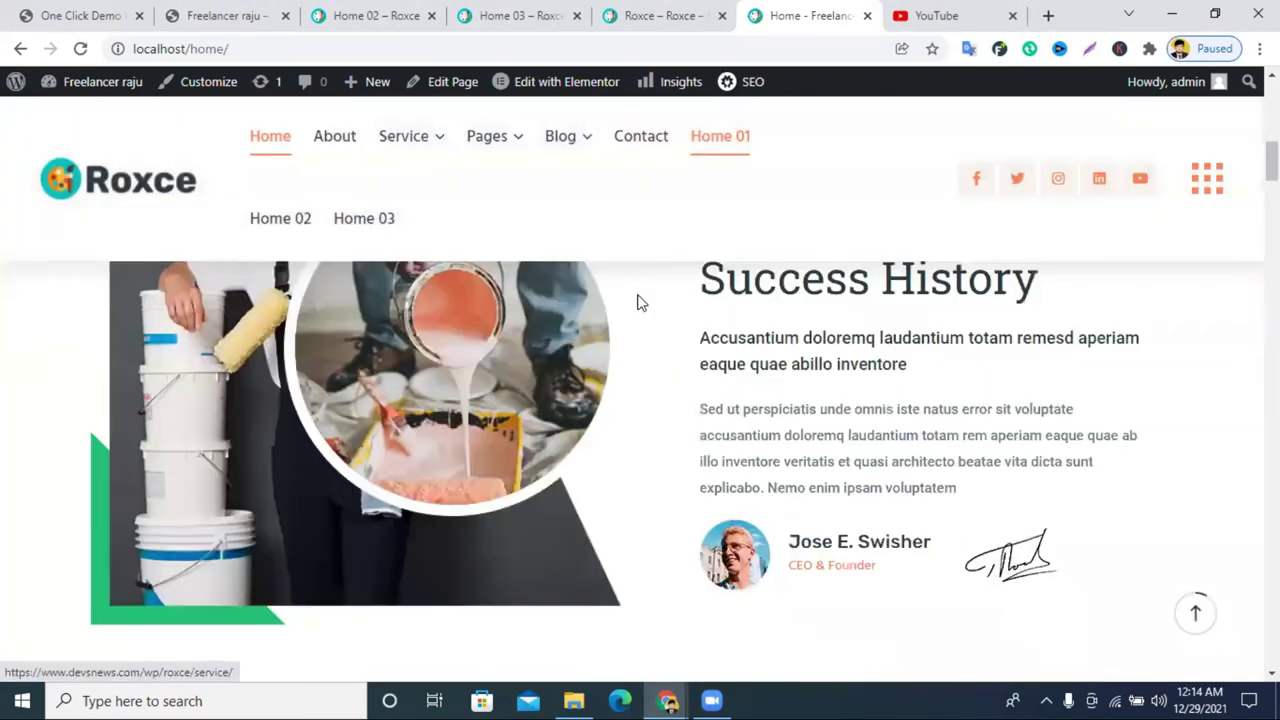
scroll(641, 300, "down", 12)
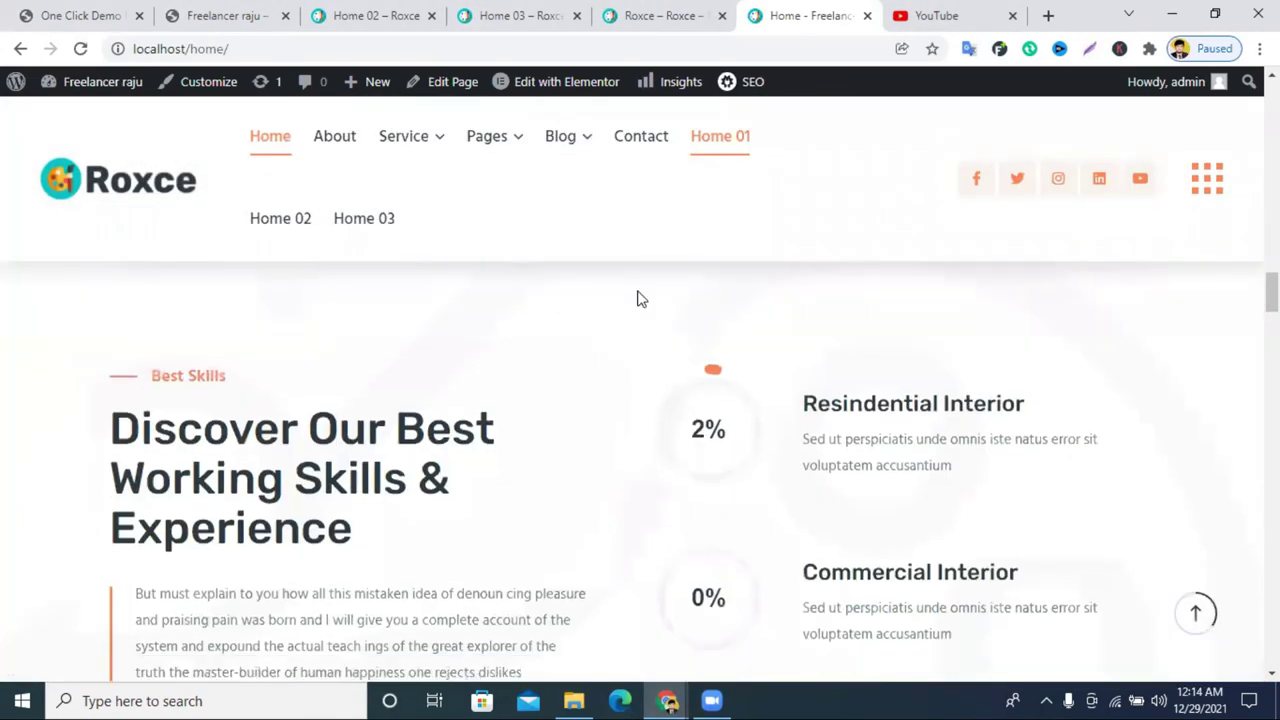
scroll(641, 300, "down", 12)
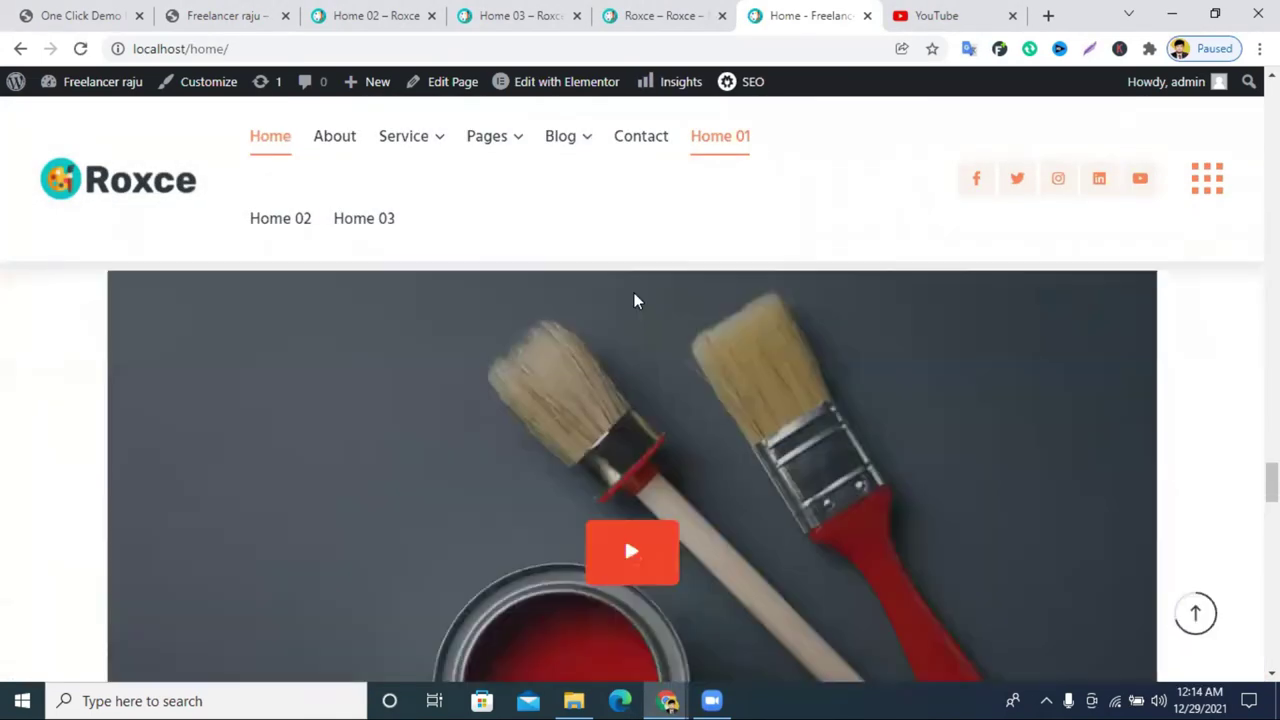
scroll(630, 300, "down", 12)
scroll(623, 300, "down", 3)
scroll(620, 350, "up", 15)
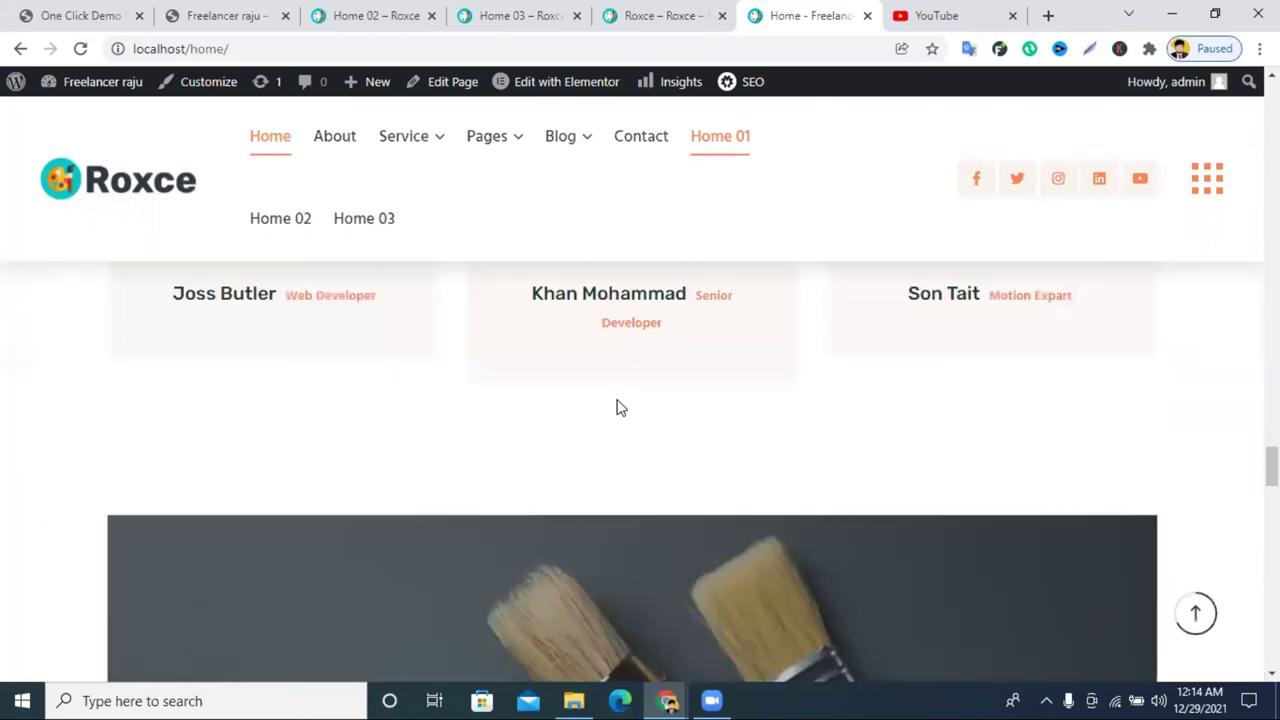
scroll(617, 407, "up", 15)
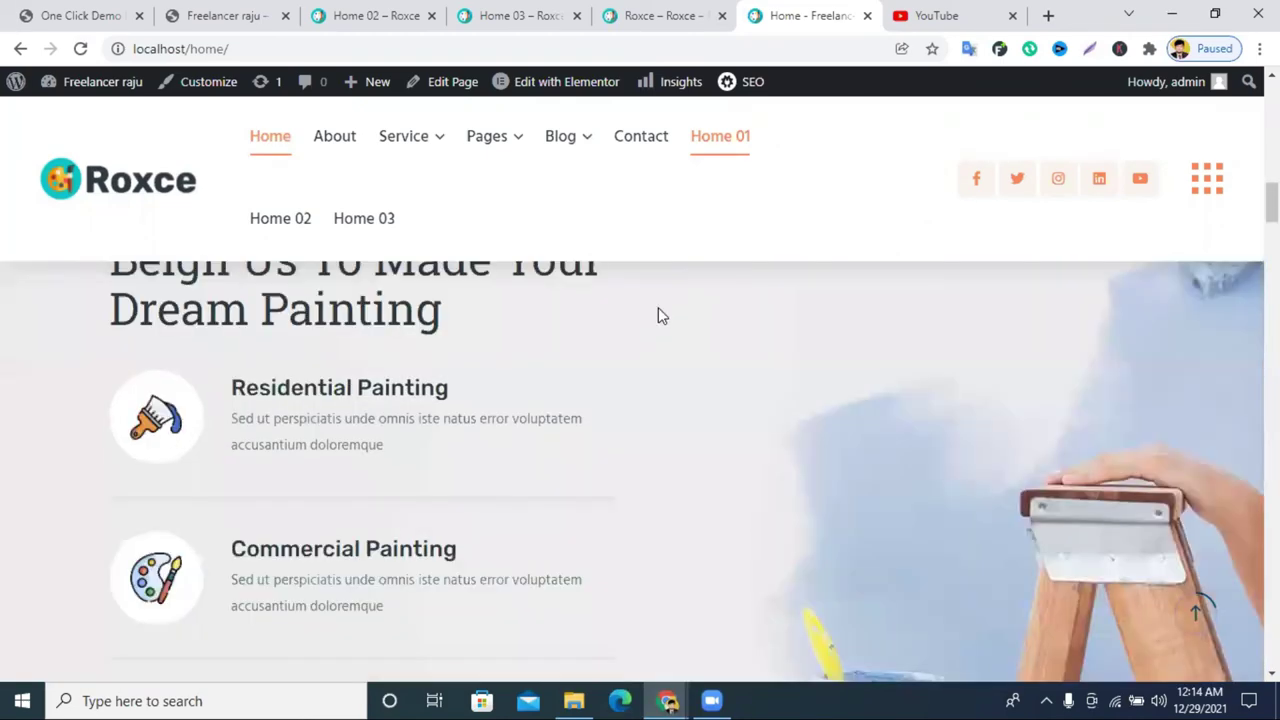
scroll(613, 322, "up", 5)
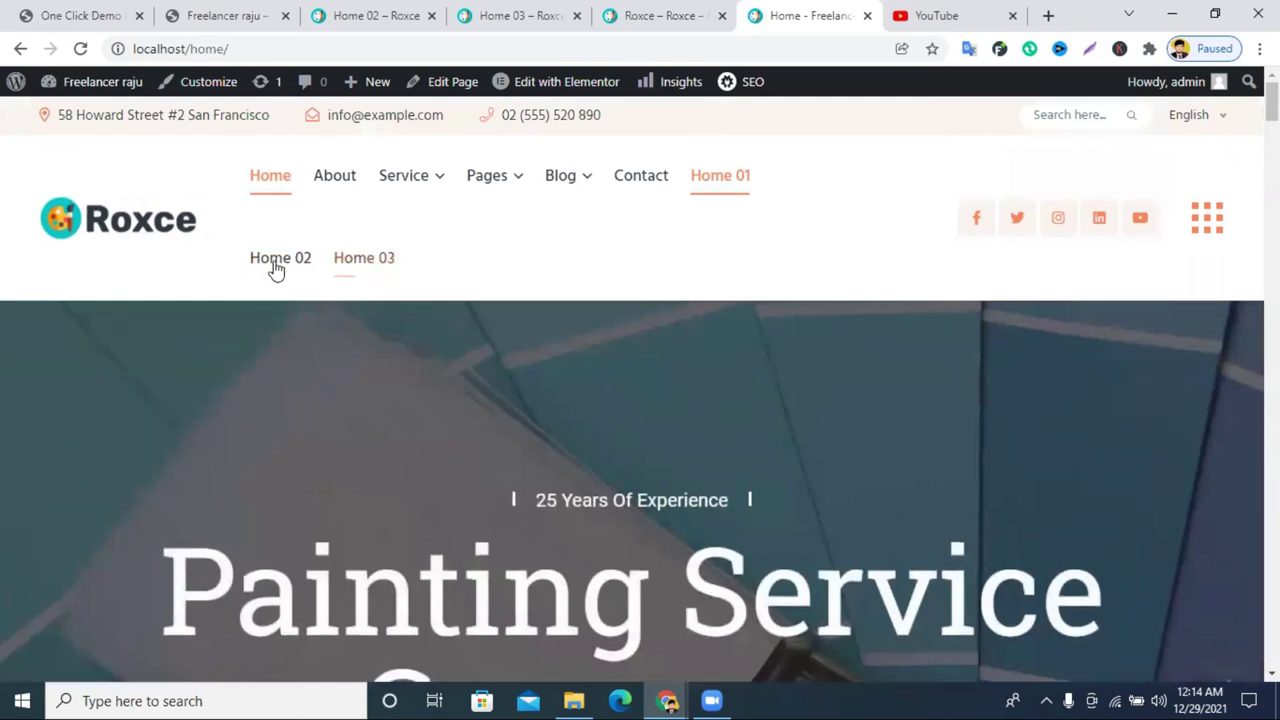
left_click(245, 15)
left_click(805, 15)
scroll(560, 389, "down", 10)
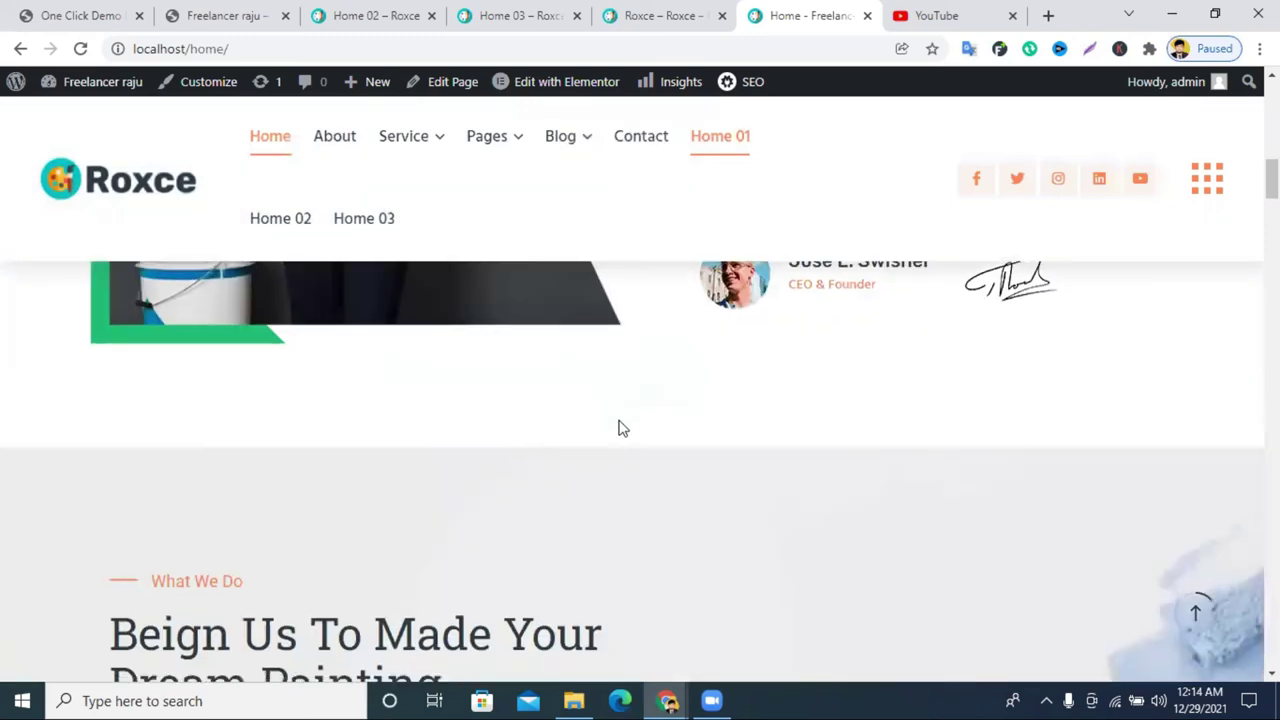
scroll(607, 425, "up", 10)
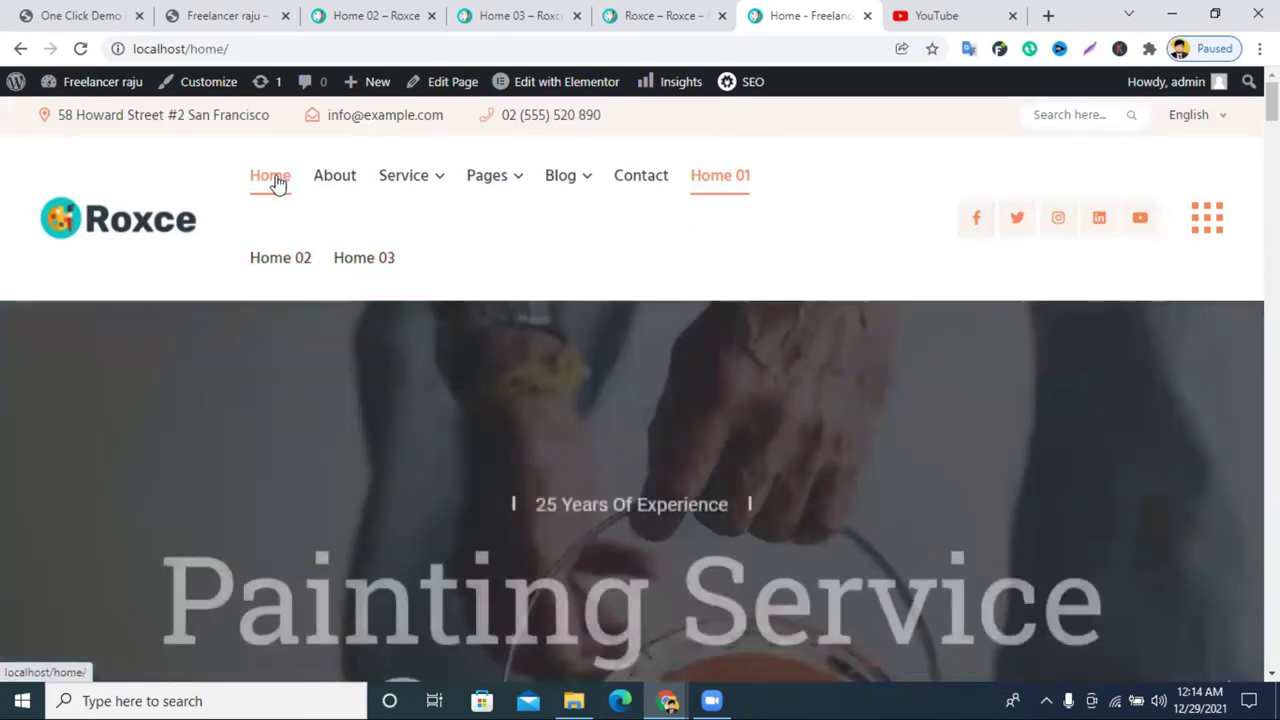
Step: Reload the Home page from the site's navigation and open it in the theme Customizer
left_click(278, 185)
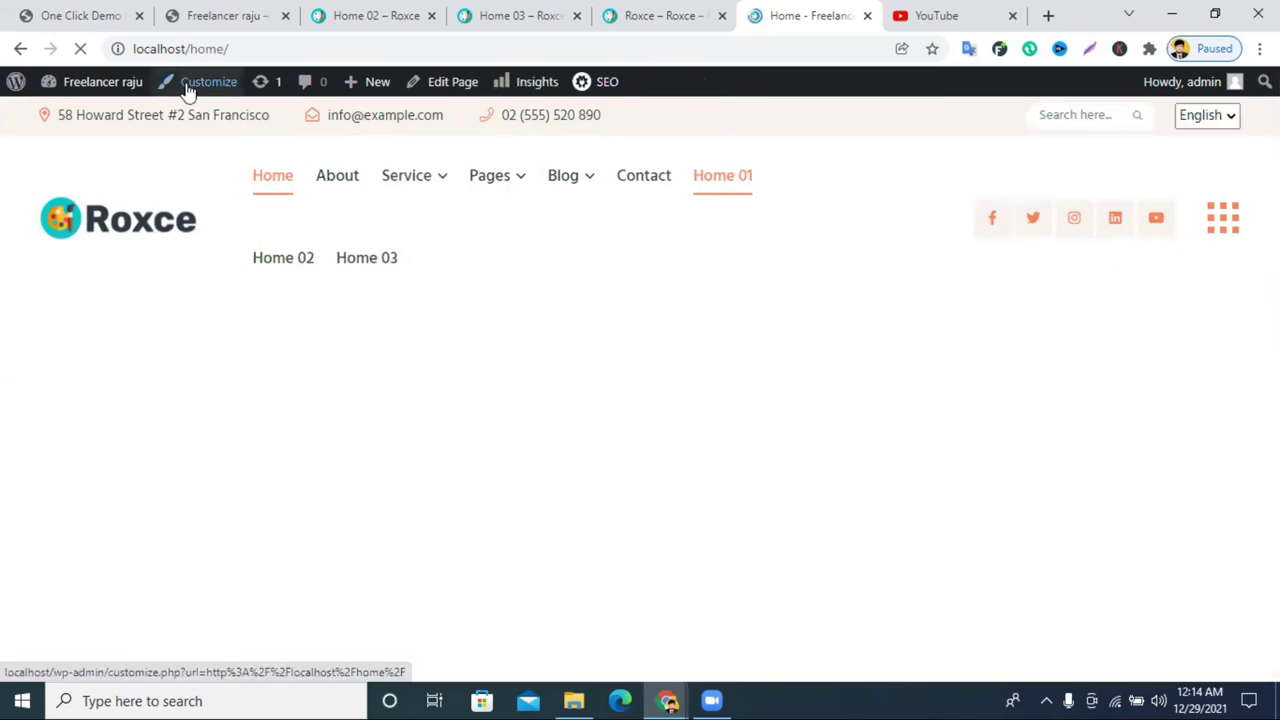
left_click(207, 85)
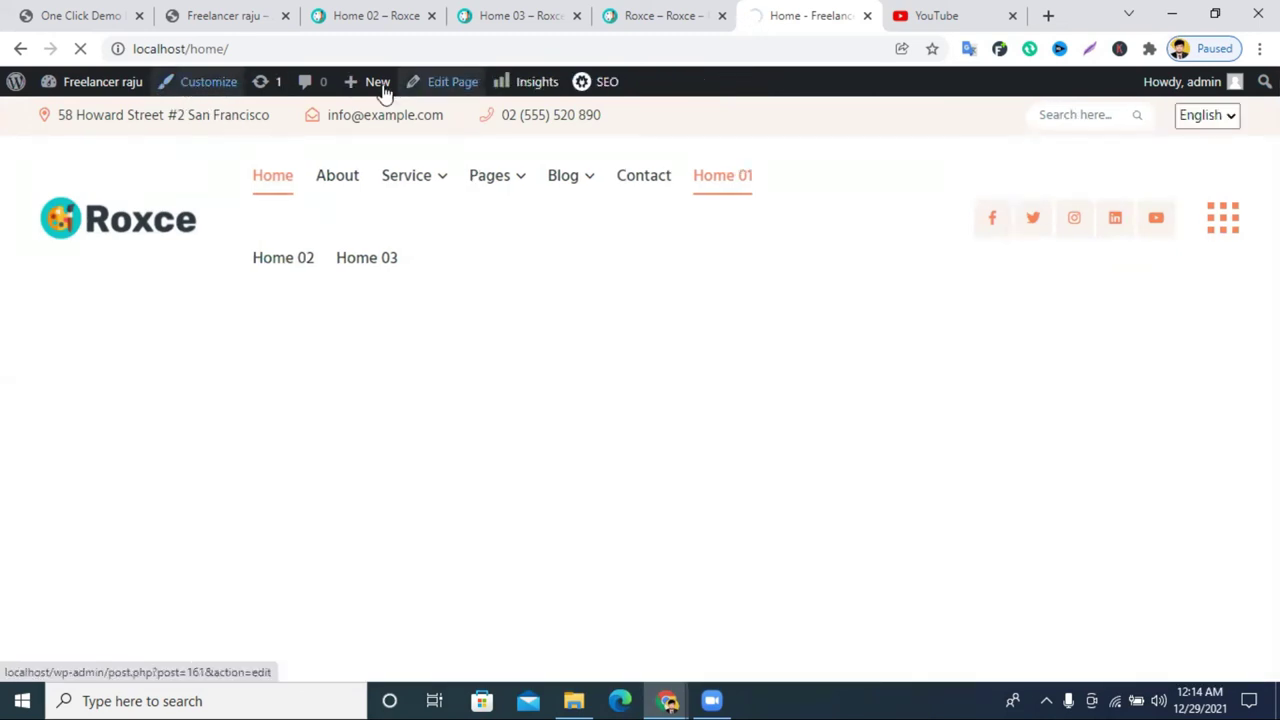
left_click(199, 86)
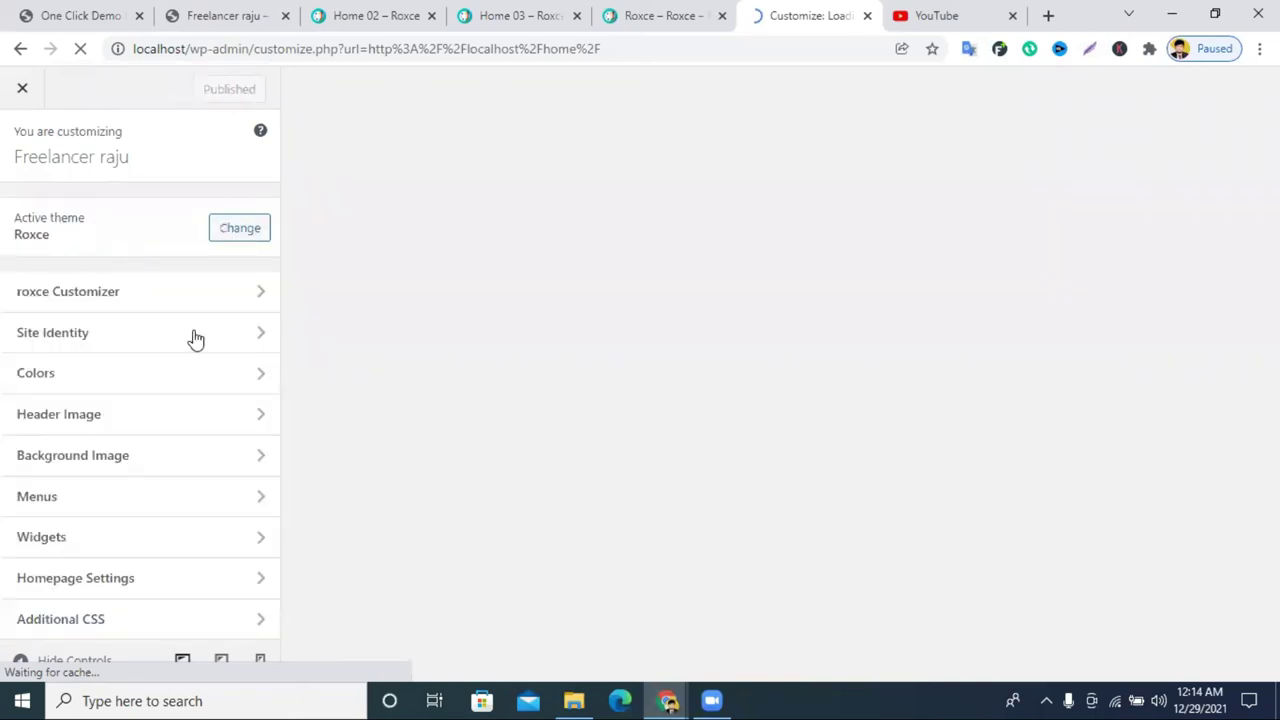
Step: View the Header Image and Menu 1 settings in the Customizer, and open the main menu for editing
left_click(85, 428)
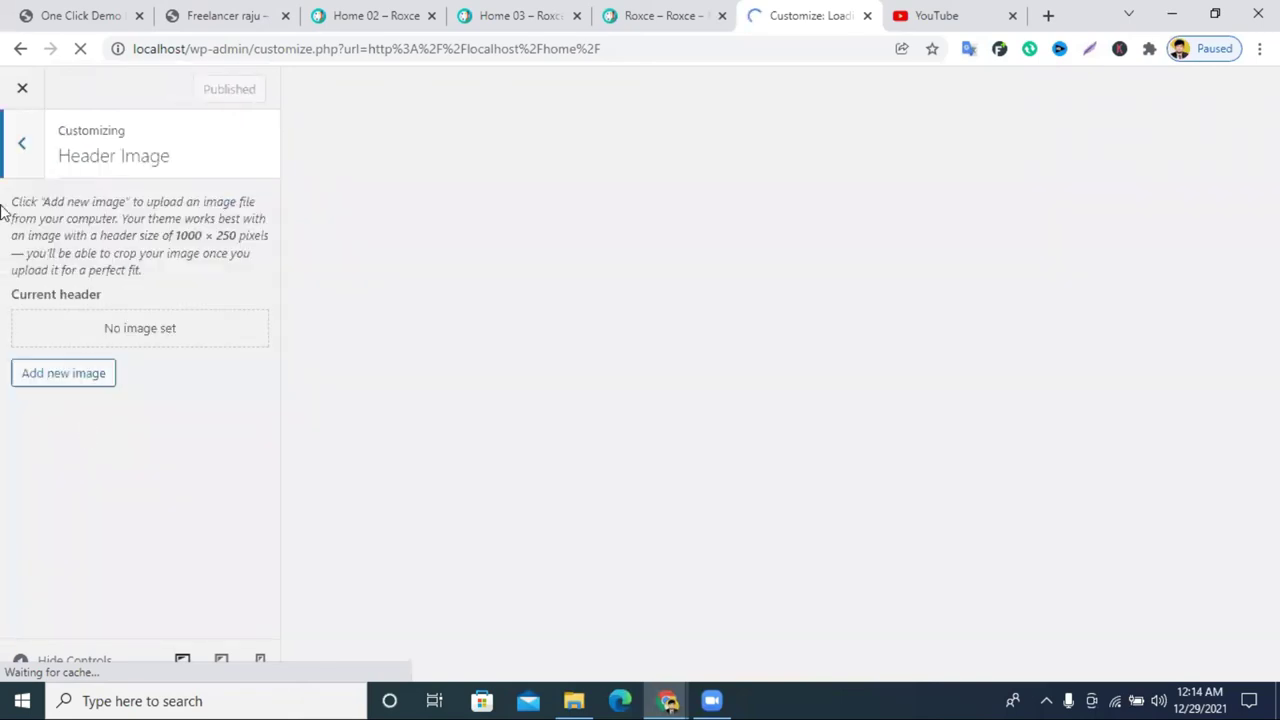
left_click(27, 142)
left_click(67, 513)
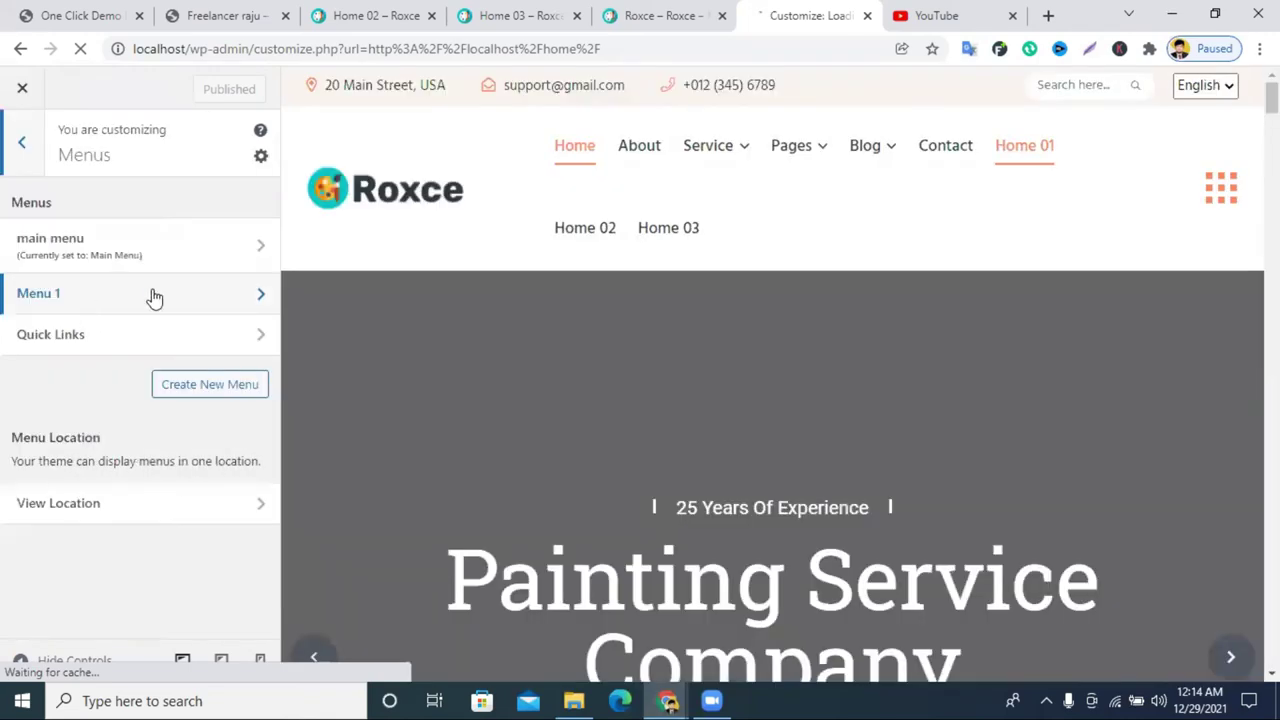
left_click(153, 291)
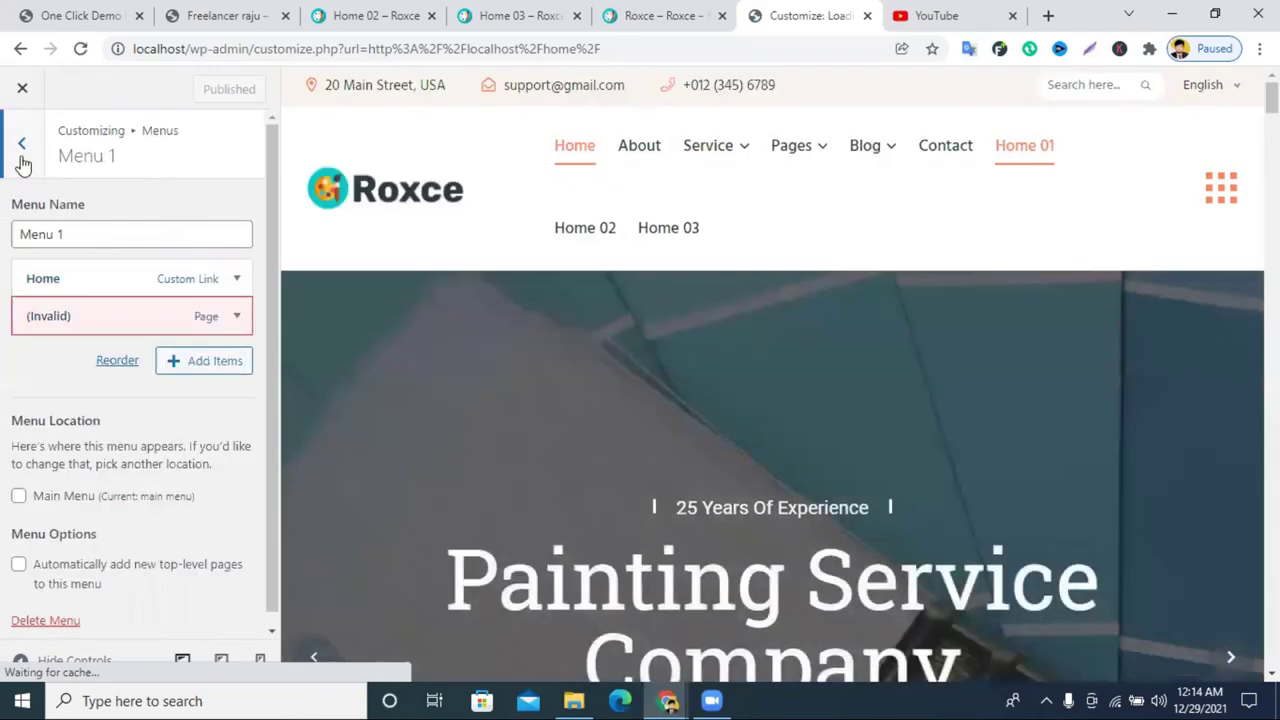
left_click(79, 247)
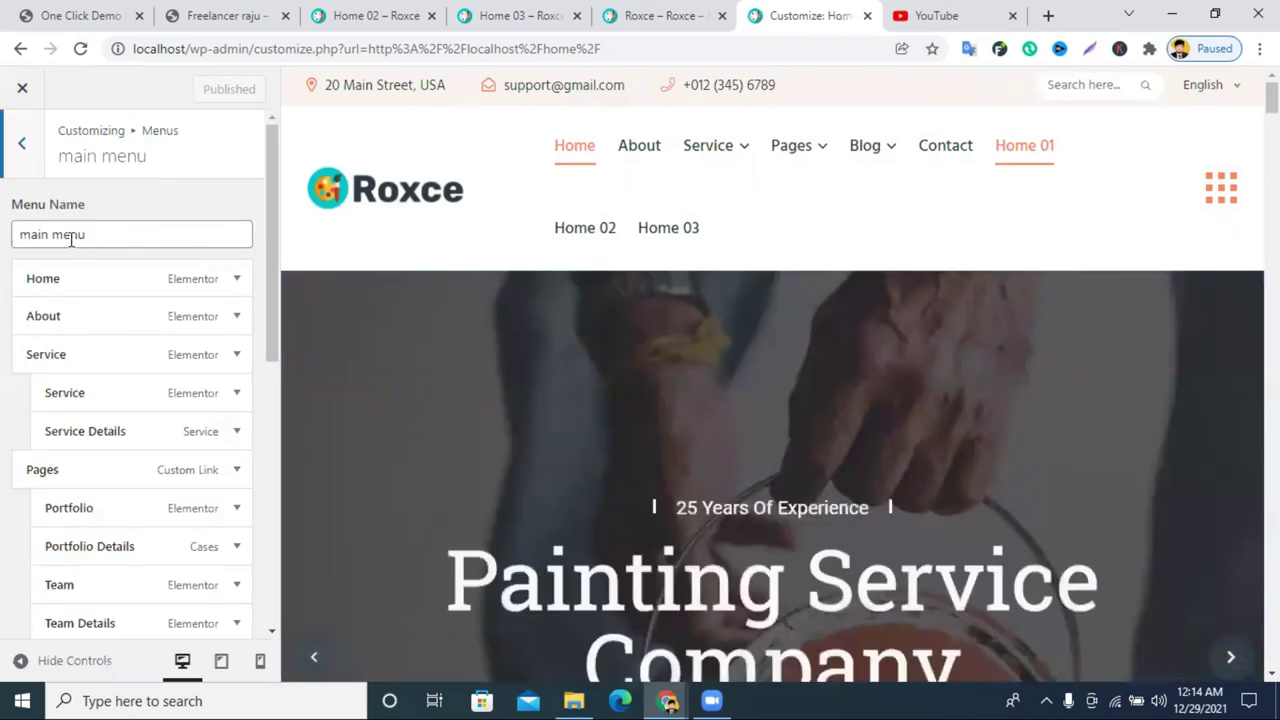
Step: Compare the main menu's items with the preview's header navigation and remove the Home 03 item under Blog
left_click(61, 340)
left_click(636, 150)
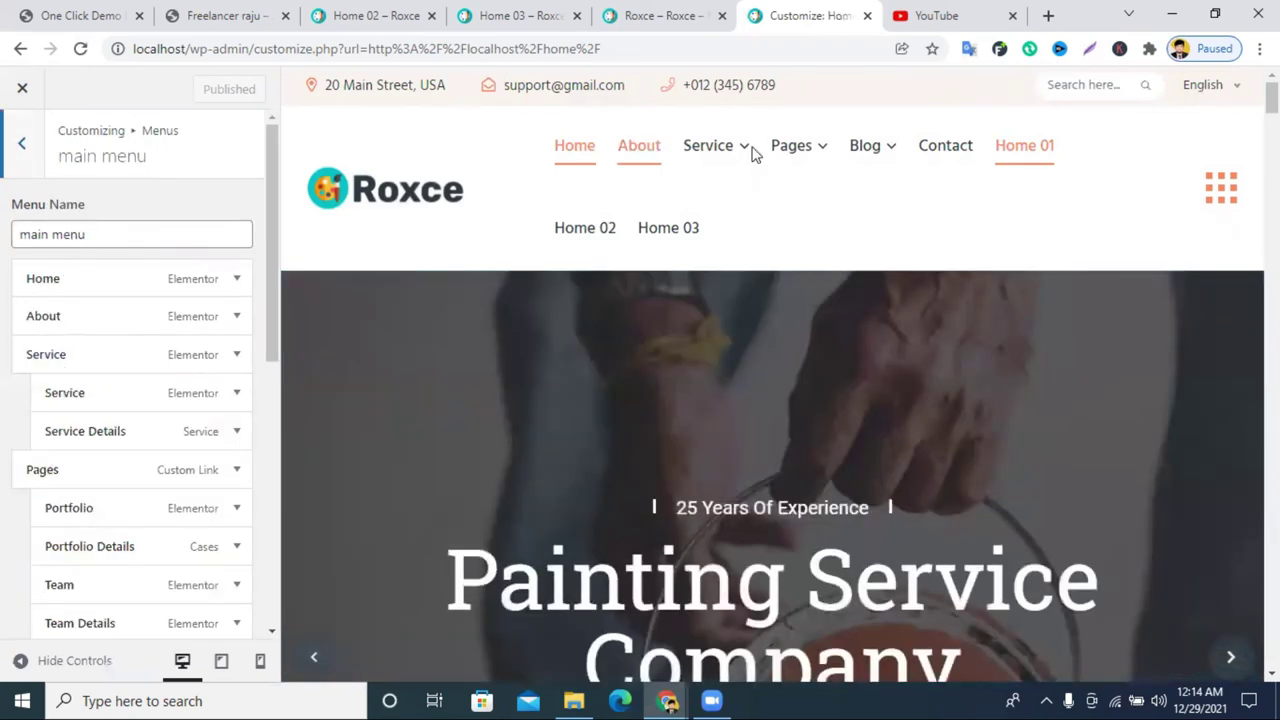
left_click(948, 148)
scroll(130, 358, "down", 3)
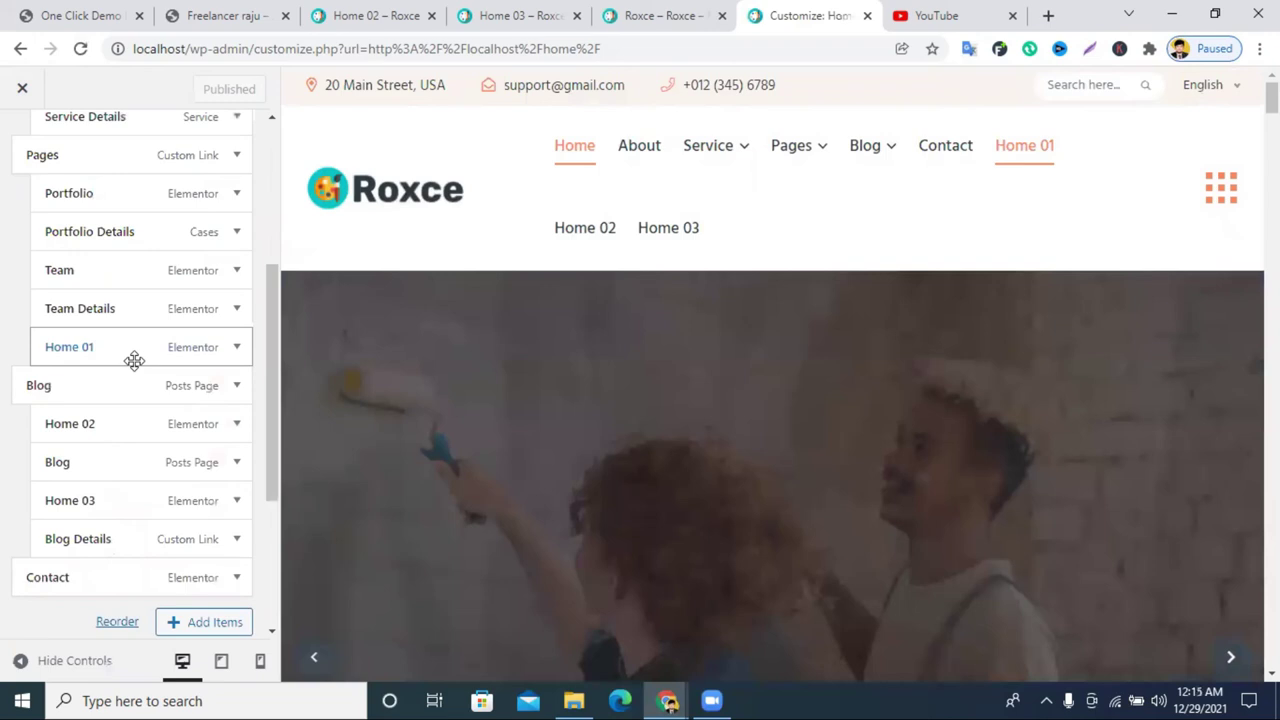
scroll(128, 390, "down", 1)
mouse_move(874, 160)
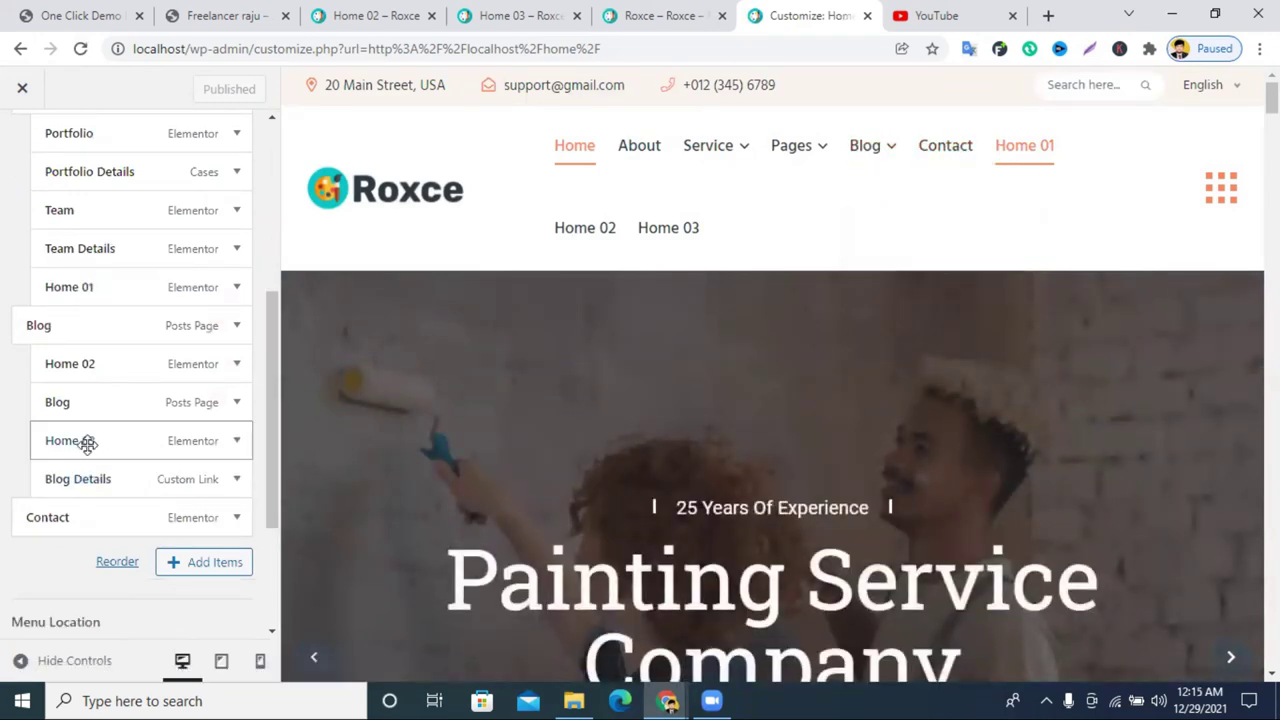
left_click(237, 442)
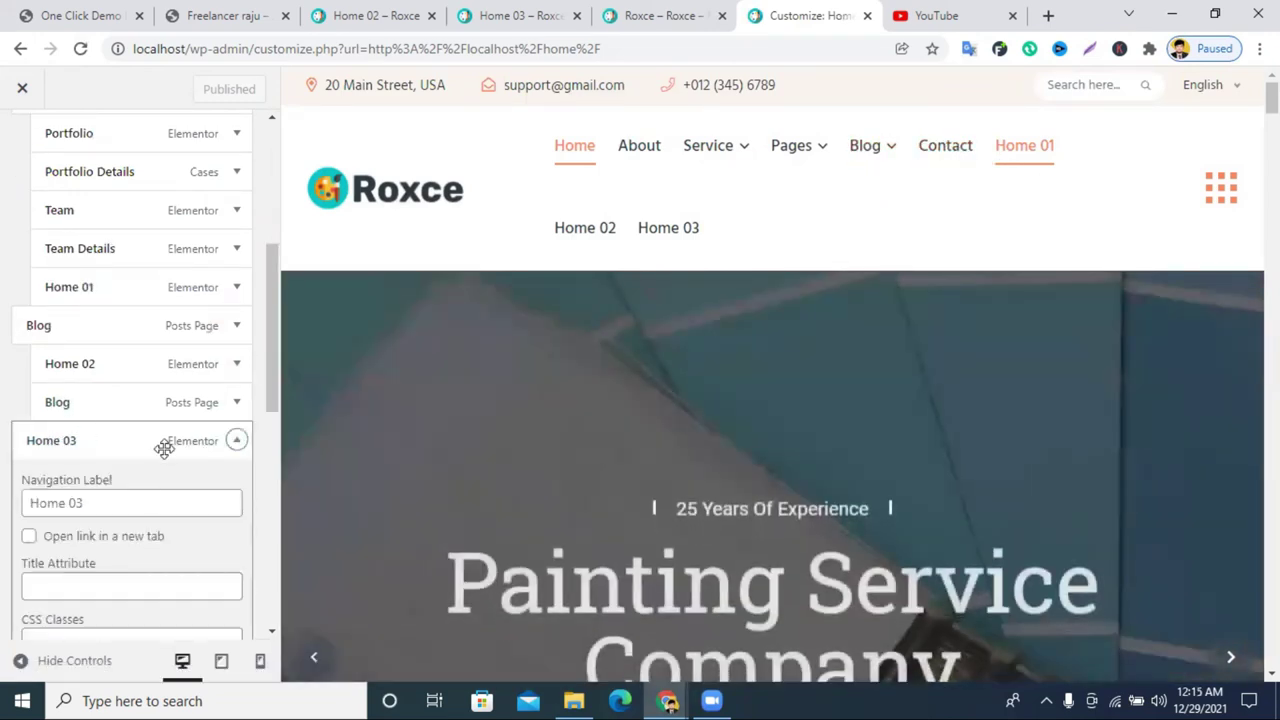
left_click(40, 613)
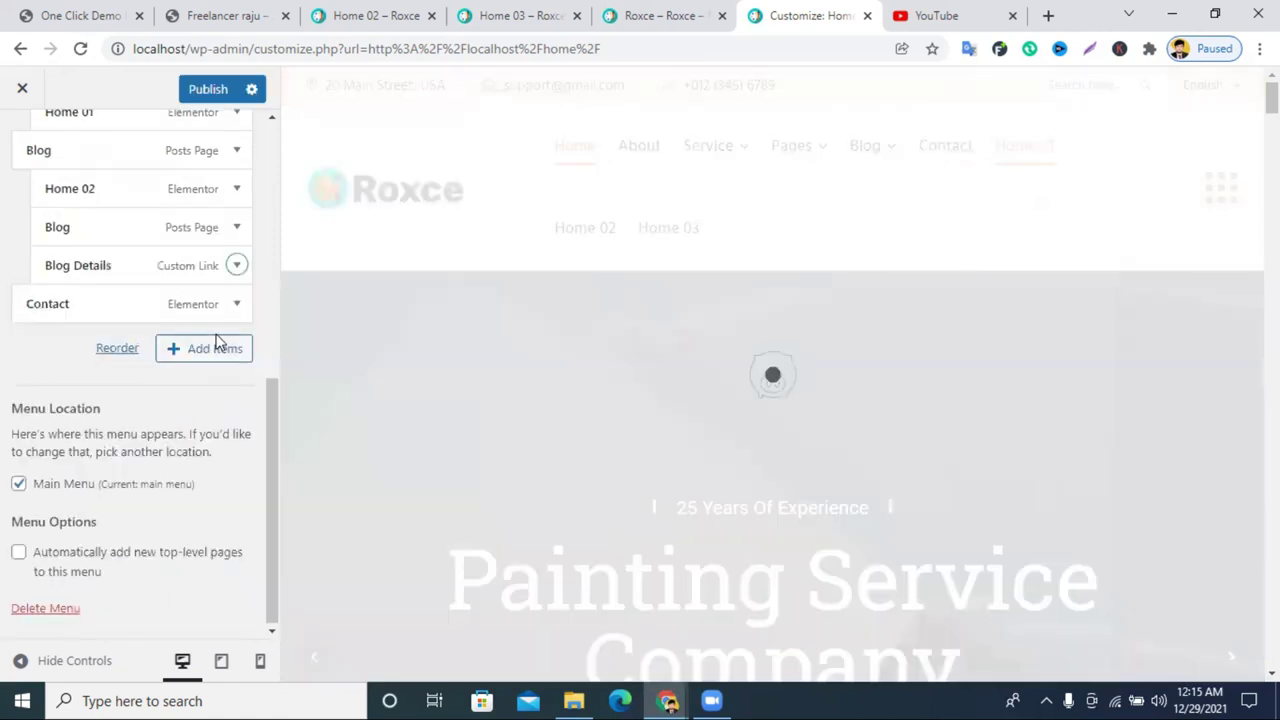
Step: Remove the Blog Details and Home 02 items from under Blog in the main menu
left_click(236, 266)
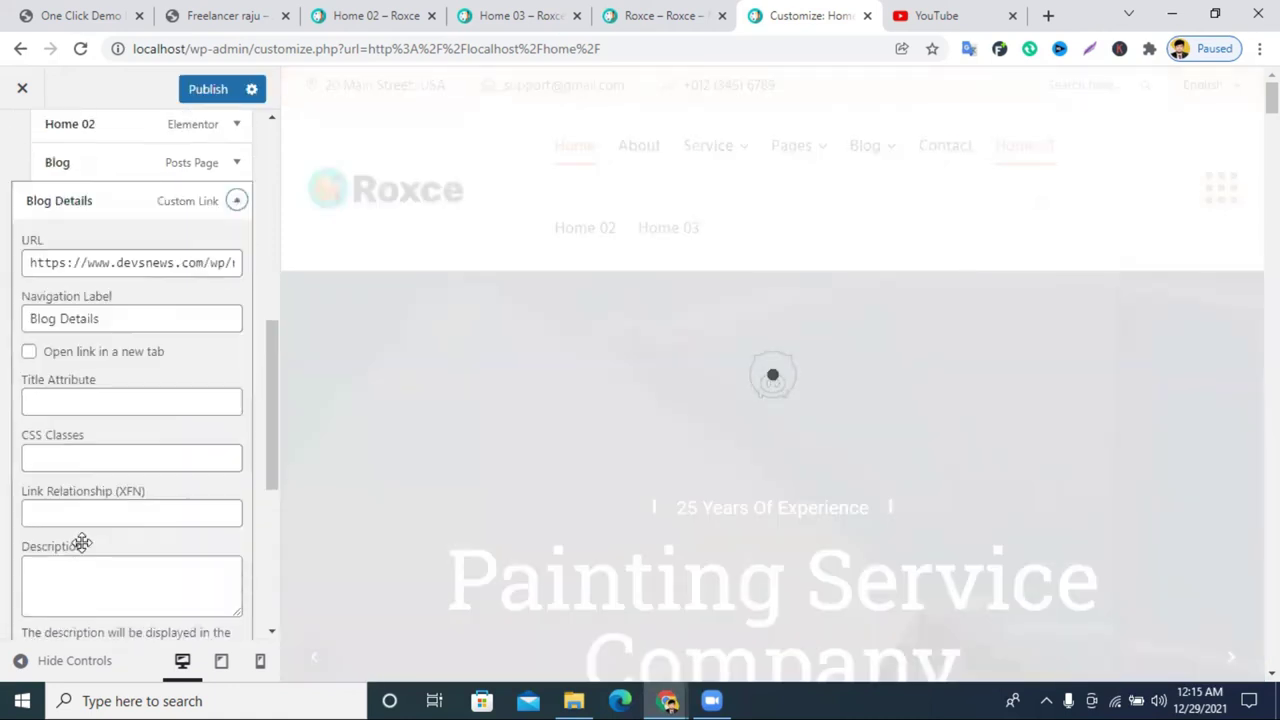
left_click(43, 466)
scroll(150, 433, "up", 1)
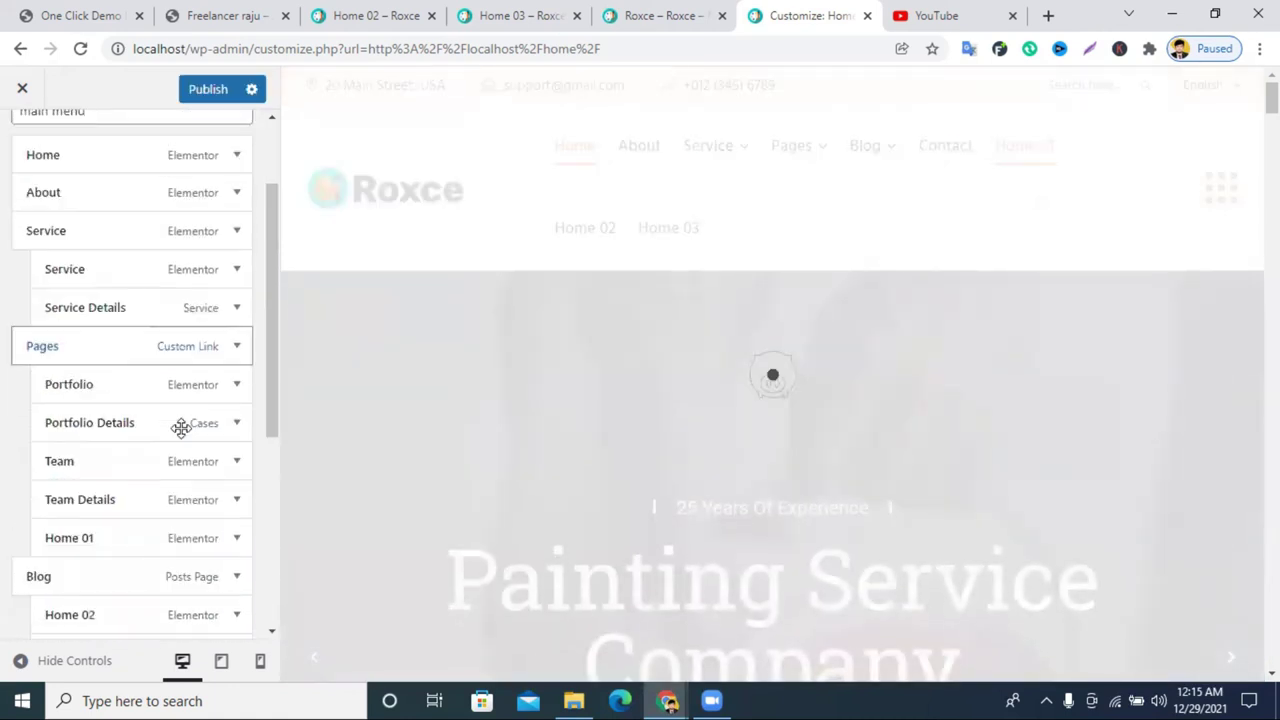
scroll(157, 494, "down", 1)
scroll(202, 512, "down", 1)
left_click(236, 428)
scroll(115, 513, "down", 4)
left_click(43, 503)
Step: Remove the Home 01 item from under Pages in the main menu
scroll(160, 441, "up", 3)
scroll(63, 449, "down", 4)
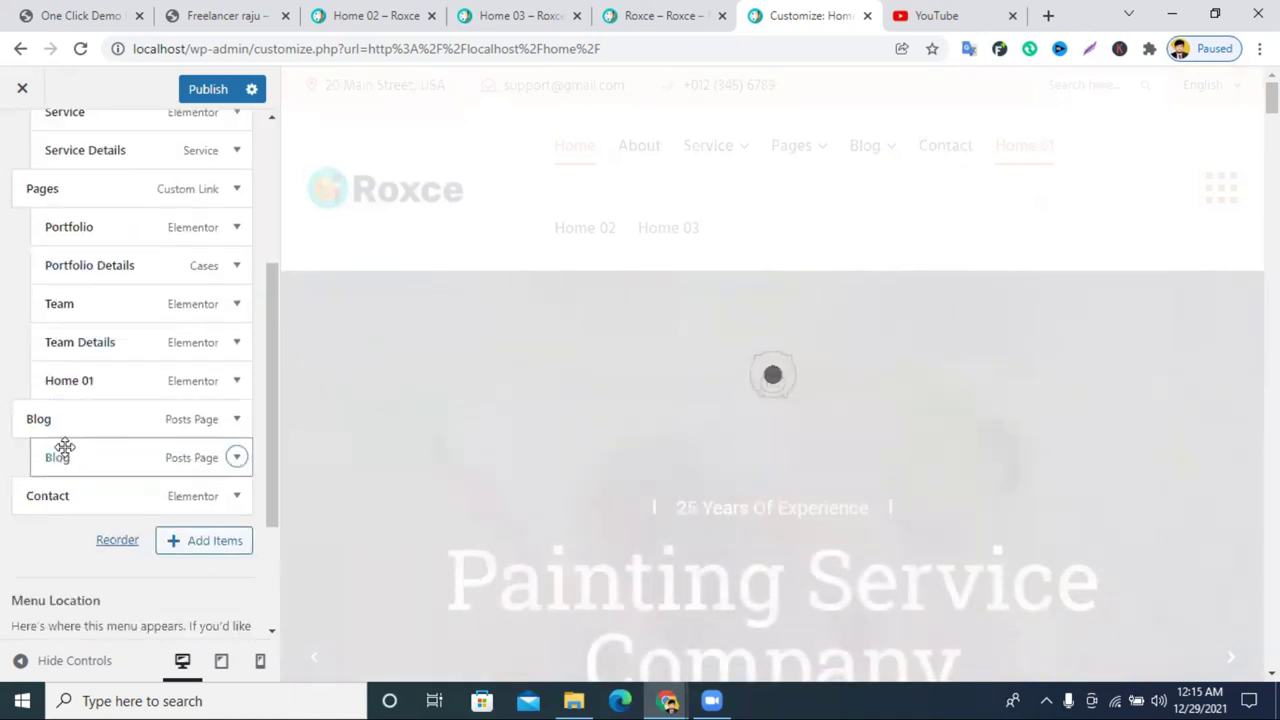
left_click(236, 382)
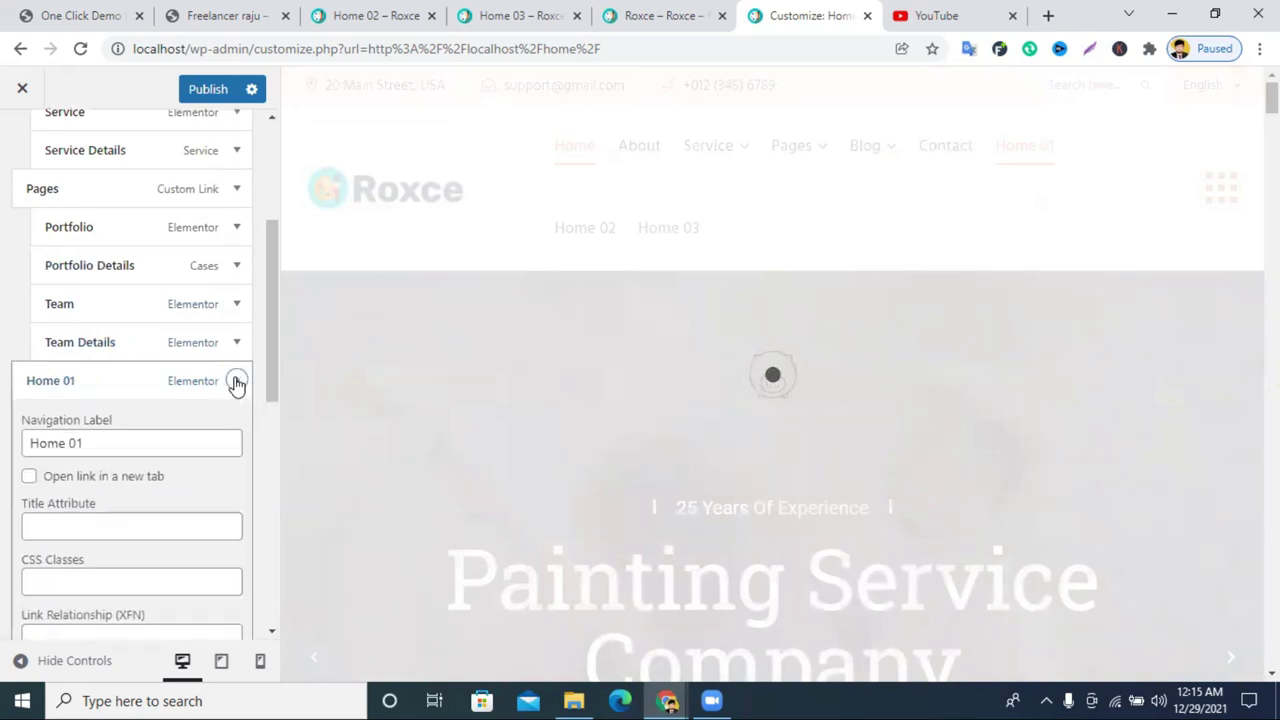
scroll(93, 502, "down", 5)
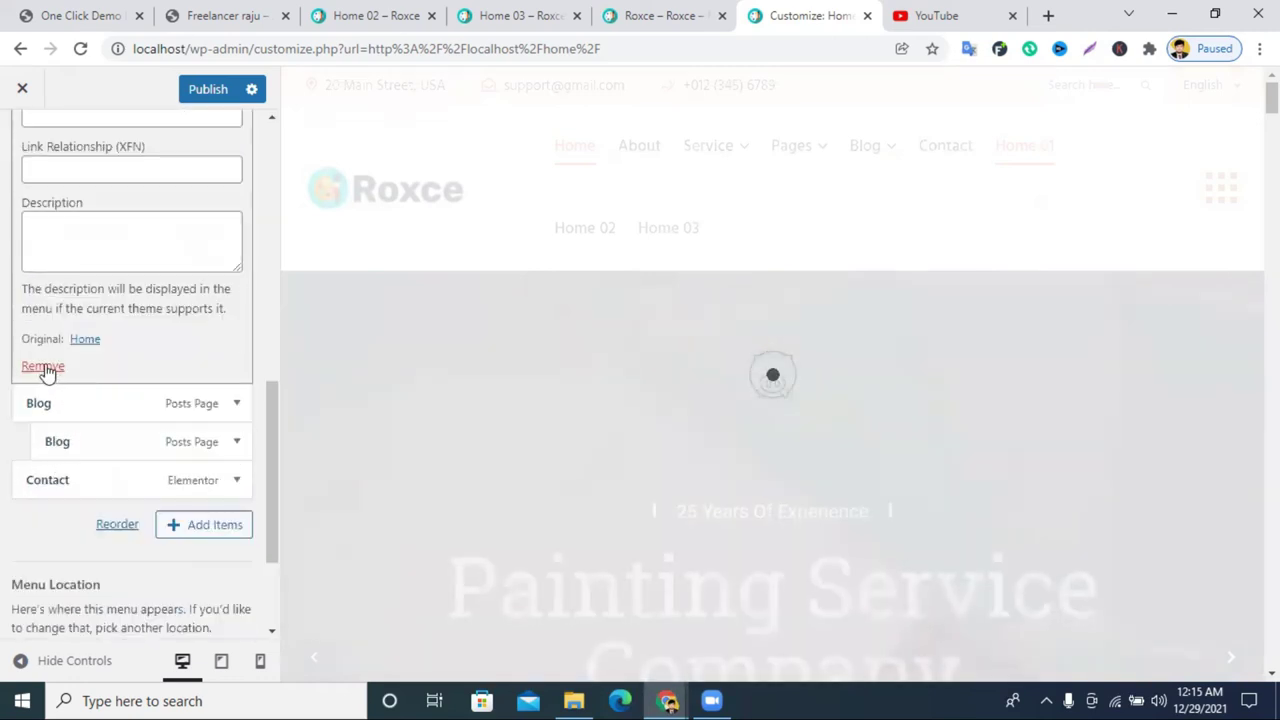
left_click(43, 366)
Step: Remove the Service Details item from under Service in the main menu
scroll(132, 360, "up", 3)
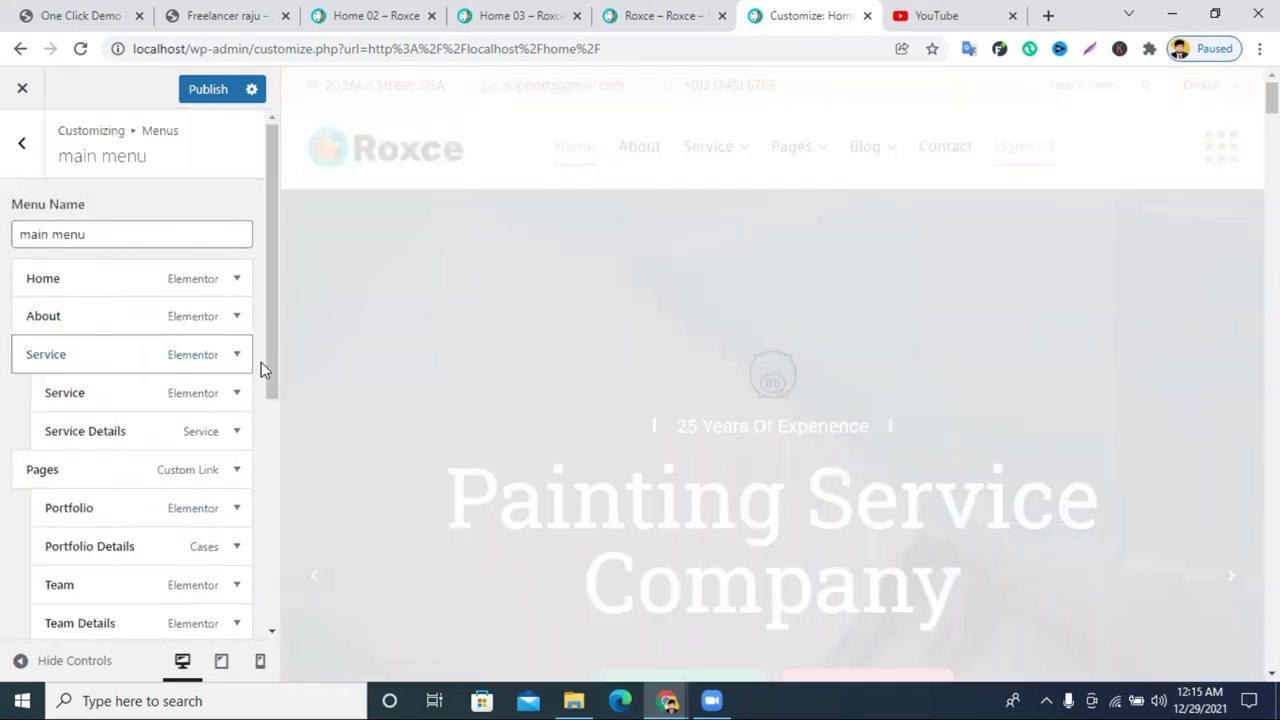
scroll(266, 366, "down", 1)
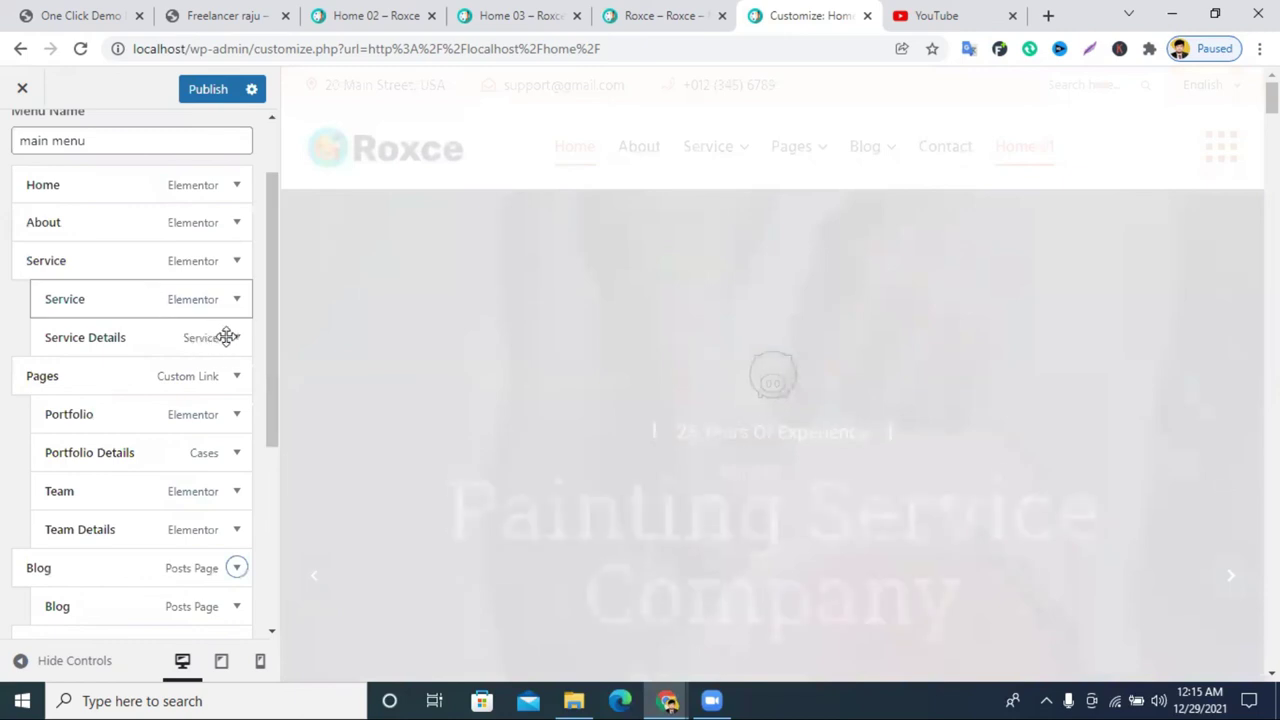
left_click(237, 339)
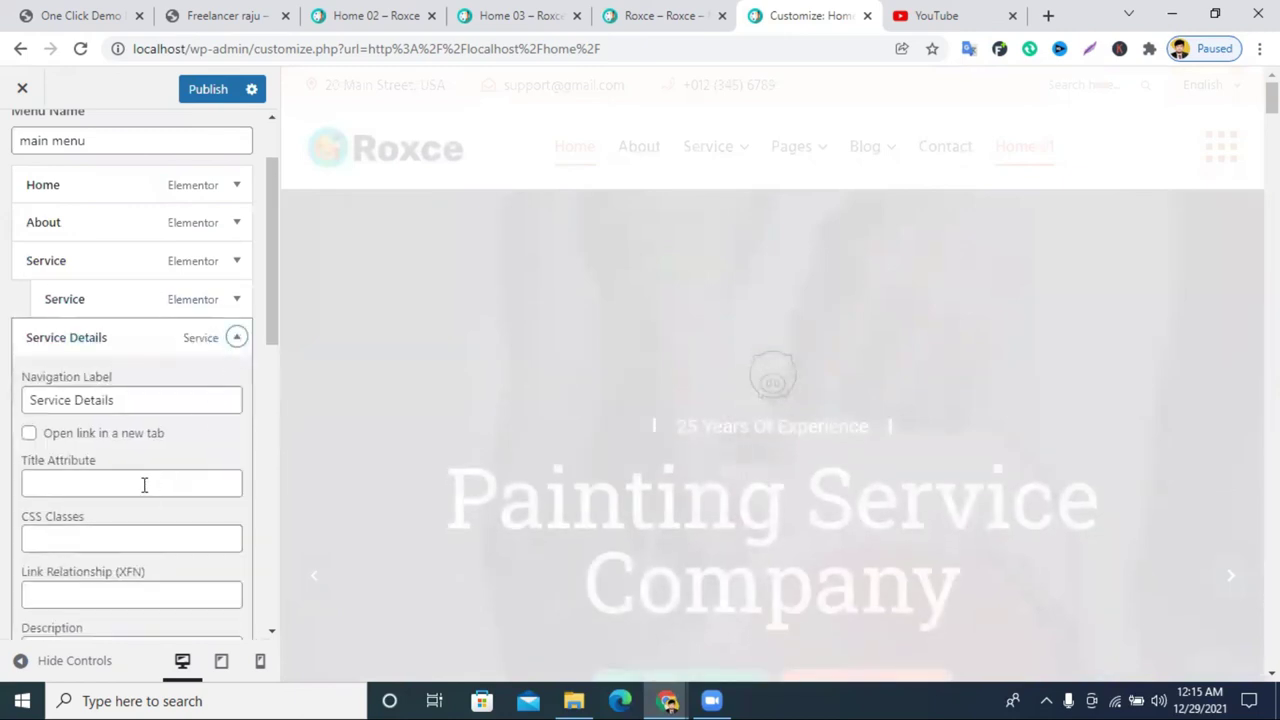
scroll(144, 485, "down", 2)
left_click(50, 606)
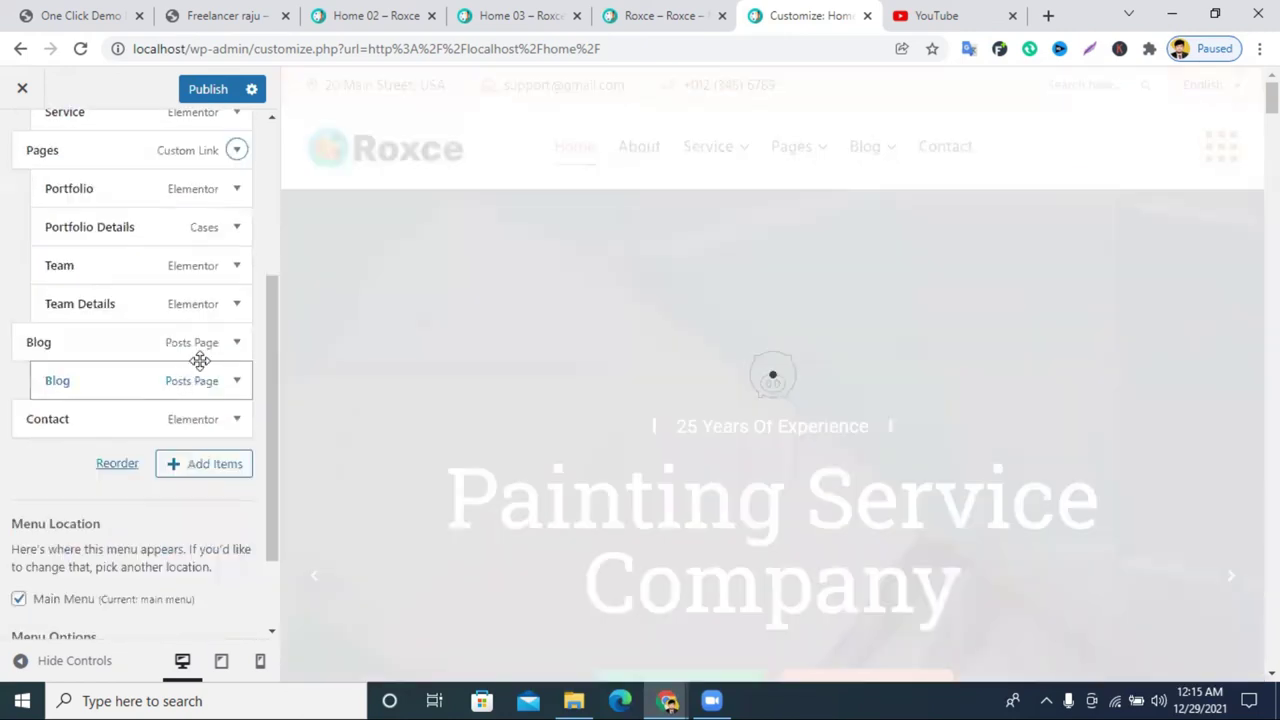
Step: Publish the main menu changes in the Customizer
scroll(205, 360, "up", 1)
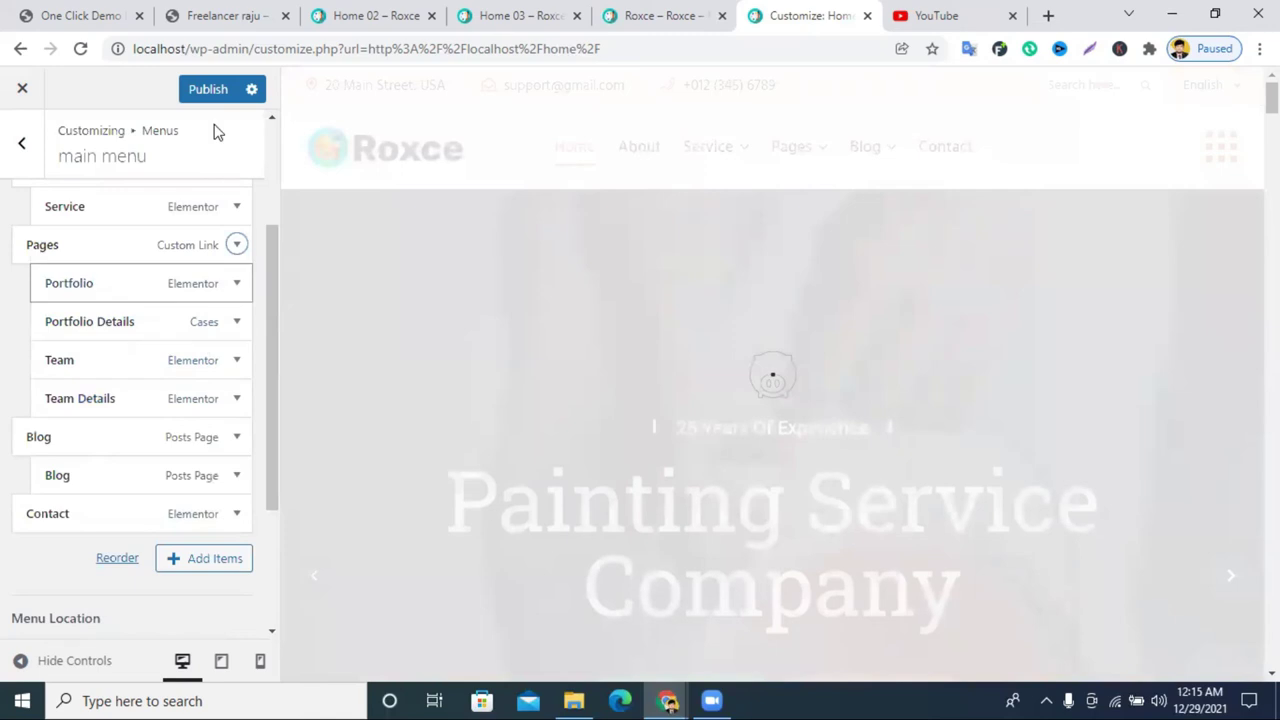
left_click(208, 89)
scroll(171, 423, "up", 2)
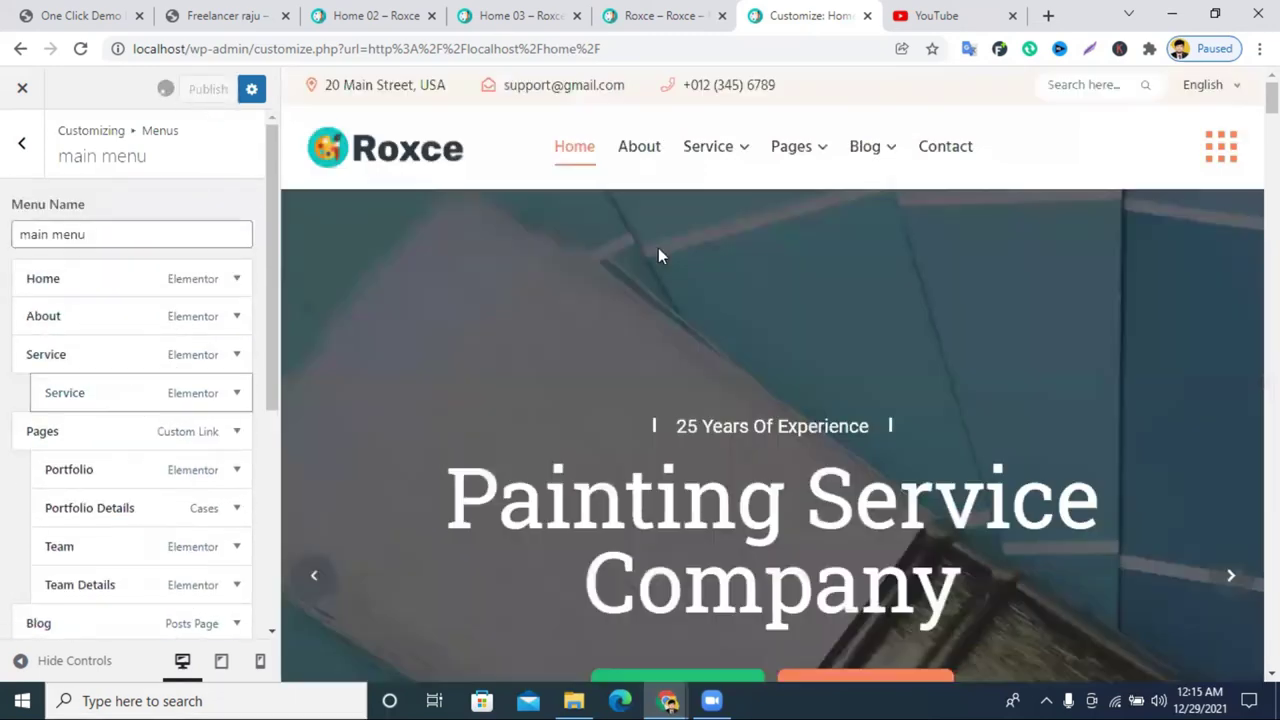
Step: Return to the demo import completion page and open the local site in a new browser tab
left_click(114, 13)
left_click(210, 14)
left_click(100, 14)
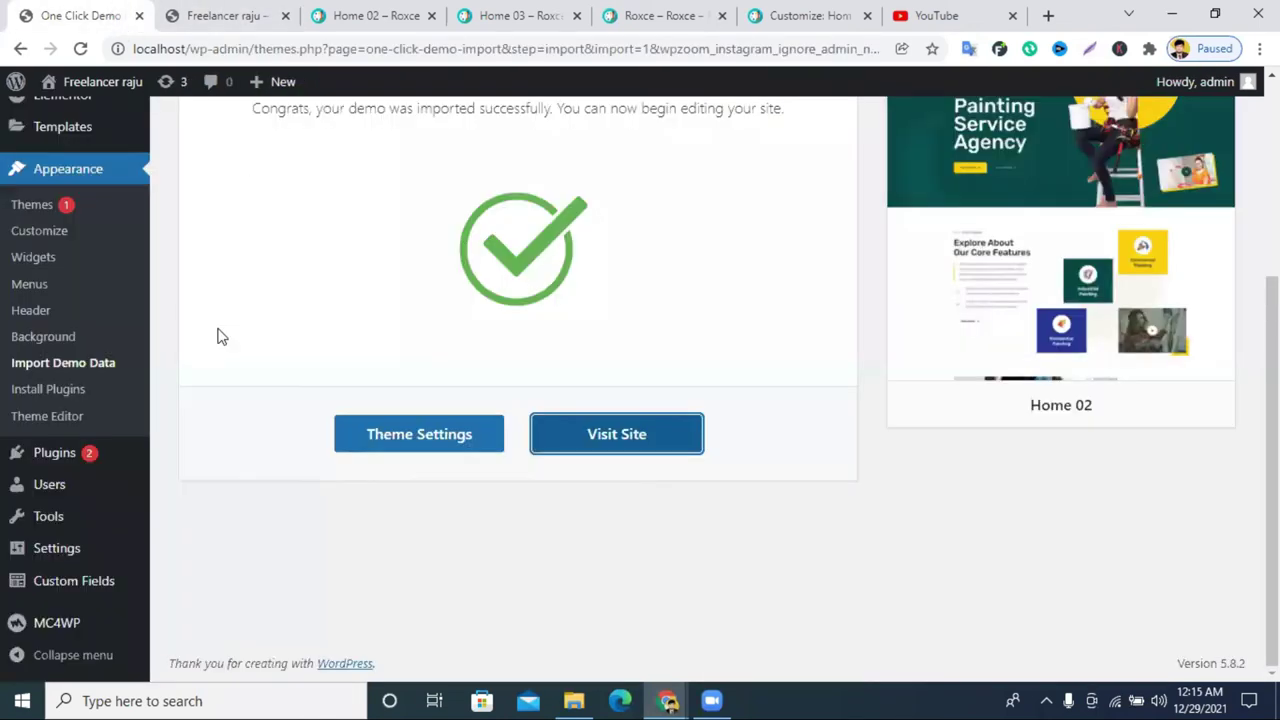
right_click(60, 122)
left_click(90, 131)
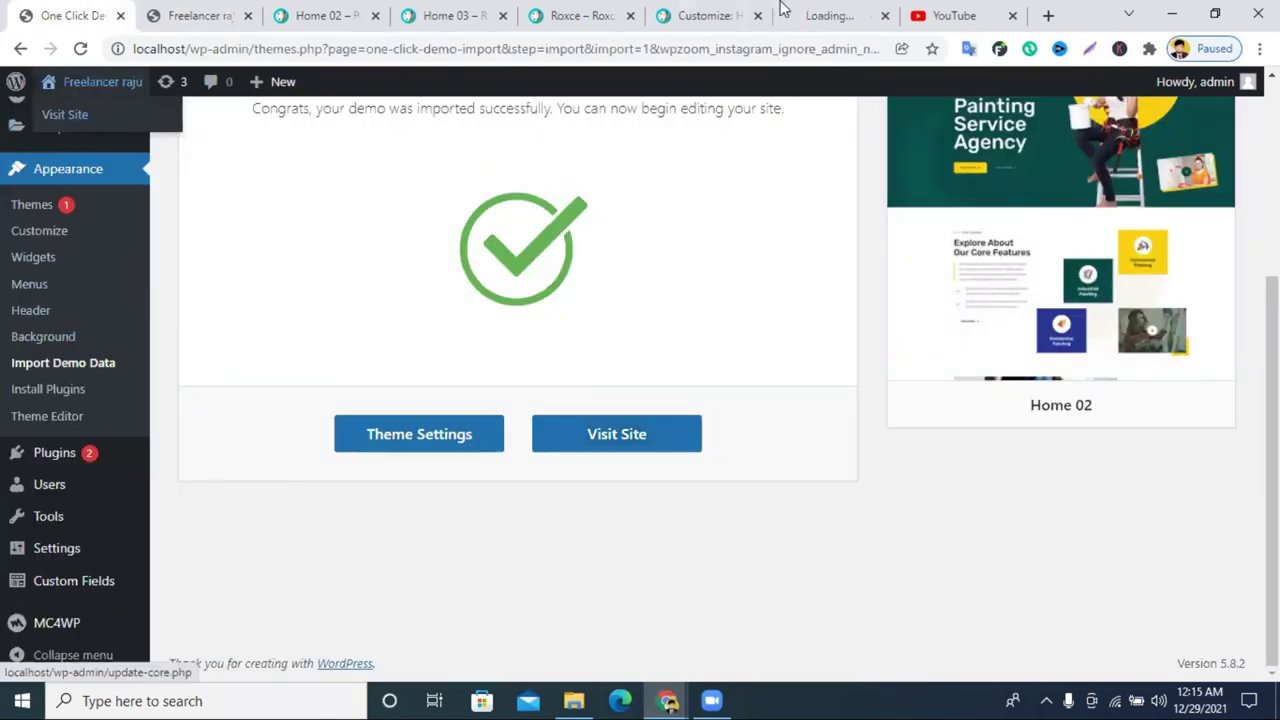
Step: Switch to the local site's browser tab and open its Home page from the main menu
left_click(590, 15)
left_click(838, 14)
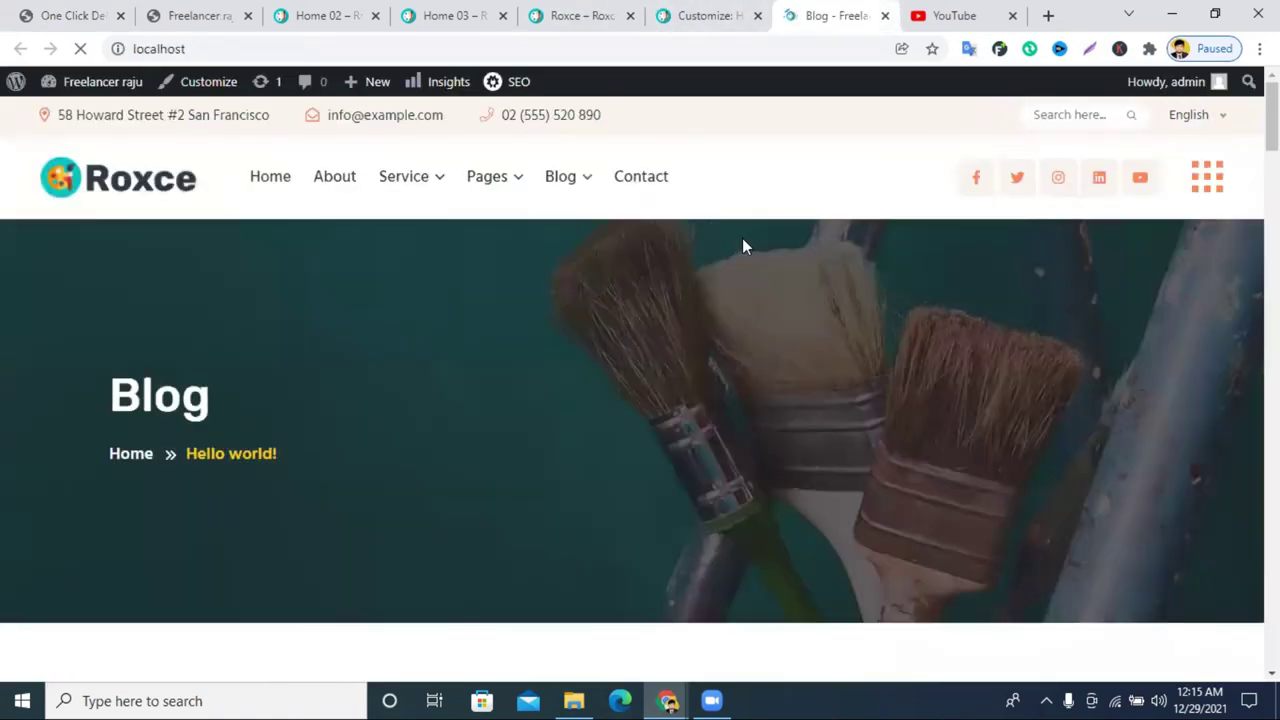
scroll(790, 300, "down", 2)
scroll(784, 312, "up", 2)
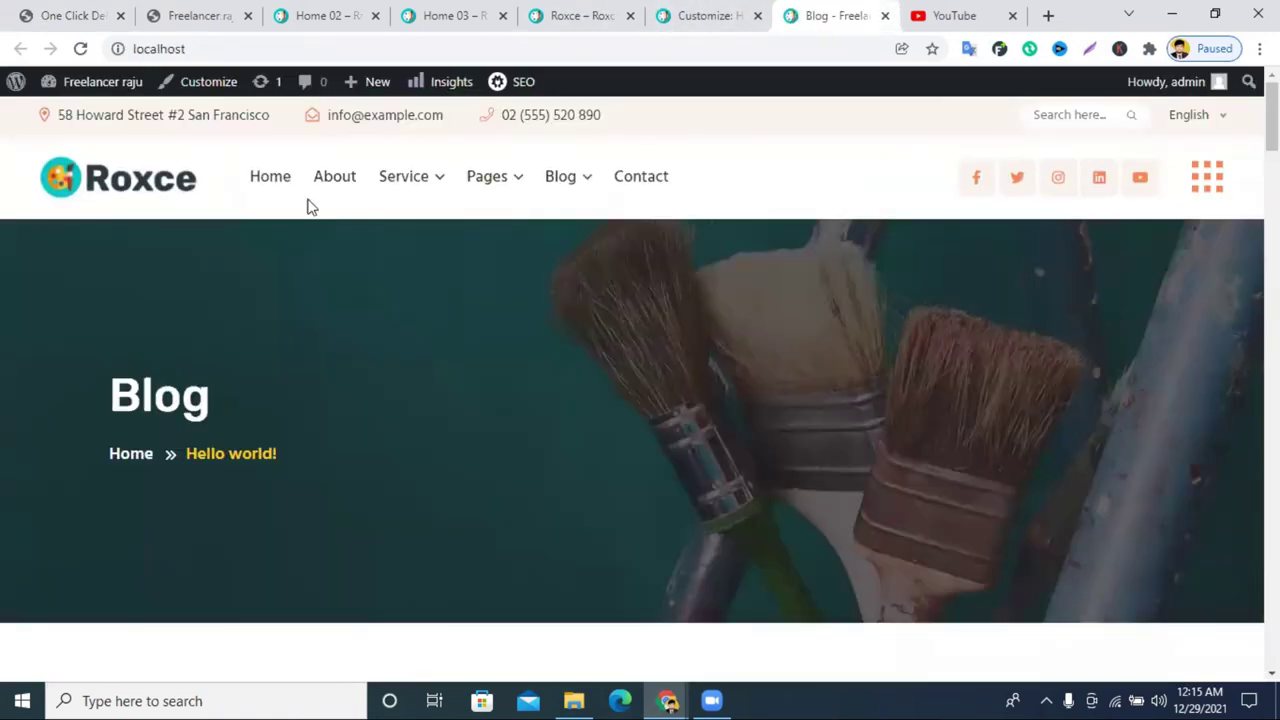
left_click(283, 186)
left_click(250, 177)
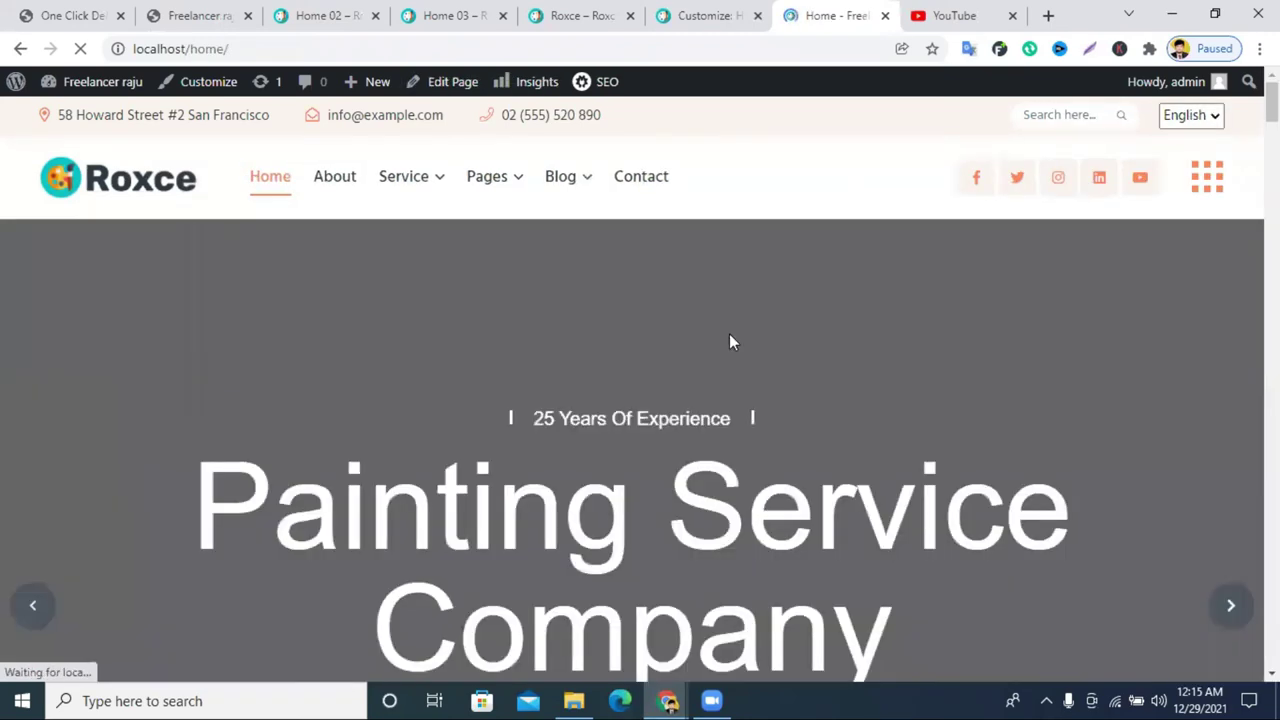
Step: Advance through the slides of the Home page's hero slider to check them
scroll(1092, 376, "down", 2)
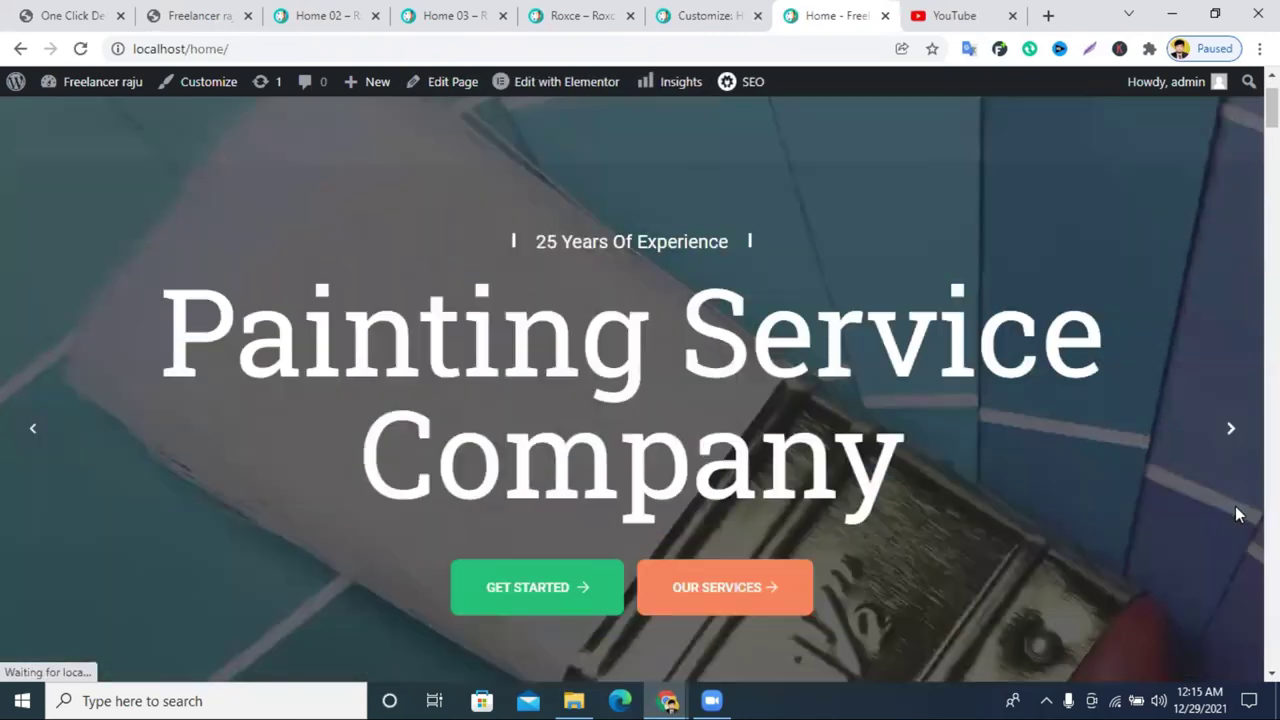
left_click(1233, 440)
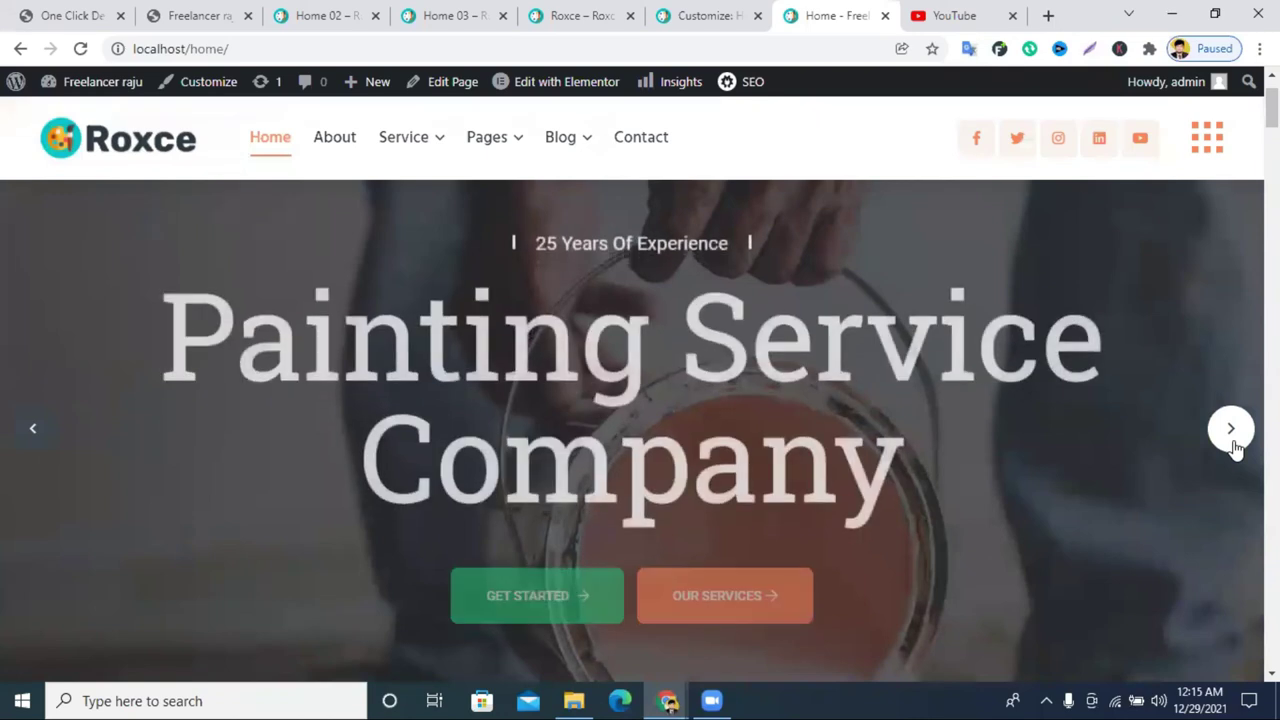
left_click(1233, 441)
left_click(1233, 441)
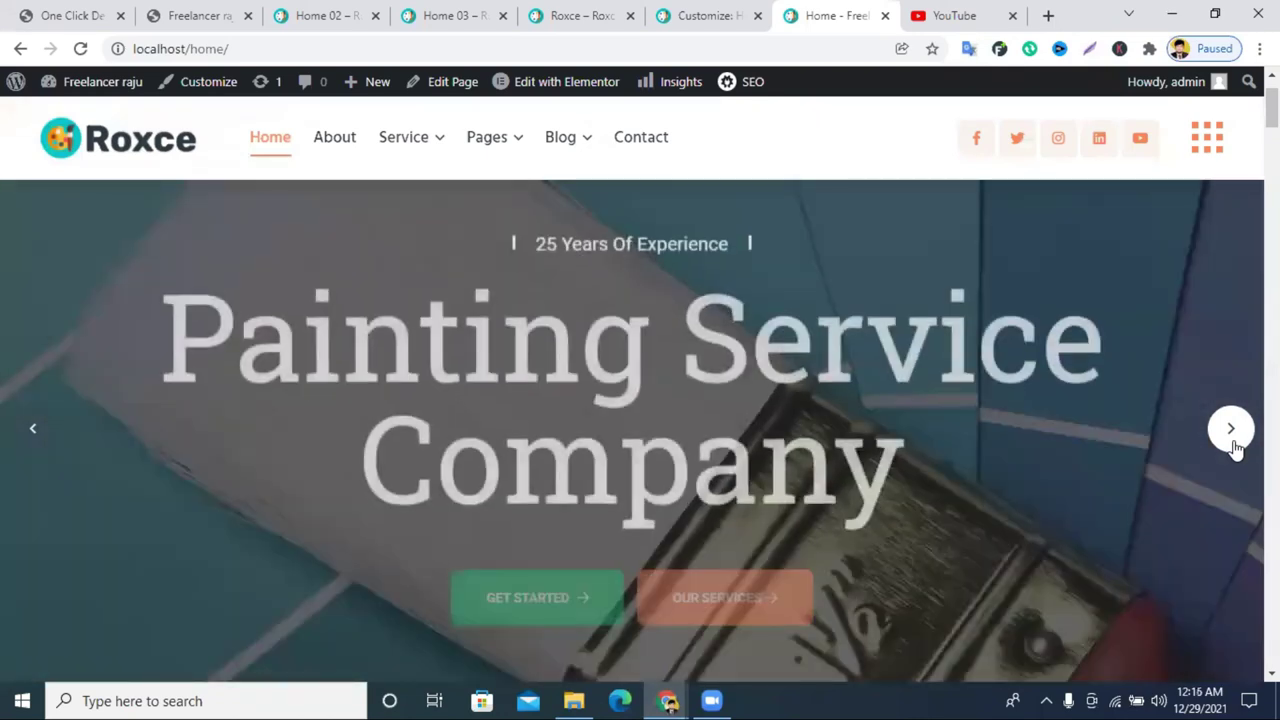
left_click(1233, 441)
Step: Examine the Home page's sections from the hero down to the latest news and blog articles
scroll(834, 430, "down", 5)
scroll(837, 437, "up", 5)
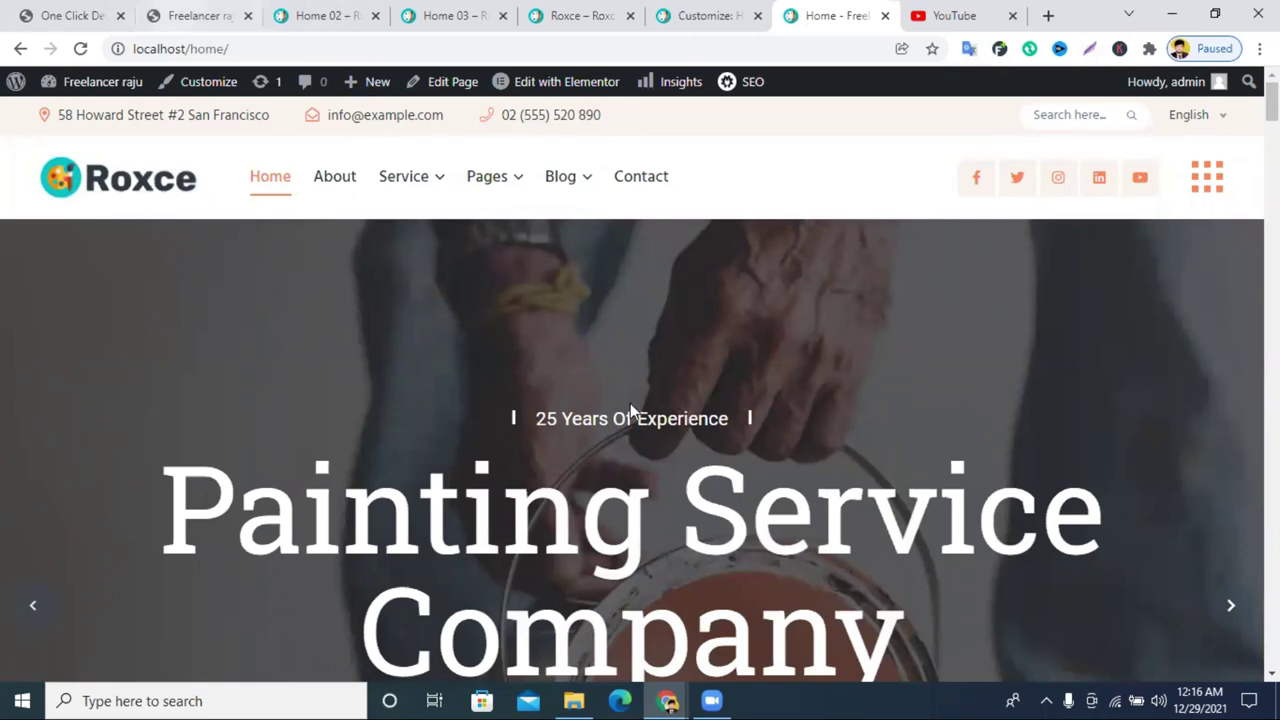
scroll(700, 368, "down", 4)
scroll(705, 362, "down", 10)
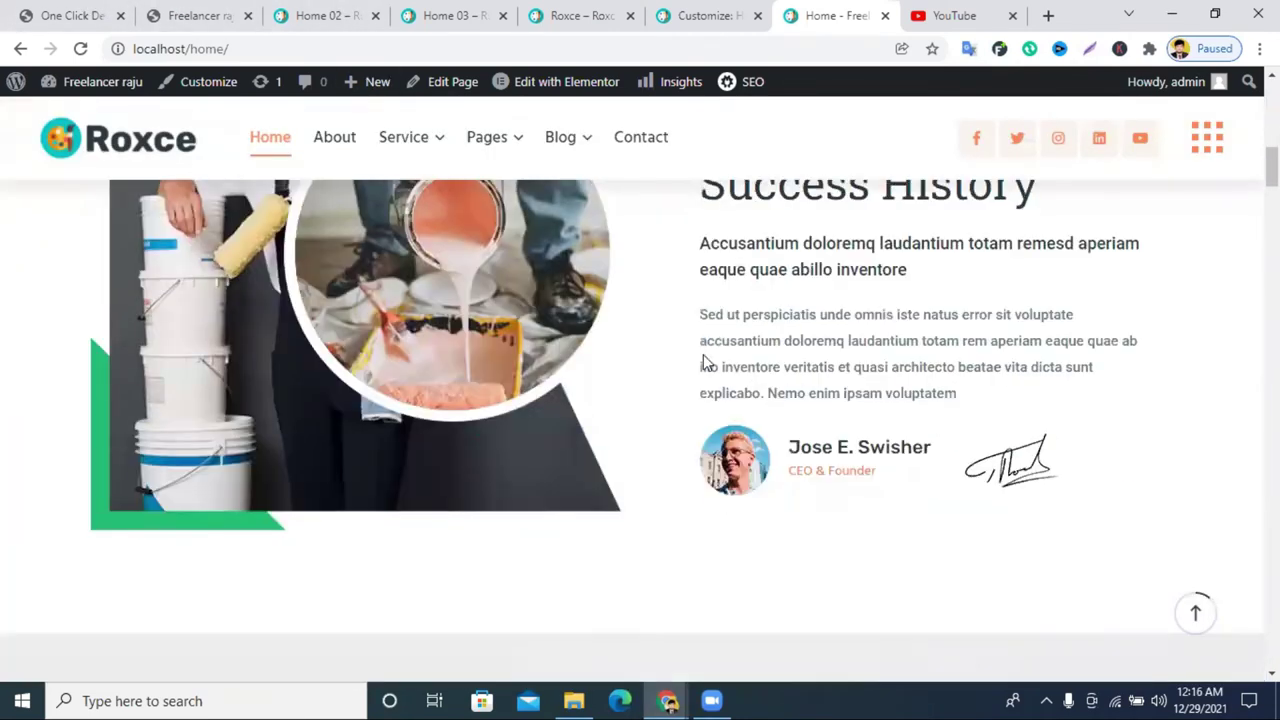
scroll(620, 320, "down", 15)
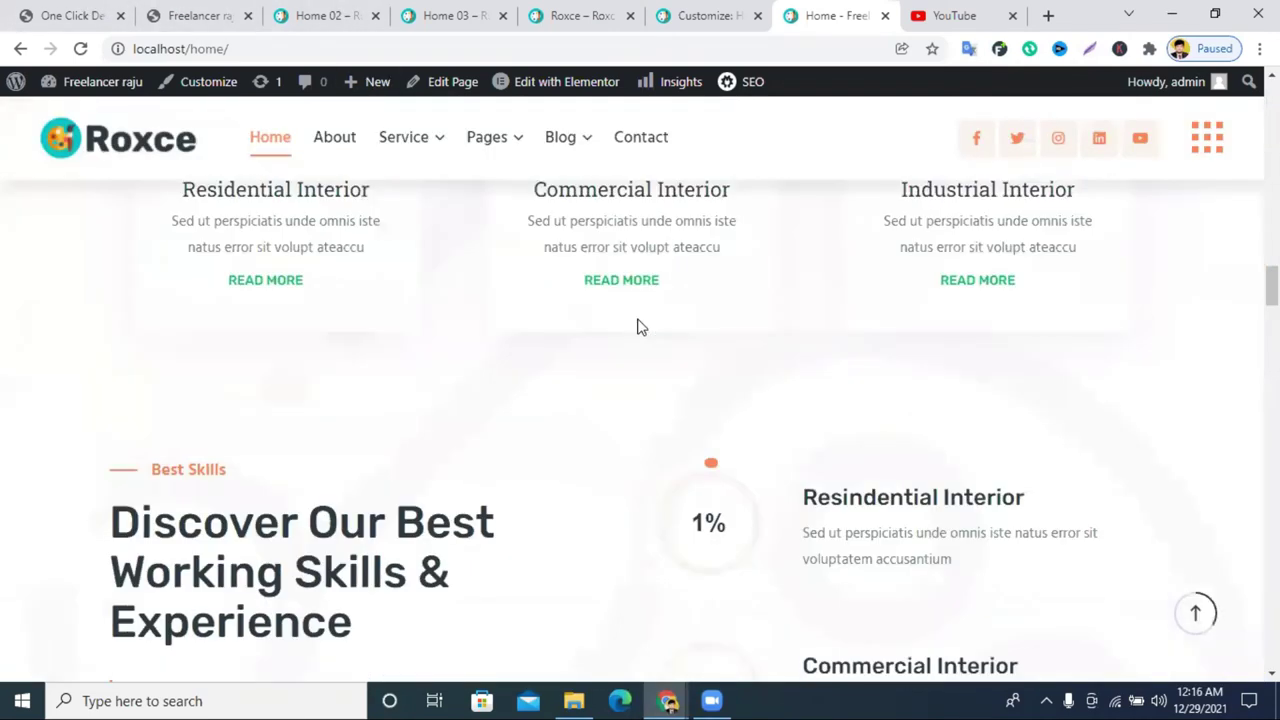
scroll(637, 316, "down", 15)
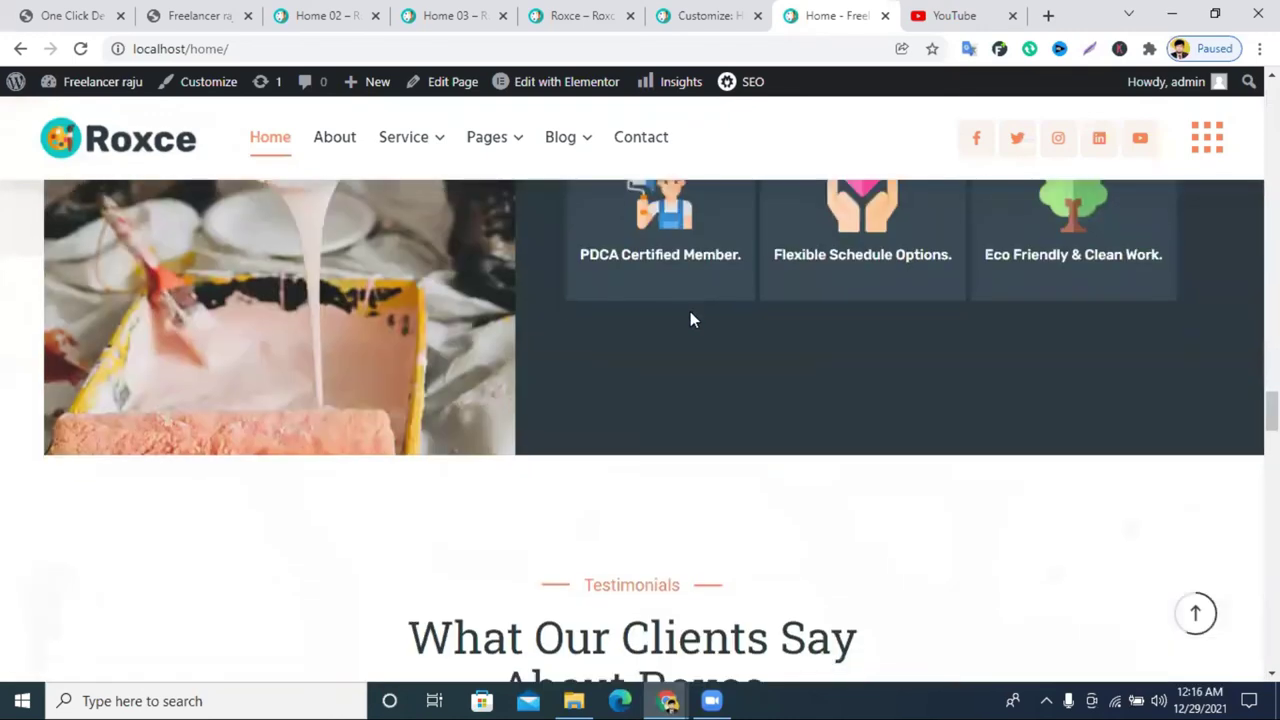
scroll(787, 363, "down", 15)
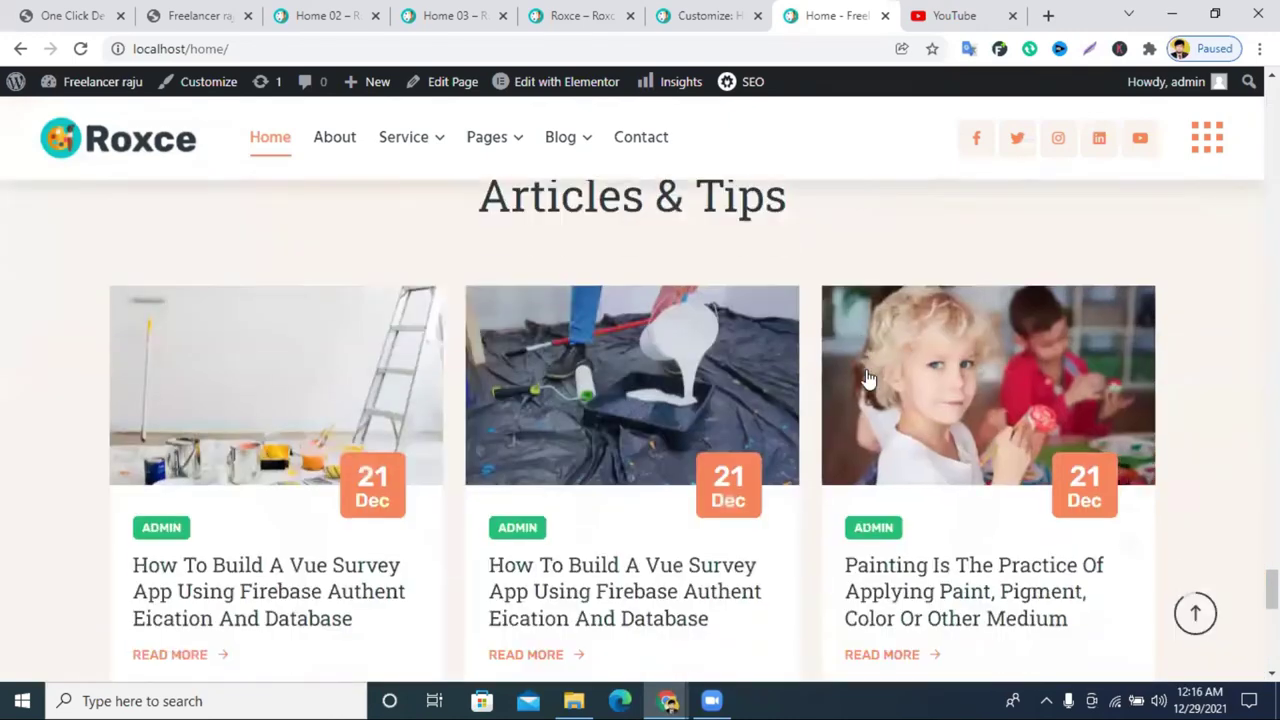
Step: Open the Home page for editing with Elementor
scroll(875, 370, "up", 20)
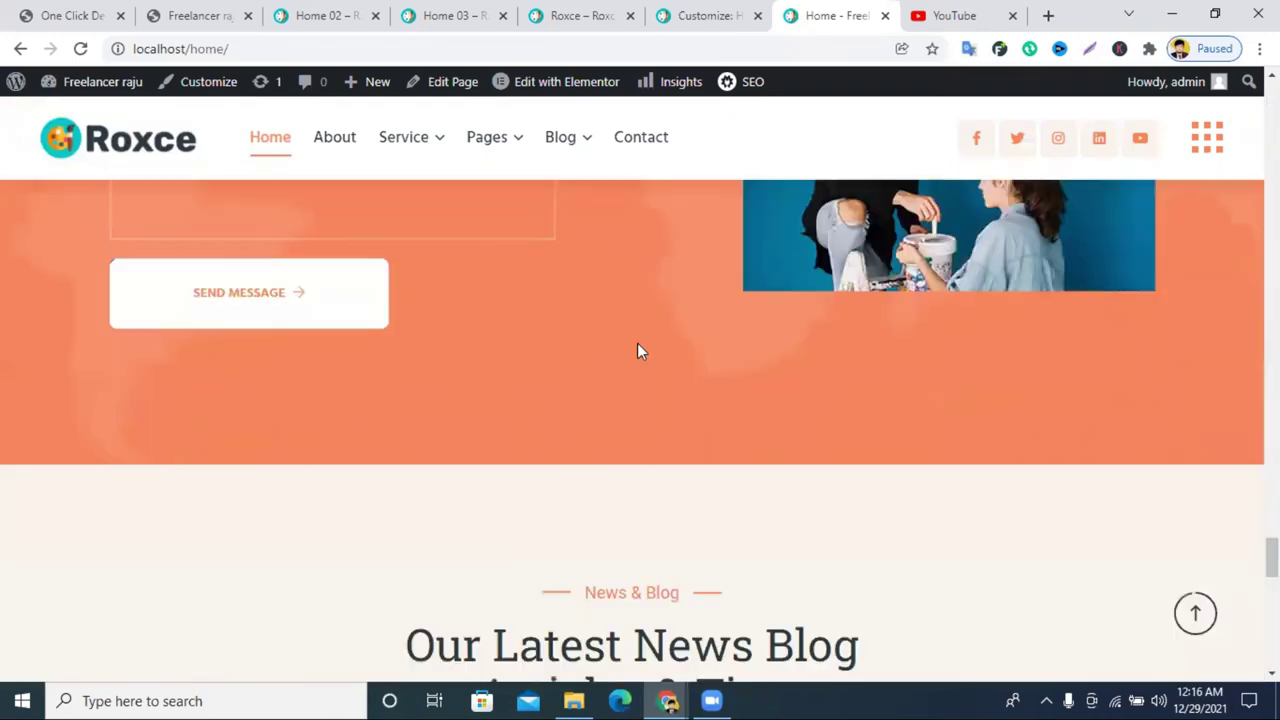
scroll(675, 390, "up", 10)
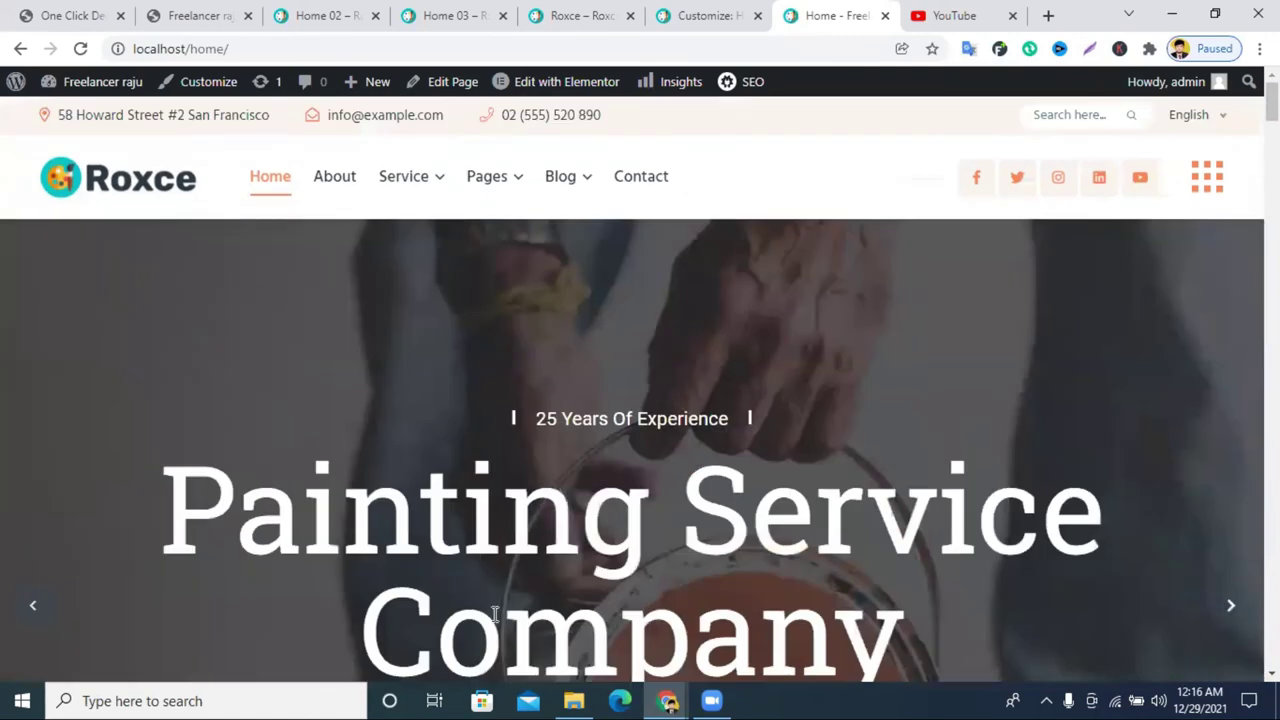
left_click(529, 90)
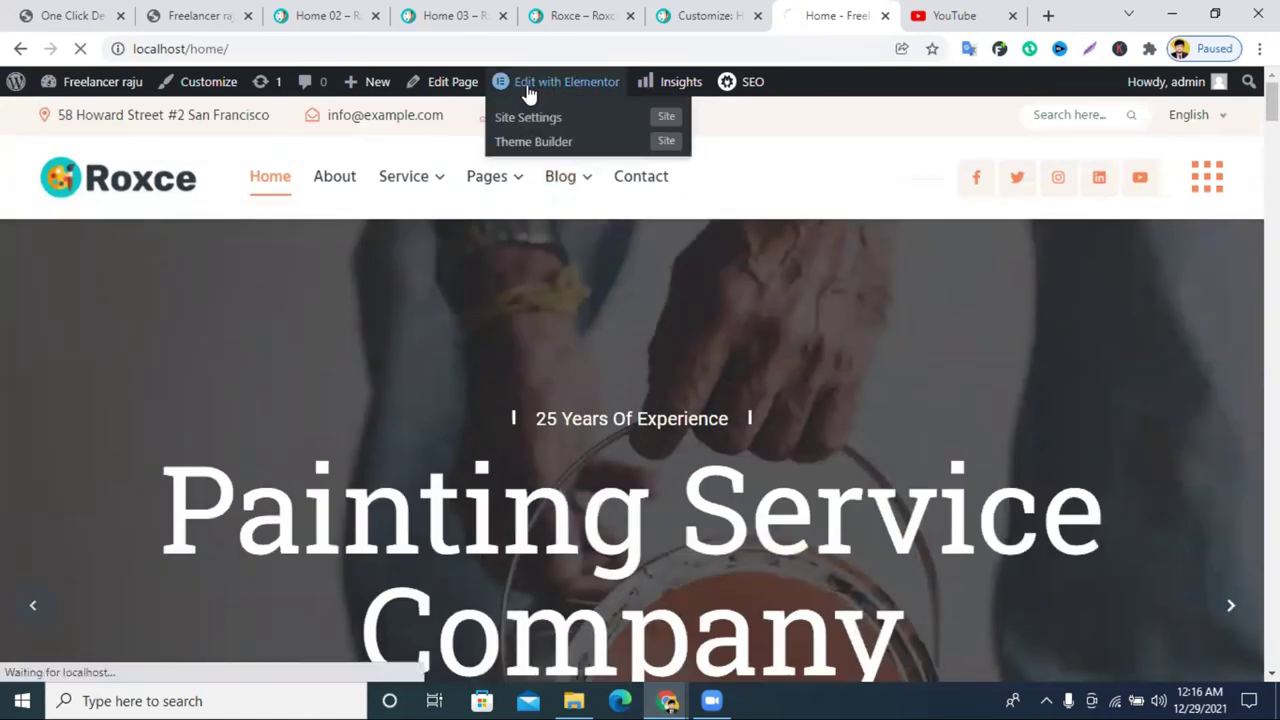